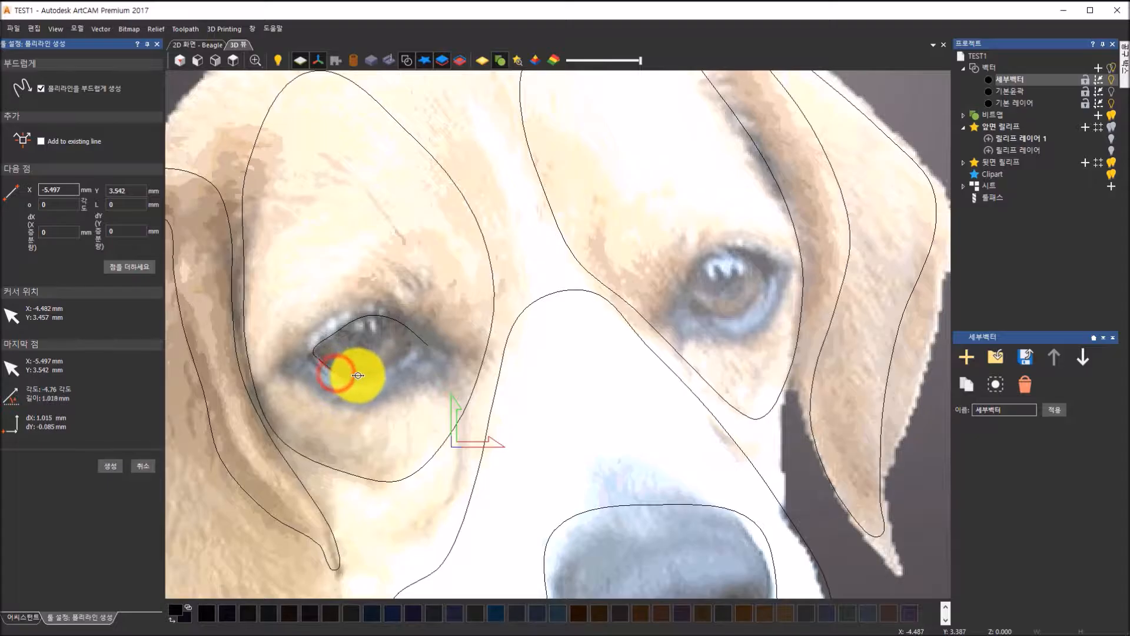
- Finish and close the smooth polyline along the opening of the beagle's left-hand eye, about 5.5 mm wide and 2.9 mm high
{"action": "left_click", "coordinate": [358, 376]}
{"action": "left_click", "coordinate": [379, 374]}
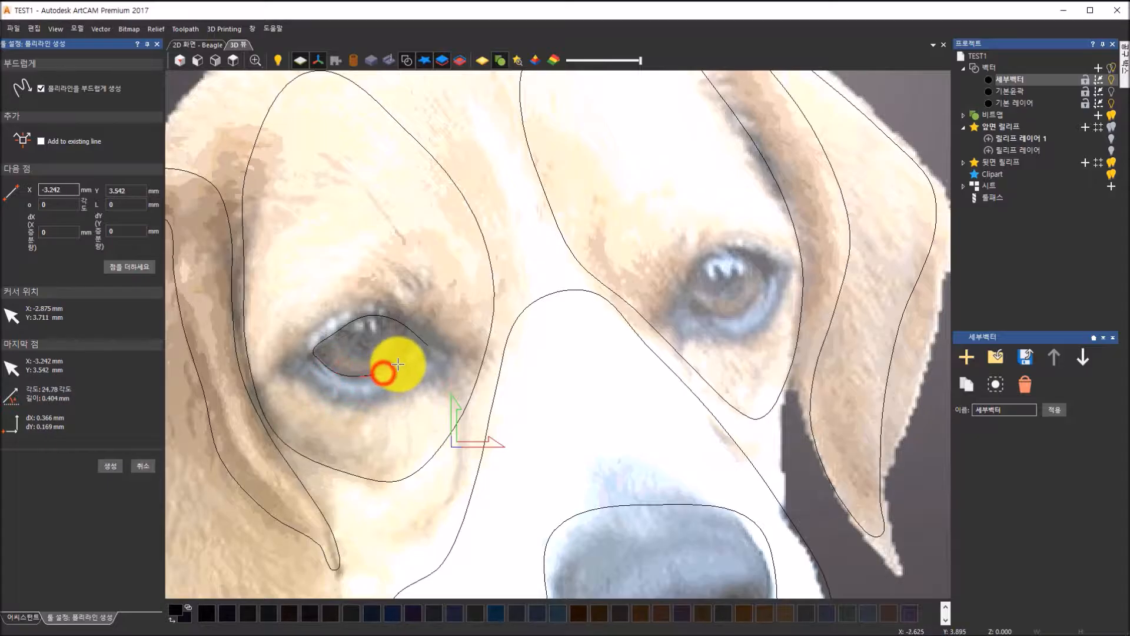
{"action": "left_click", "coordinate": [399, 360]}
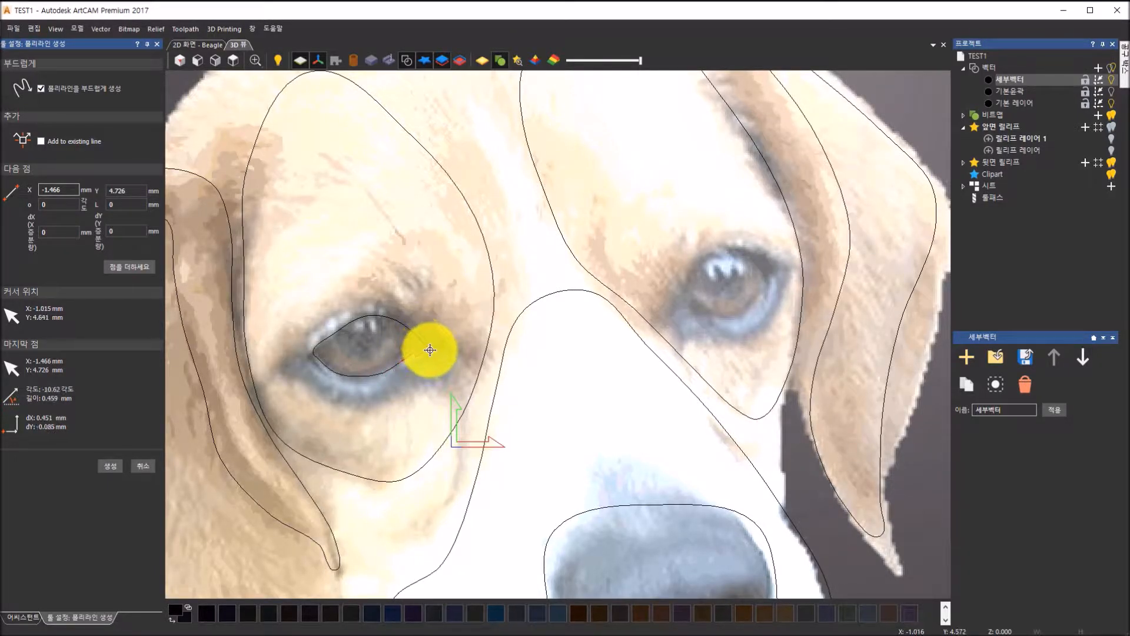
{"action": "left_click", "coordinate": [429, 347]}
{"action": "right_click", "coordinate": [429, 346]}
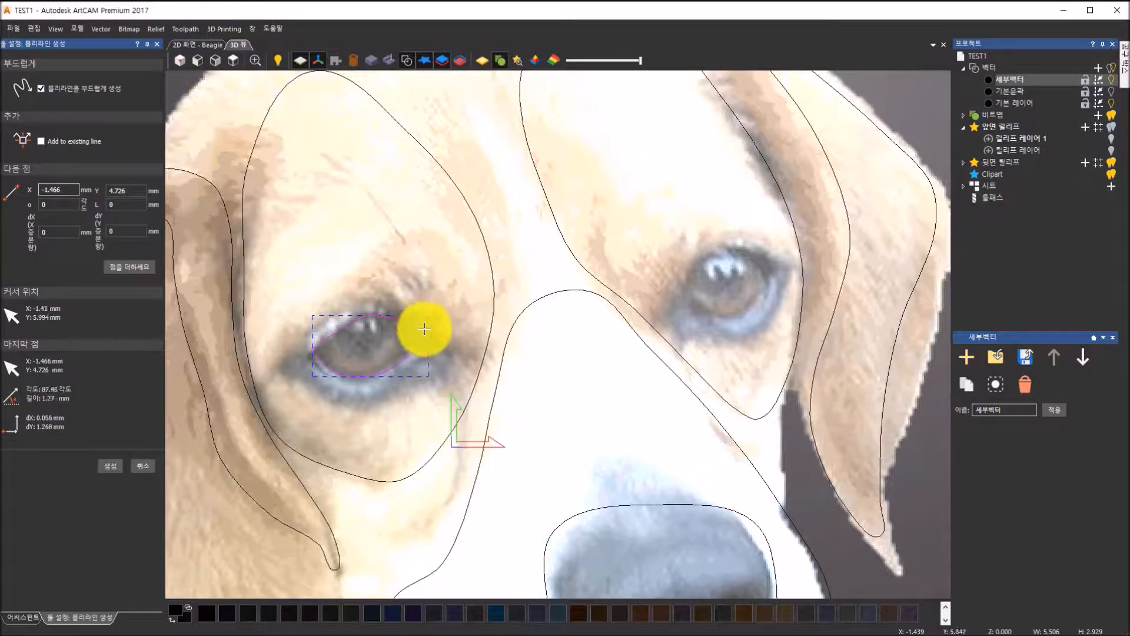
- Trace a closed smooth polyline just outside the left-hand eye's opening for the eyelid rim, about 6.3 mm wide and 4.1 mm high
{"action": "left_click", "coordinate": [416, 361]}
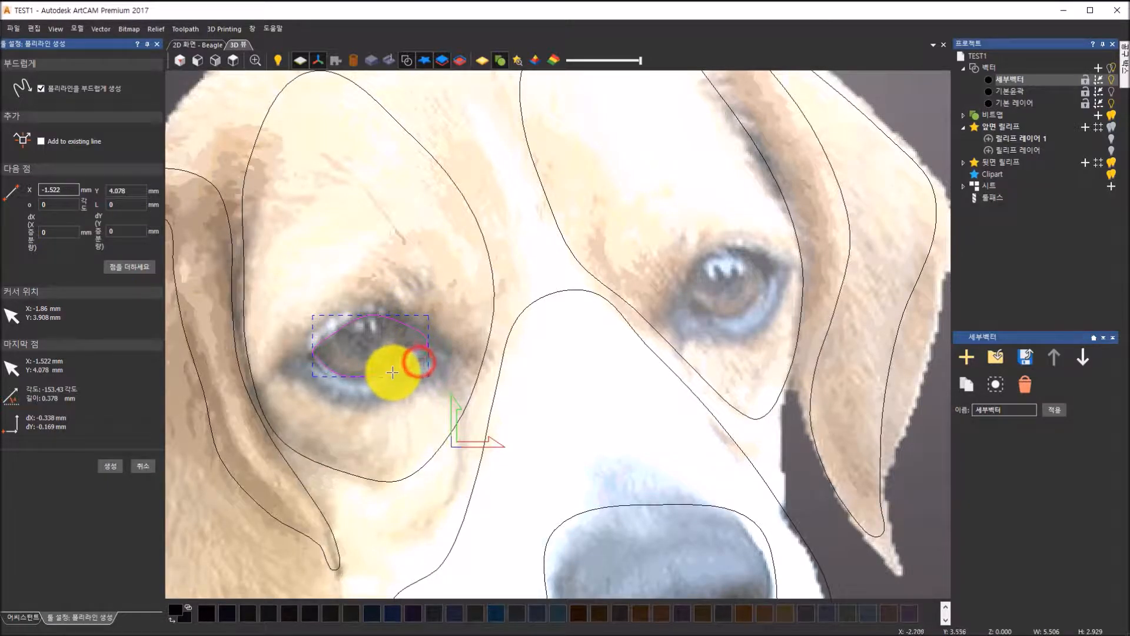
{"action": "left_click", "coordinate": [389, 375]}
{"action": "left_click", "coordinate": [366, 389]}
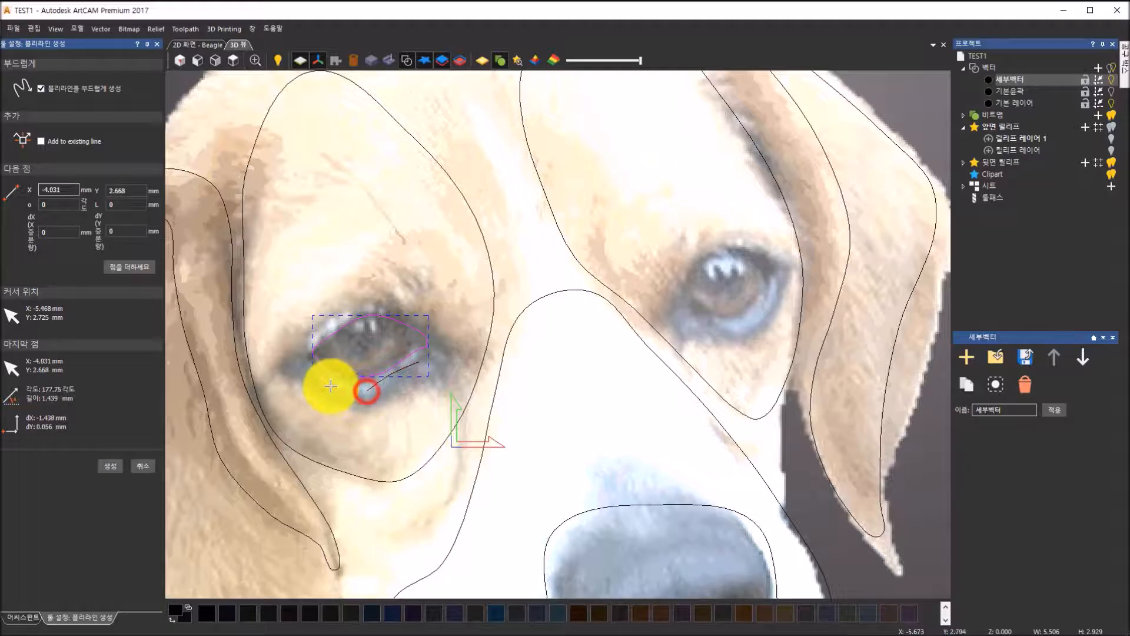
{"action": "left_click", "coordinate": [322, 377]}
{"action": "left_click", "coordinate": [304, 355]}
{"action": "left_click", "coordinate": [341, 318]}
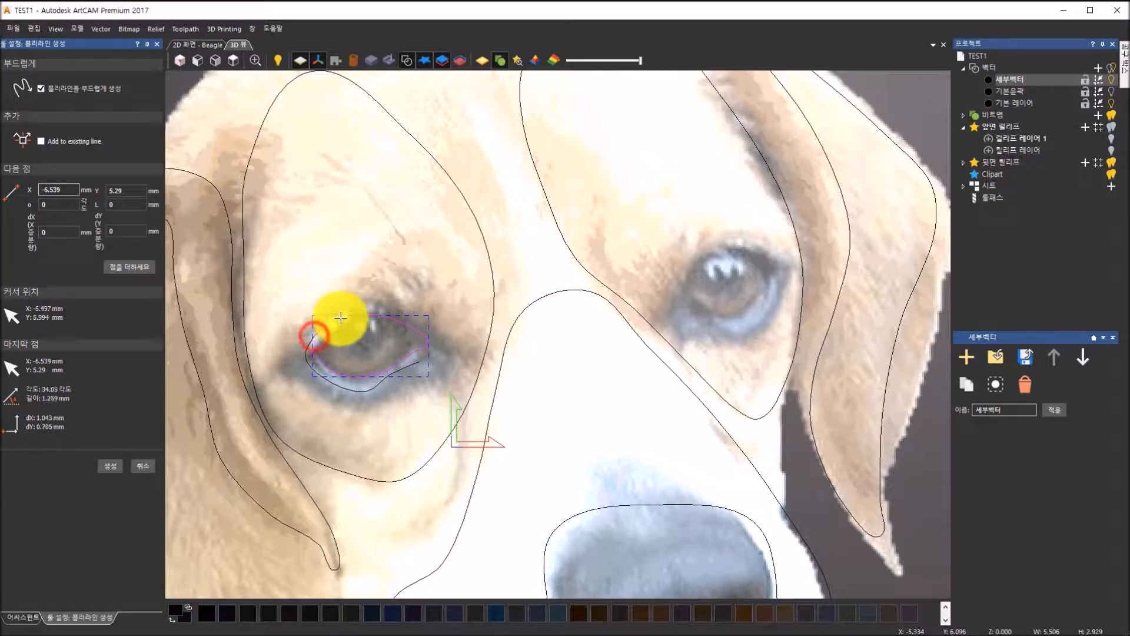
{"action": "left_click", "coordinate": [395, 305]}
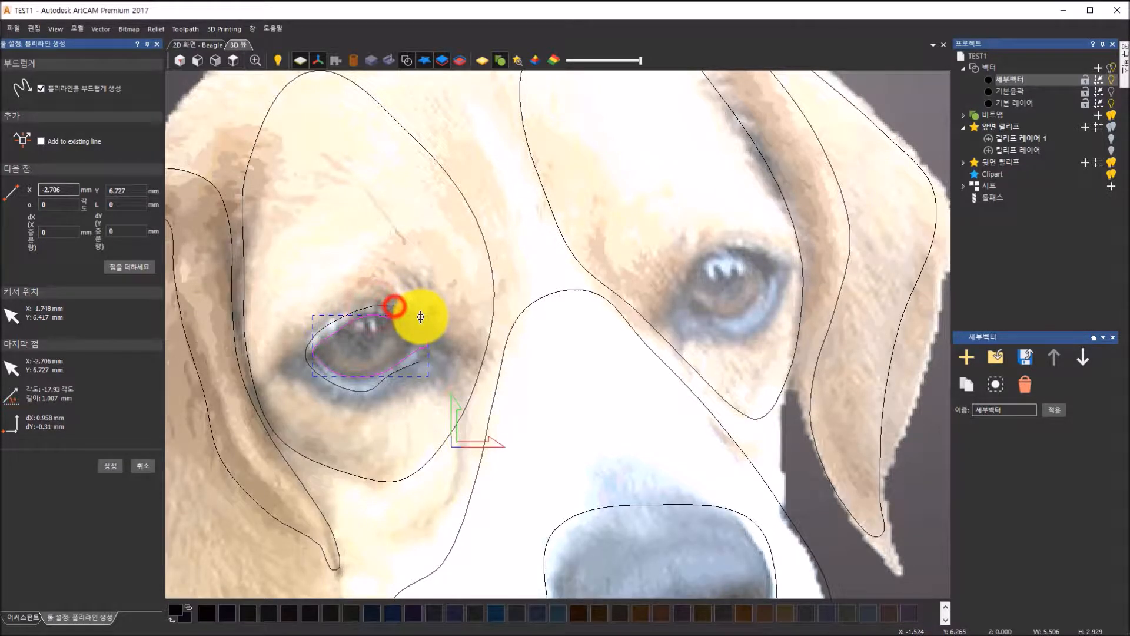
{"action": "left_click", "coordinate": [436, 342]}
{"action": "left_click", "coordinate": [421, 361]}
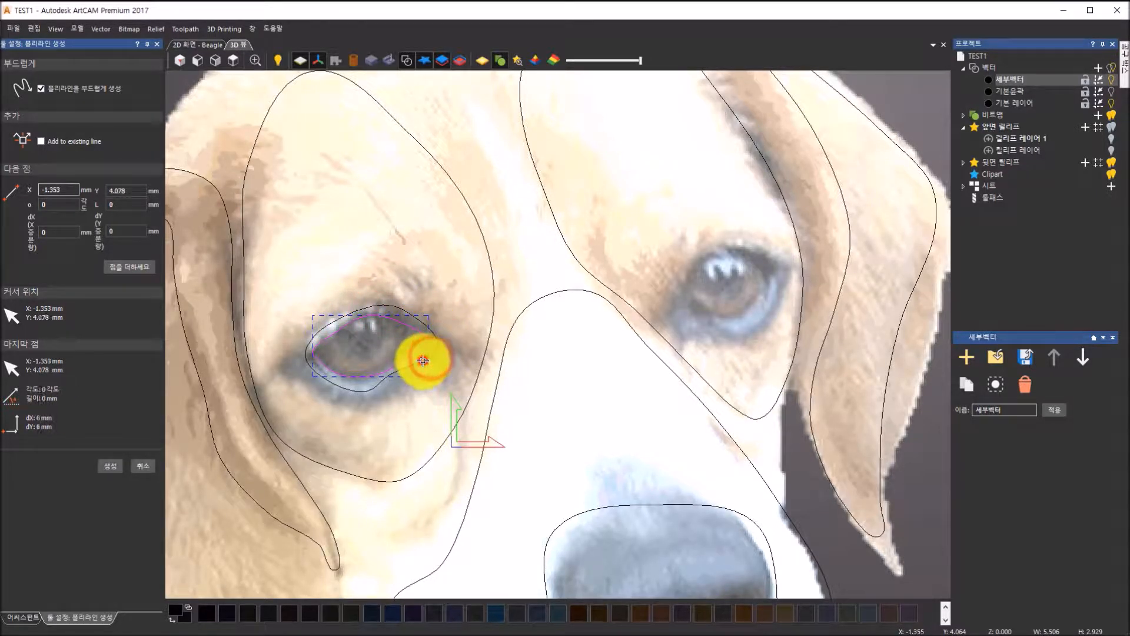
{"action": "scroll", "coordinate": [432, 358], "scroll_direction": "up", "scroll_amount": 2}
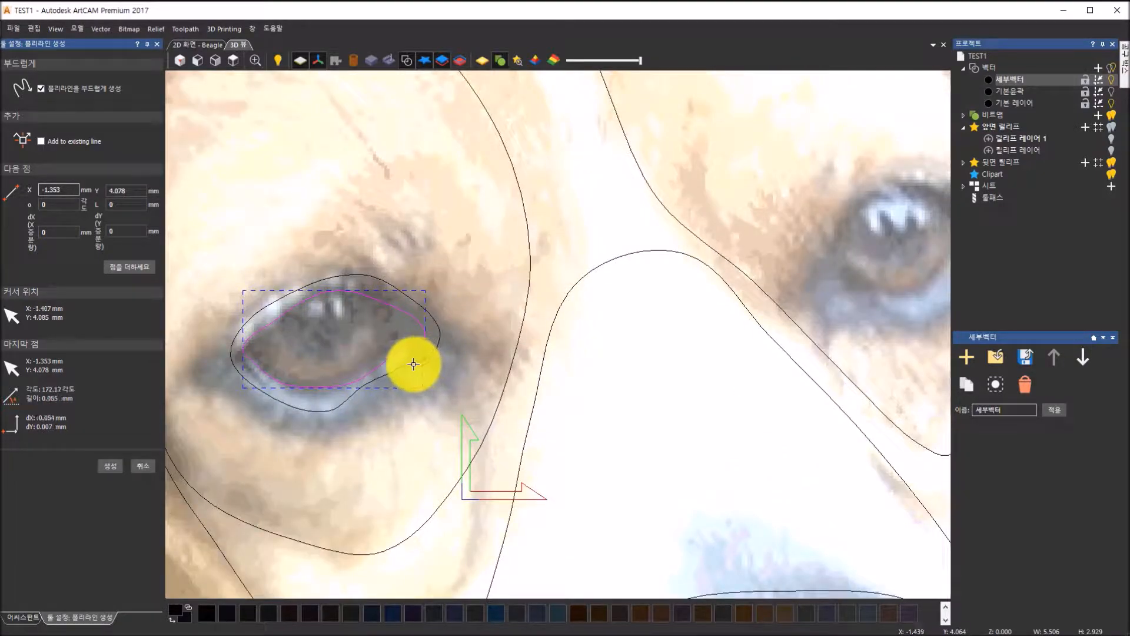
- Trace a closed outer polyline around the dark area surrounding the left-hand eye, about 9.5 mm wide and 5.8 mm high
{"action": "scroll", "coordinate": [414, 365], "scroll_direction": "down", "scroll_amount": 3}
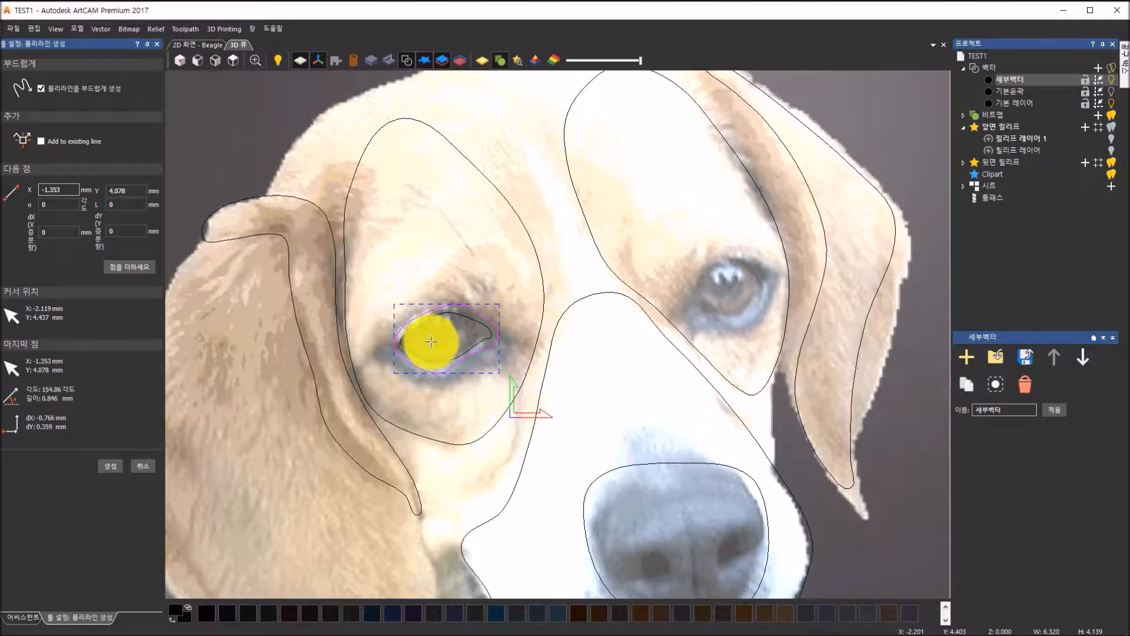
{"action": "left_click", "coordinate": [474, 296]}
{"action": "left_click", "coordinate": [436, 293]}
{"action": "left_click", "coordinate": [391, 320]}
{"action": "left_click", "coordinate": [374, 337]}
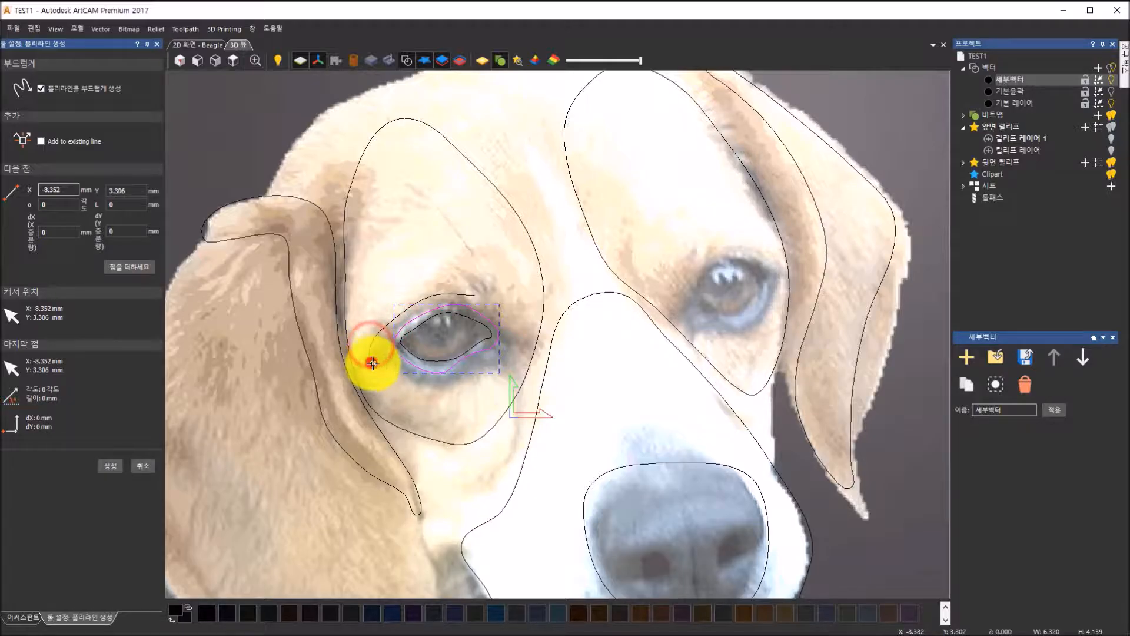
{"action": "left_click", "coordinate": [373, 360]}
{"action": "left_click", "coordinate": [388, 371]}
{"action": "left_click", "coordinate": [415, 384]}
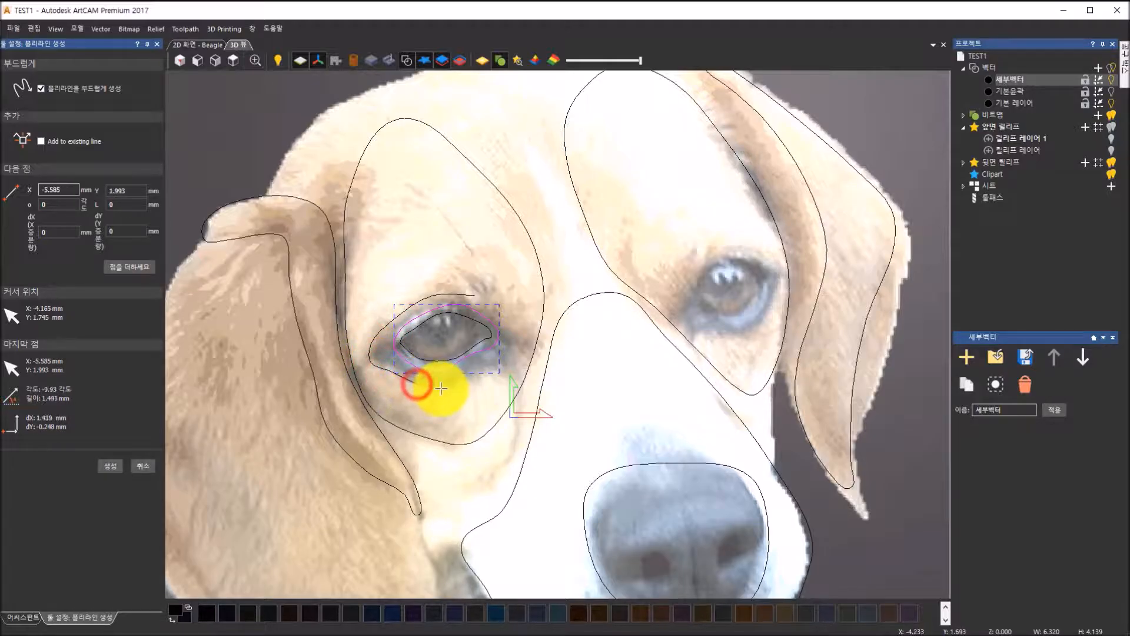
{"action": "left_click", "coordinate": [441, 388]}
{"action": "left_click", "coordinate": [469, 375]}
{"action": "left_click", "coordinate": [492, 363]}
{"action": "left_click", "coordinate": [514, 363]}
{"action": "left_click", "coordinate": [523, 328]}
{"action": "left_click", "coordinate": [503, 314]}
{"action": "left_click", "coordinate": [469, 293]}
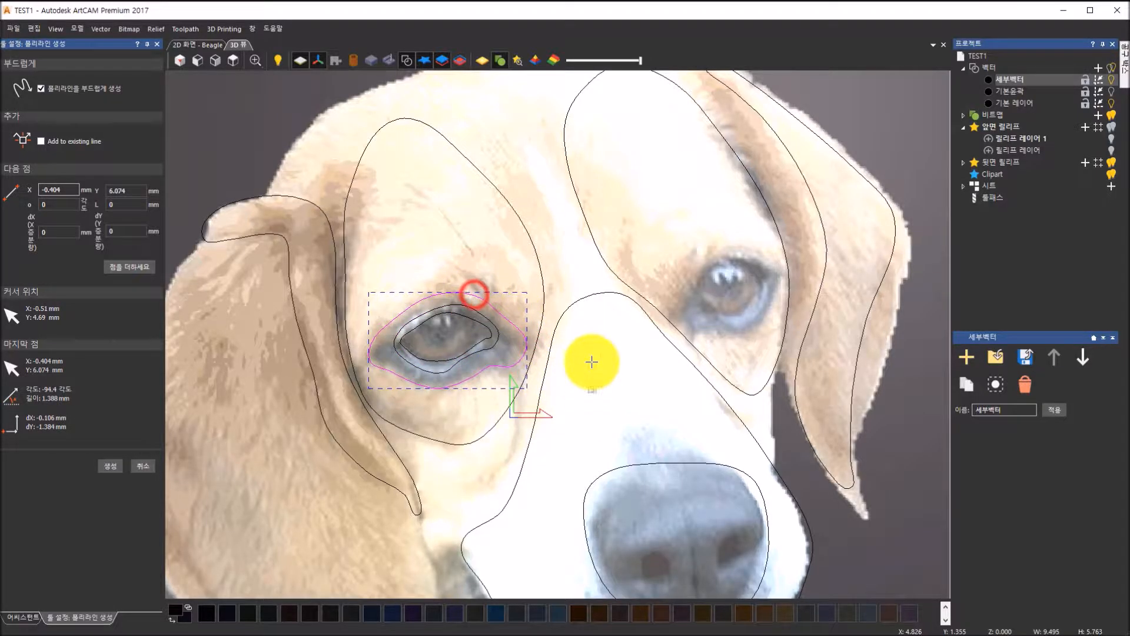
- Trace a closed smooth polyline around the eyeball of the right-hand eye, about 4 mm wide and 3.2 mm high
{"action": "scroll", "coordinate": [590, 354], "scroll_direction": "down", "scroll_amount": 3}
{"action": "scroll", "coordinate": [589, 331], "scroll_direction": "up", "scroll_amount": 3}
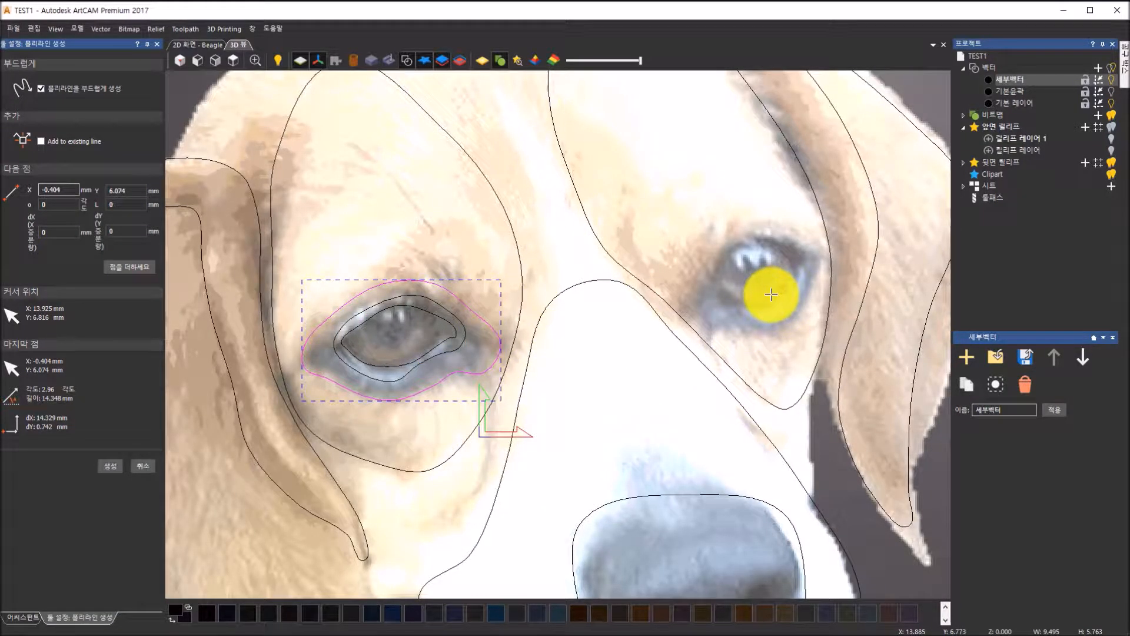
{"action": "left_click", "coordinate": [796, 266]}
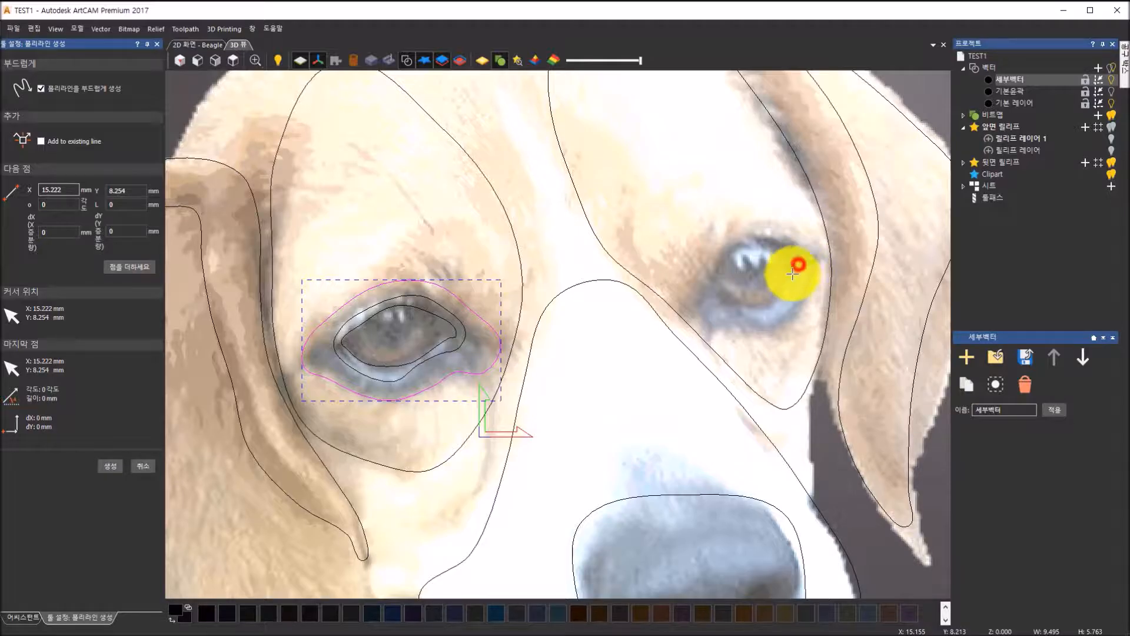
{"action": "left_click", "coordinate": [769, 303]}
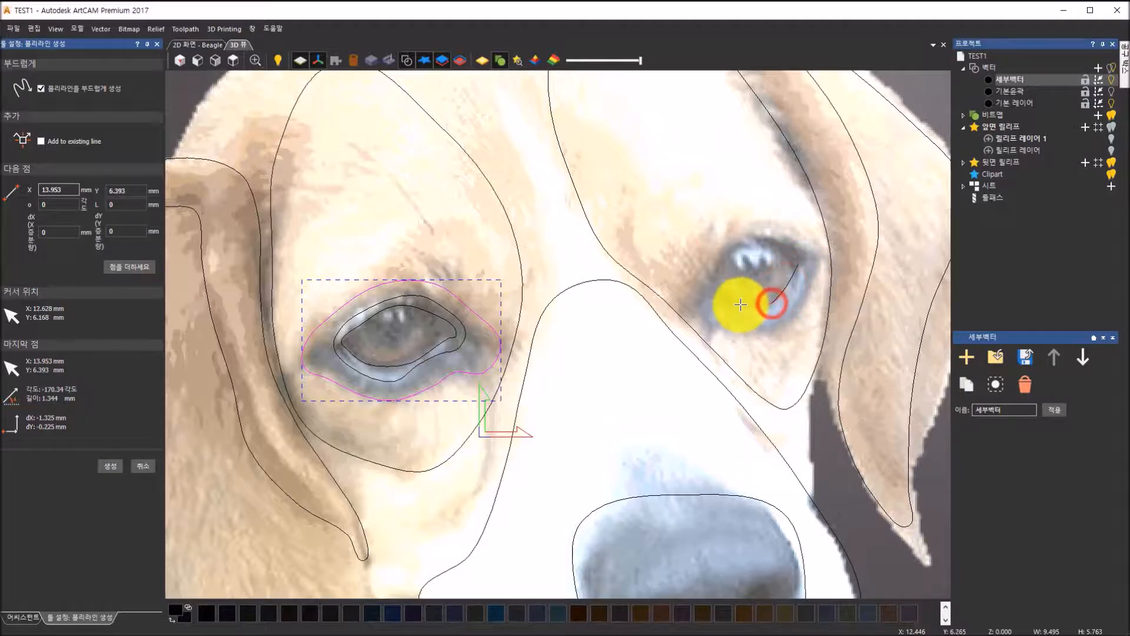
{"action": "left_click", "coordinate": [719, 288]}
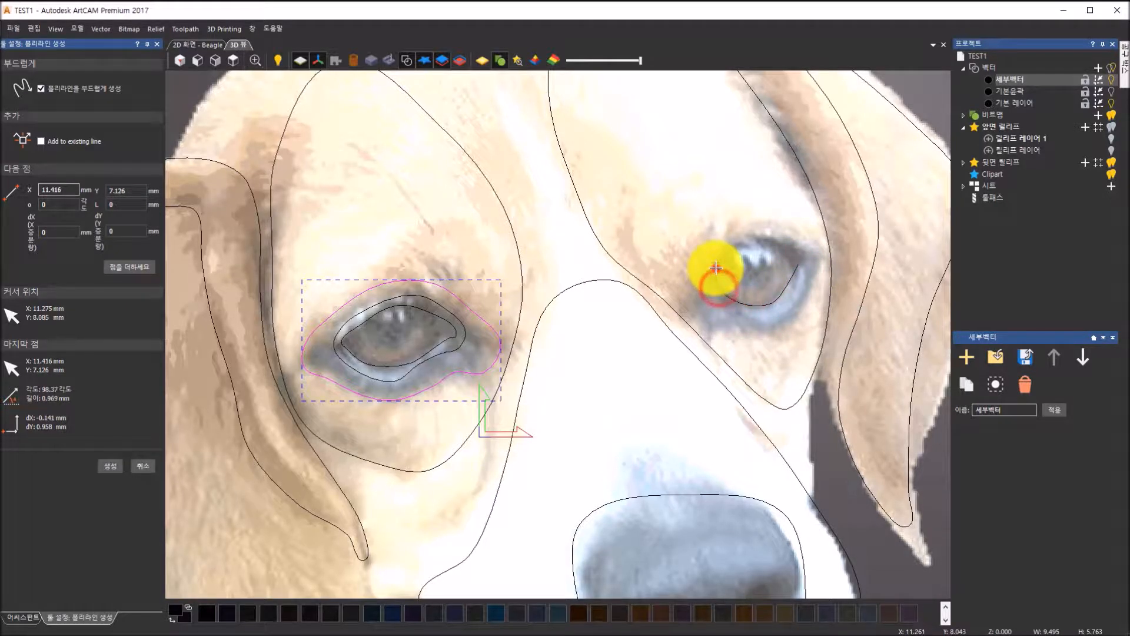
{"action": "left_click", "coordinate": [728, 256]}
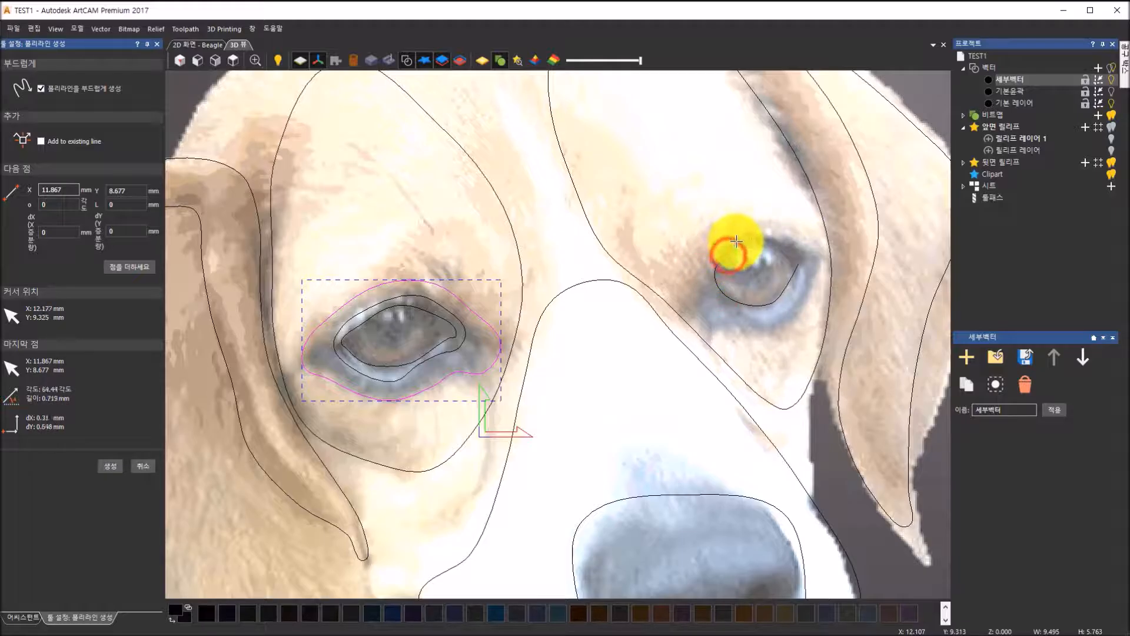
{"action": "left_click", "coordinate": [762, 241]}
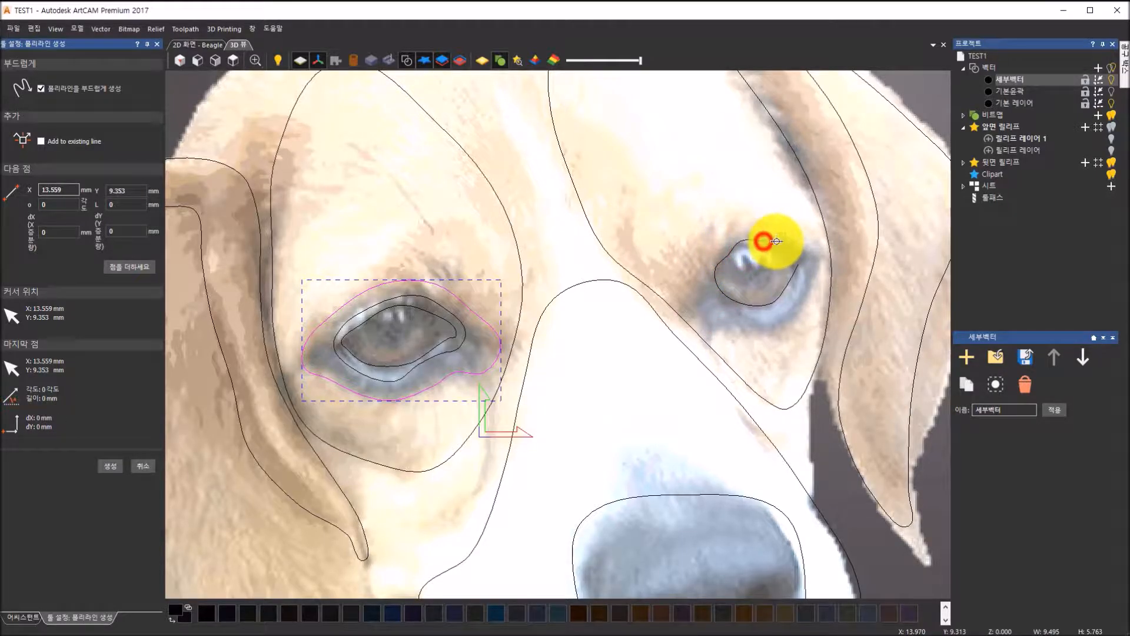
{"action": "left_click", "coordinate": [782, 245]}
{"action": "left_click", "coordinate": [796, 257]}
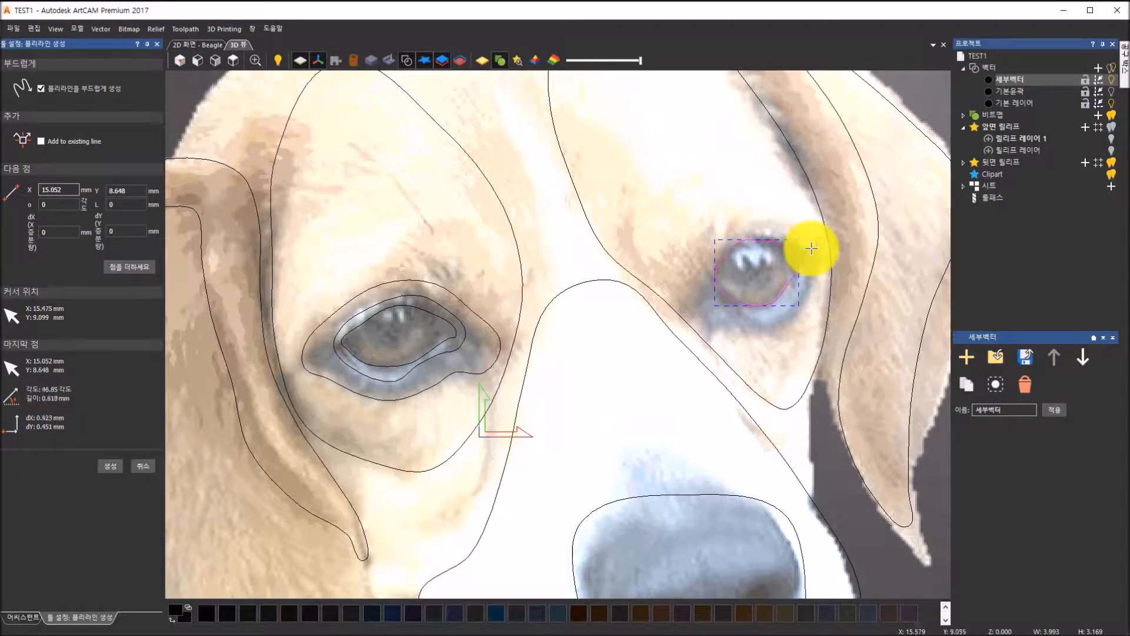
- Trace the eyelid rim just outside the right-hand eyeball outline as a smooth polyline, about 5 mm wide and 4 mm high
{"action": "left_click", "coordinate": [778, 236]}
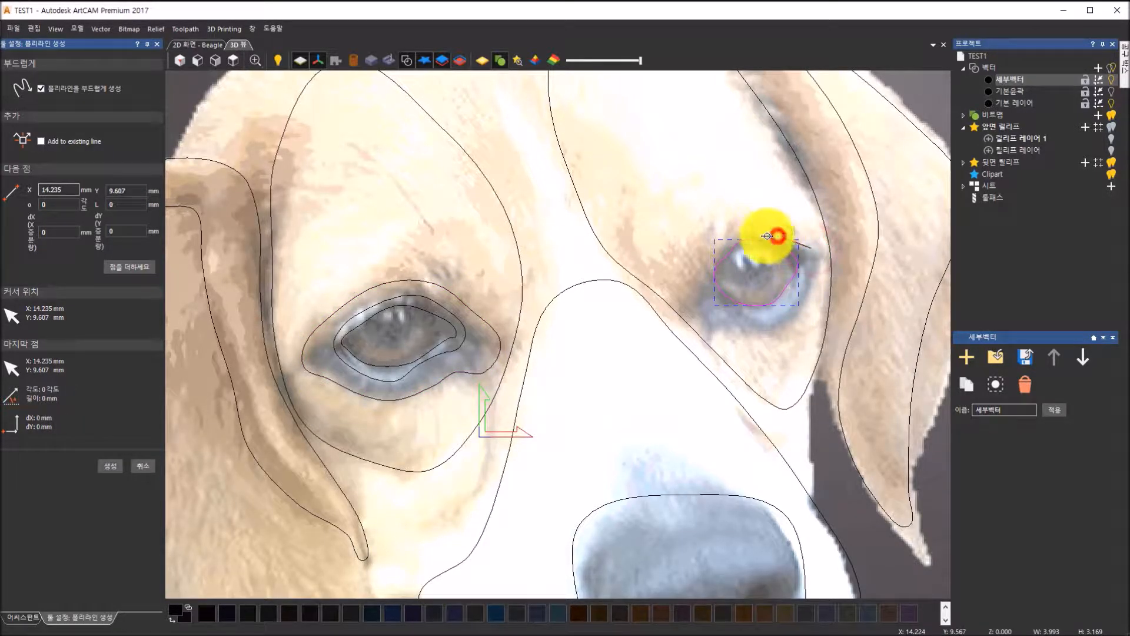
{"action": "left_click", "coordinate": [736, 236]}
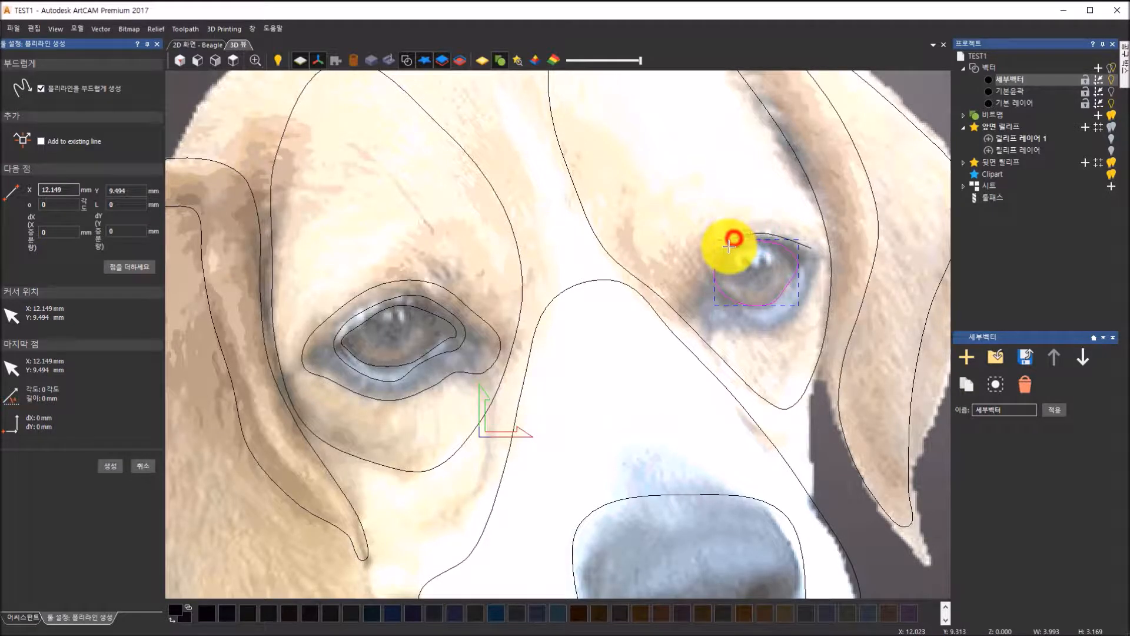
{"action": "left_click", "coordinate": [711, 264]}
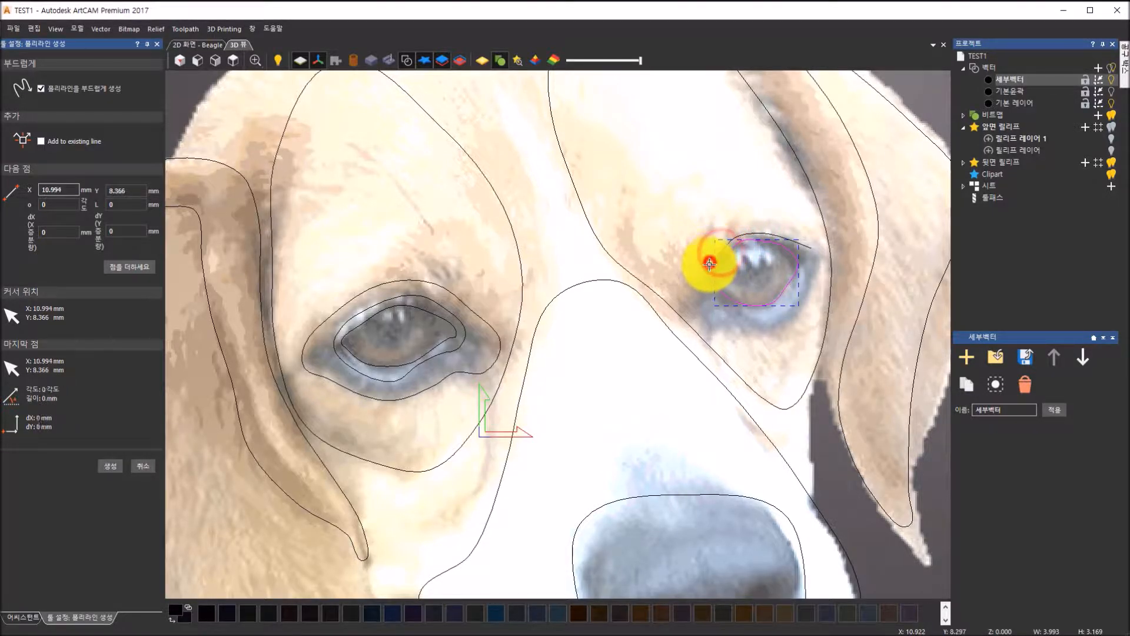
{"action": "left_click", "coordinate": [723, 302]}
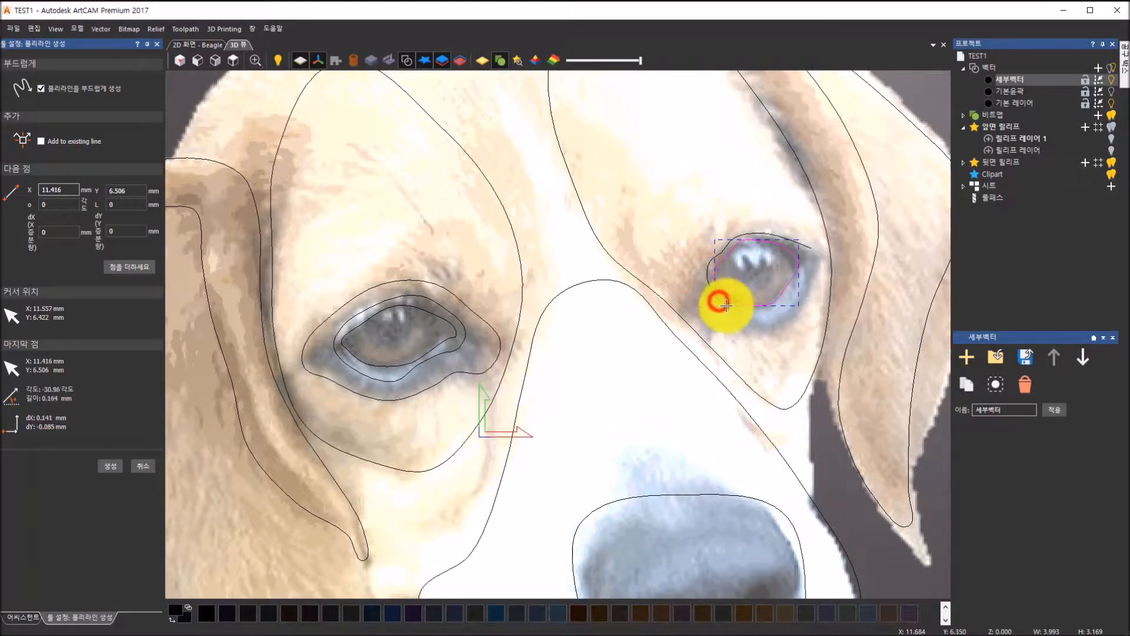
{"action": "left_click", "coordinate": [770, 315]}
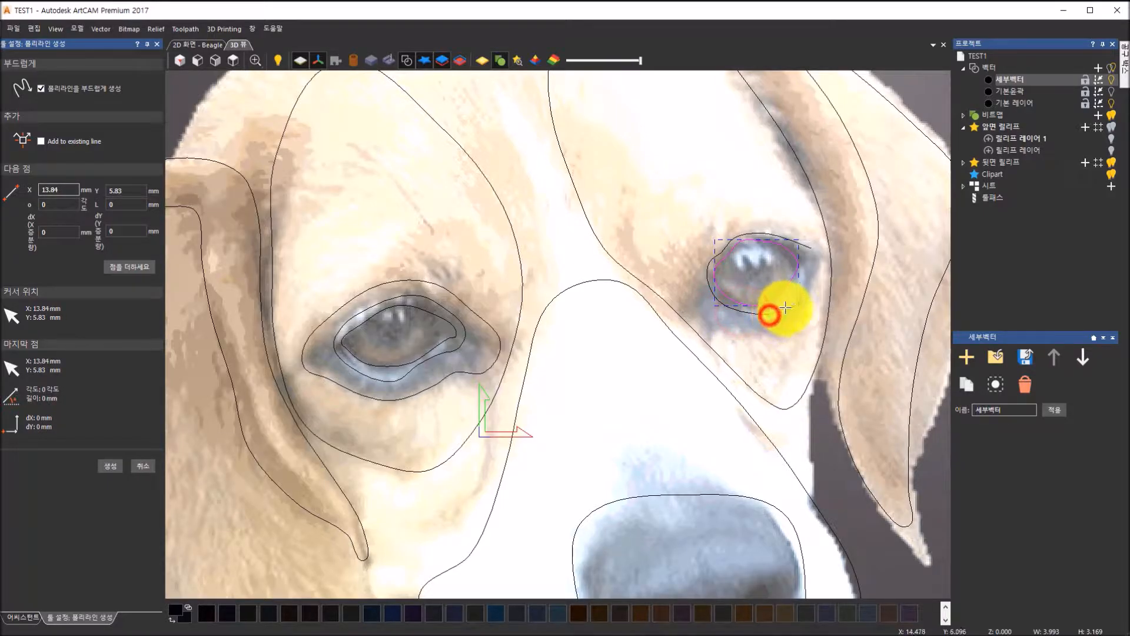
{"action": "left_click", "coordinate": [805, 266]}
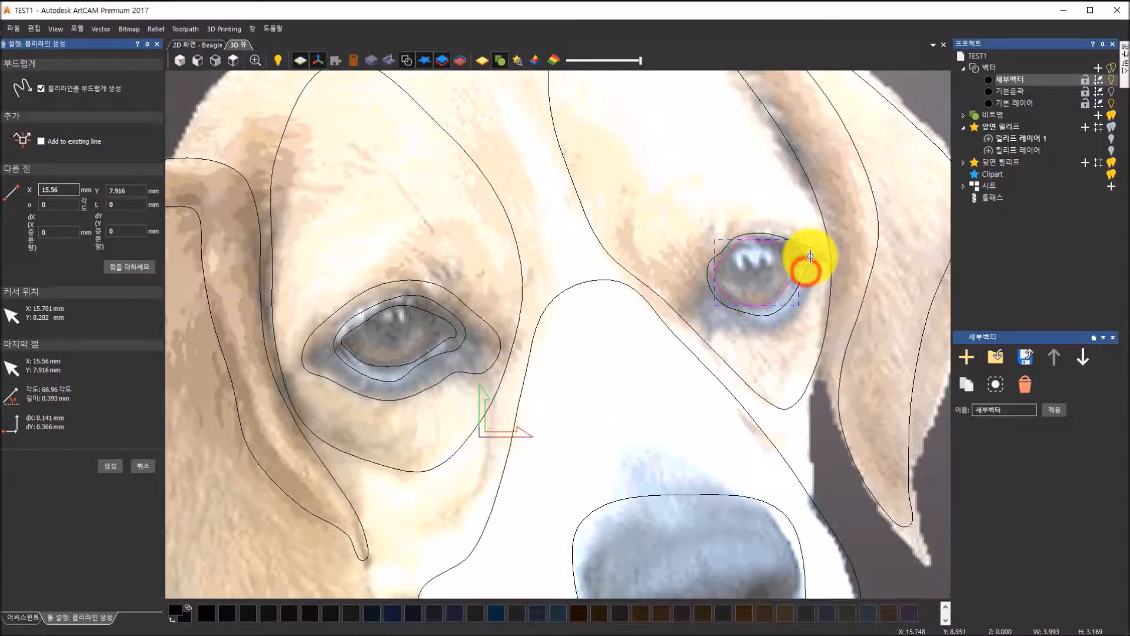
- Trace a closed outer polyline around the dark area surrounding the right-hand eye, about 6.1 mm wide and 5 mm high, and end polyline creation
{"action": "left_click", "coordinate": [822, 250]}
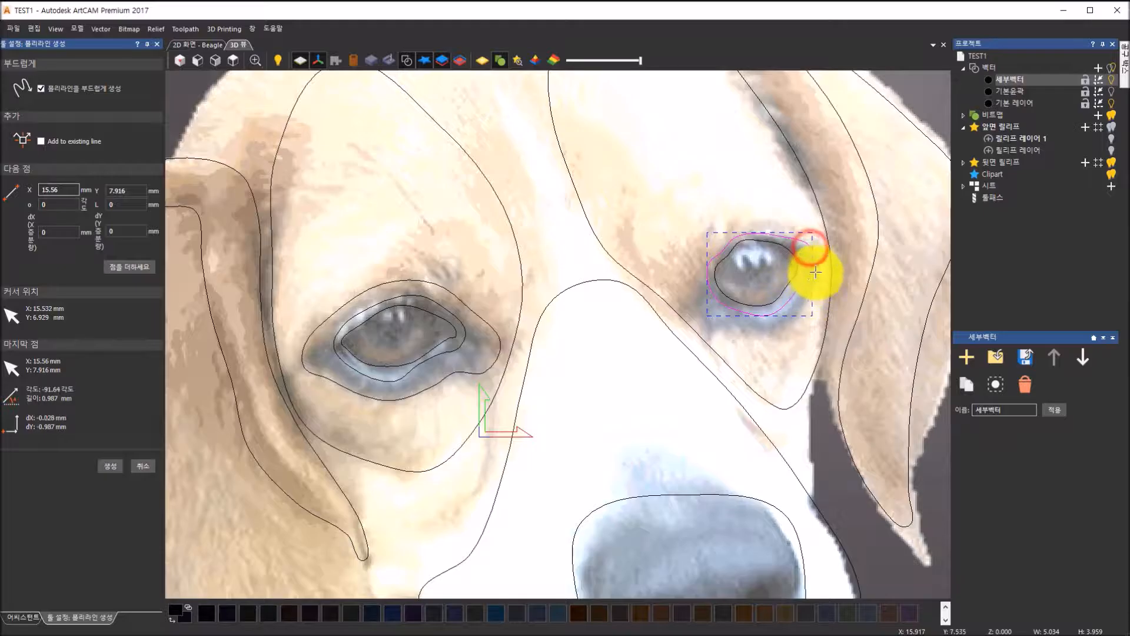
{"action": "left_click", "coordinate": [786, 320]}
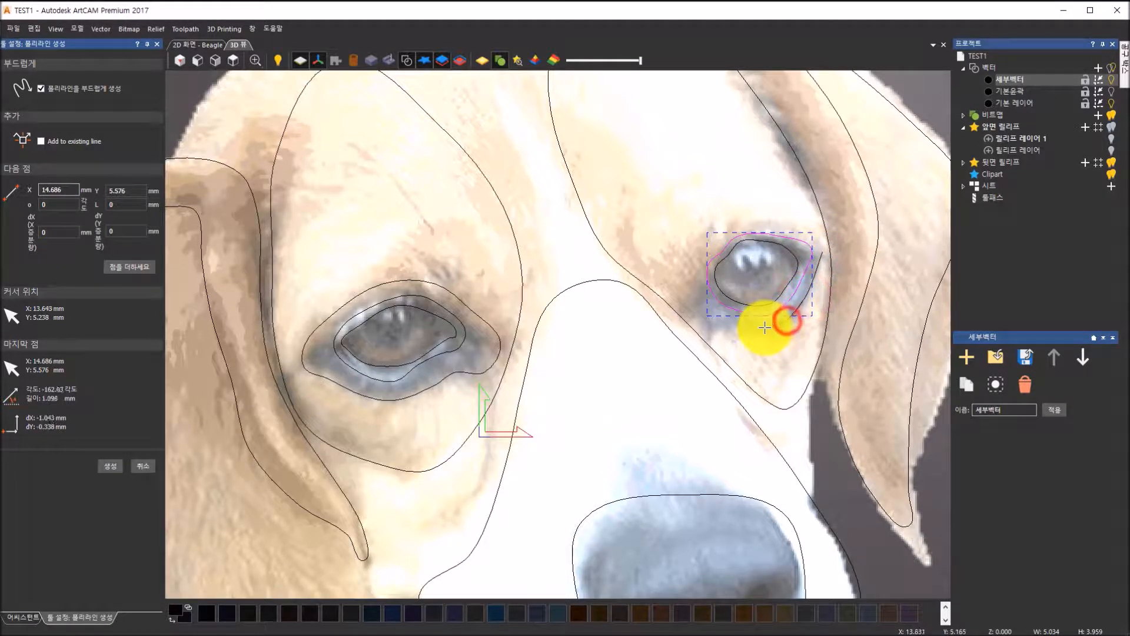
{"action": "left_click", "coordinate": [700, 313]}
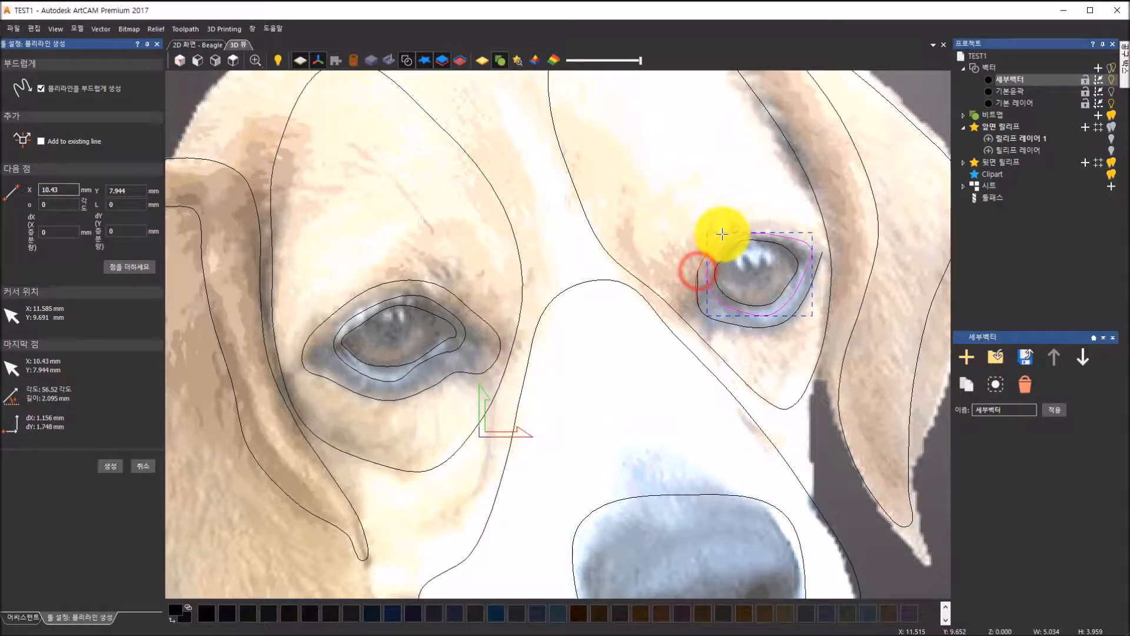
{"action": "left_click", "coordinate": [753, 224]}
{"action": "left_click", "coordinate": [793, 227]}
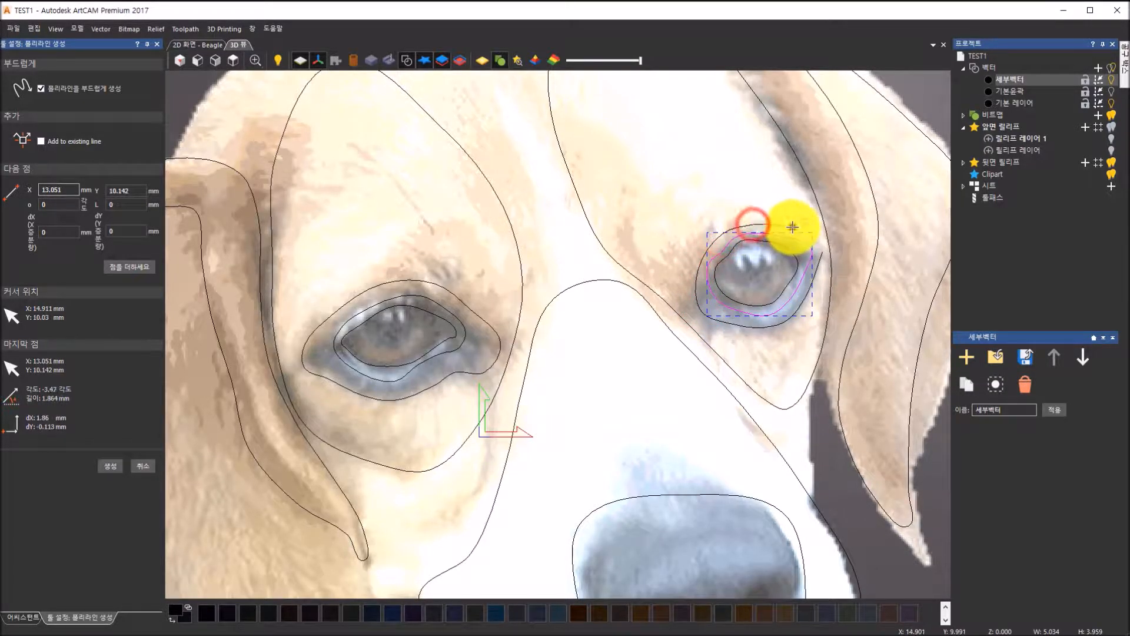
{"action": "left_click", "coordinate": [823, 244]}
{"action": "scroll", "coordinate": [671, 285], "scroll_direction": "down", "scroll_amount": 1}
{"action": "scroll", "coordinate": [505, 333], "scroll_direction": "up", "scroll_amount": 1}
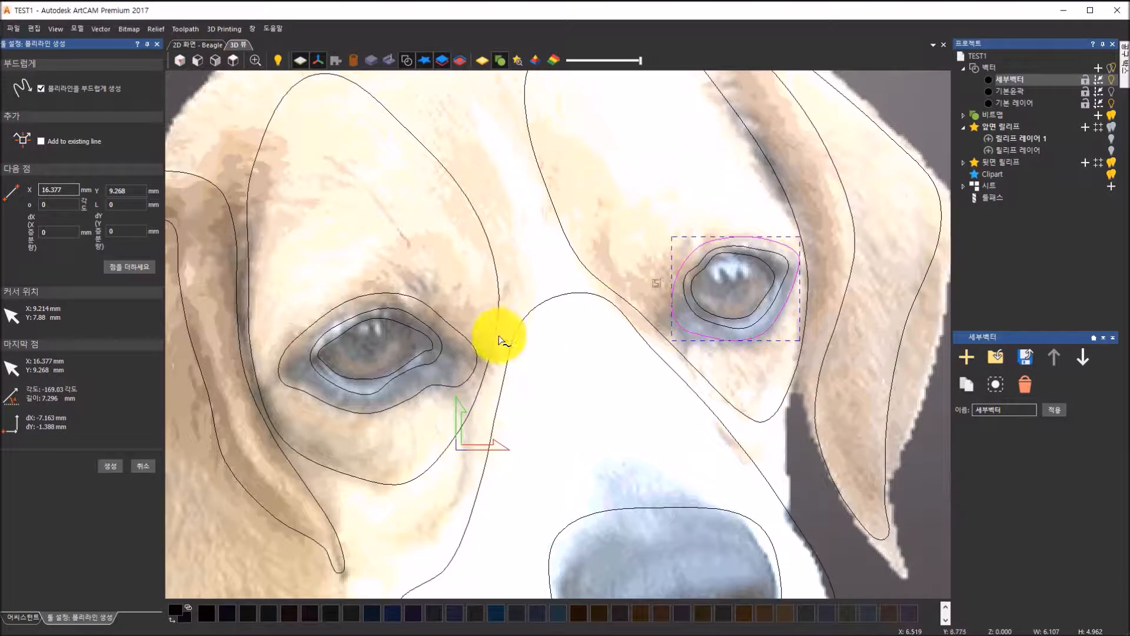
{"action": "left_click", "coordinate": [136, 470]}
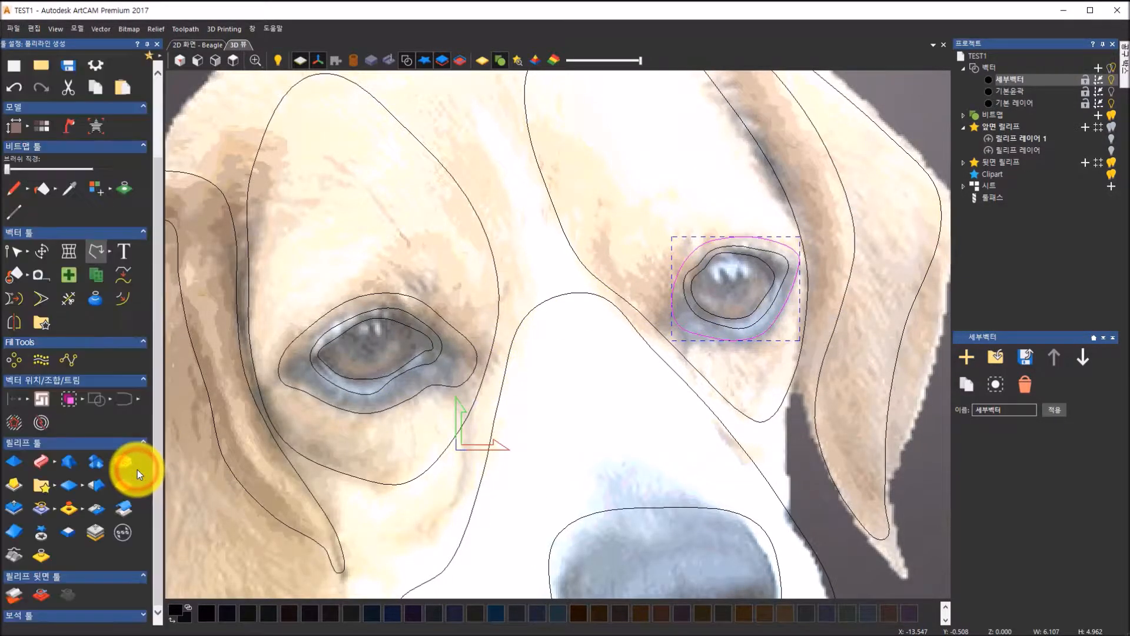
- Edit the nodes of the left-hand eyeball outline, pulling the pointed nose-side corner inward so that end is rounded
{"action": "left_click", "coordinate": [396, 382]}
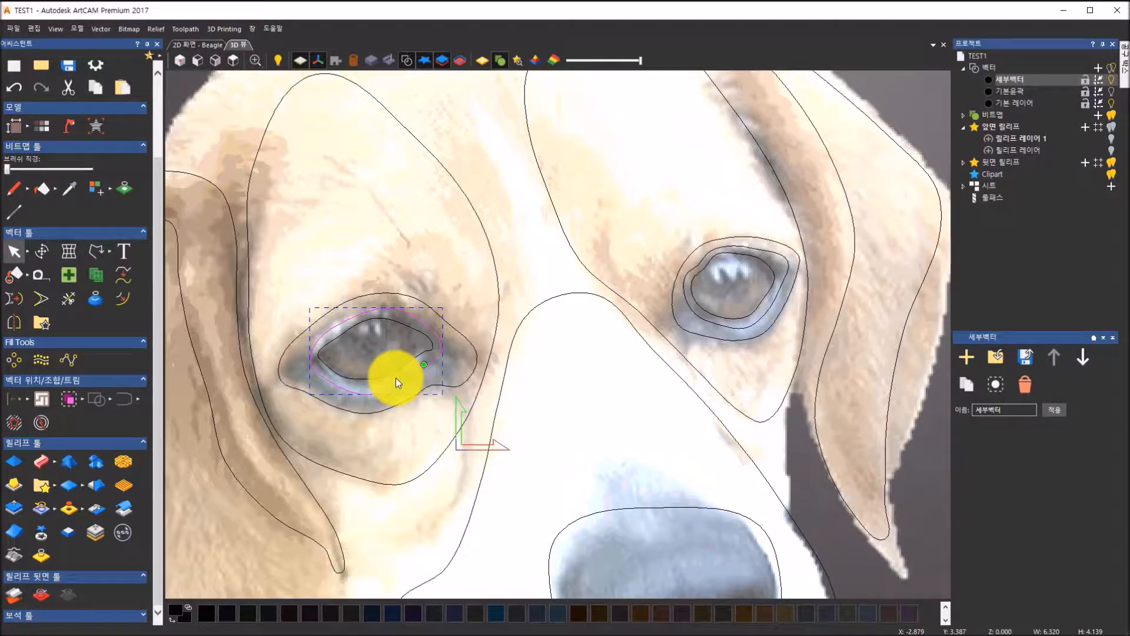
{"action": "left_click", "coordinate": [397, 381]}
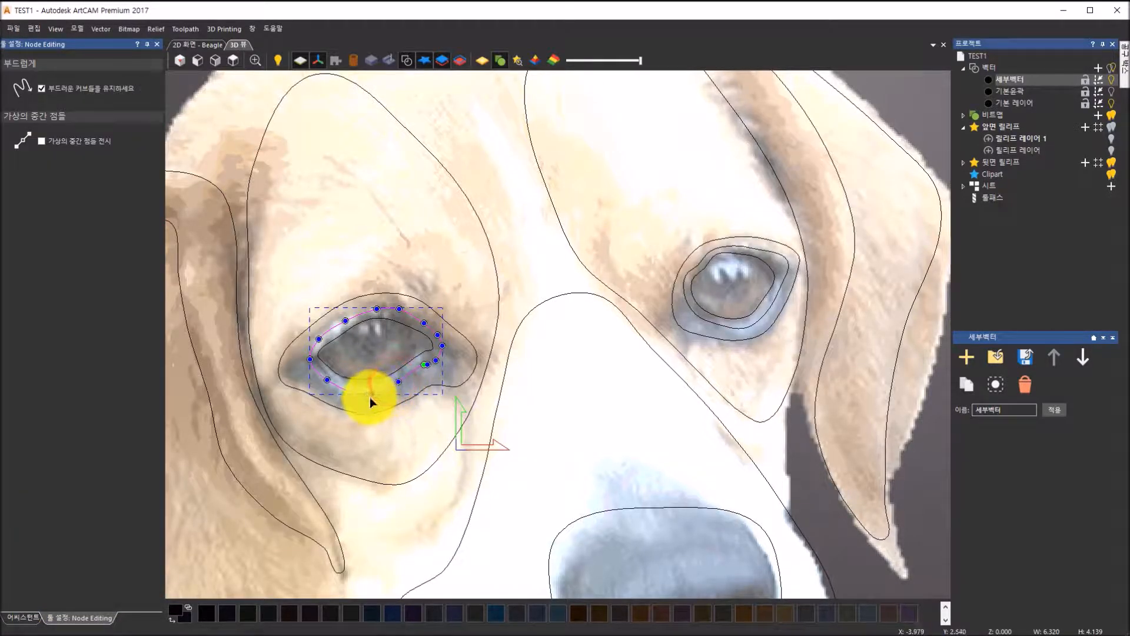
{"action": "scroll", "coordinate": [370, 354], "scroll_direction": "up", "scroll_amount": 2}
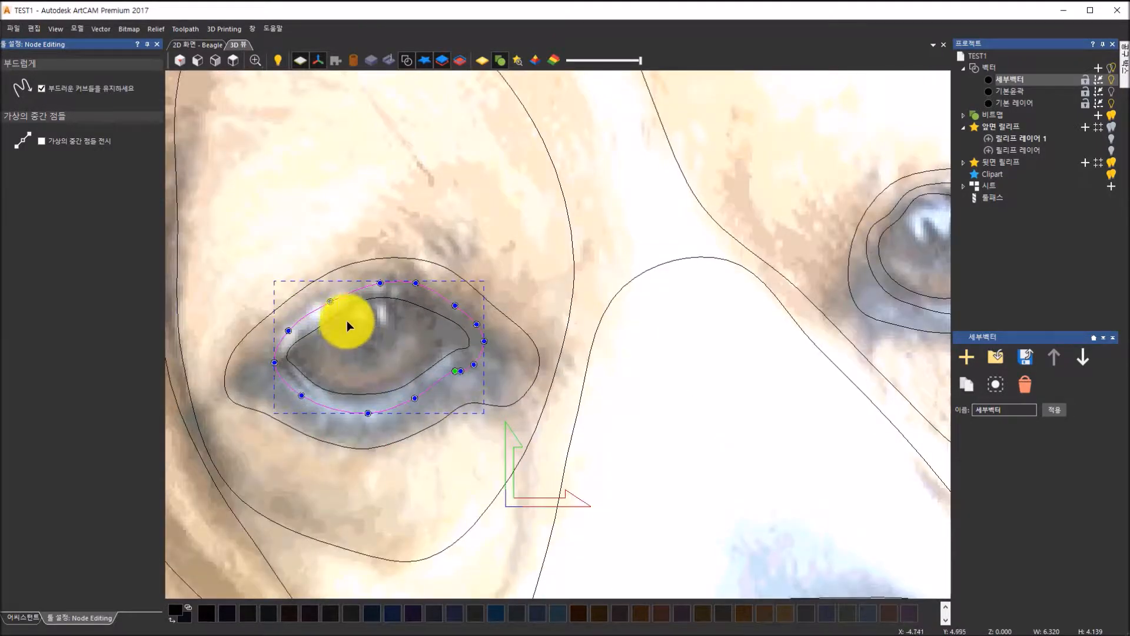
{"action": "left_click", "coordinate": [329, 317]}
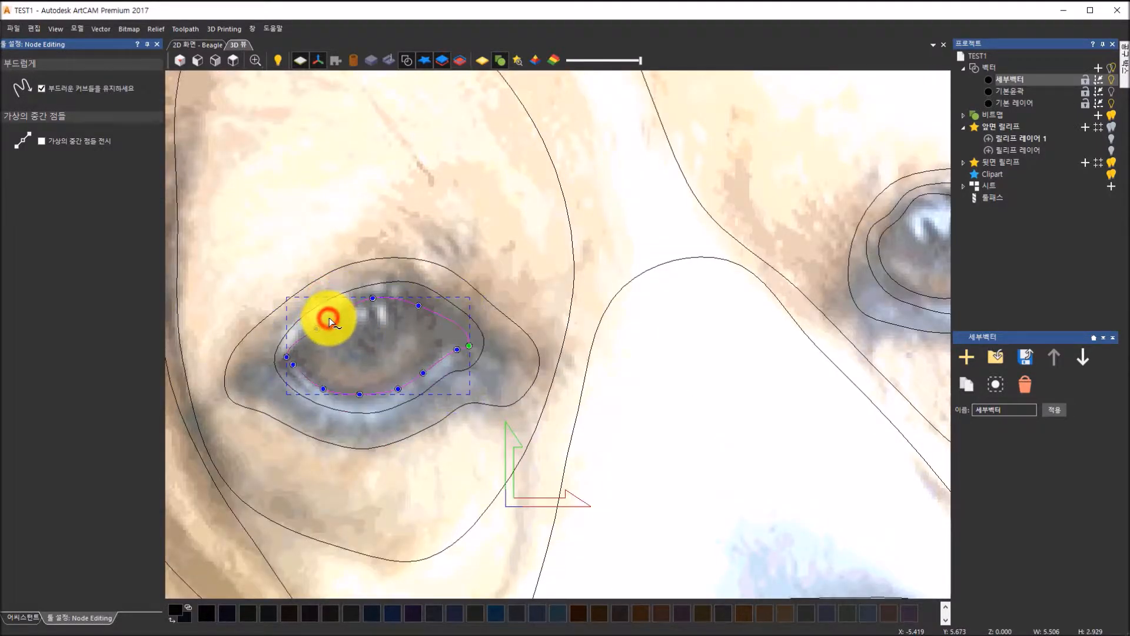
{"action": "double_click", "coordinate": [374, 299]}
{"action": "left_click", "coordinate": [469, 347]}
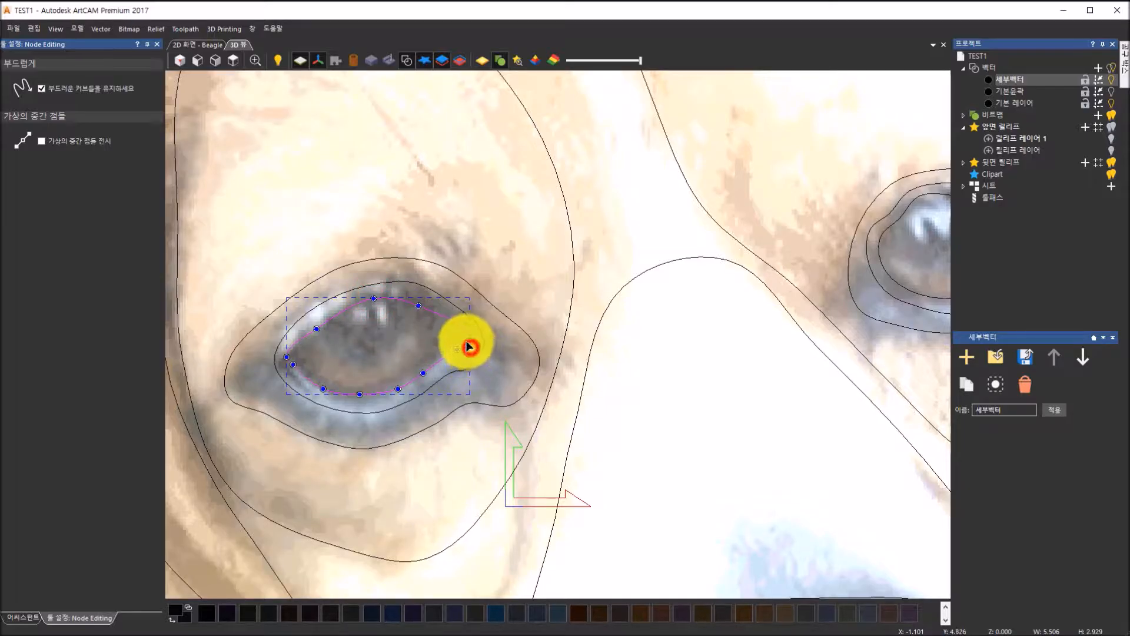
{"action": "left_click_drag", "start_coordinate": [457, 351], "coordinate": [451, 353]}
{"action": "left_click", "coordinate": [455, 335]}
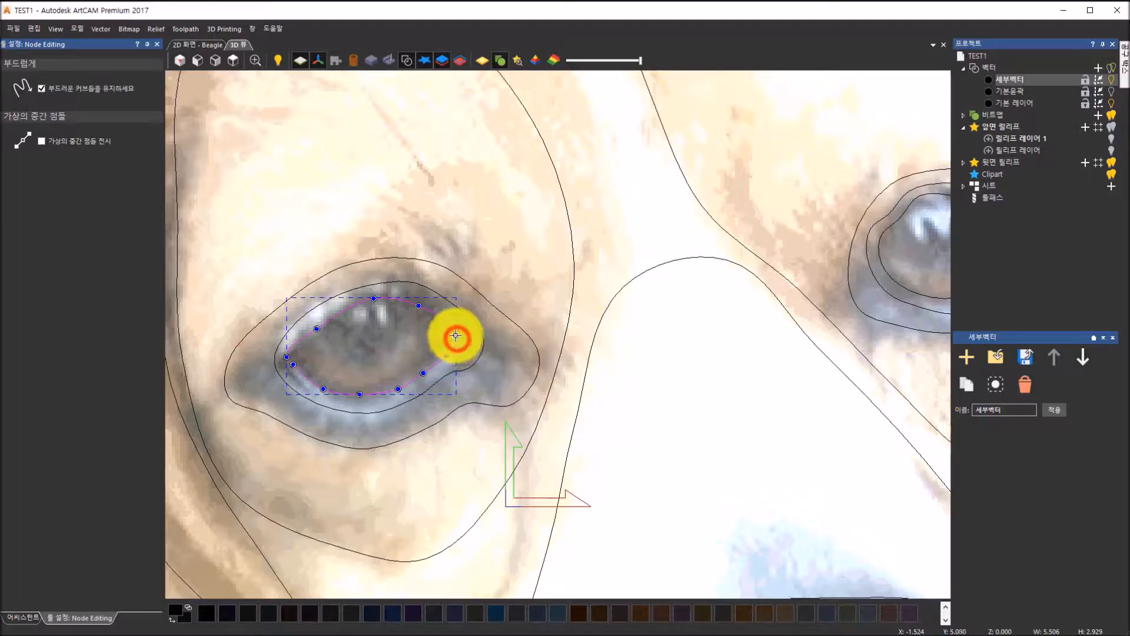
{"action": "double_click", "coordinate": [396, 390]}
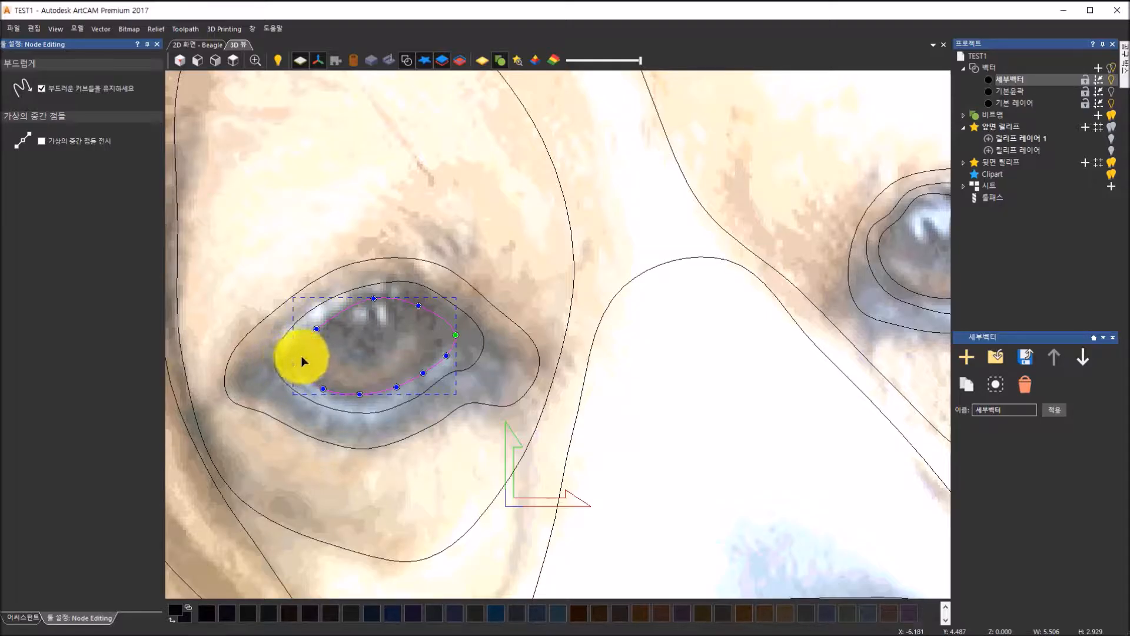
- Round the outer corner of the left-hand eyeball outline by shifting its corner nodes slightly inward
{"action": "left_click", "coordinate": [292, 365]}
{"action": "key", "text": "i"}
{"action": "left_click", "coordinate": [291, 362]}
{"action": "key", "text": "i"}
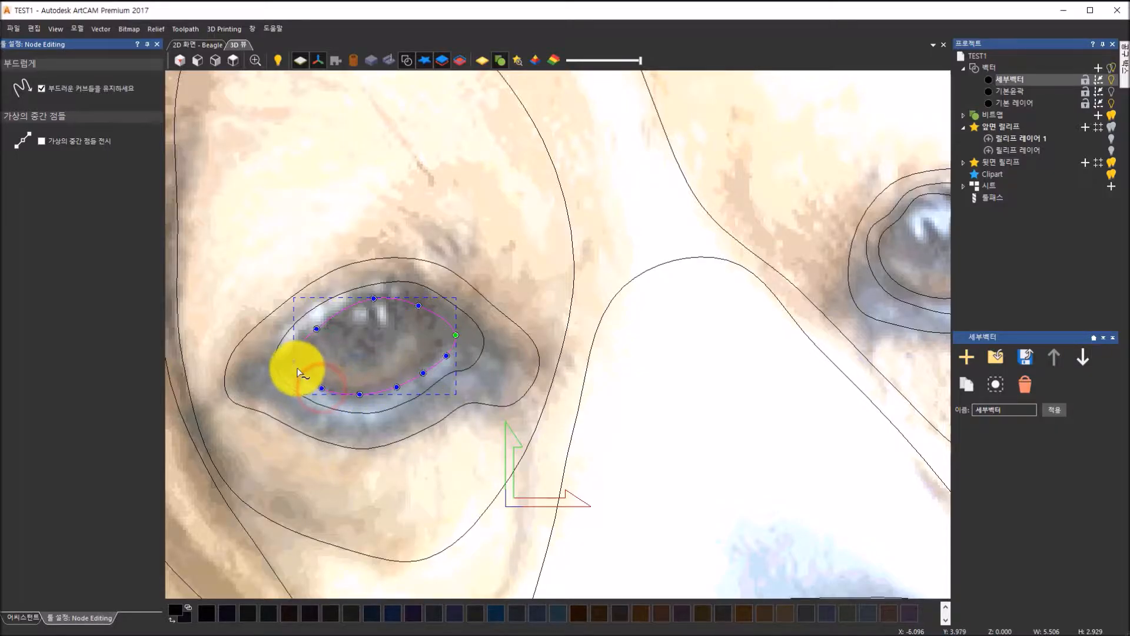
{"action": "left_click_drag", "start_coordinate": [294, 362], "coordinate": [296, 363]}
- Reshape the left-hand eyelid rim into a smooth oval by thinning out the crowded nose-side nodes and nudging the others toward the eyeball
{"action": "left_click", "coordinate": [309, 399]}
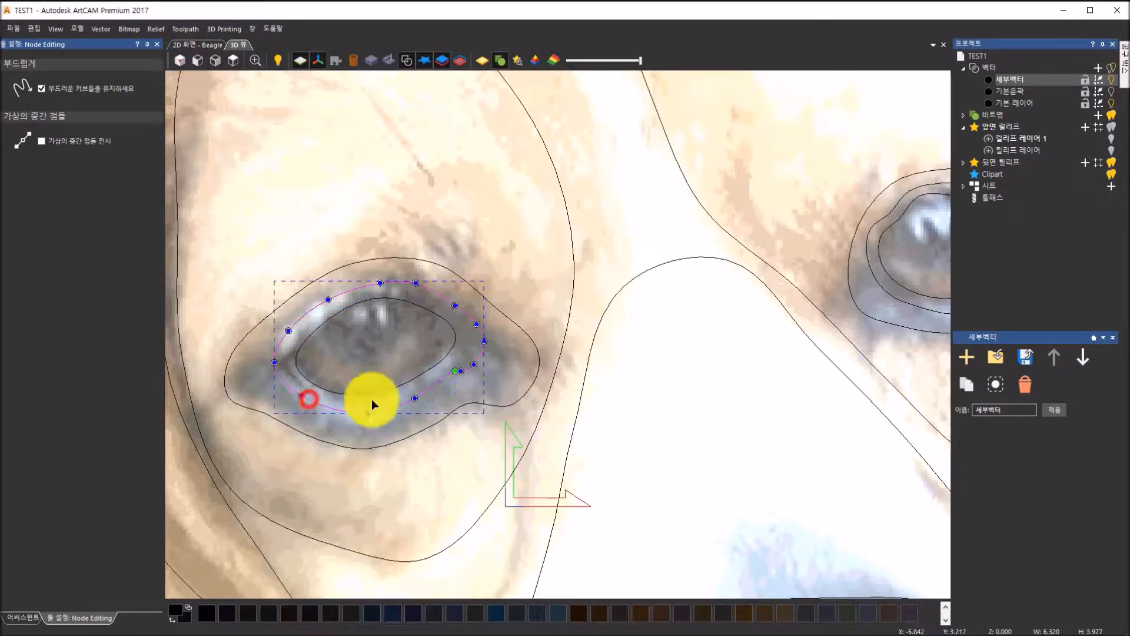
{"action": "left_click", "coordinate": [457, 373]}
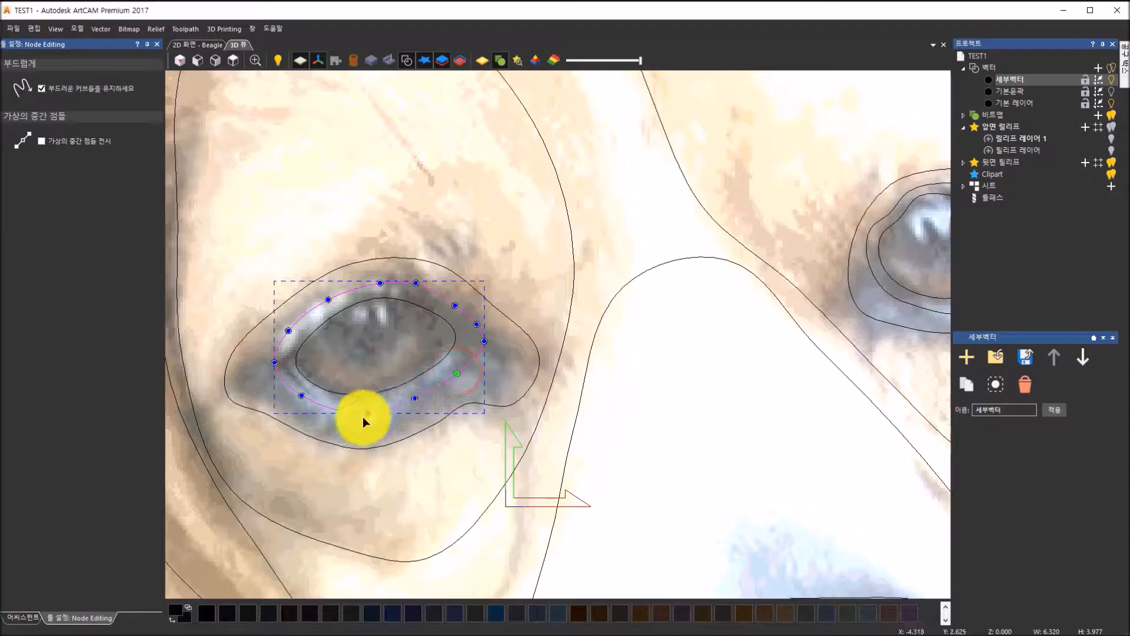
{"action": "left_click_drag", "start_coordinate": [368, 413], "coordinate": [367, 409]}
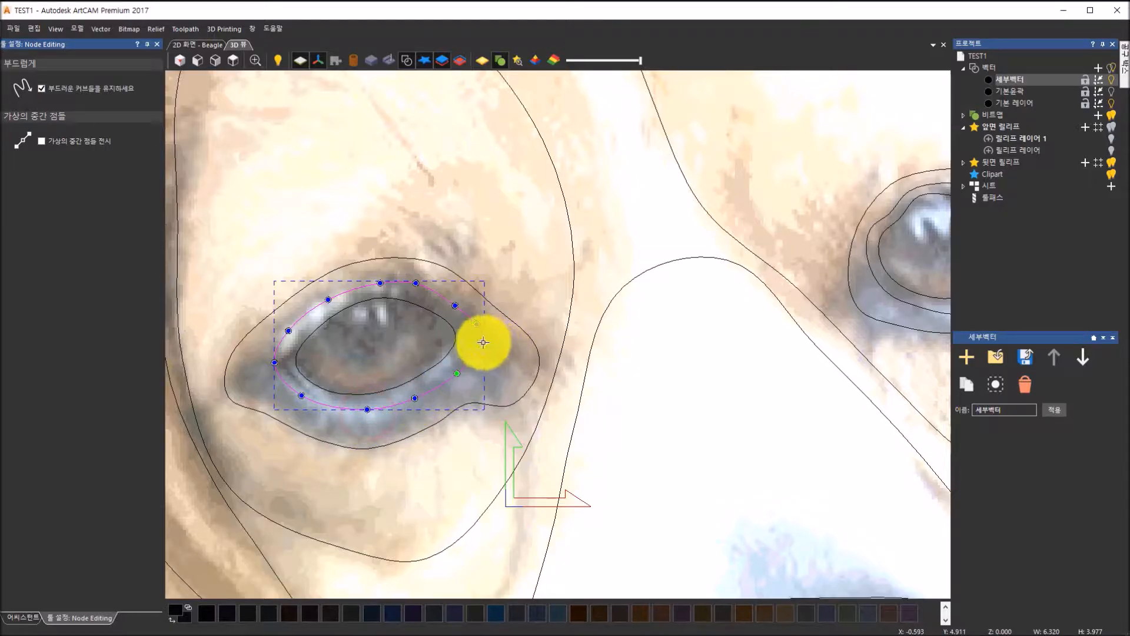
{"action": "left_click_drag", "start_coordinate": [483, 342], "coordinate": [476, 341]}
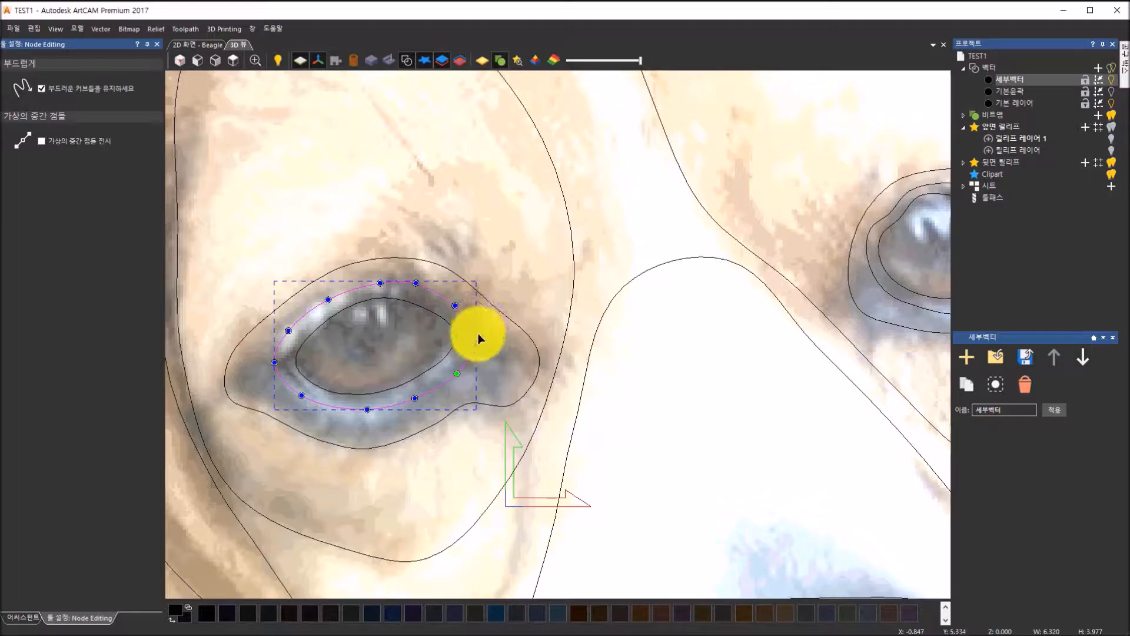
{"action": "left_click_drag", "start_coordinate": [477, 342], "coordinate": [478, 344]}
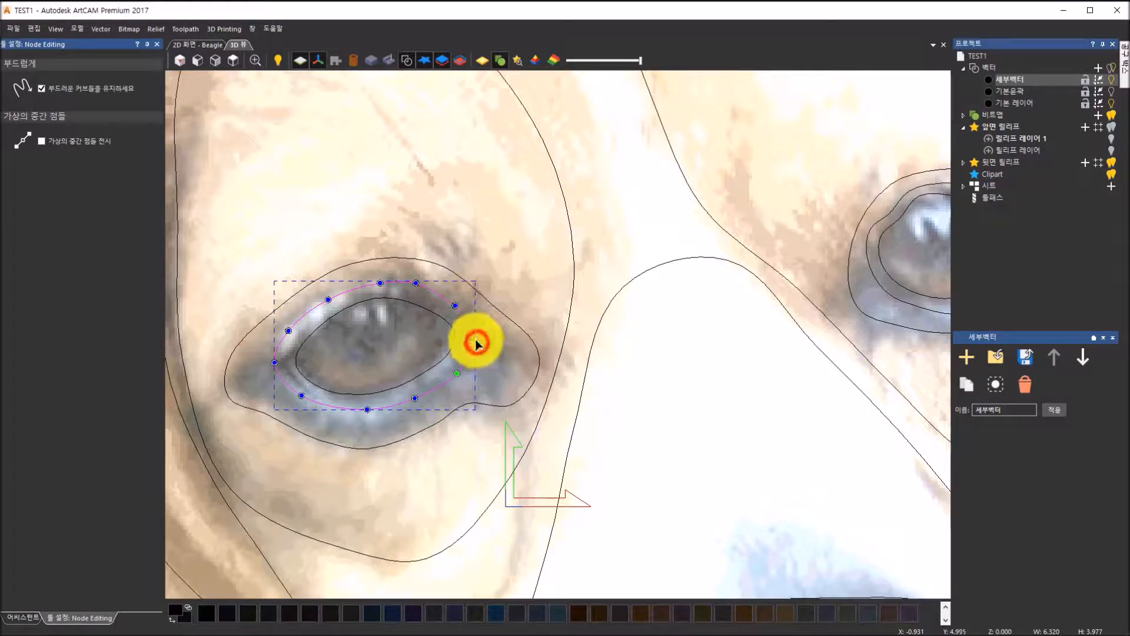
{"action": "left_click", "coordinate": [457, 307]}
{"action": "left_click", "coordinate": [415, 284]}
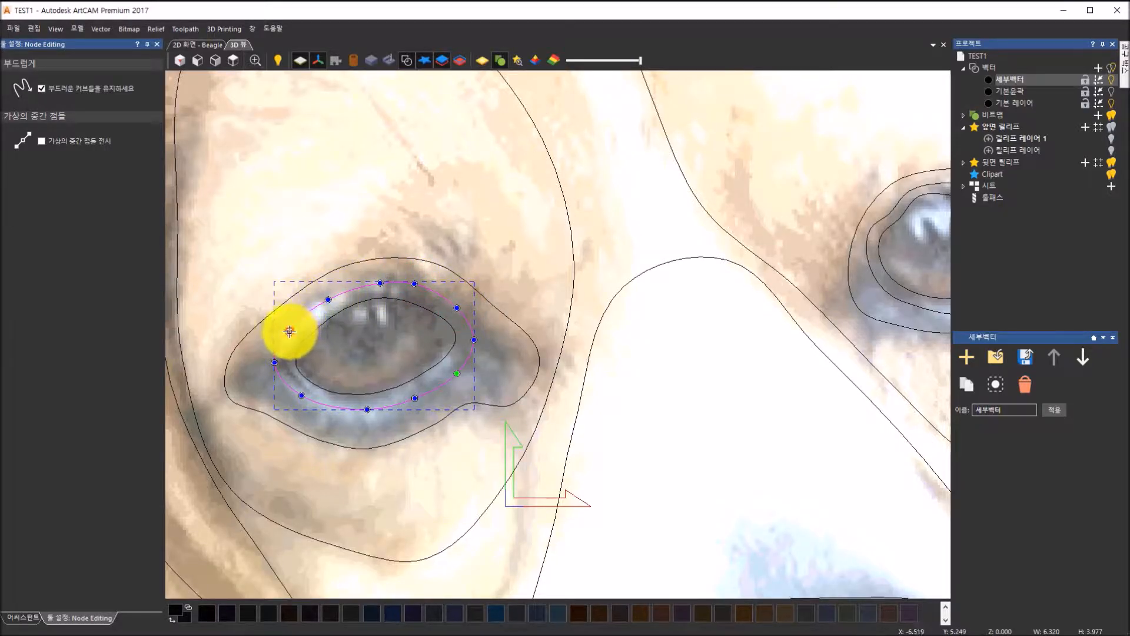
{"action": "left_click", "coordinate": [274, 364]}
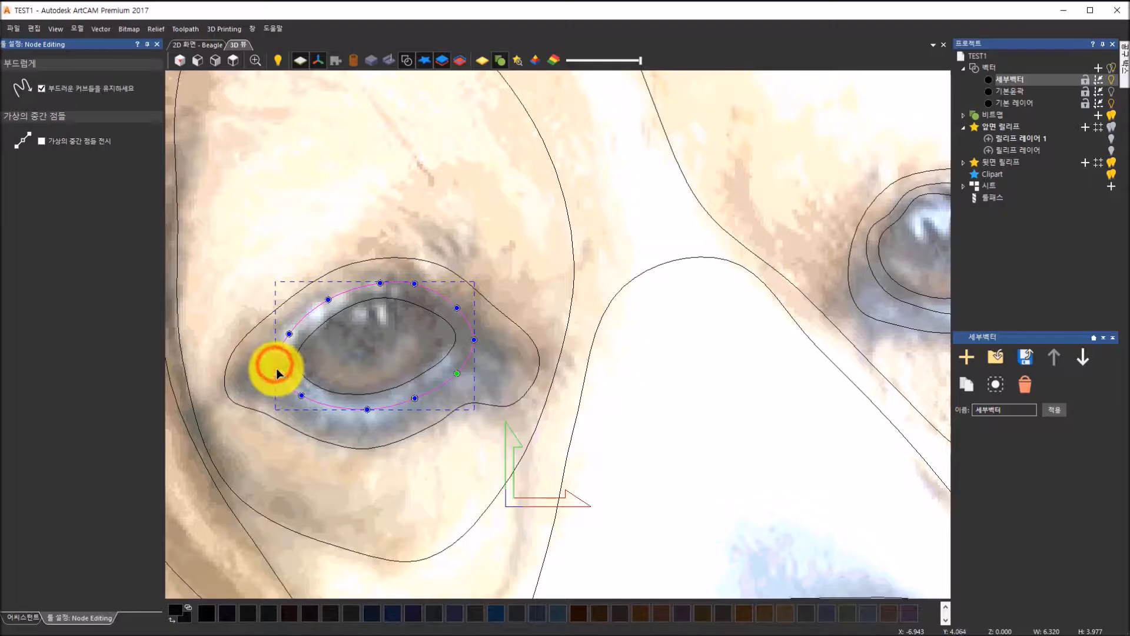
- Adjust the outer-corner nodes of the outline surrounding the left-hand eye's dark area so that the corner curves more tightly
{"action": "left_click", "coordinate": [412, 433]}
{"action": "left_click", "coordinate": [413, 432]}
{"action": "key", "text": "i"}
{"action": "left_click_drag", "start_coordinate": [228, 395], "coordinate": [233, 391]}
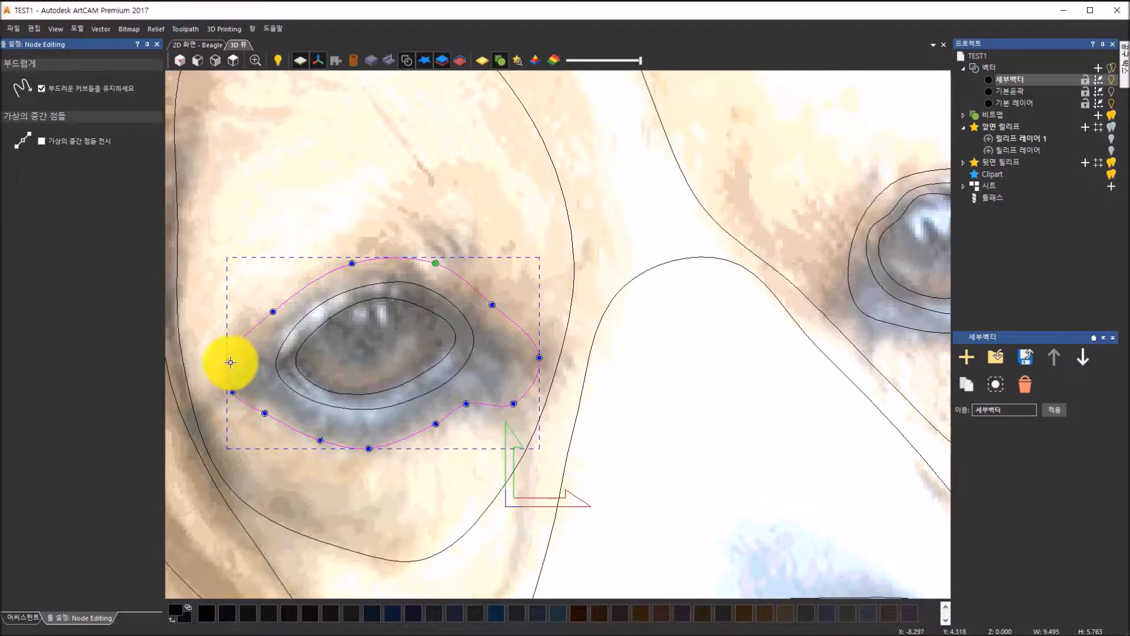
{"action": "key", "text": "i"}
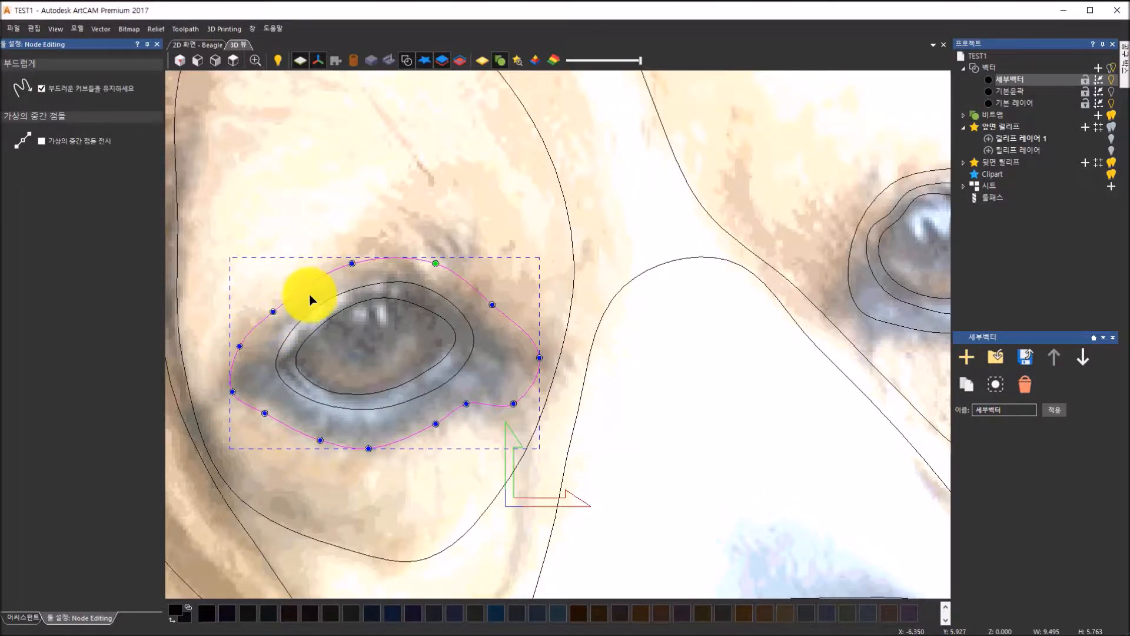
{"action": "key", "text": "i"}
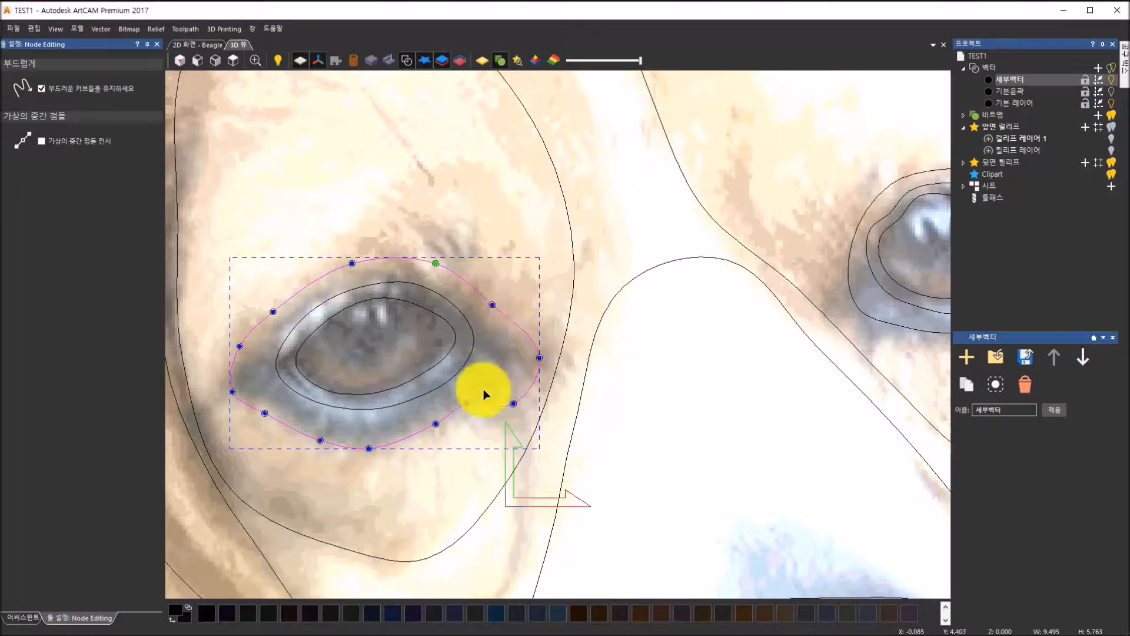
- Refine the lower edge of the left-hand eye's surrounding outline, lowering the nose-side dip and nudging the nodes toward the outer corner
{"action": "key", "text": "i"}
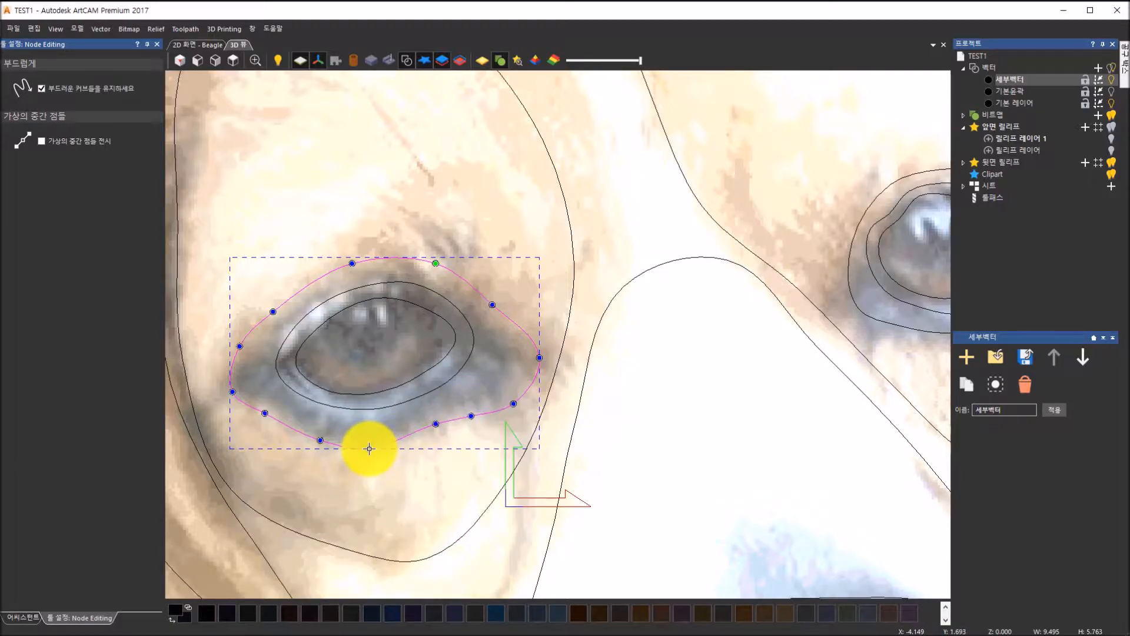
{"action": "key", "text": "i"}
{"action": "key", "text": "i"}
{"action": "left_click_drag", "start_coordinate": [322, 440], "coordinate": [320, 439]}
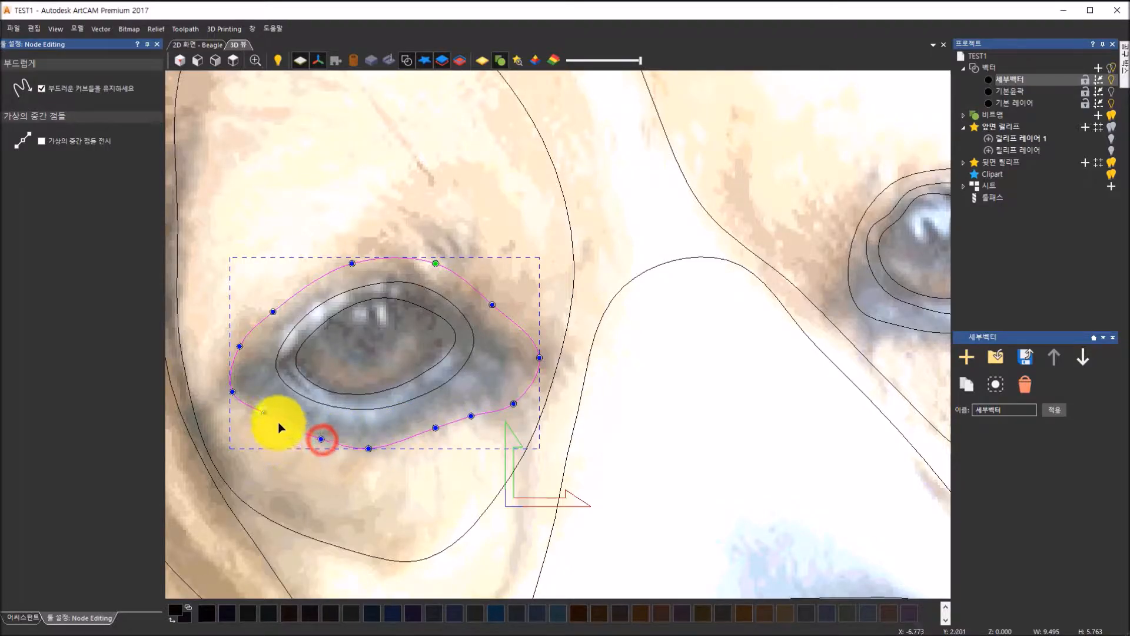
{"action": "left_click_drag", "start_coordinate": [265, 414], "coordinate": [268, 407]}
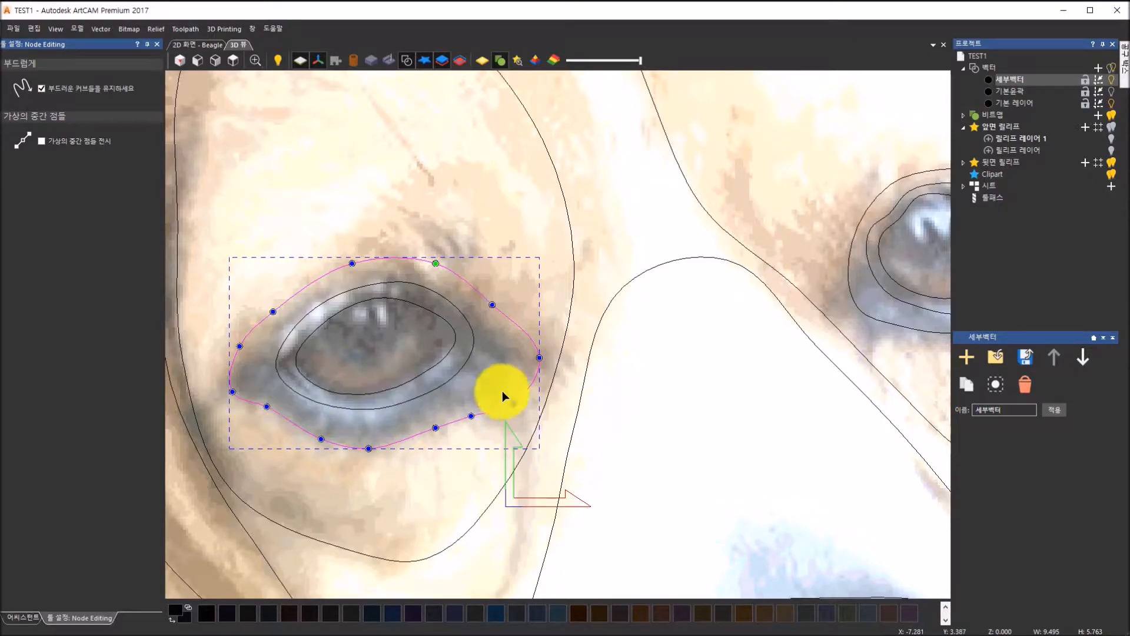
- Smooth the right-hand eyeball outline by nudging its upper and lower nodes to follow the eyeball in the photo
{"action": "scroll", "coordinate": [507, 390], "scroll_direction": "down", "scroll_amount": 2}
{"action": "scroll", "coordinate": [574, 381], "scroll_direction": "down", "scroll_amount": 1}
{"action": "scroll", "coordinate": [783, 331], "scroll_direction": "up", "scroll_amount": 4}
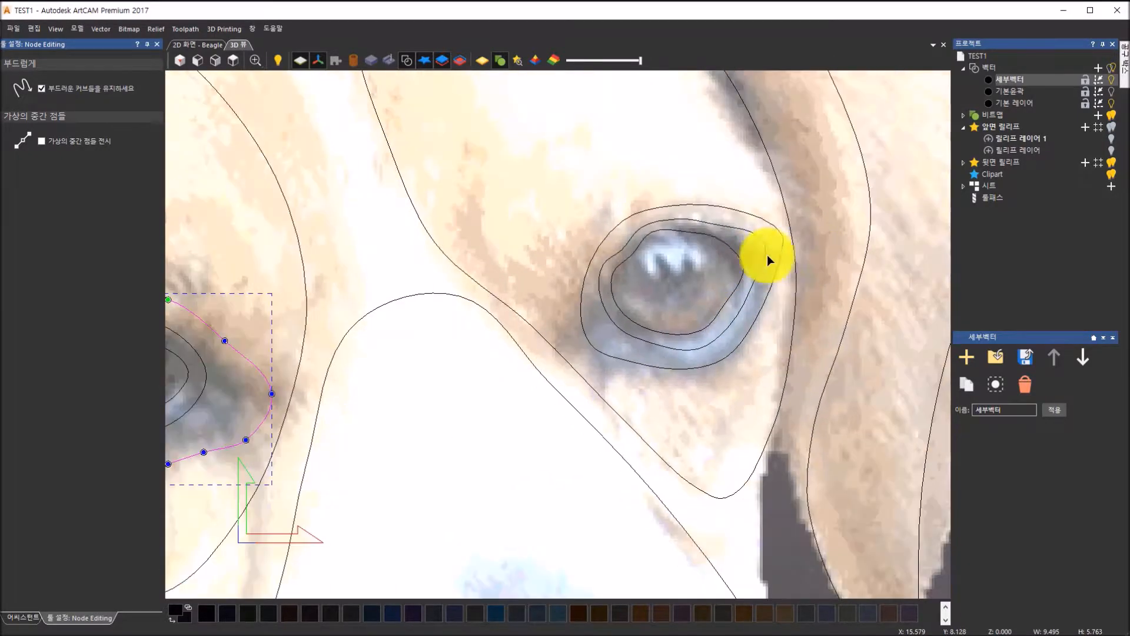
{"action": "left_click", "coordinate": [725, 245]}
{"action": "scroll", "coordinate": [706, 241], "scroll_direction": "up", "scroll_amount": 1}
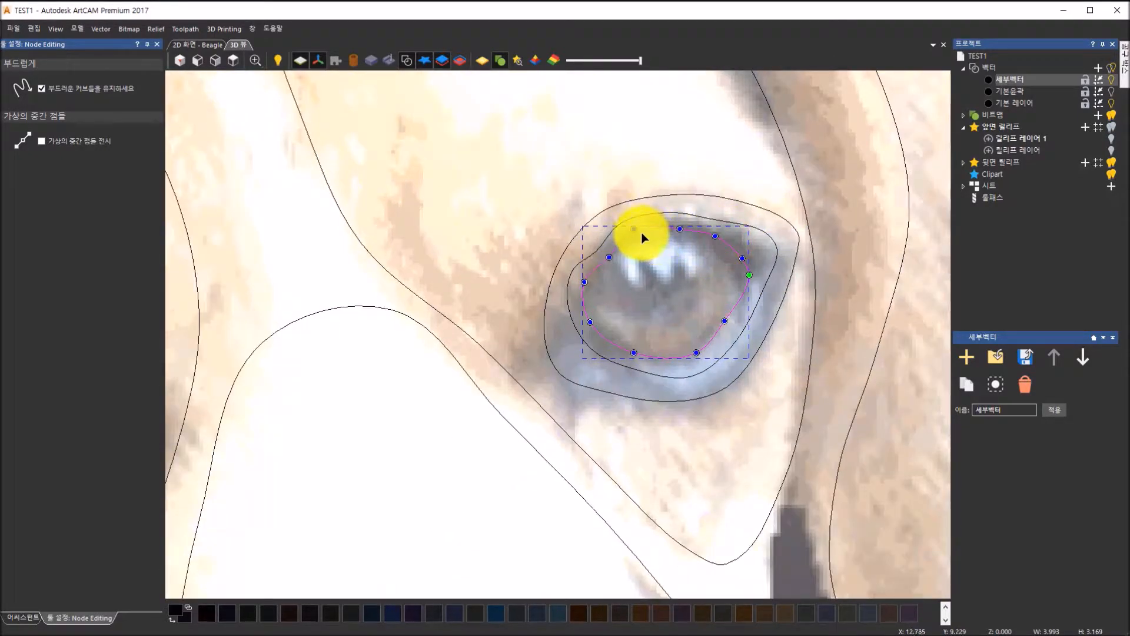
{"action": "left_click", "coordinate": [607, 257]}
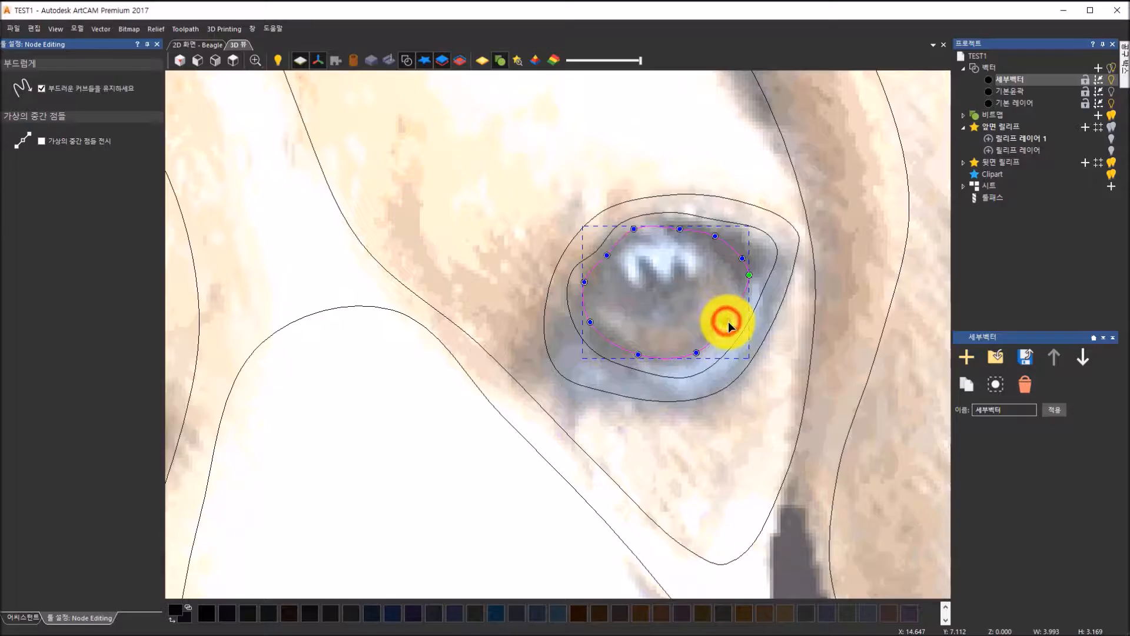
{"action": "left_click", "coordinate": [740, 256]}
{"action": "left_click", "coordinate": [714, 238]}
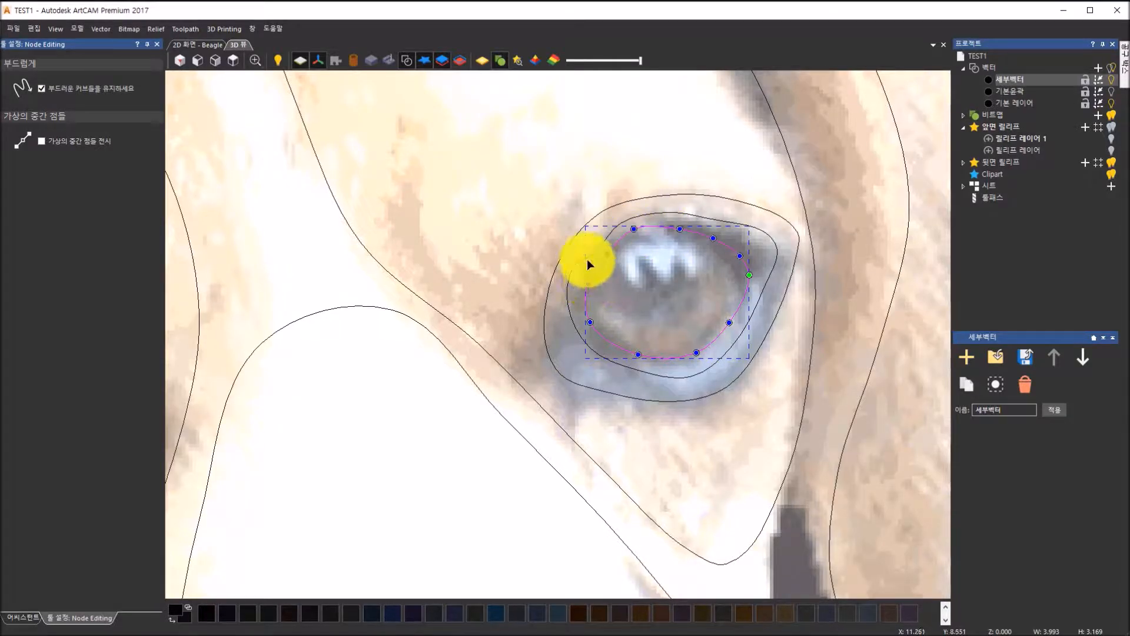
- Reshape the right-hand eyelid rim into an even ring around the eyeball, thinning out nose-side nodes and pulling the pointed outer corner inward
{"action": "left_click_drag", "start_coordinate": [585, 258], "coordinate": [578, 278]}
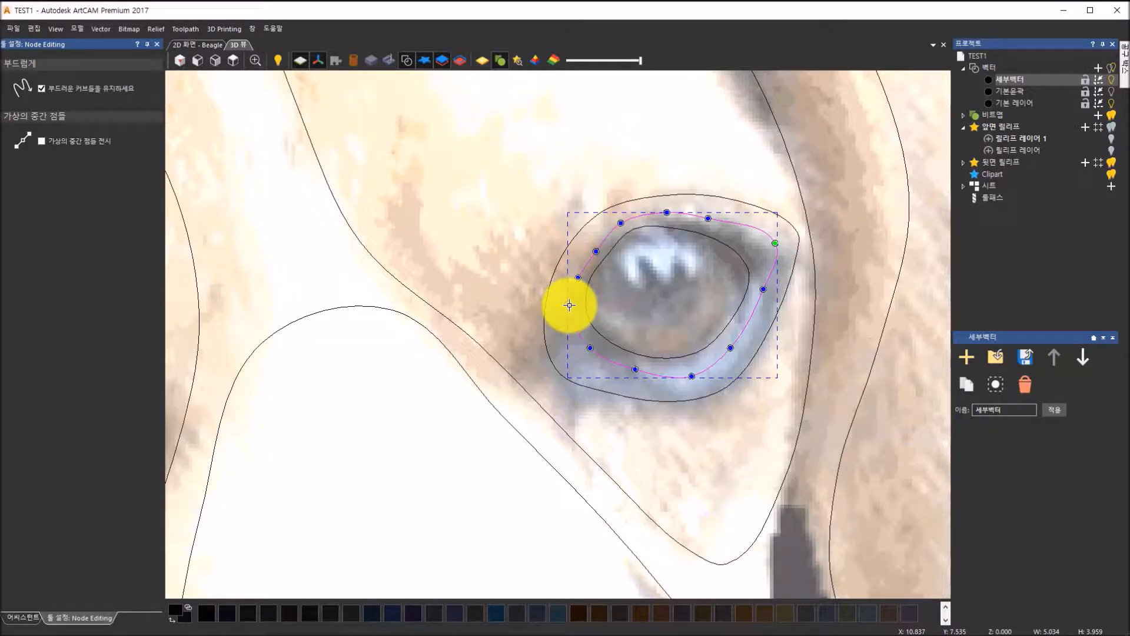
{"action": "left_click_drag", "start_coordinate": [587, 344], "coordinate": [582, 338]}
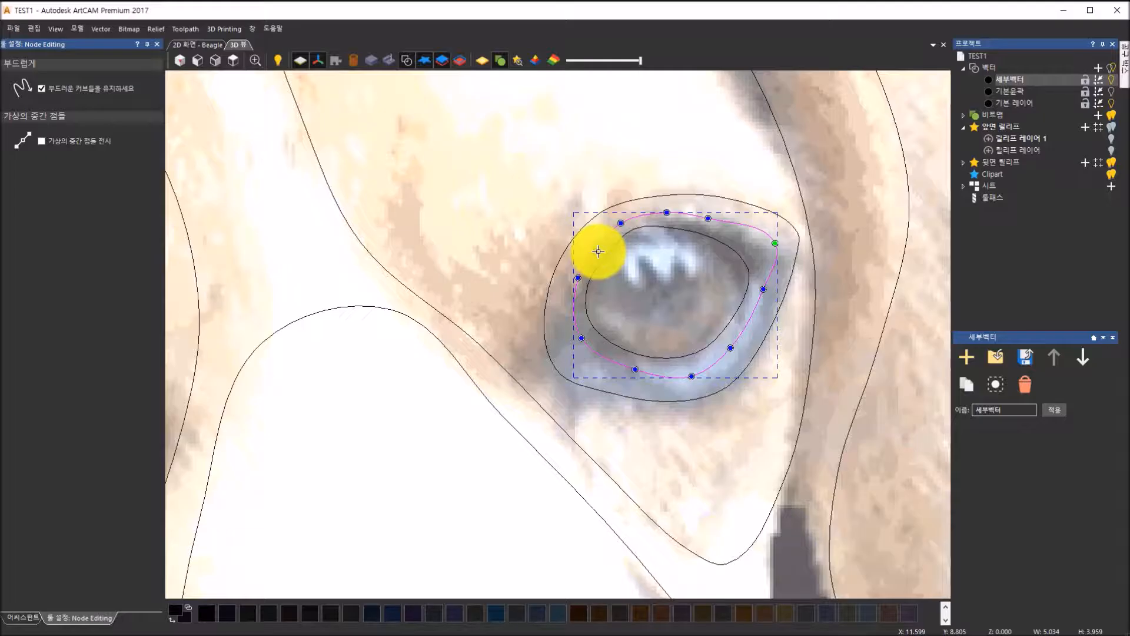
{"action": "left_click_drag", "start_coordinate": [621, 223], "coordinate": [761, 257]}
{"action": "left_click", "coordinate": [709, 218]}
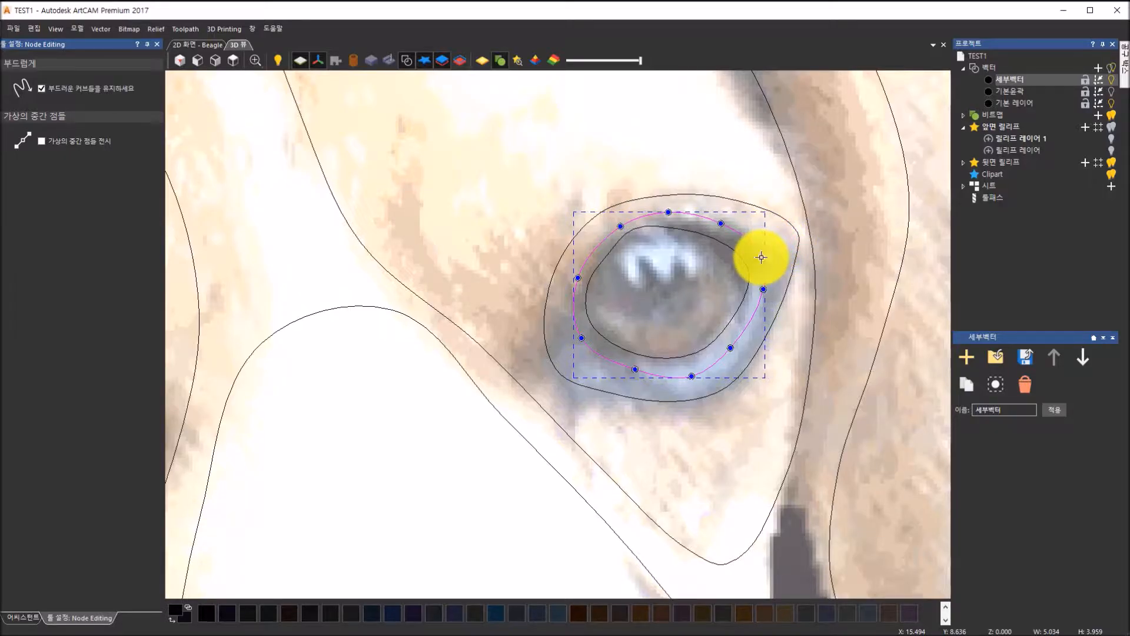
{"action": "left_click", "coordinate": [690, 376]}
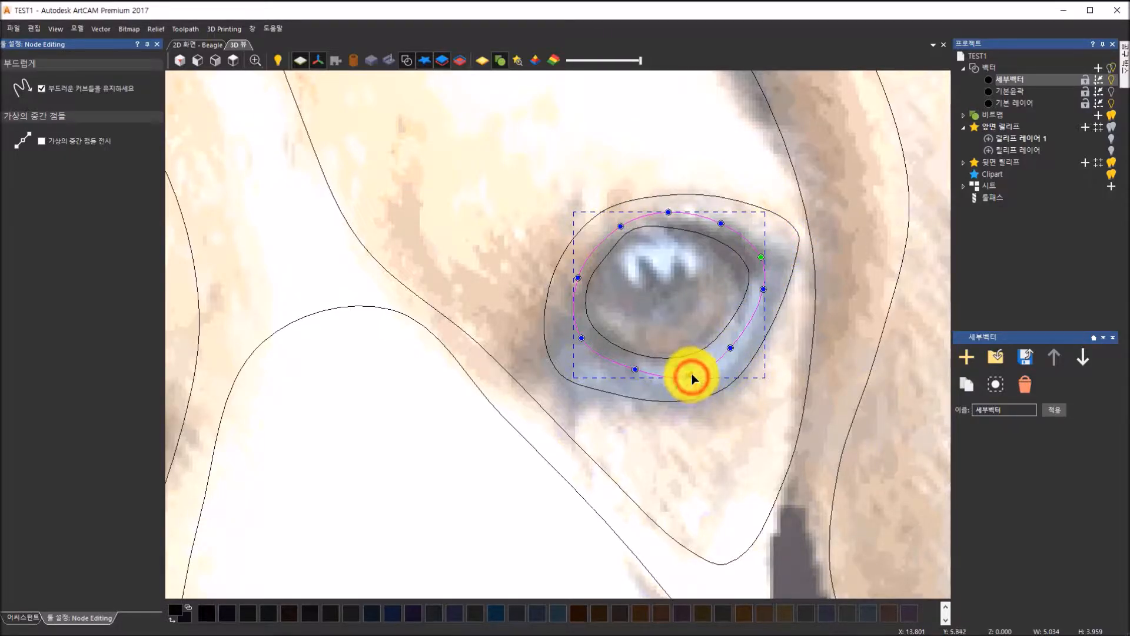
- Refine the outline surrounding the right-hand eye's dark area, nudging the nose-side, top and lower nodes and moving the start node down the outer side
{"action": "left_click", "coordinate": [790, 279]}
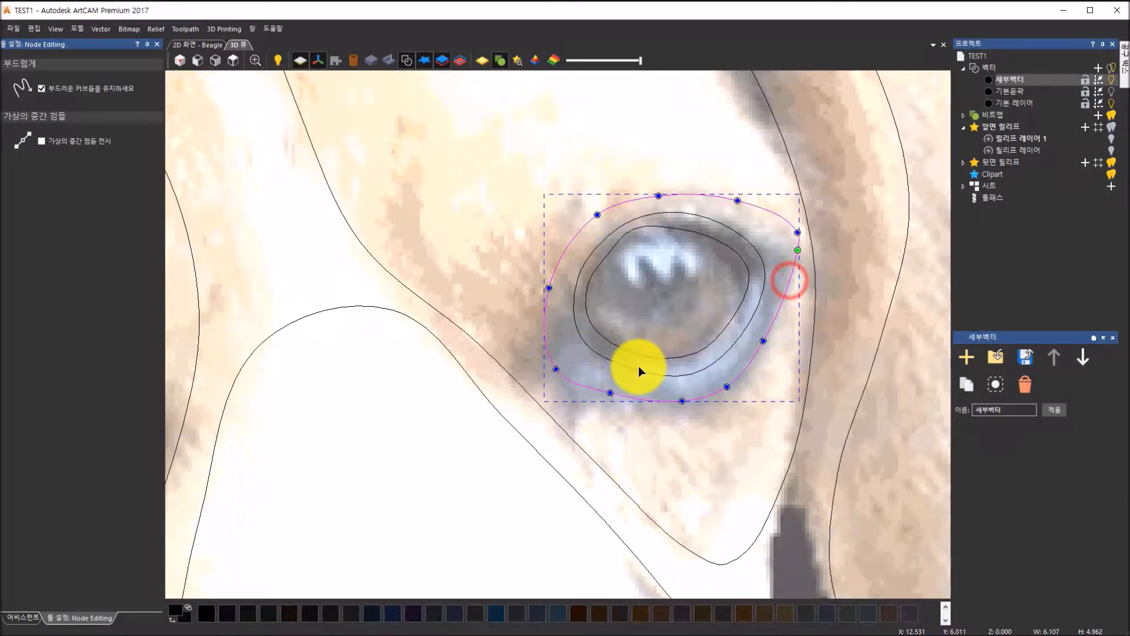
{"action": "left_click", "coordinate": [556, 369]}
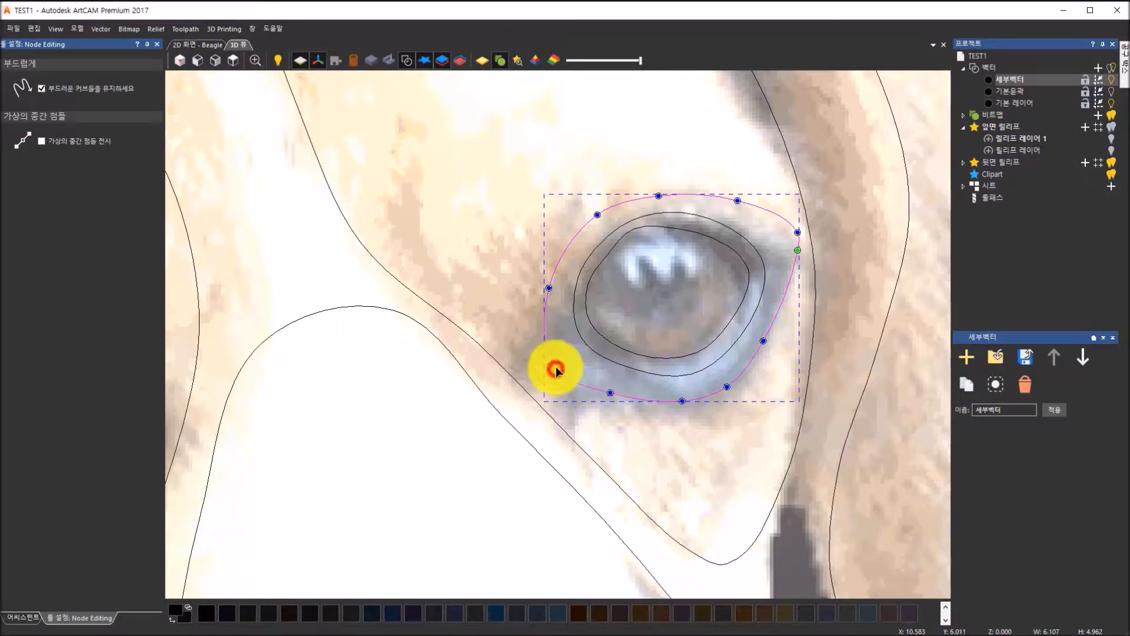
{"action": "double_click", "coordinate": [552, 288]}
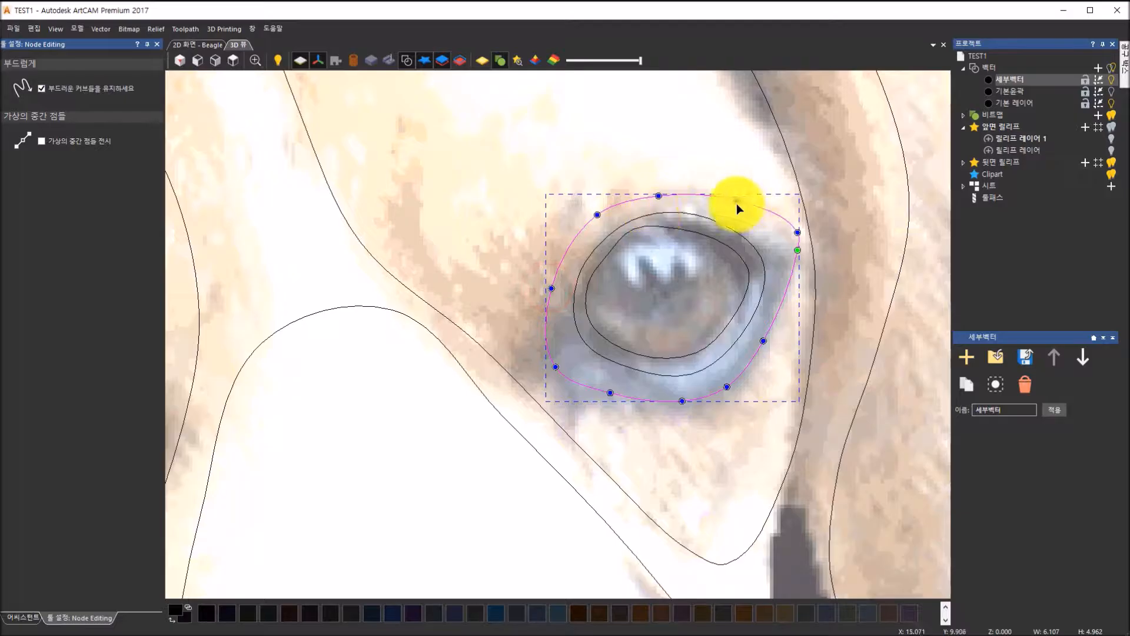
{"action": "double_click", "coordinate": [660, 192]}
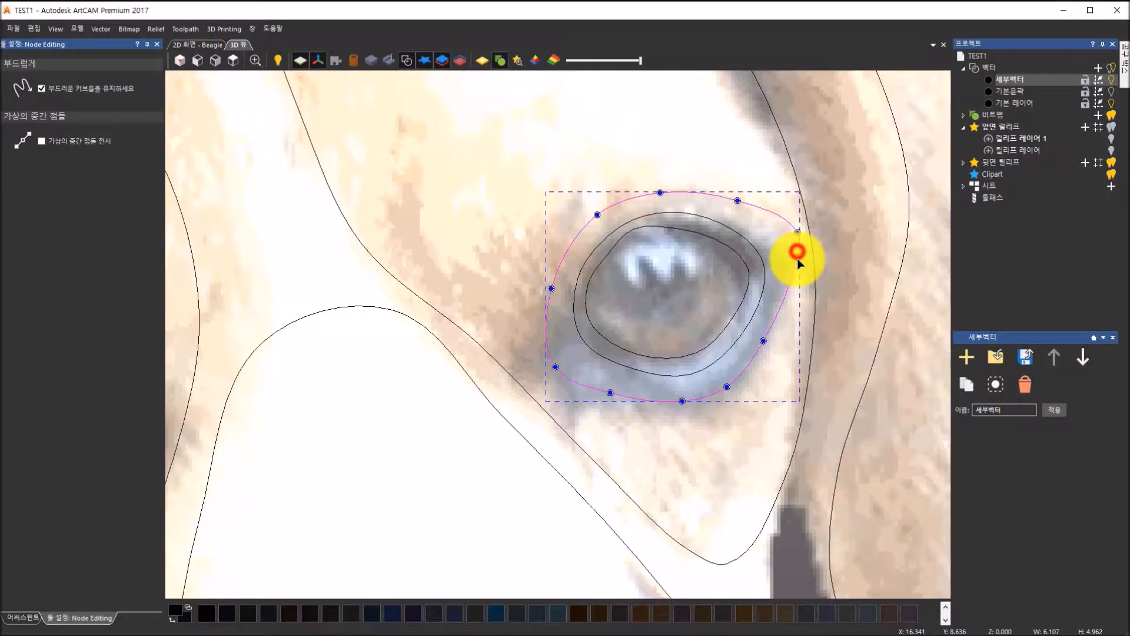
{"action": "double_click", "coordinate": [787, 291]}
{"action": "double_click", "coordinate": [768, 344]}
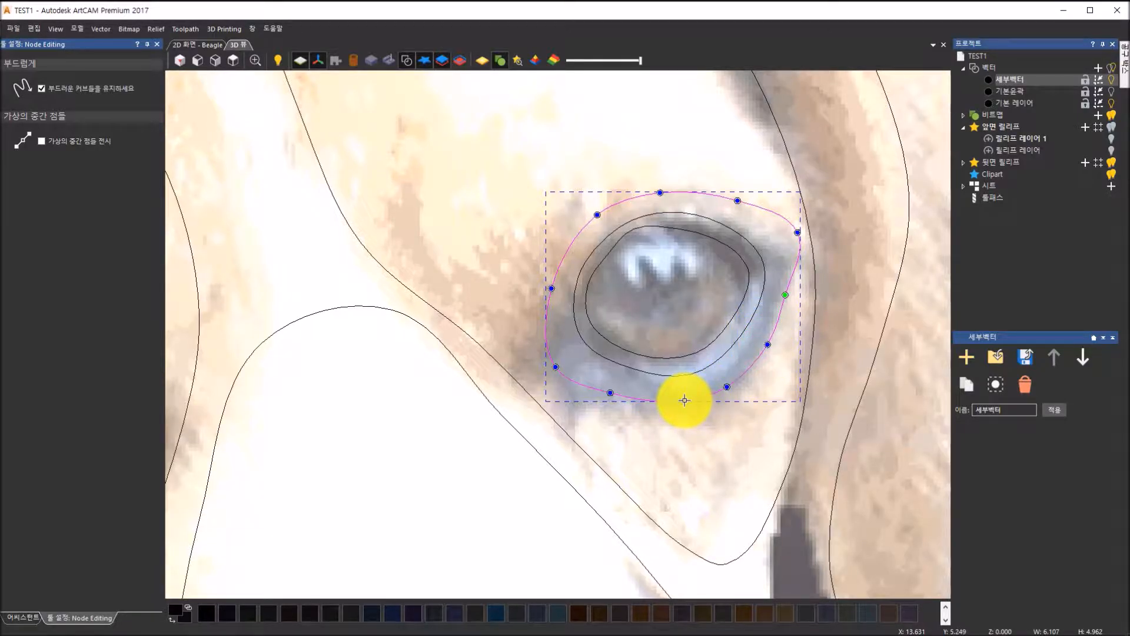
{"action": "left_click_drag", "start_coordinate": [727, 387], "coordinate": [729, 391]}
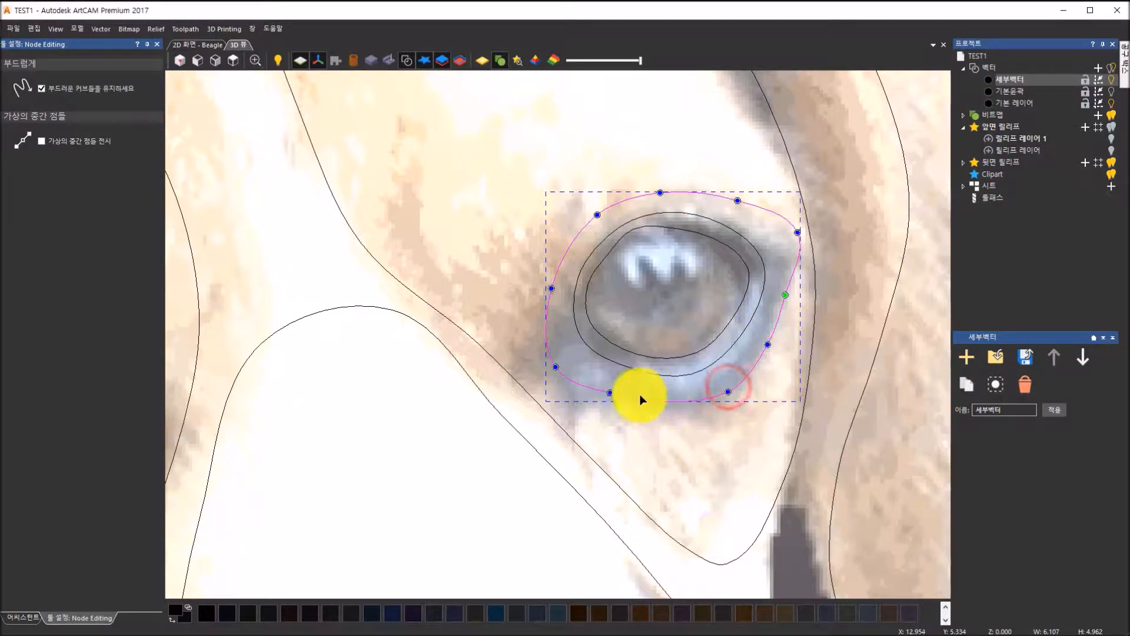
- Round off the right-hand eye's surrounding outline by nudging its lower nose-side node and its outer start node, and deselect it
{"action": "left_click_drag", "start_coordinate": [610, 392], "coordinate": [615, 396]}
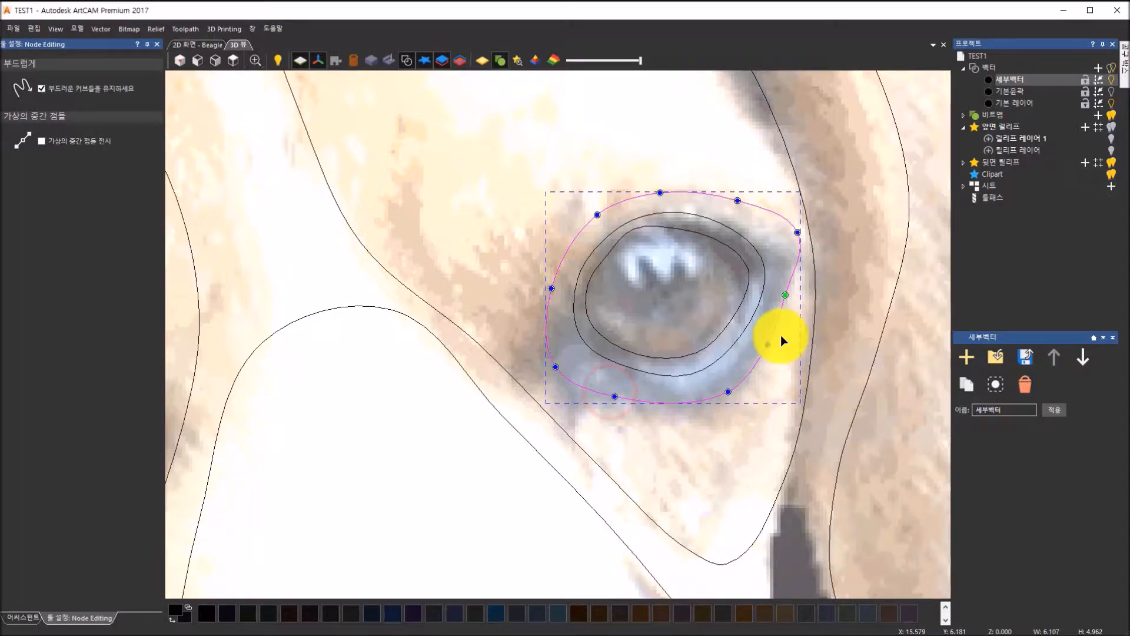
{"action": "left_click_drag", "start_coordinate": [785, 295], "coordinate": [787, 298]}
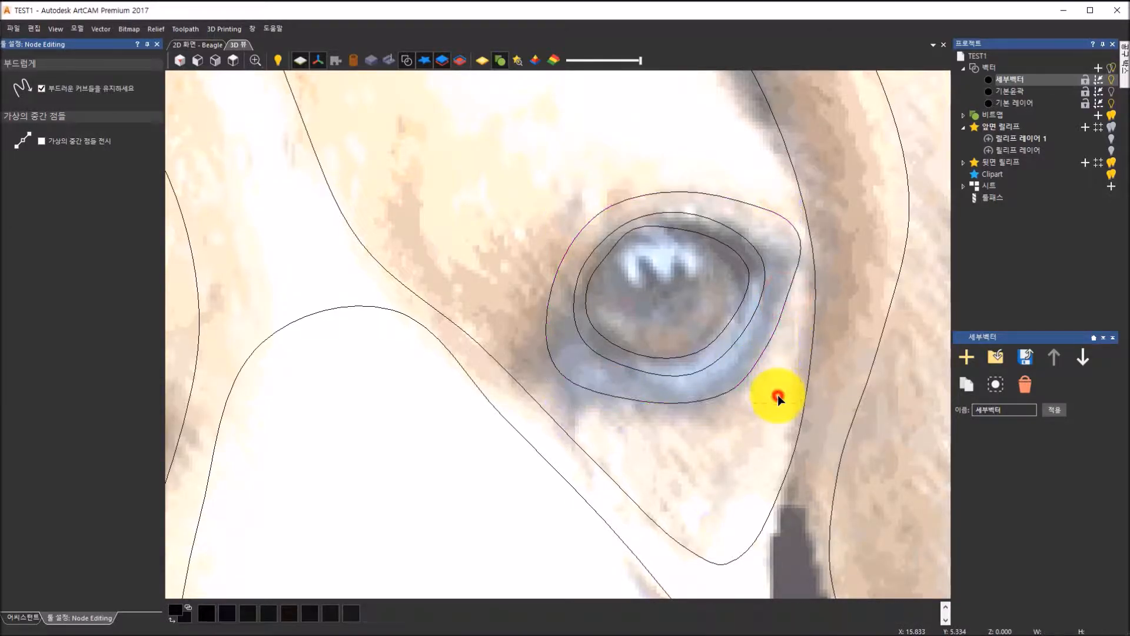
{"action": "left_click", "coordinate": [777, 398]}
{"action": "scroll", "coordinate": [777, 391], "scroll_direction": "down", "scroll_amount": 8}
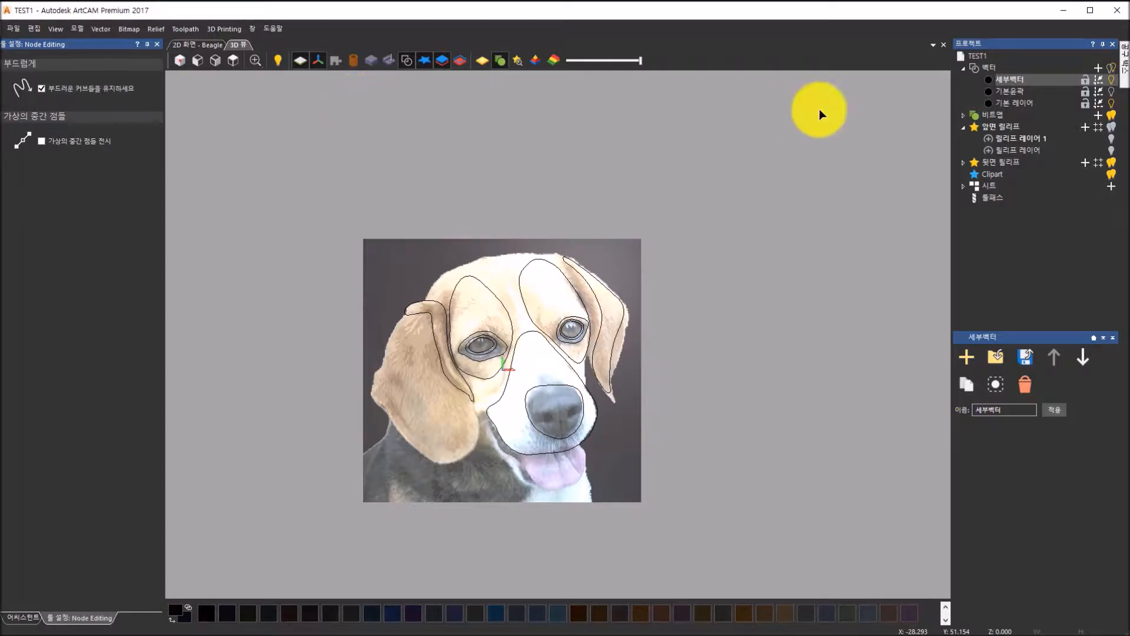
- Make the front relief layer 릴리프 레이어 1 visible and display it with the shaded material instead of the photo
{"action": "left_click", "coordinate": [1001, 127]}
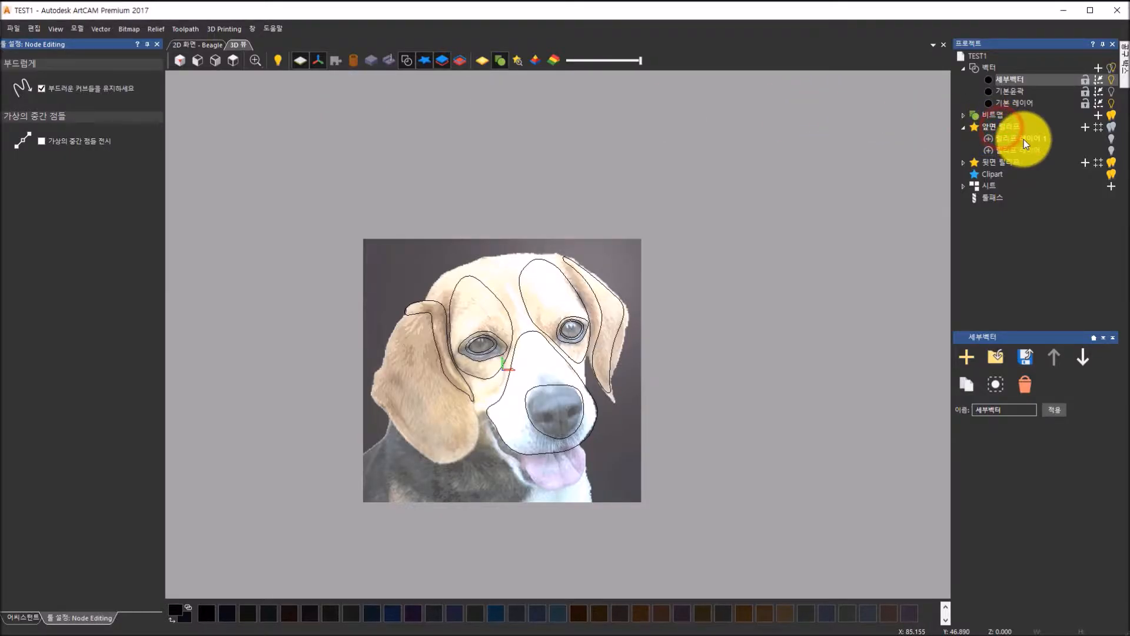
{"action": "left_click", "coordinate": [1023, 140]}
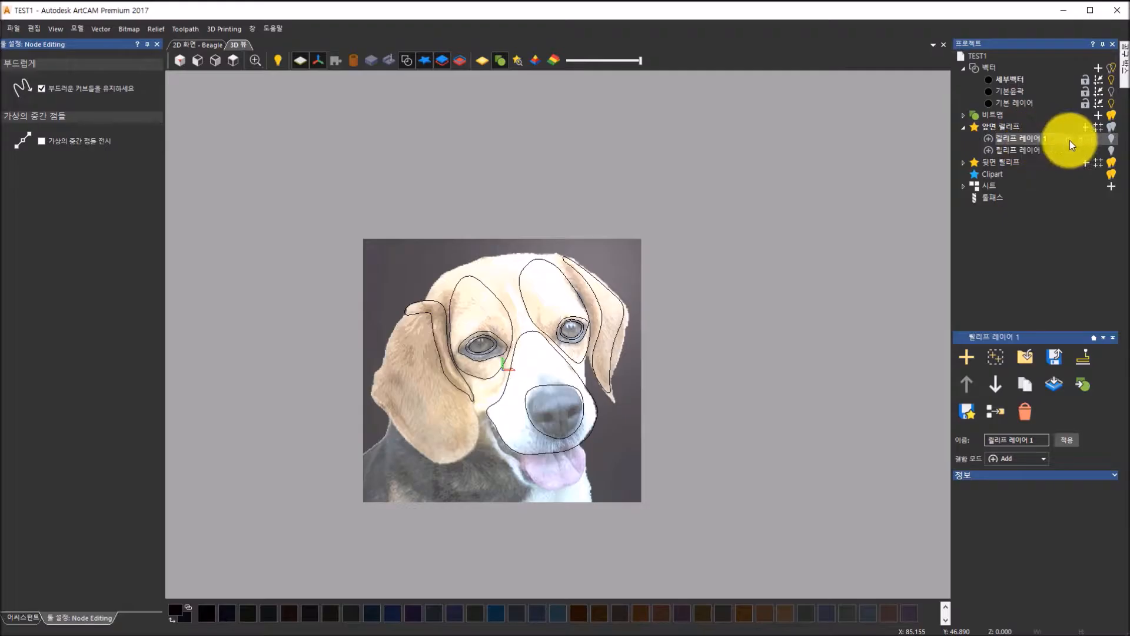
{"action": "left_click", "coordinate": [1108, 142]}
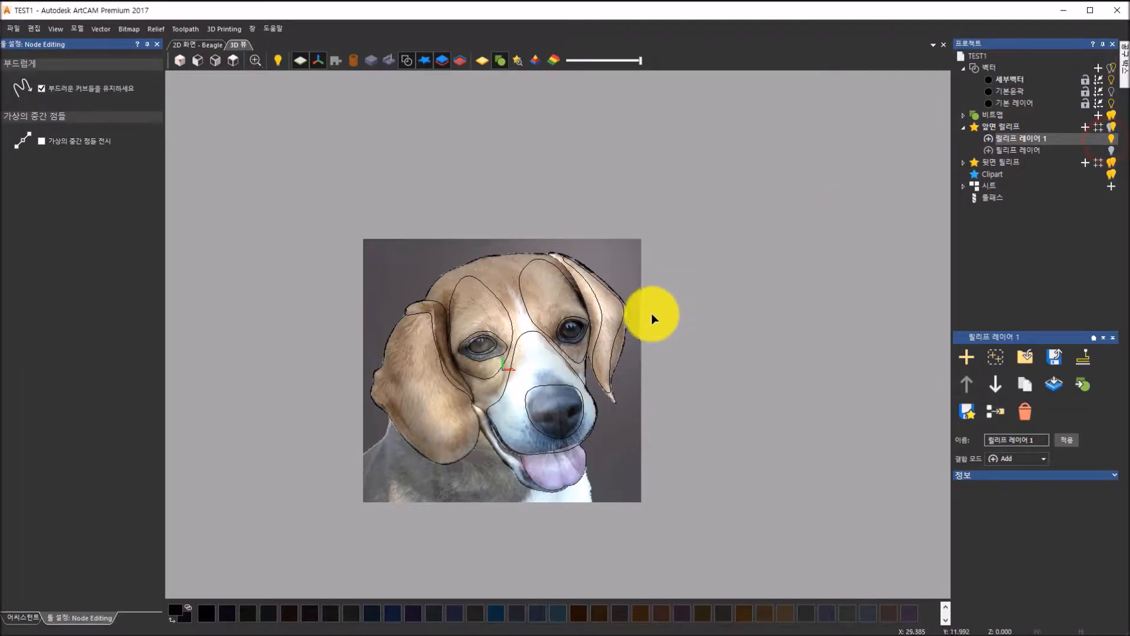
{"action": "middle_click_drag", "start_coordinate": [512, 364], "coordinate": [475, 419]}
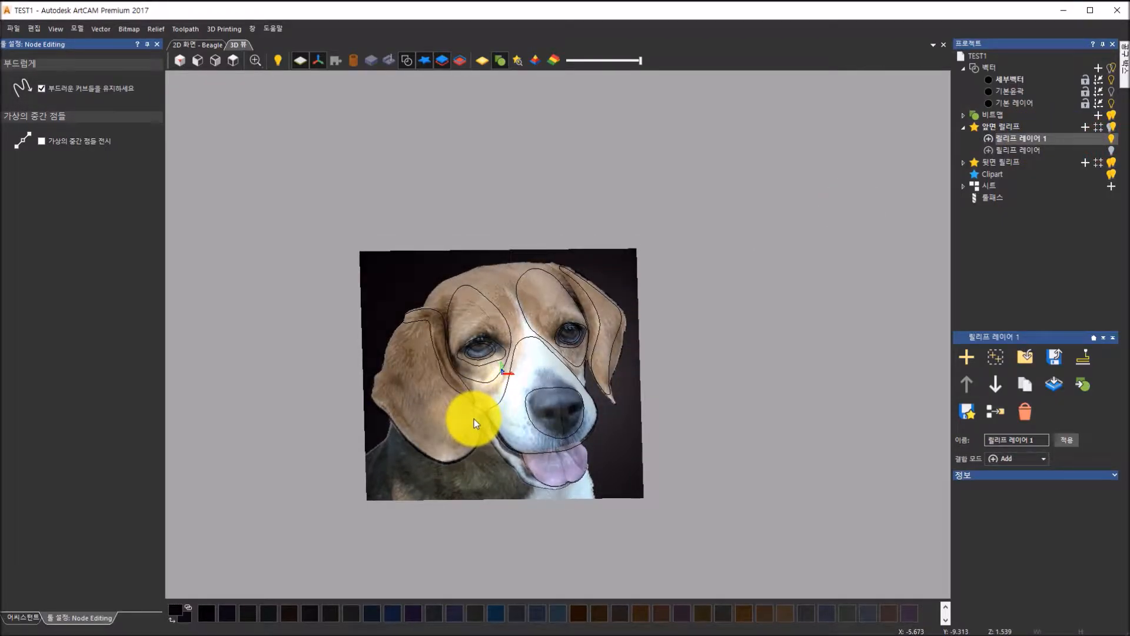
{"action": "left_click", "coordinate": [483, 65]}
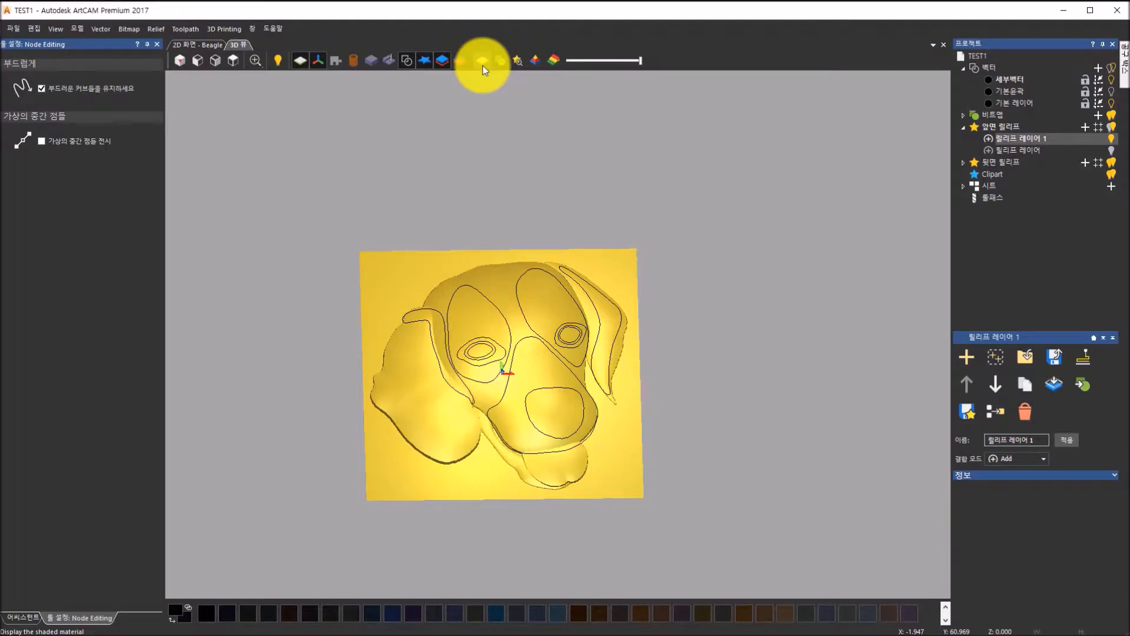
{"action": "left_click_drag", "start_coordinate": [511, 326], "coordinate": [466, 345]}
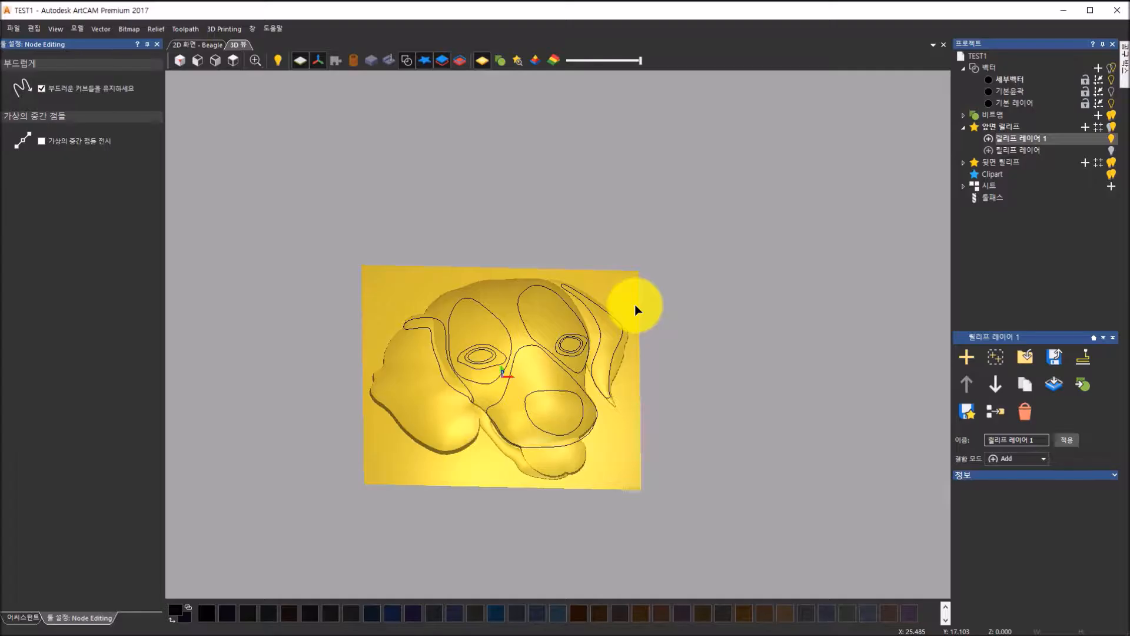
- Add a new front relief layer and rename the existing 릴리프 레이어 1 as 기본윤곽
{"action": "left_click", "coordinate": [996, 127]}
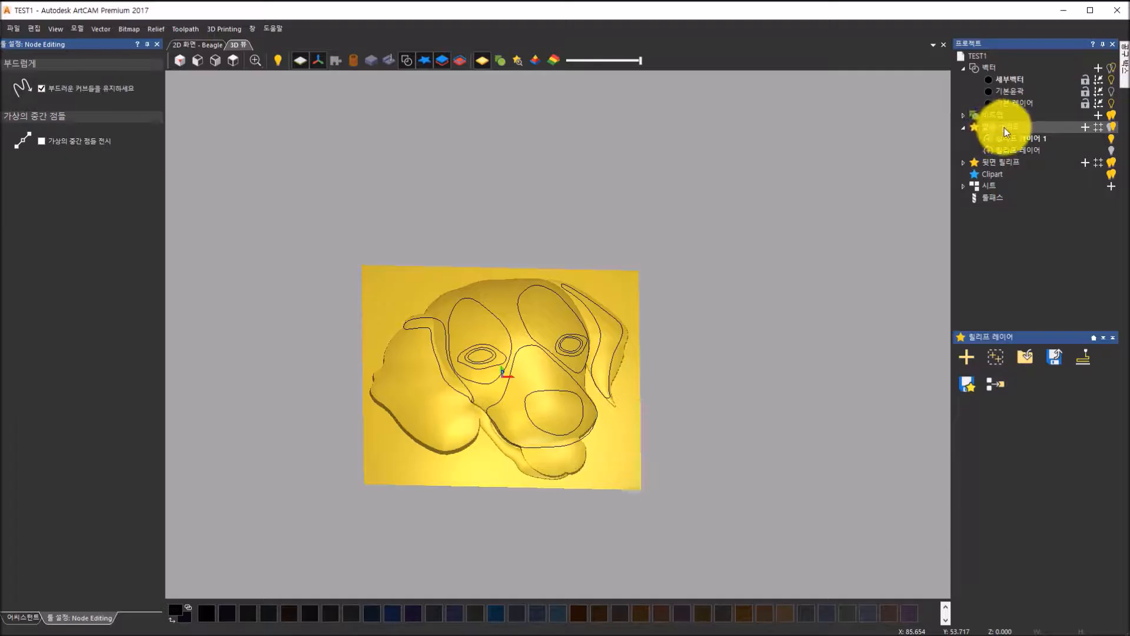
{"action": "left_click", "coordinate": [974, 365]}
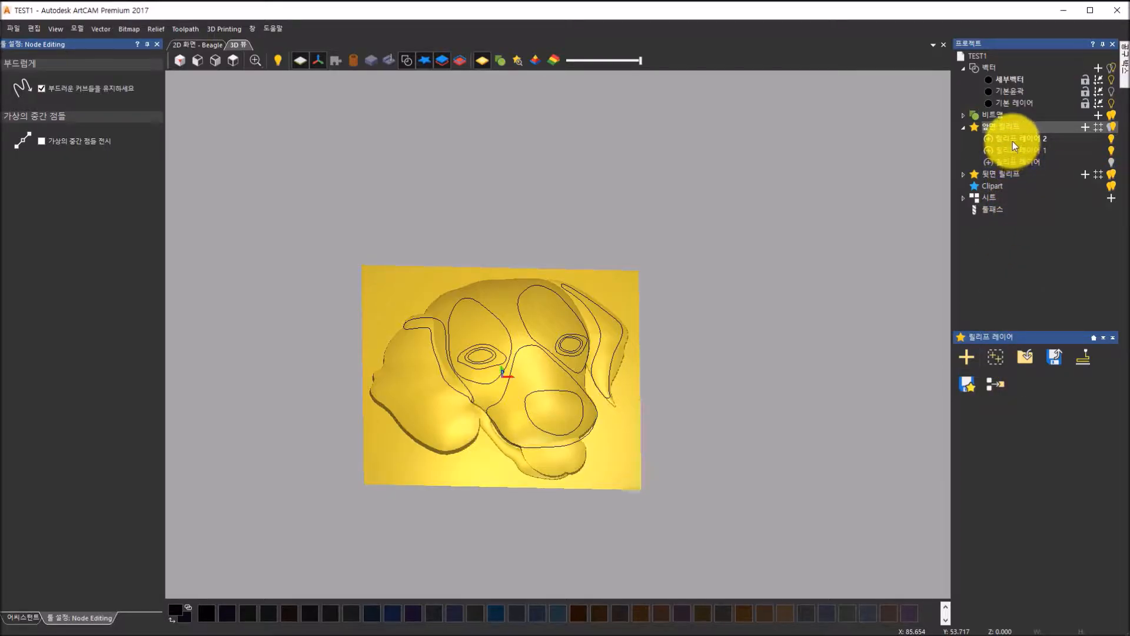
{"action": "left_click", "coordinate": [1013, 157]}
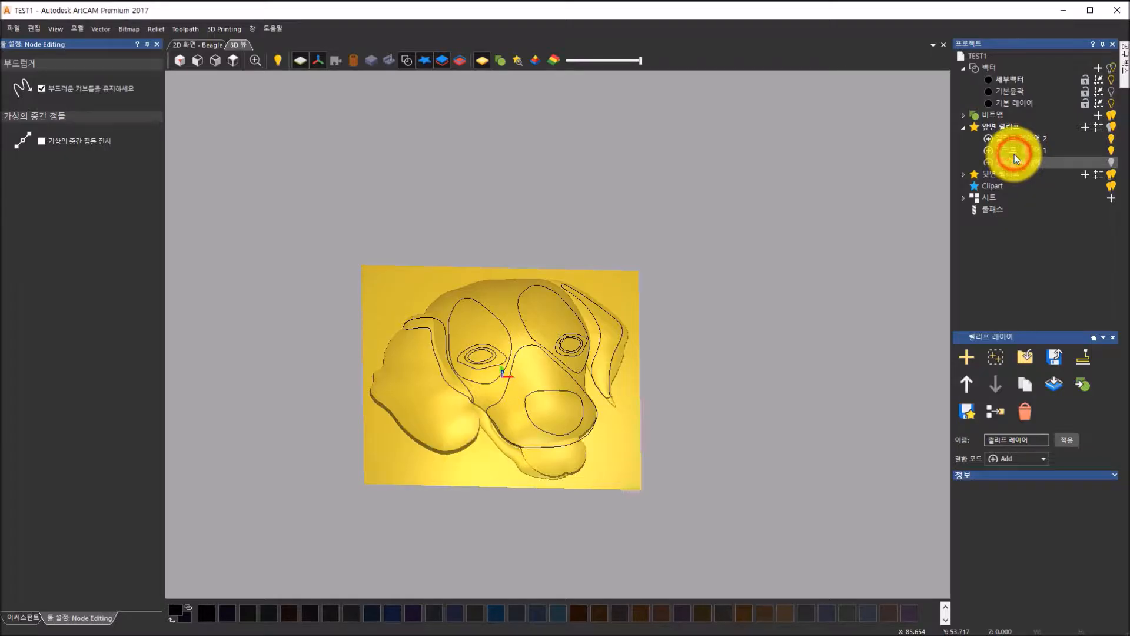
{"action": "left_click", "coordinate": [1014, 154]}
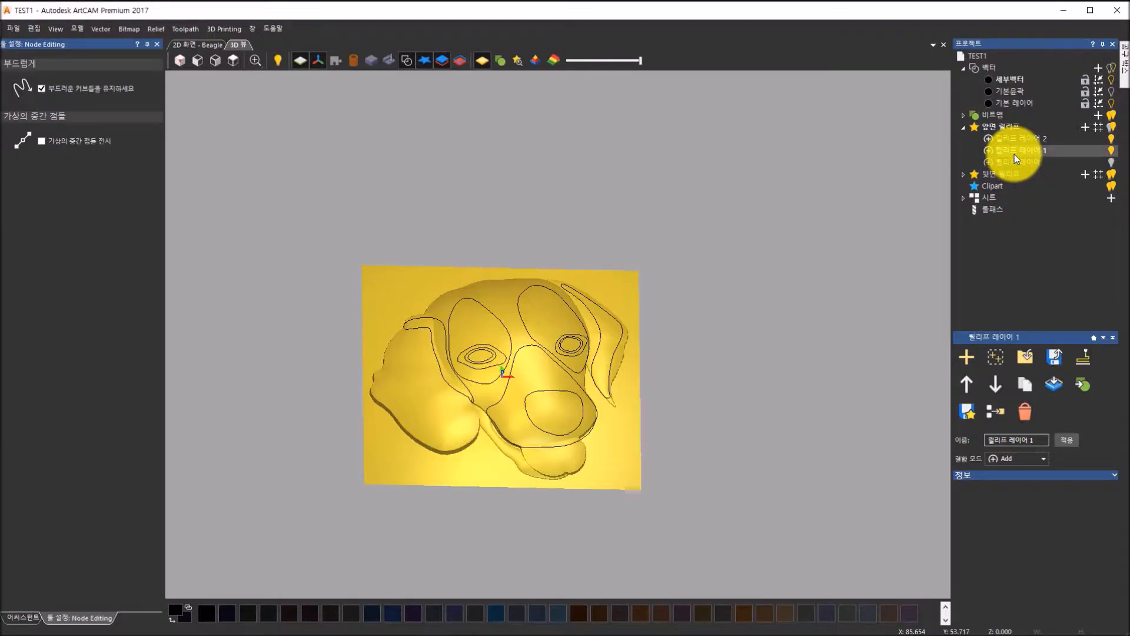
{"action": "left_click", "coordinate": [1015, 154]}
{"action": "type", "text": "ㅋ"}
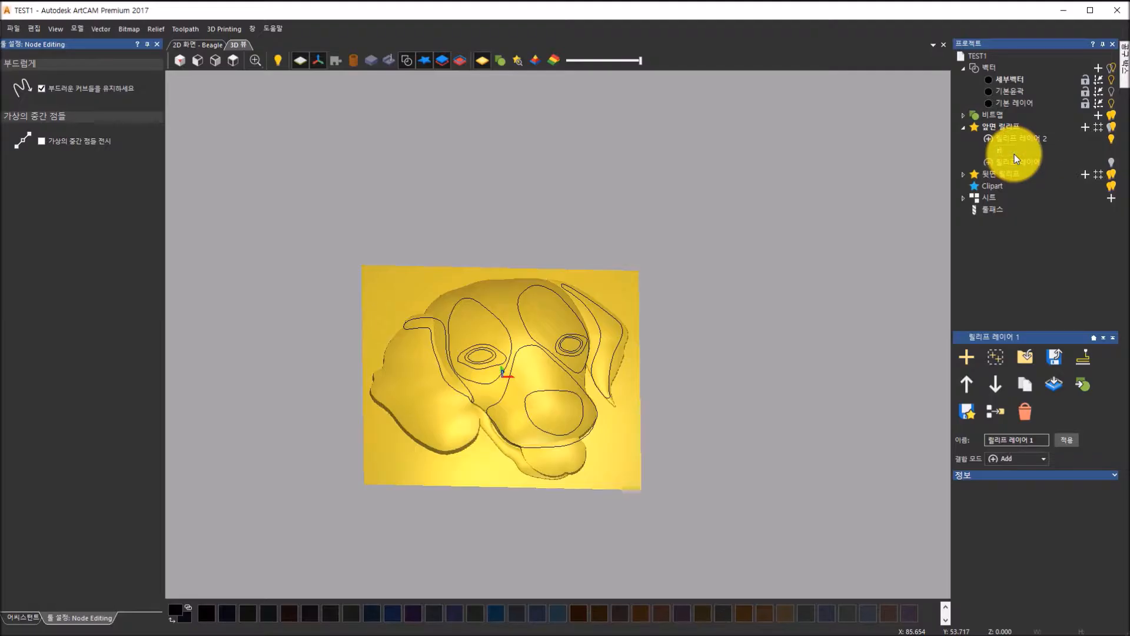
{"action": "type", "text": "본윤곽"}
{"action": "key", "text": "Return"}
- Rename the new front relief layer 릴리프 레이어 2 as 세부표현
{"action": "left_click", "coordinate": [1033, 138]}
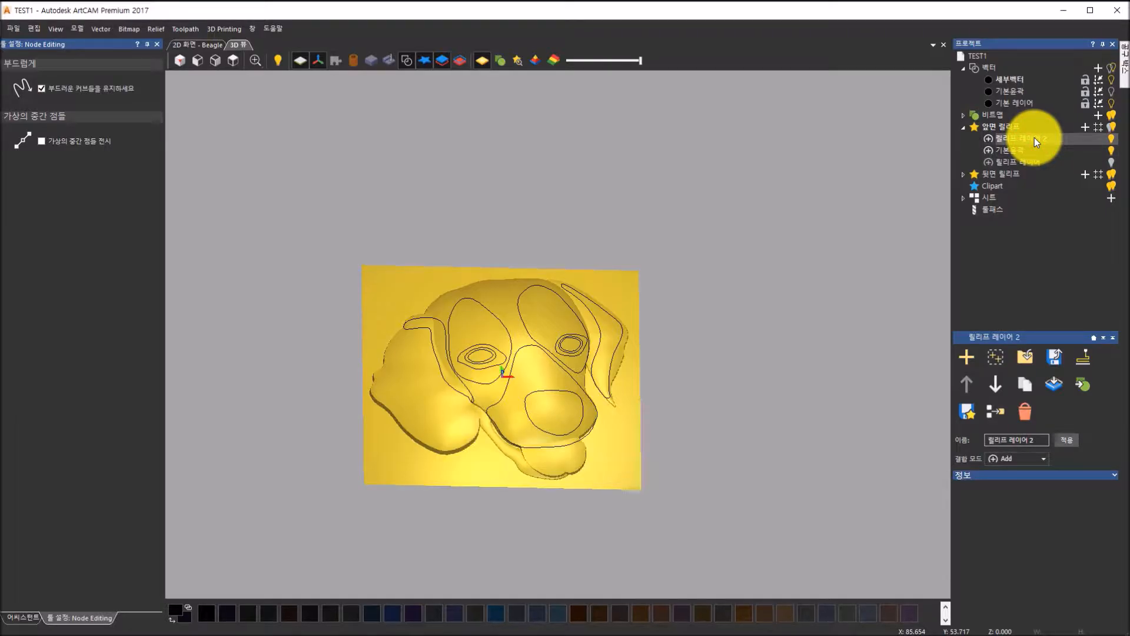
{"action": "left_click", "coordinate": [1034, 137]}
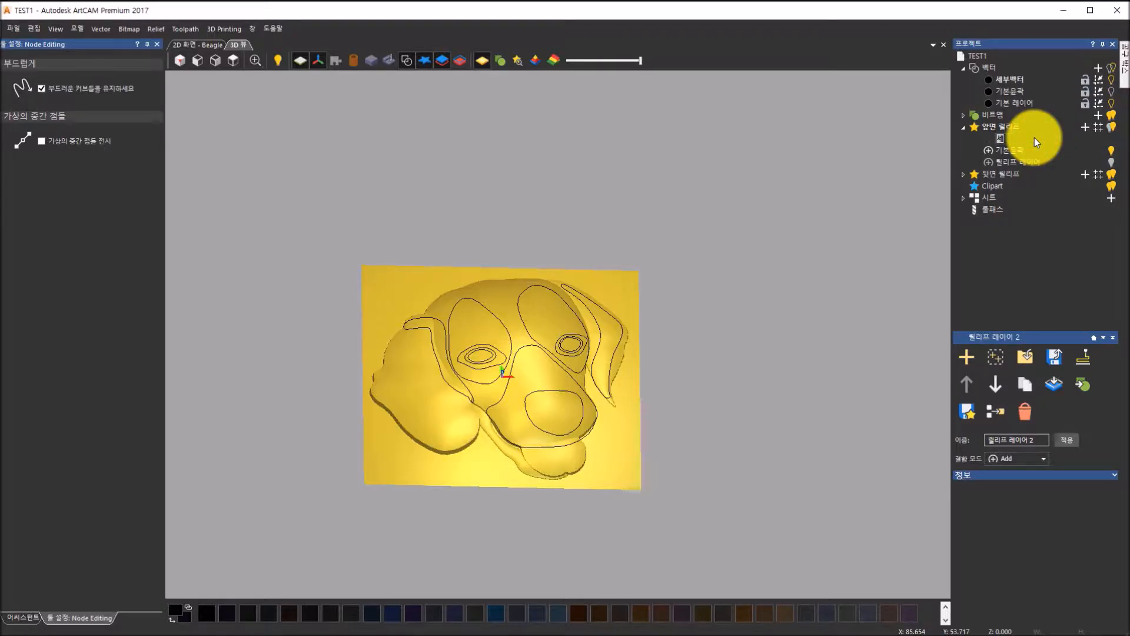
{"action": "type", "text": "세부표현"}
{"action": "key", "text": "Return"}
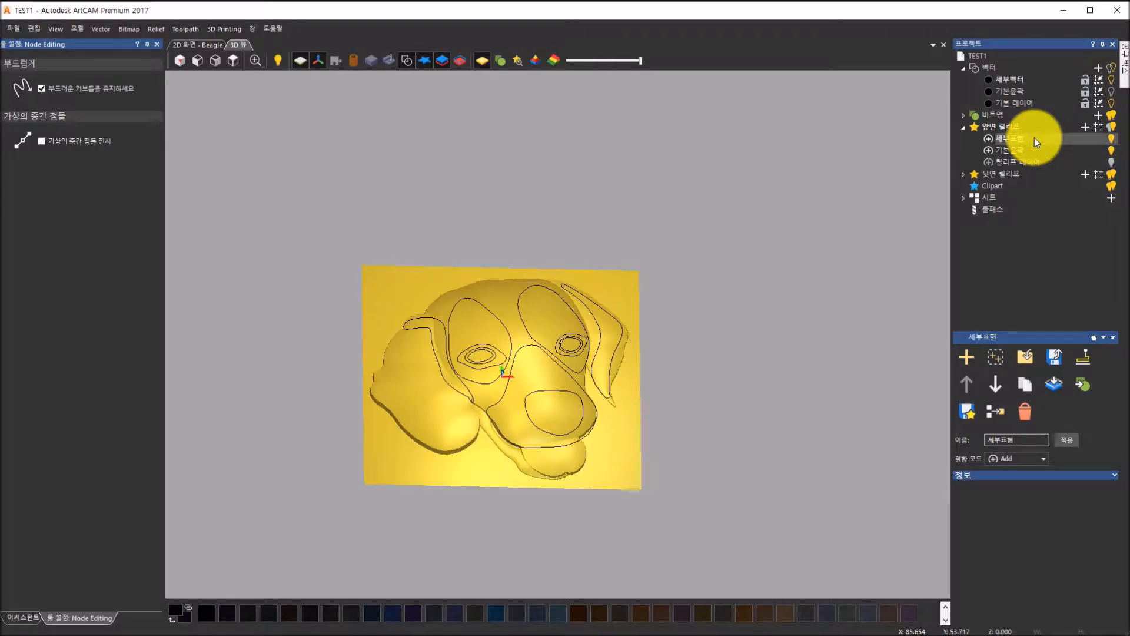
- Open the Shape Editor on the dog's muzzle outline and give it a round profile
{"action": "left_click_drag", "start_coordinate": [605, 260], "coordinate": [531, 331]}
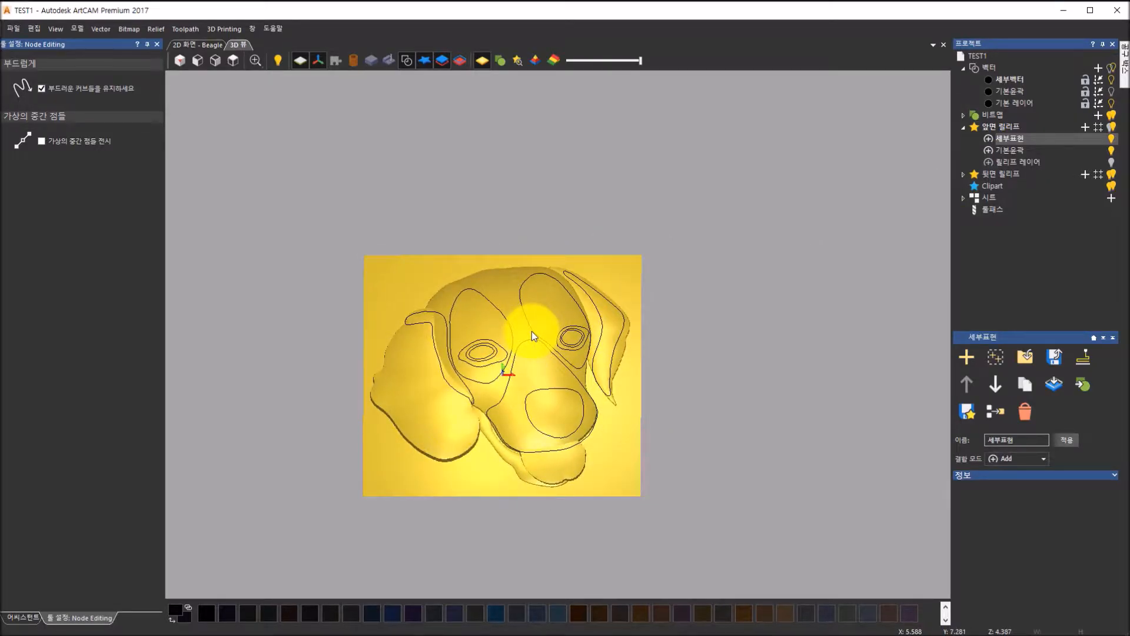
{"action": "scroll", "coordinate": [513, 353], "scroll_direction": "up", "scroll_amount": 2}
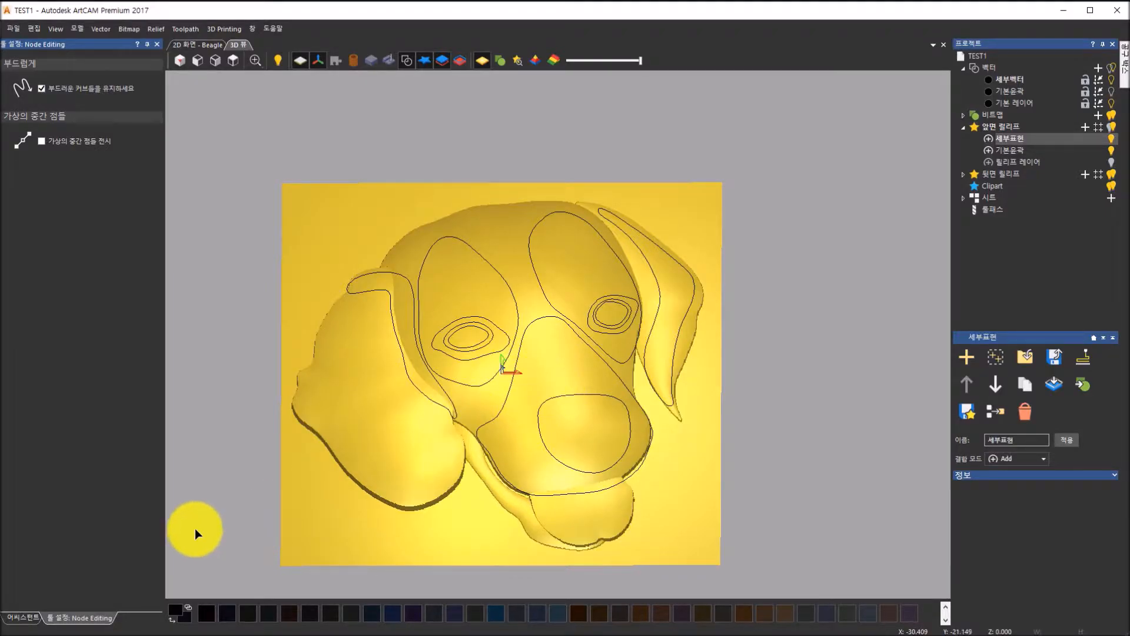
{"action": "left_click", "coordinate": [23, 617]}
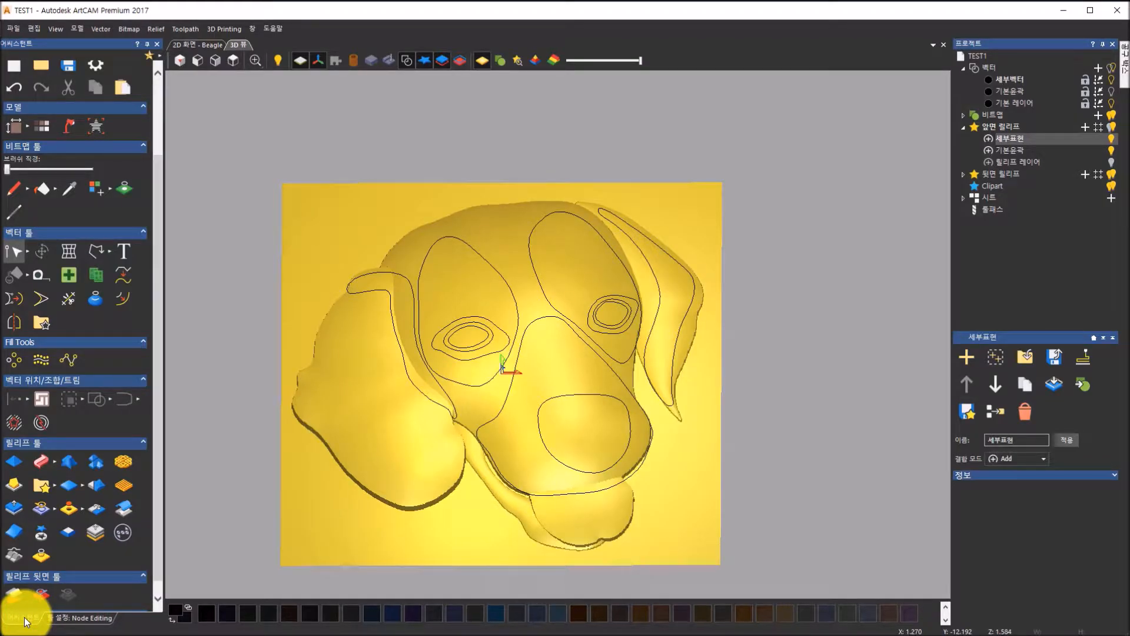
{"action": "left_click", "coordinate": [505, 408]}
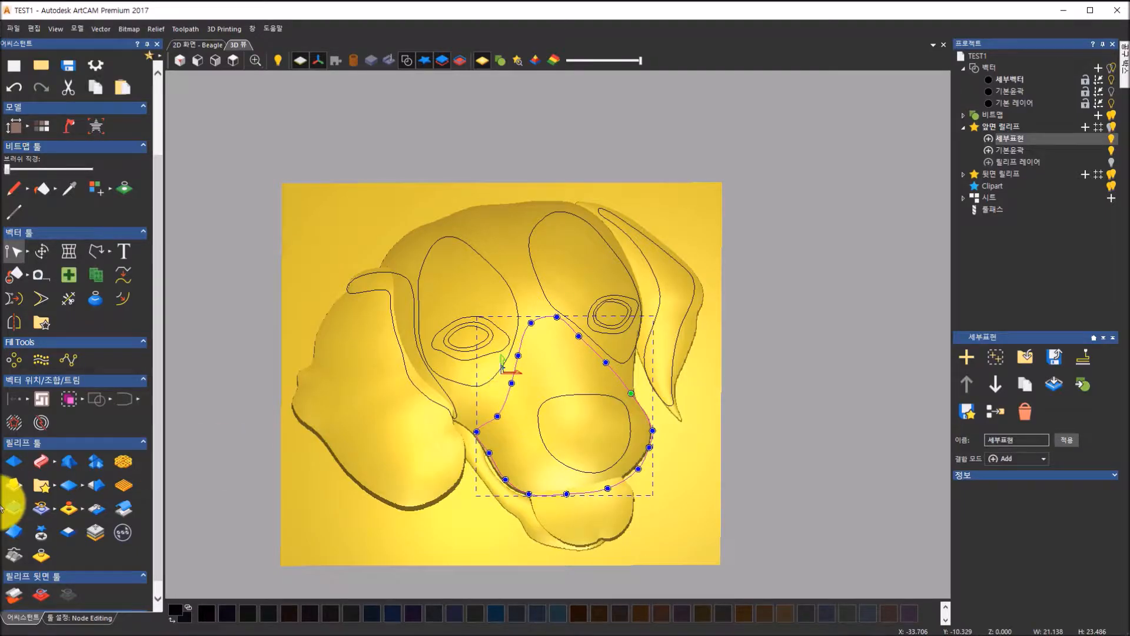
{"action": "left_click", "coordinate": [13, 466]}
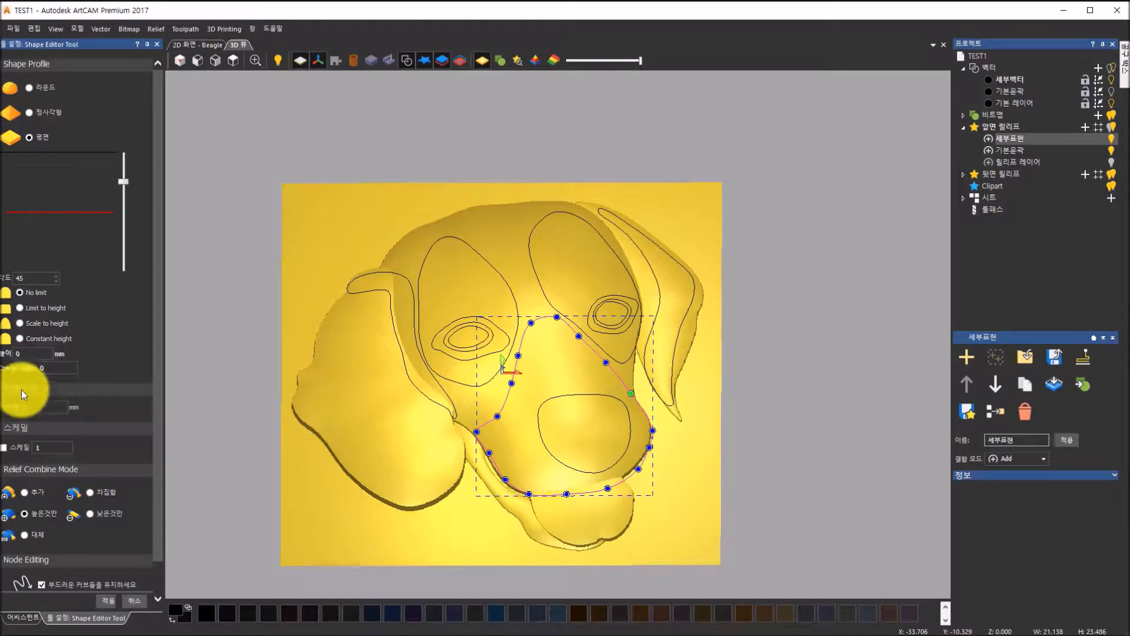
{"action": "left_click", "coordinate": [27, 90]}
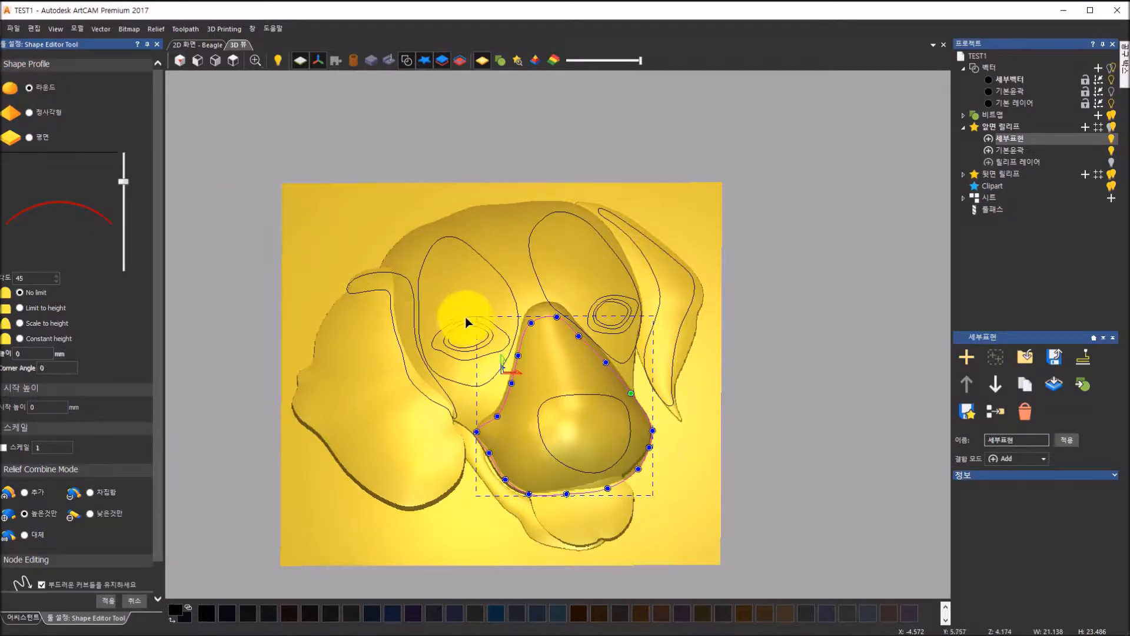
- Flatten the muzzle's round profile to an angle of 18 and apply the shape to the 세부표현 layer
{"action": "left_click_drag", "start_coordinate": [471, 374], "coordinate": [712, 228]}
{"action": "left_click_drag", "start_coordinate": [629, 463], "coordinate": [235, 275]}
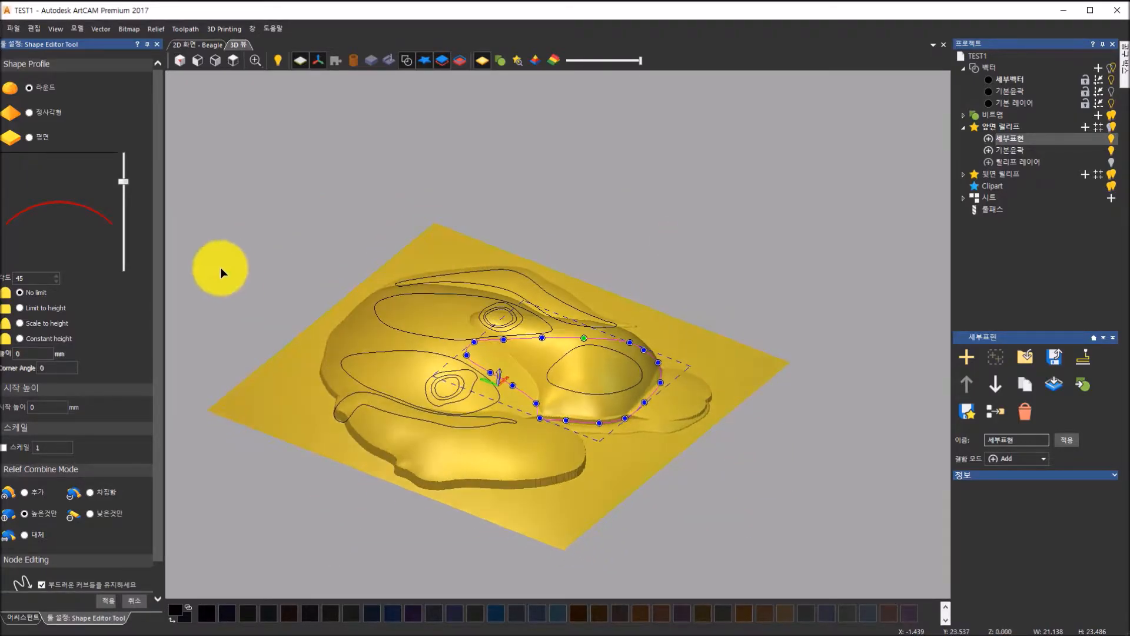
{"action": "left_click_drag", "start_coordinate": [122, 185], "coordinate": [122, 198]}
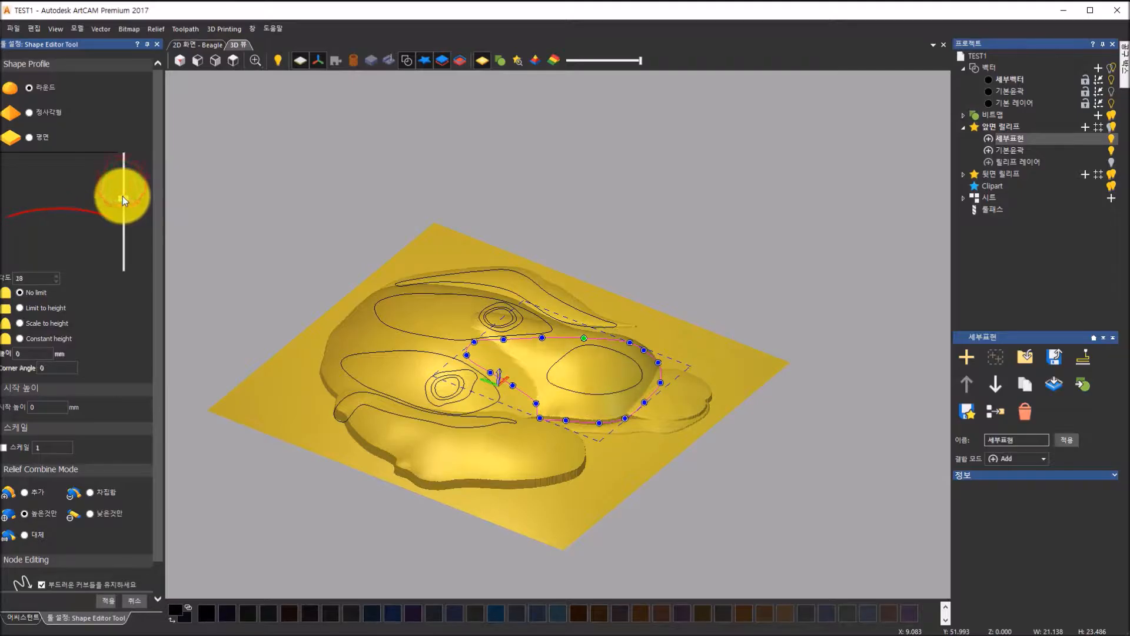
{"action": "left_click_drag", "start_coordinate": [567, 502], "coordinate": [563, 406]}
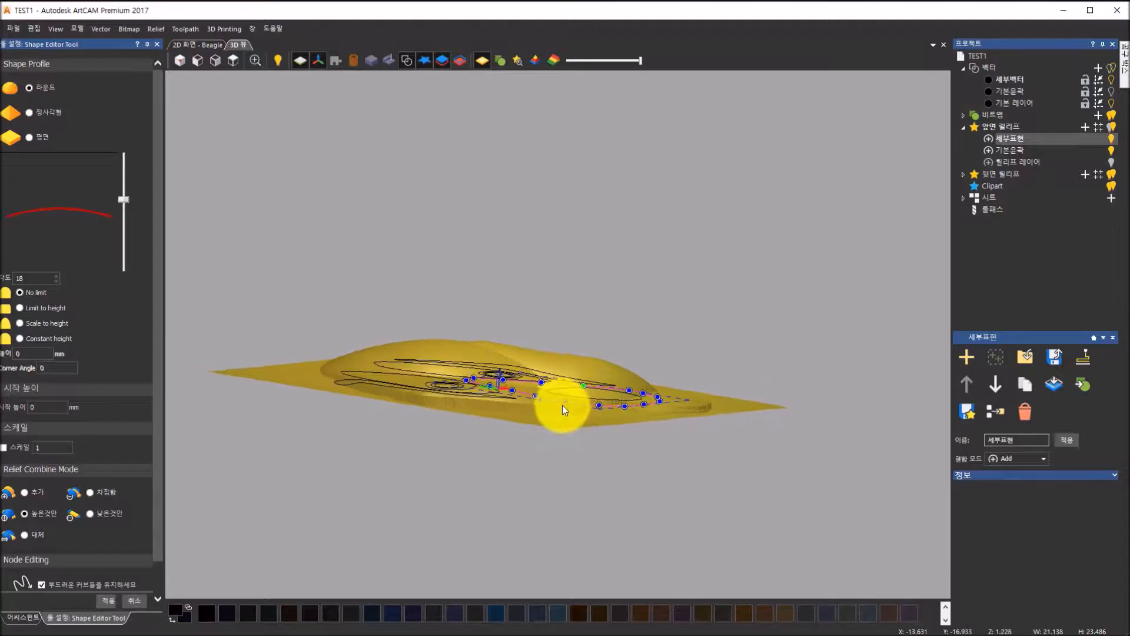
{"action": "left_click", "coordinate": [127, 199]}
{"action": "left_click_drag", "start_coordinate": [127, 200], "coordinate": [128, 199]}
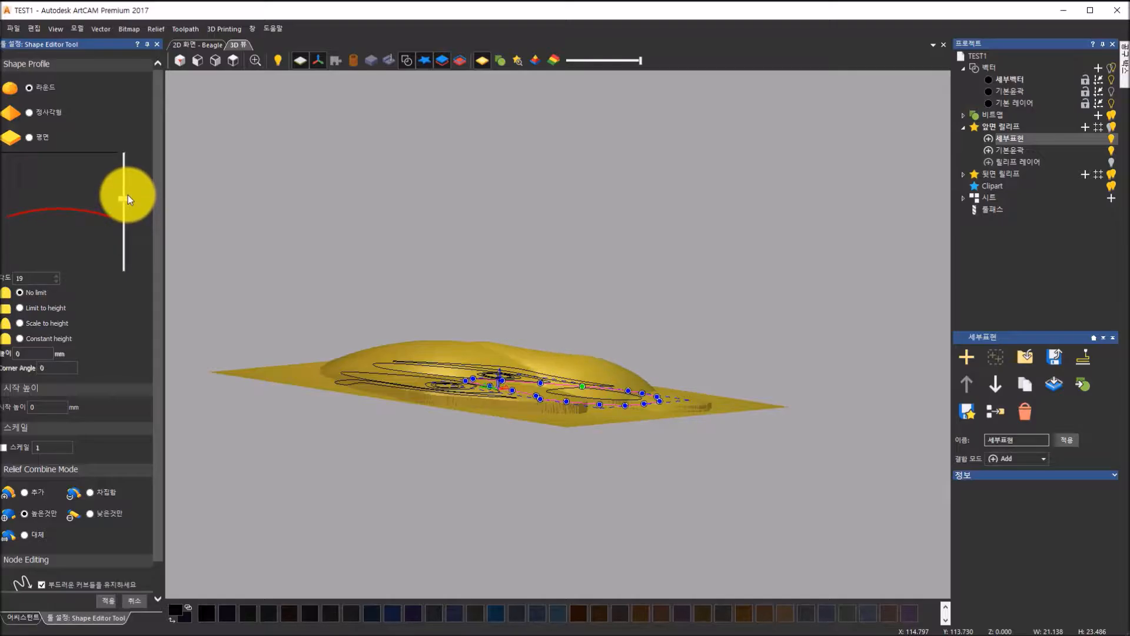
{"action": "left_click_drag", "start_coordinate": [517, 298], "coordinate": [361, 323]}
{"action": "left_click_drag", "start_coordinate": [121, 200], "coordinate": [124, 199]}
{"action": "left_click_drag", "start_coordinate": [611, 490], "coordinate": [533, 479]}
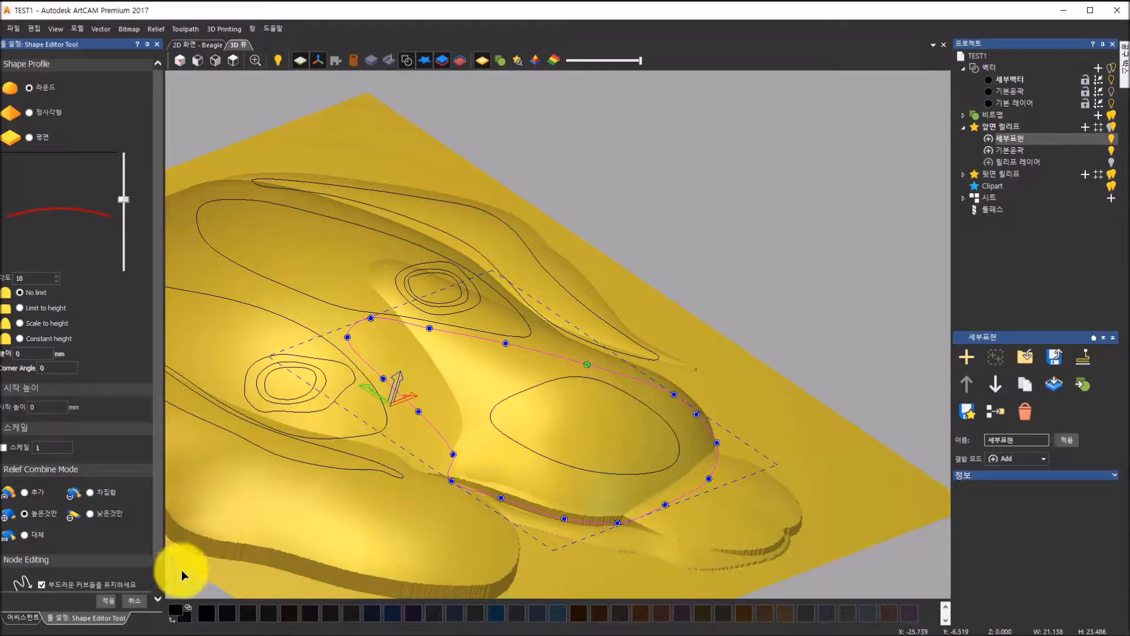
{"action": "left_click", "coordinate": [107, 600]}
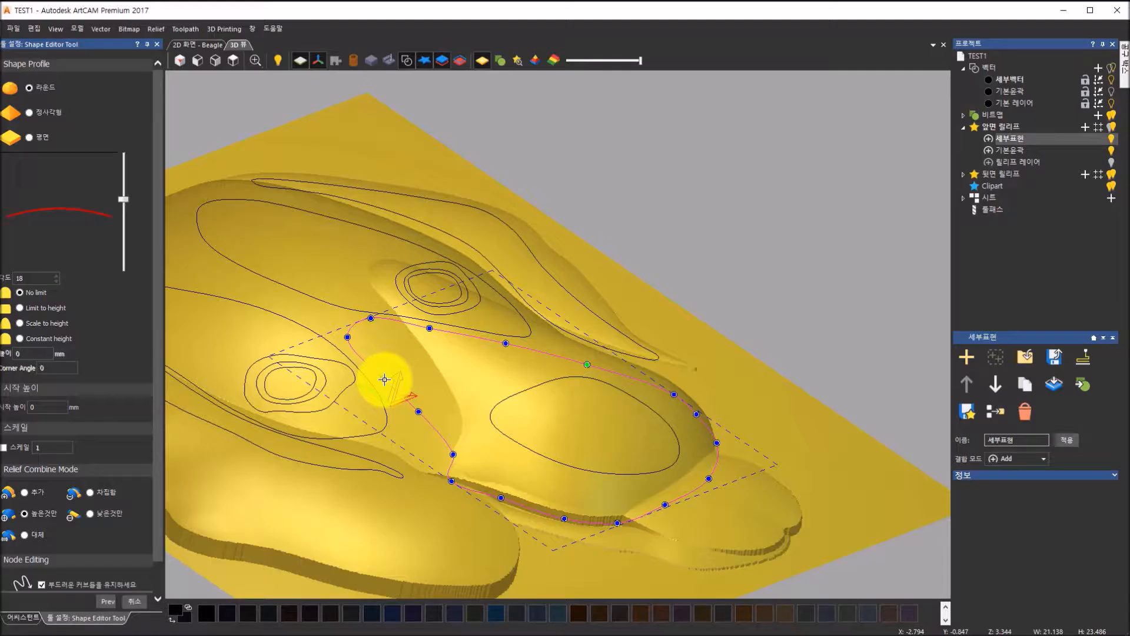
- Apply a round profile with an angle of 41 to the nose outline on the 세부표현 layer
{"action": "left_click_drag", "start_coordinate": [416, 373], "coordinate": [601, 386]}
{"action": "left_click", "coordinate": [555, 369]}
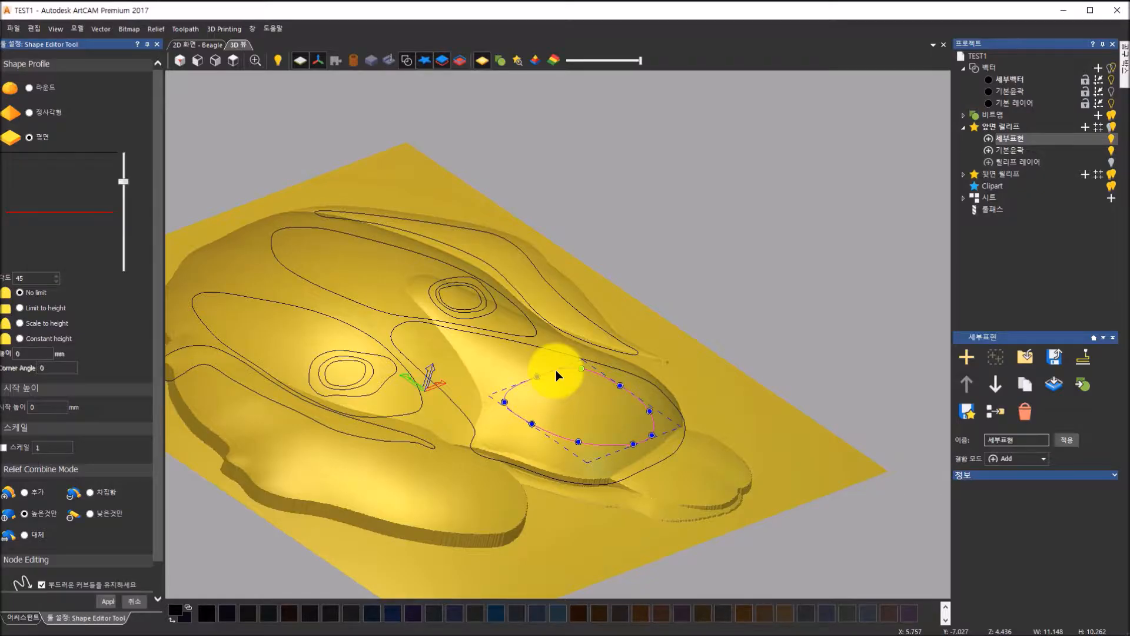
{"action": "left_click", "coordinate": [30, 88]}
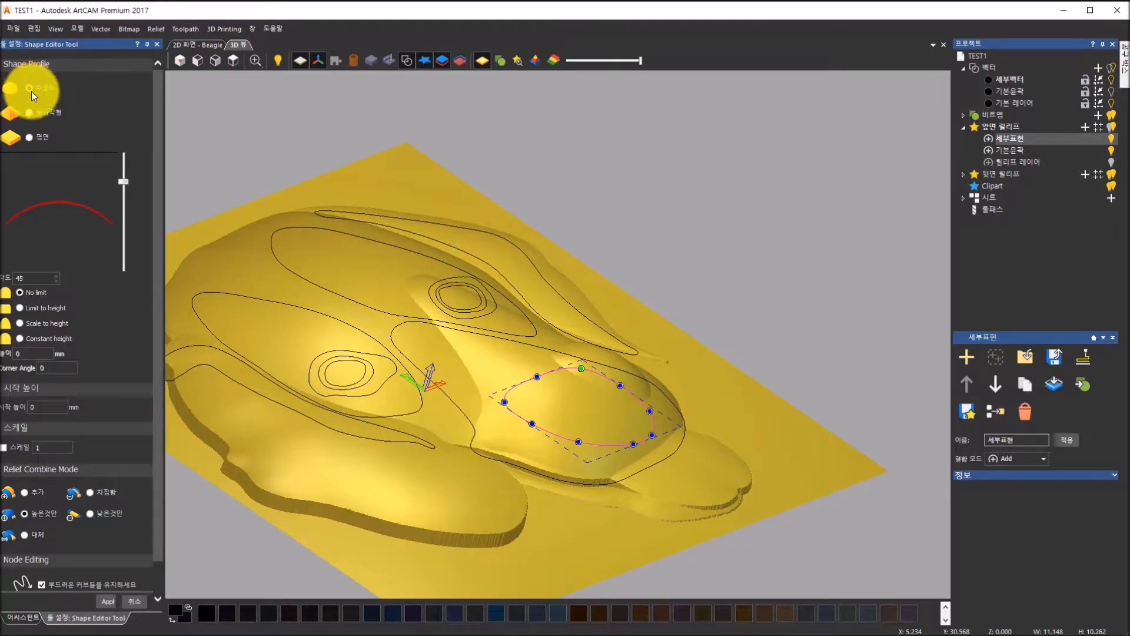
{"action": "left_click_drag", "start_coordinate": [585, 444], "coordinate": [663, 374]}
{"action": "left_click_drag", "start_coordinate": [127, 186], "coordinate": [129, 186]}
{"action": "left_click_drag", "start_coordinate": [480, 309], "coordinate": [372, 56]}
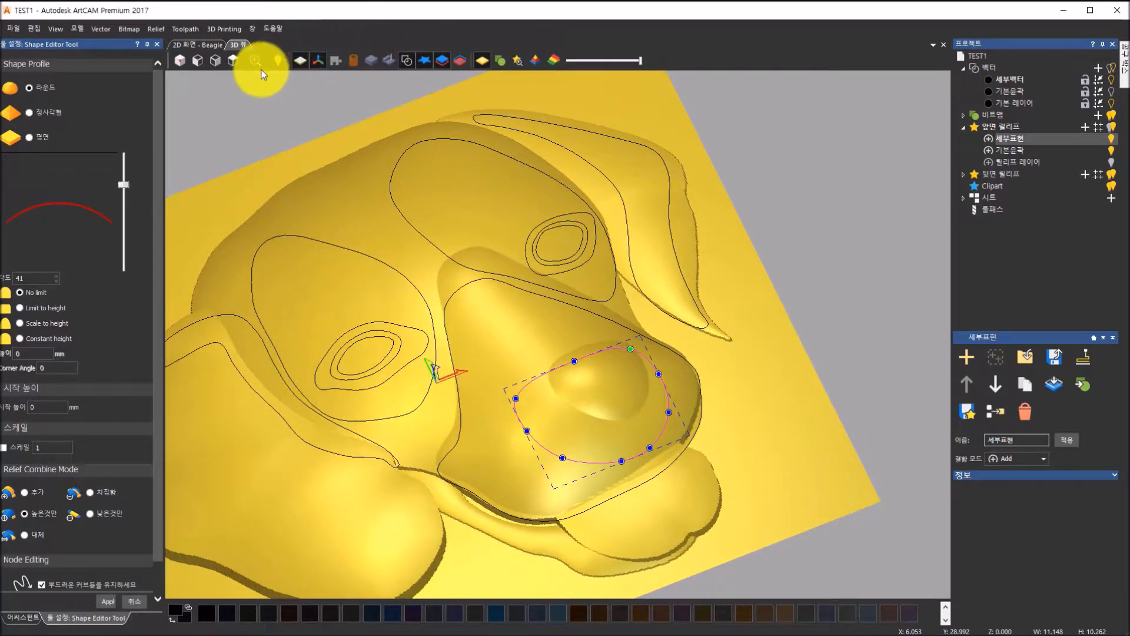
{"action": "left_click", "coordinate": [106, 602]}
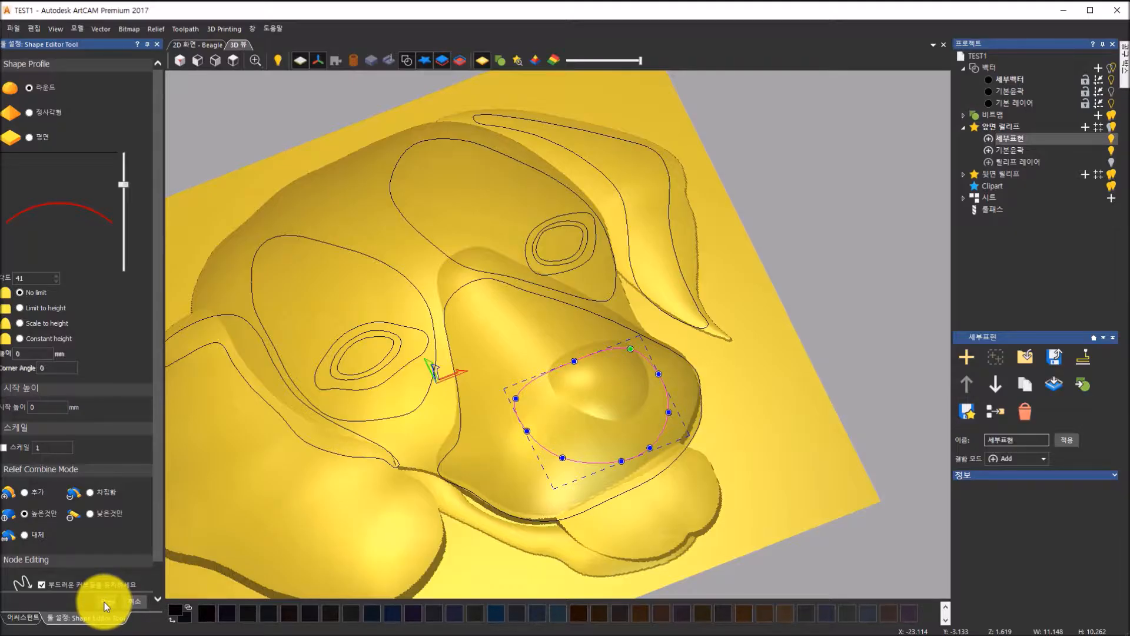
- Select the narrow inner outline of the beagle's smaller folded ear and give it a round profile
{"action": "left_click", "coordinate": [234, 61]}
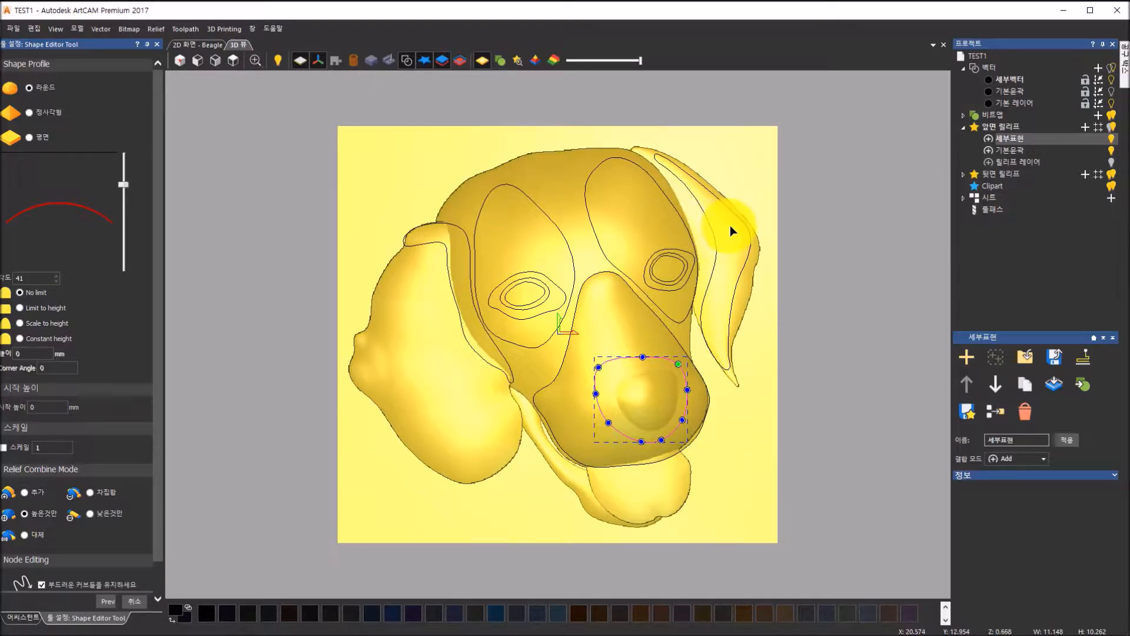
{"action": "left_click", "coordinate": [716, 246]}
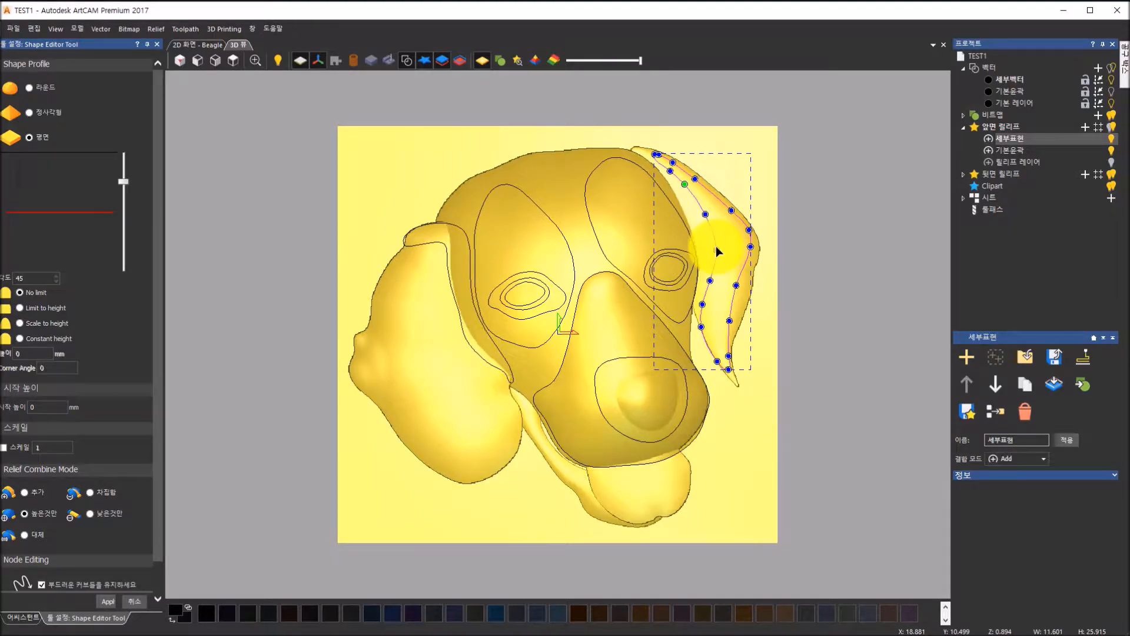
{"action": "left_click", "coordinate": [29, 89]}
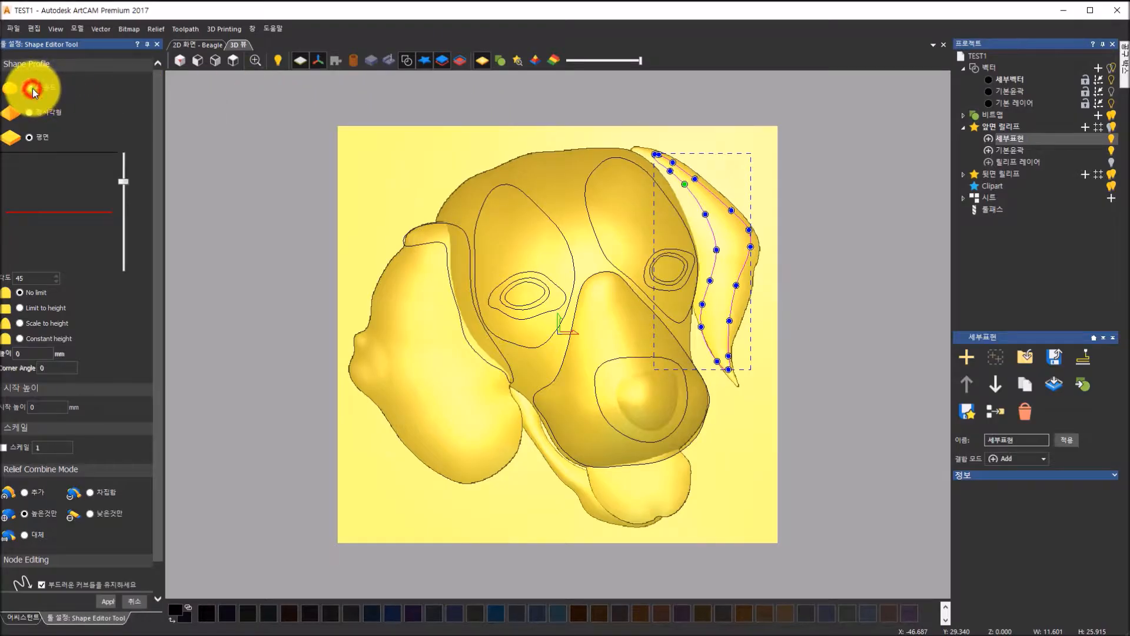
{"action": "left_click_drag", "start_coordinate": [594, 433], "coordinate": [435, 282]}
{"action": "scroll", "coordinate": [929, 306], "scroll_direction": "up", "scroll_amount": 3}
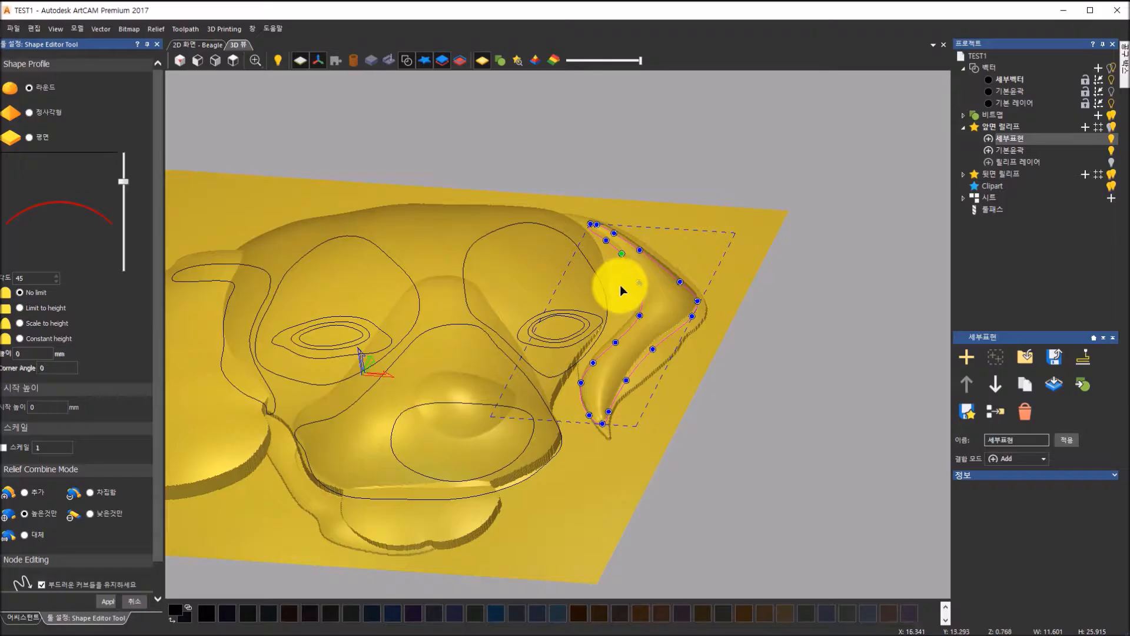
- Compare the small ear with the photo, make its round profile concave at angle -41, and set the combine mode to 추가
{"action": "left_click", "coordinate": [500, 60]}
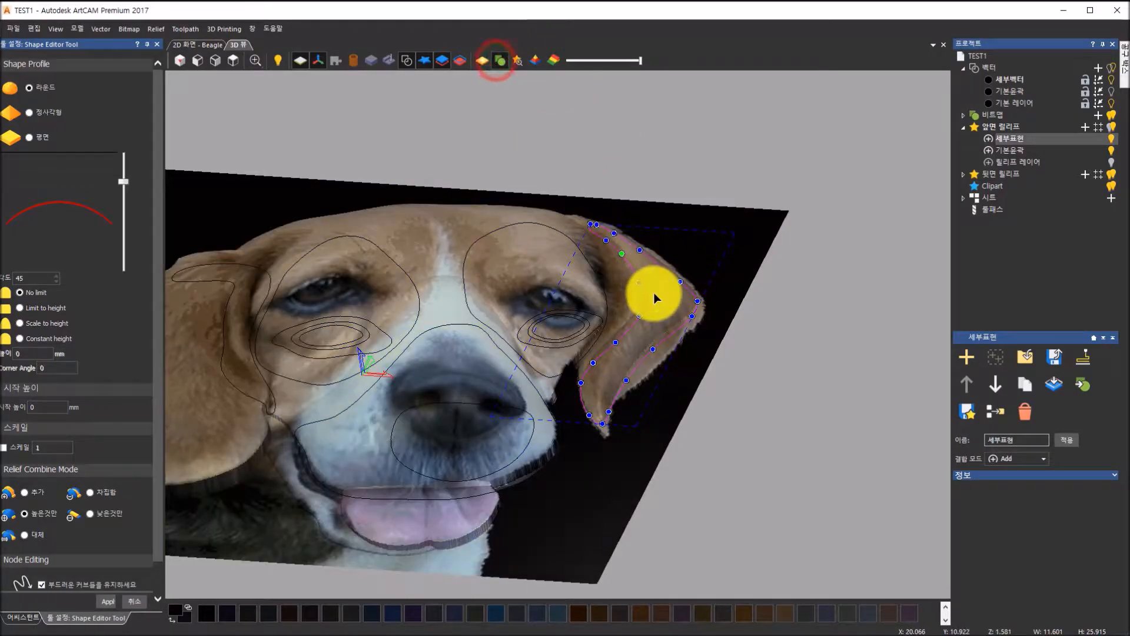
{"action": "mouse_move", "coordinate": [620, 233]}
{"action": "left_mouse_down"}
{"action": "mouse_move", "coordinate": [656, 302]}
{"action": "mouse_move", "coordinate": [677, 278]}
{"action": "mouse_move", "coordinate": [644, 294]}
{"action": "left_mouse_up"}
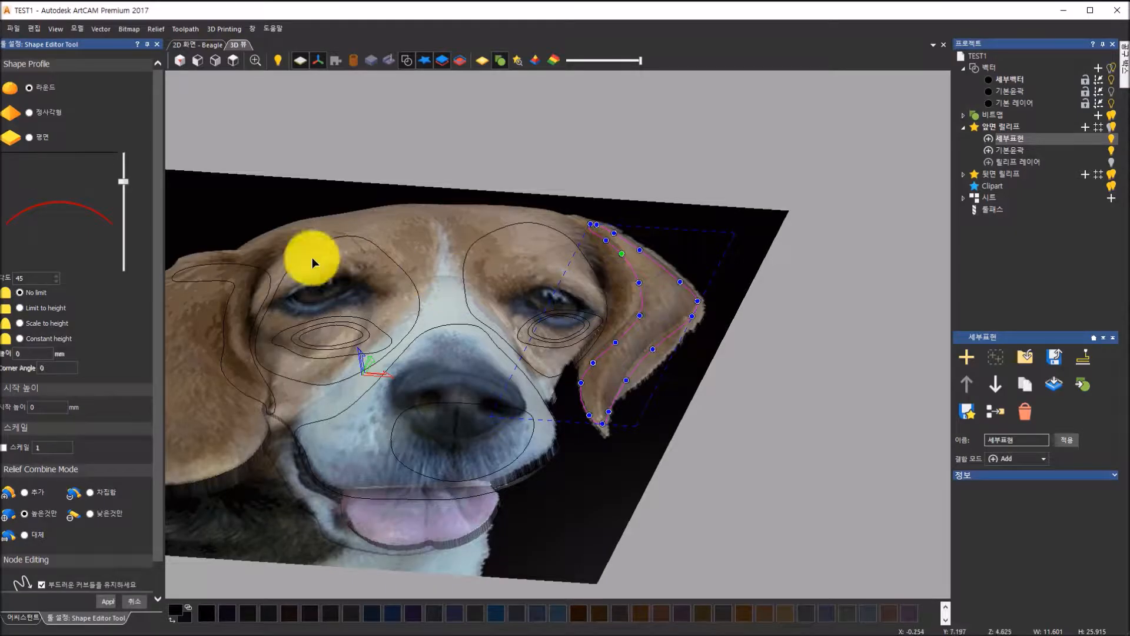
{"action": "left_click", "coordinate": [478, 68]}
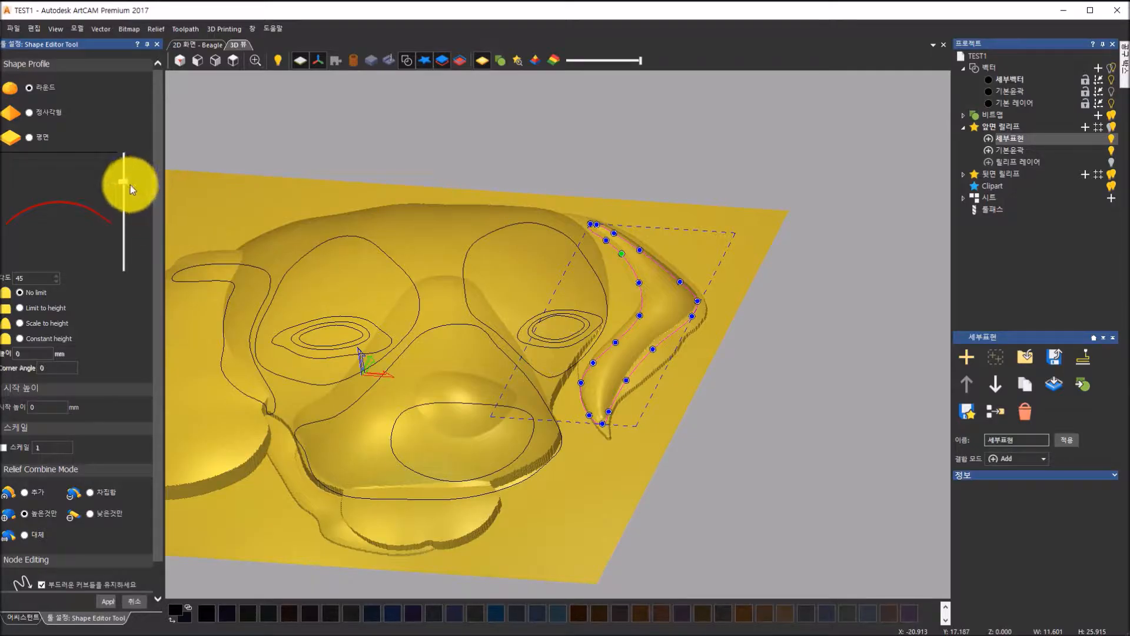
{"action": "left_click_drag", "start_coordinate": [125, 185], "coordinate": [121, 235]}
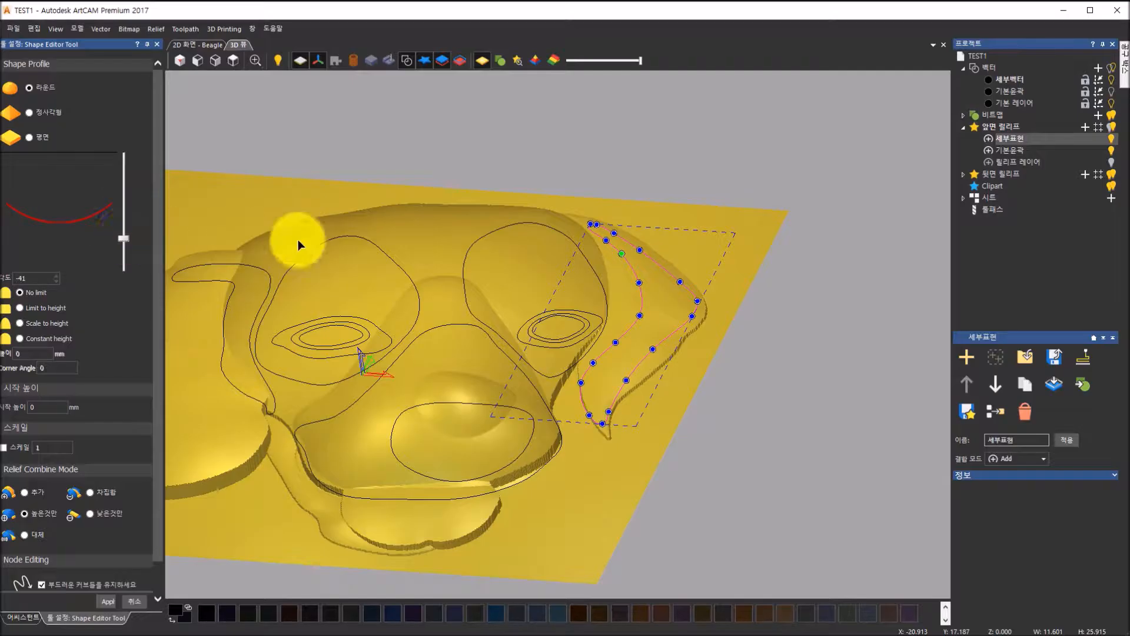
{"action": "left_click_drag", "start_coordinate": [552, 311], "coordinate": [545, 340]}
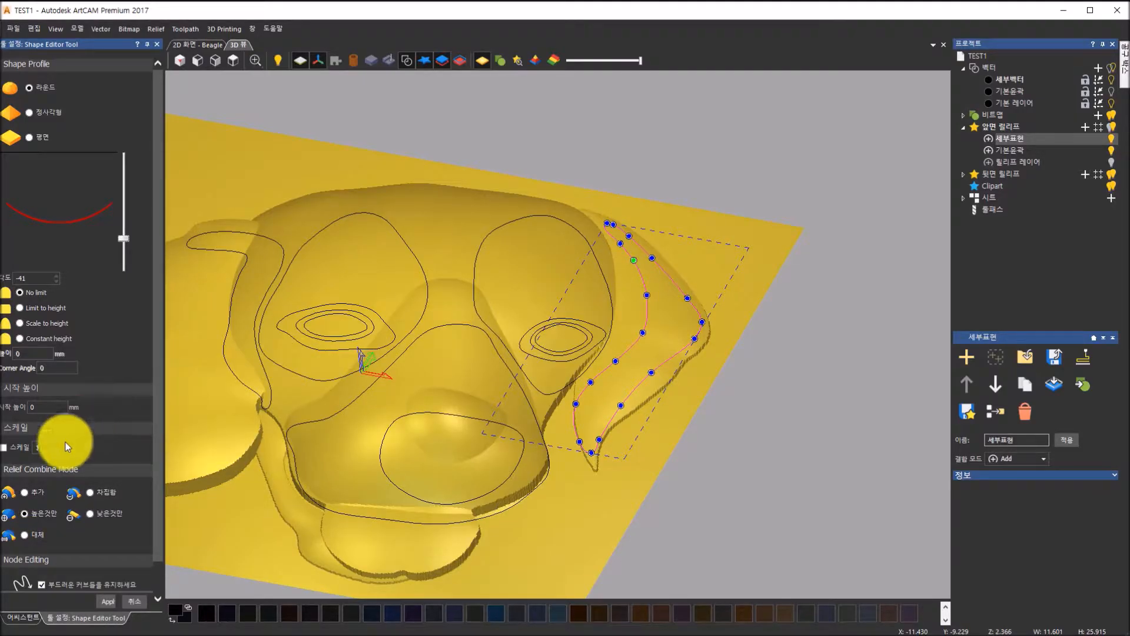
{"action": "left_click", "coordinate": [24, 492]}
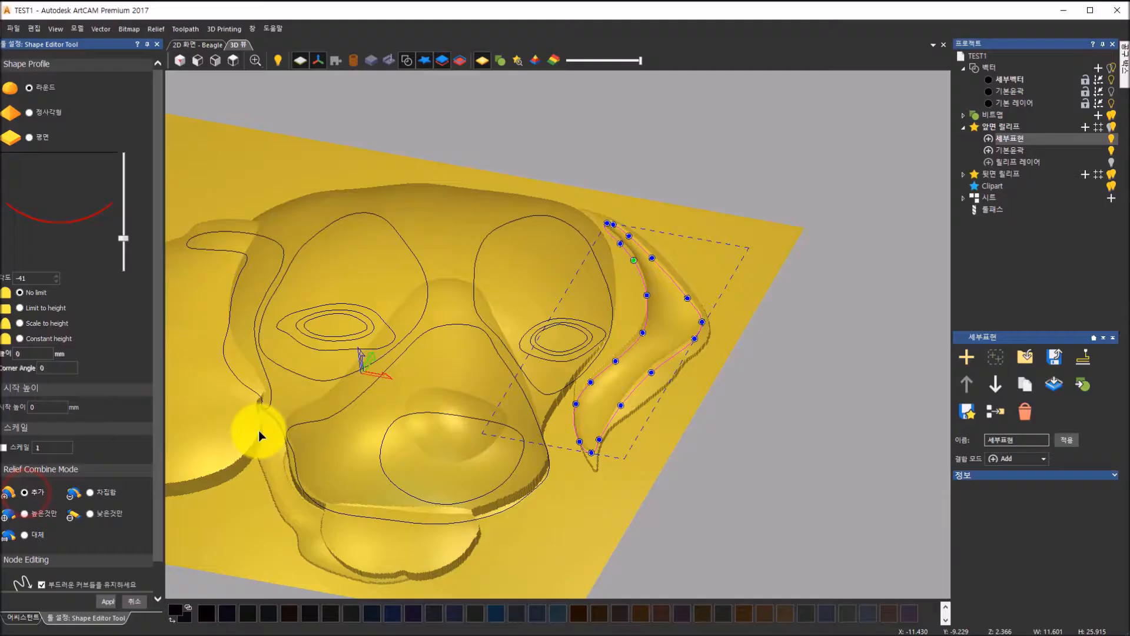
{"action": "left_click_drag", "start_coordinate": [722, 333], "coordinate": [644, 199]}
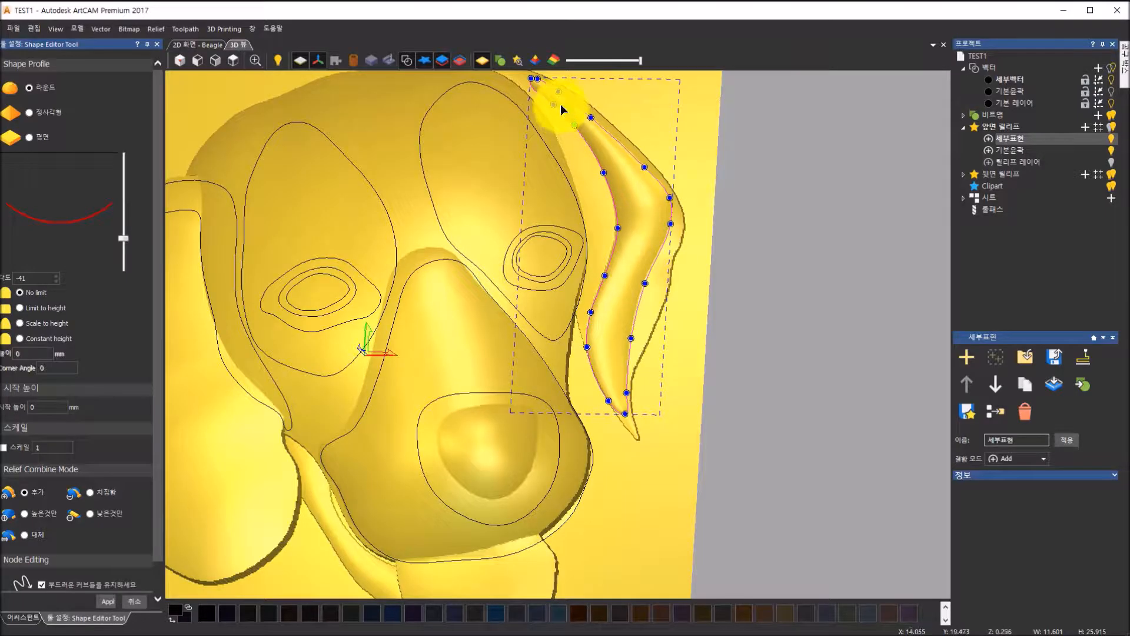
{"action": "left_click_drag", "start_coordinate": [323, 315], "coordinate": [387, 582]}
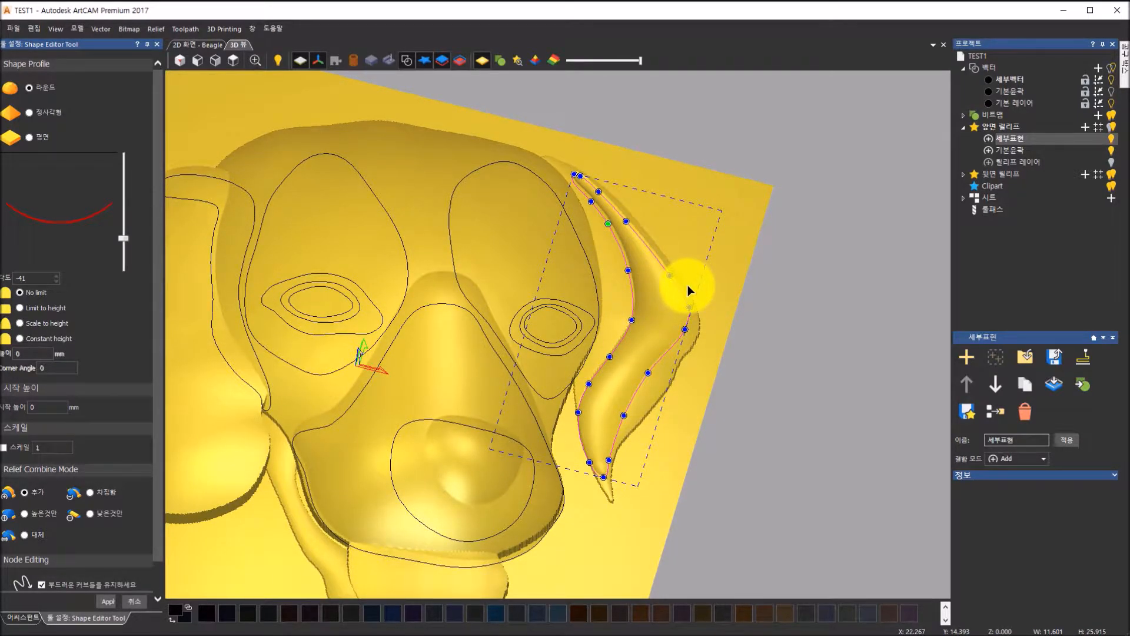
- Set the small ear's concave profile to an angle of -25 and apply the shape to the 세부표현 layer
{"action": "left_click_drag", "start_coordinate": [680, 305], "coordinate": [222, 271]}
{"action": "left_click", "coordinate": [119, 235]}
{"action": "left_click_drag", "start_coordinate": [120, 237], "coordinate": [122, 219]}
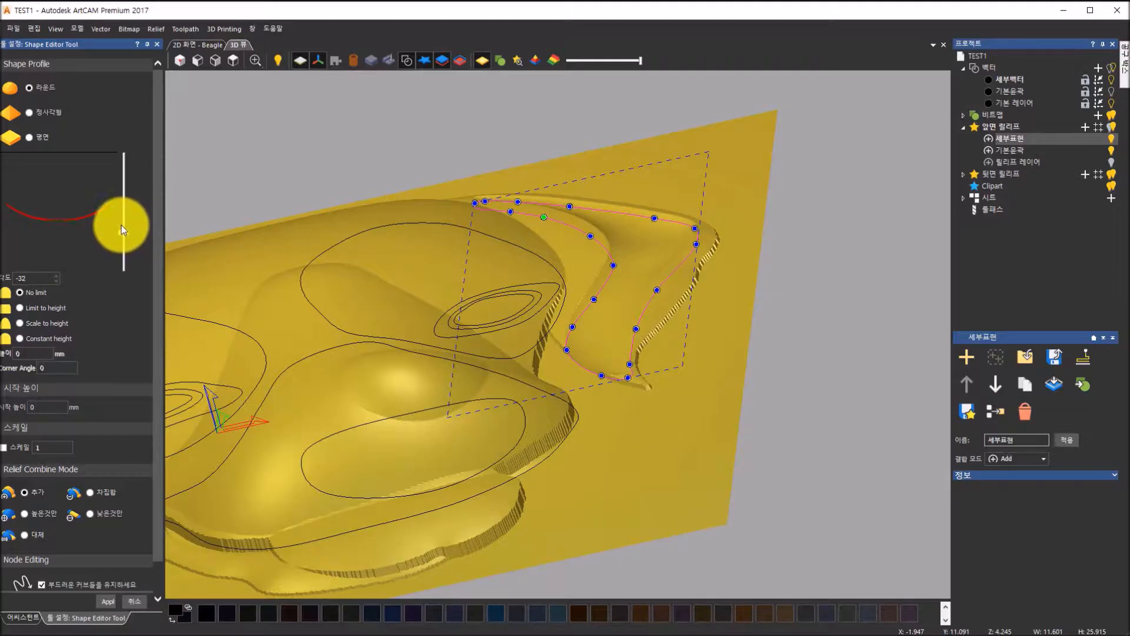
{"action": "left_click_drag", "start_coordinate": [122, 224], "coordinate": [122, 223]}
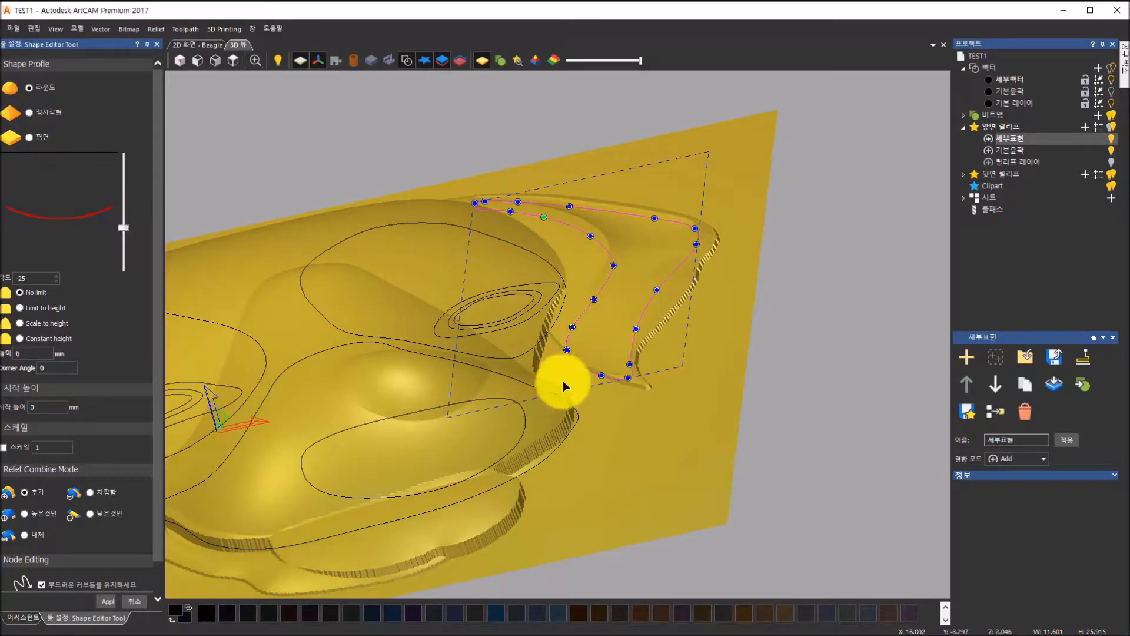
{"action": "scroll", "coordinate": [586, 376], "scroll_direction": "down", "scroll_amount": 2}
{"action": "mouse_move", "coordinate": [585, 375]}
{"action": "left_mouse_down"}
{"action": "mouse_move", "coordinate": [550, 464]}
{"action": "mouse_move", "coordinate": [573, 503]}
{"action": "mouse_move", "coordinate": [588, 354]}
{"action": "left_mouse_up"}
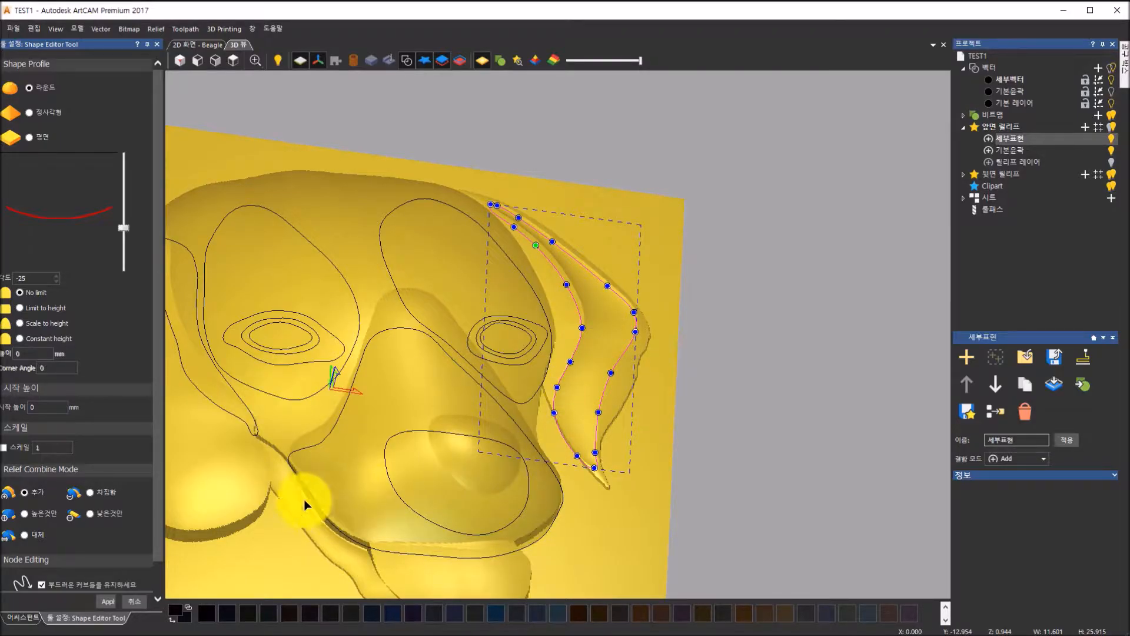
{"action": "left_click", "coordinate": [104, 599]}
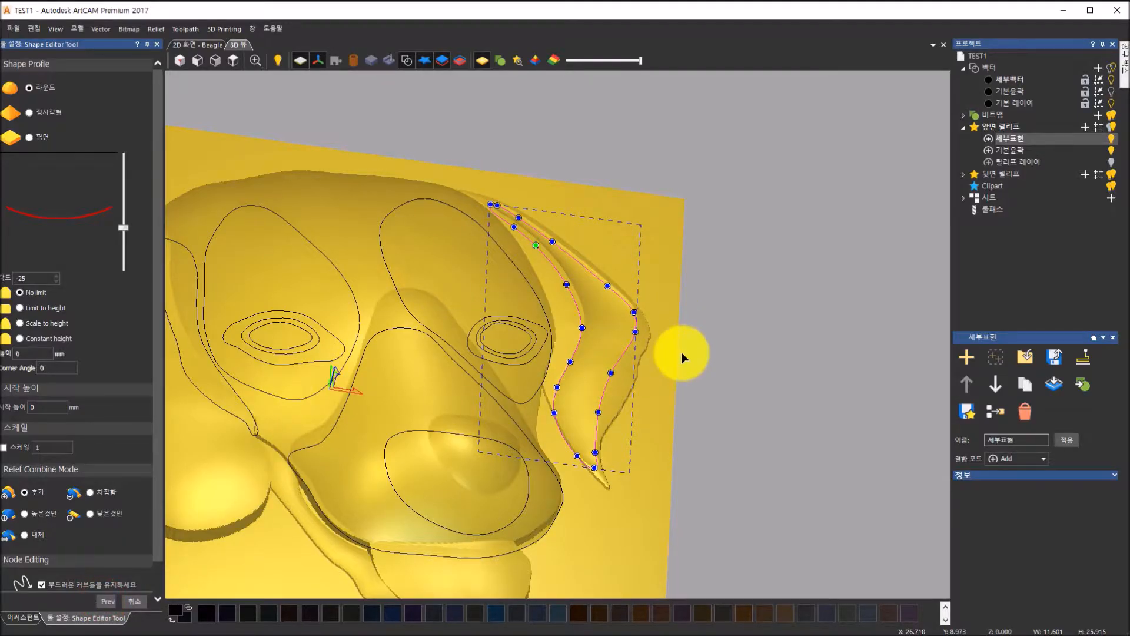
- Select the fold outline along the inner edge of the large ear and give it a round profile with a .15 mm start height
{"action": "left_click", "coordinate": [235, 63]}
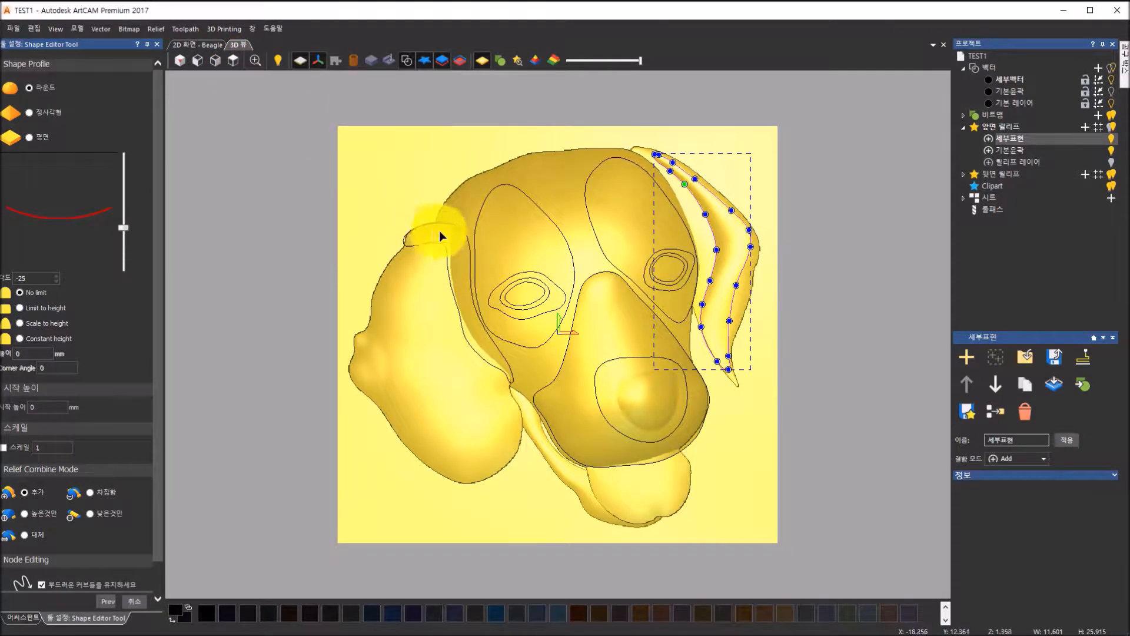
{"action": "left_click", "coordinate": [459, 232]}
{"action": "left_click", "coordinate": [461, 231]}
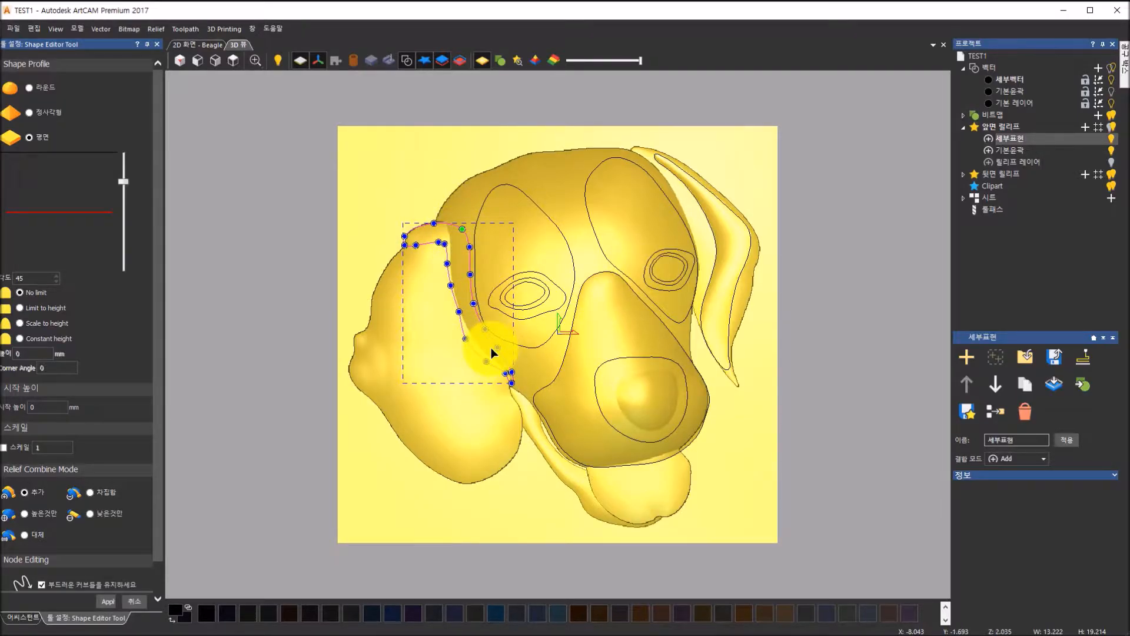
{"action": "left_click", "coordinate": [27, 88]}
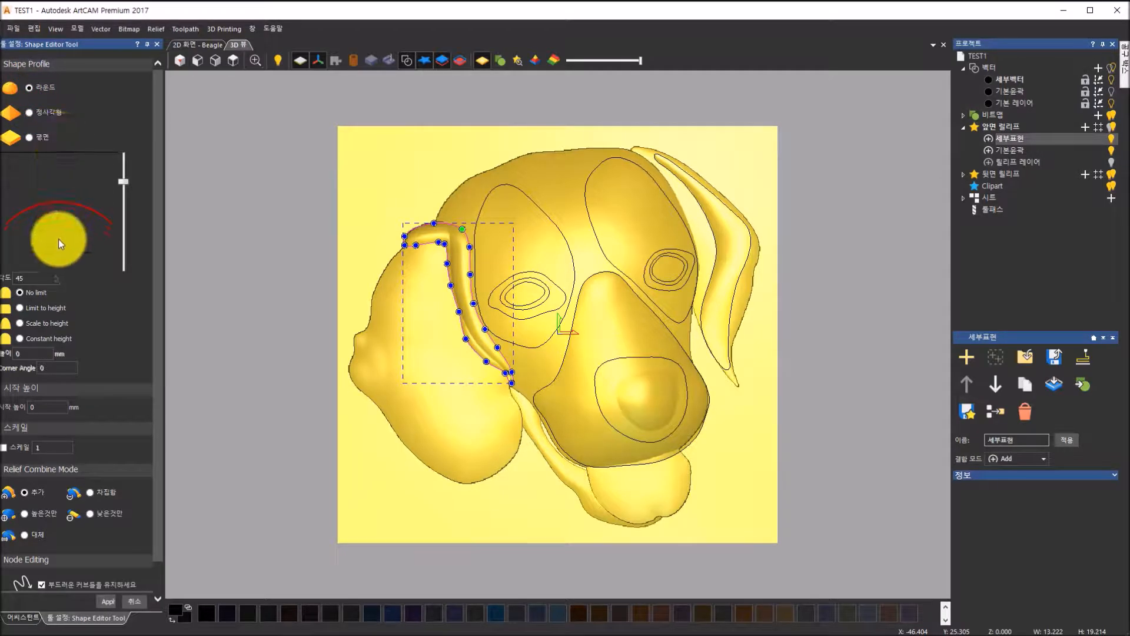
{"action": "left_click", "coordinate": [33, 406]}
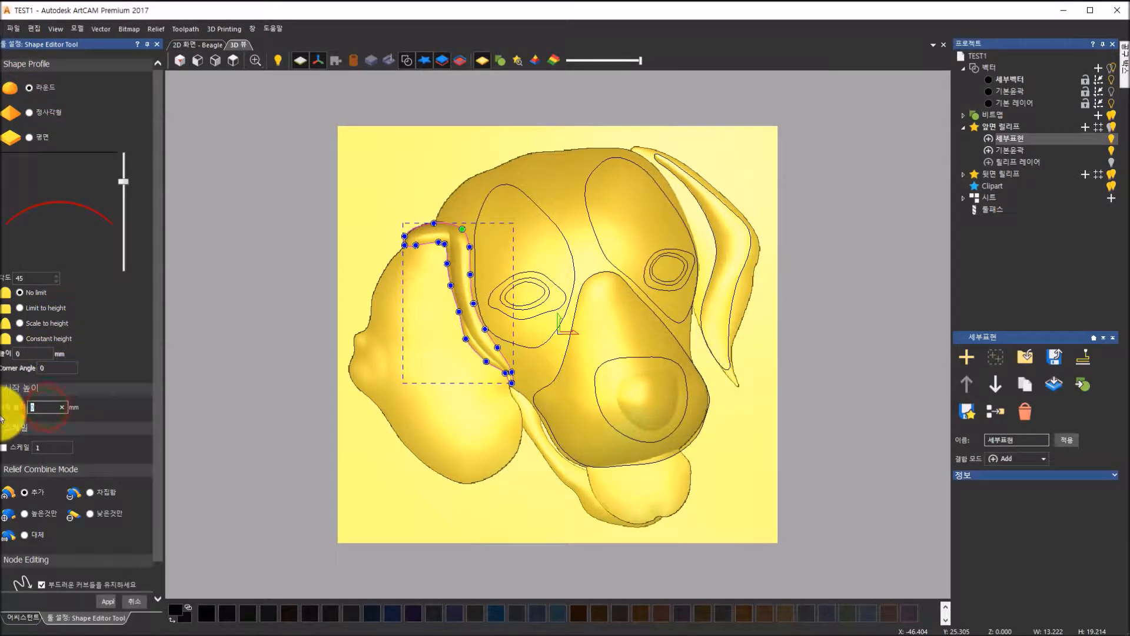
{"action": "type", "text": "15"}
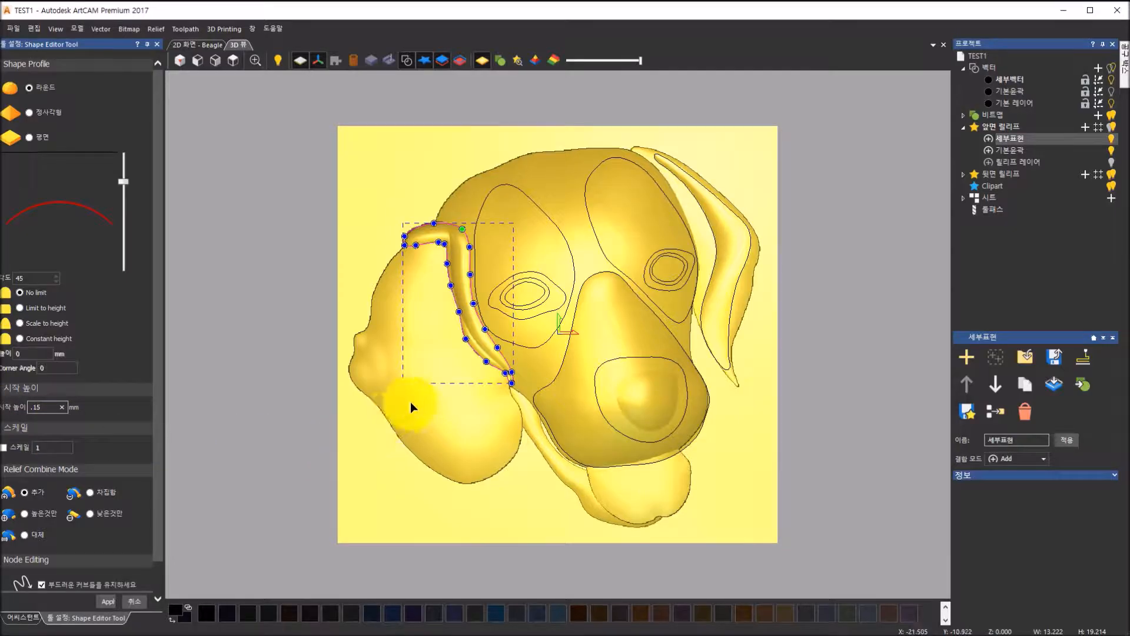
{"action": "left_click_drag", "start_coordinate": [422, 379], "coordinate": [490, 284]}
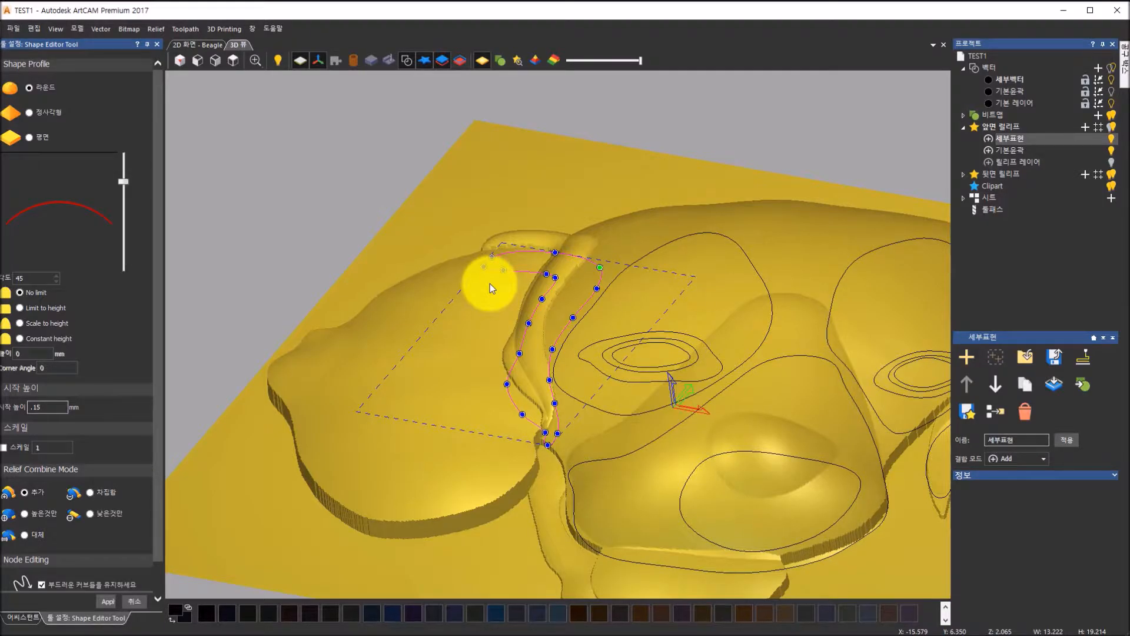
{"action": "left_click_drag", "start_coordinate": [493, 306], "coordinate": [366, 161]}
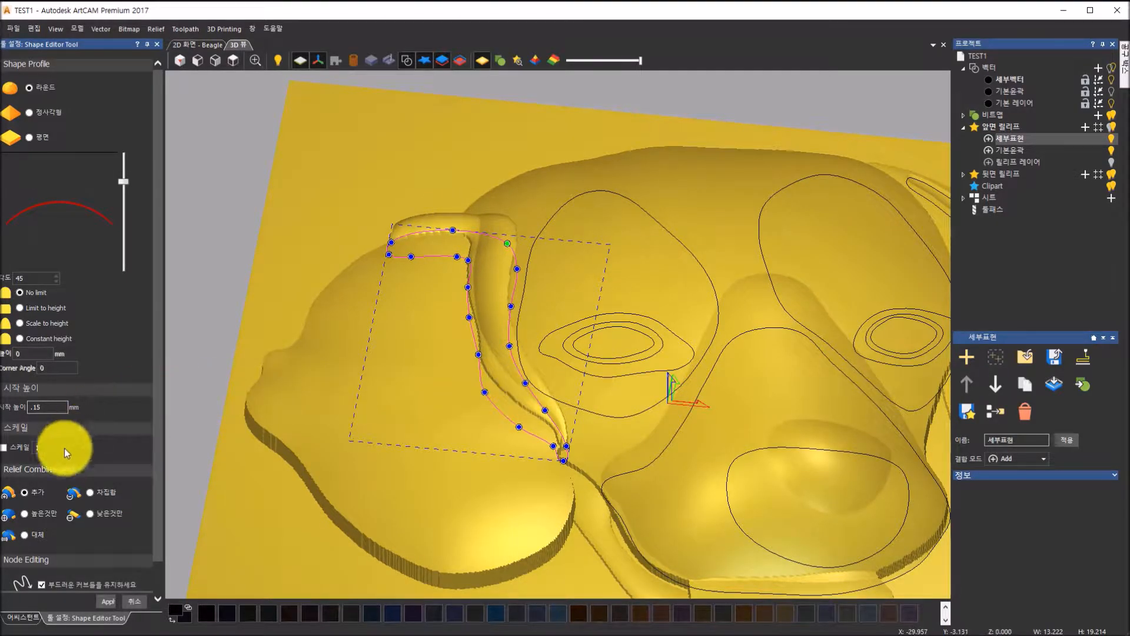
- Set the large ear fold's combine mode to 높은것만 and its start height to 0.2 mm
{"action": "left_click", "coordinate": [23, 513]}
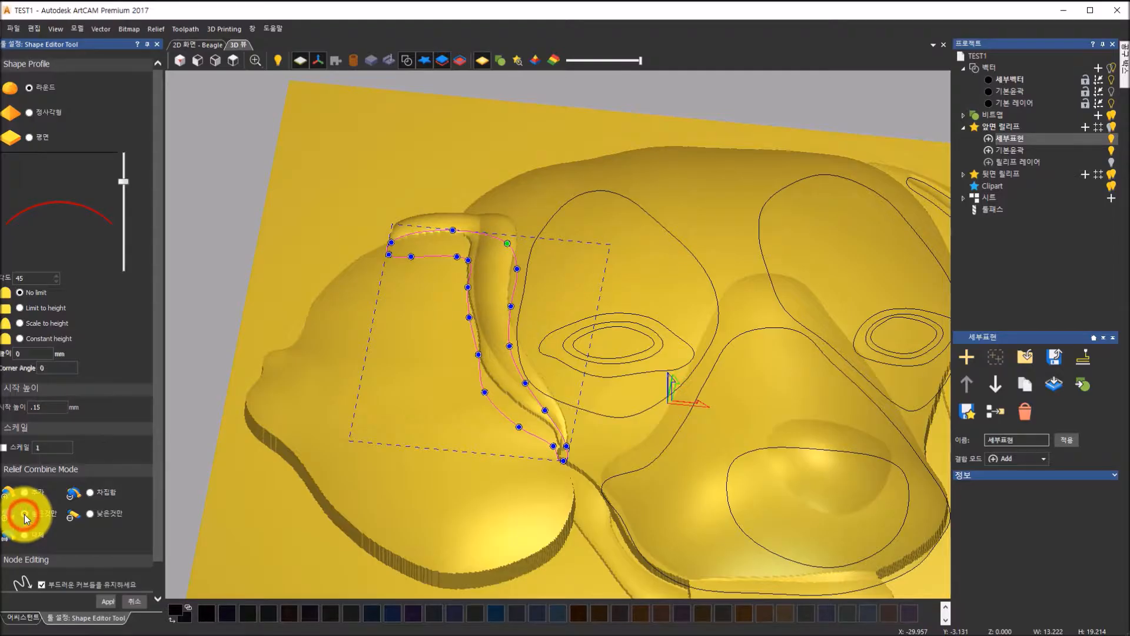
{"action": "left_click_drag", "start_coordinate": [563, 281], "coordinate": [528, 341]}
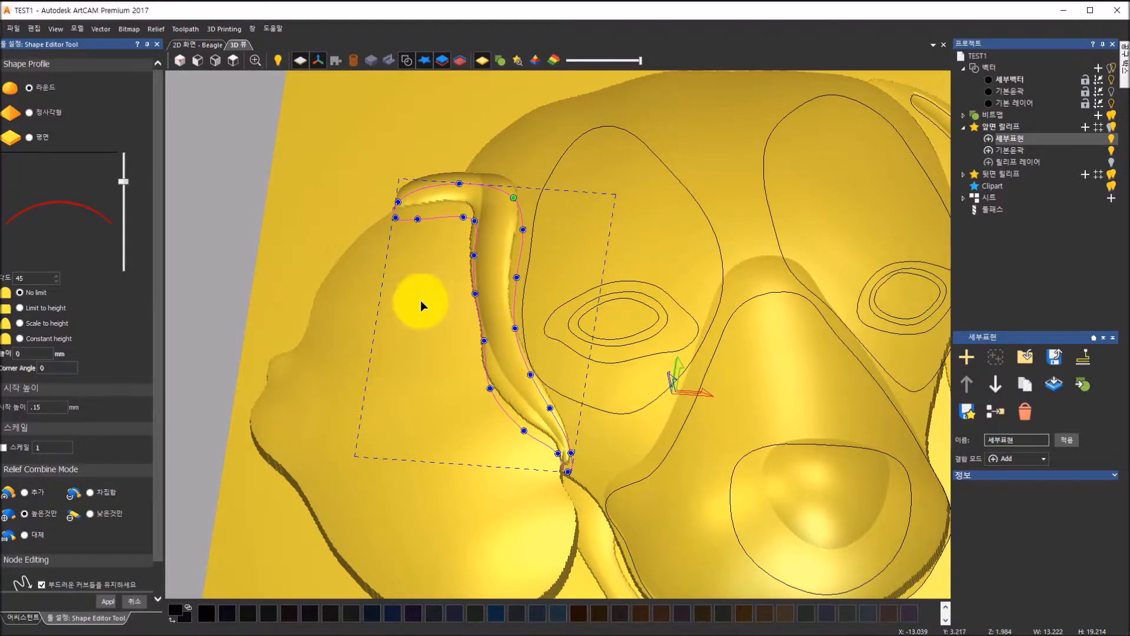
{"action": "left_click_drag", "start_coordinate": [485, 288], "coordinate": [552, 355]}
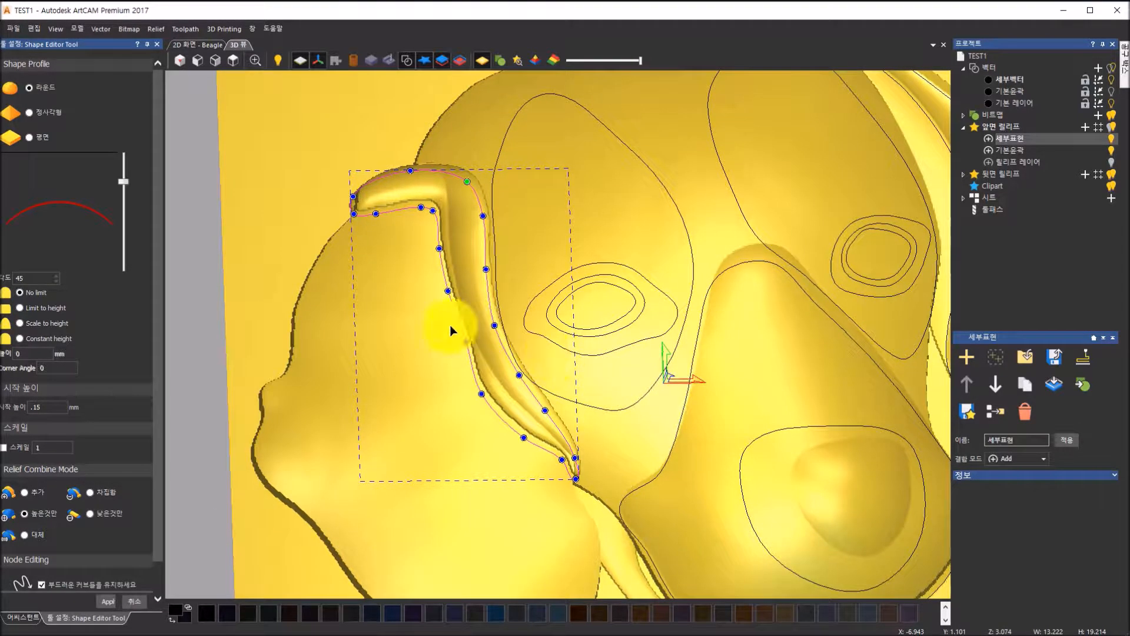
{"action": "left_click", "coordinate": [65, 406]}
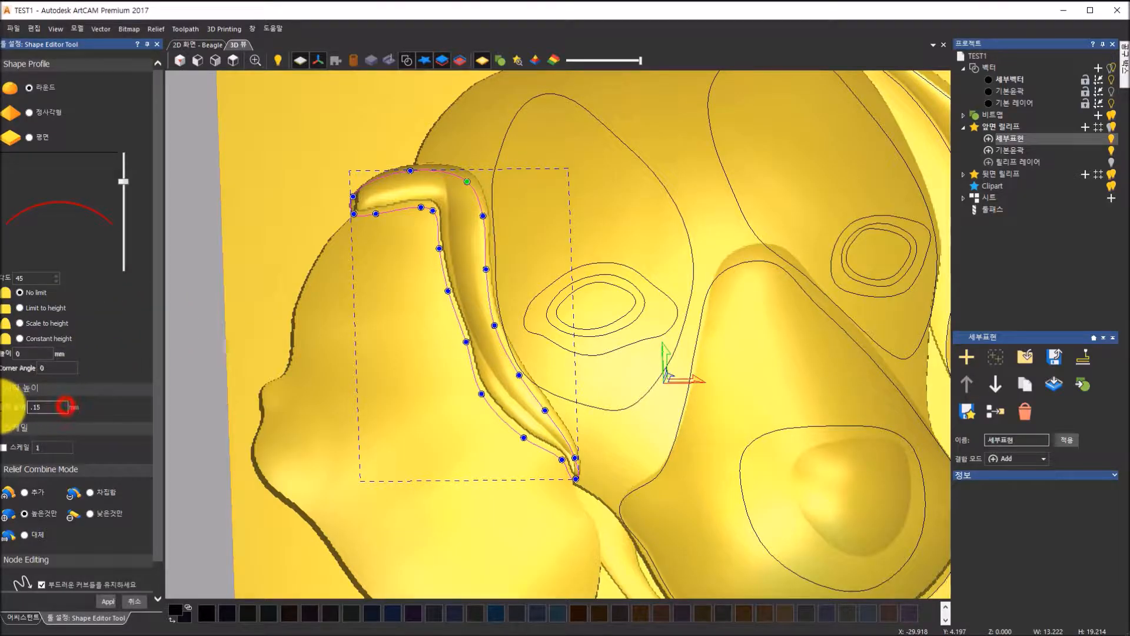
{"action": "double_click", "coordinate": [35, 407]}
{"action": "type", "text": "0.2"}
{"action": "key", "text": "Return"}
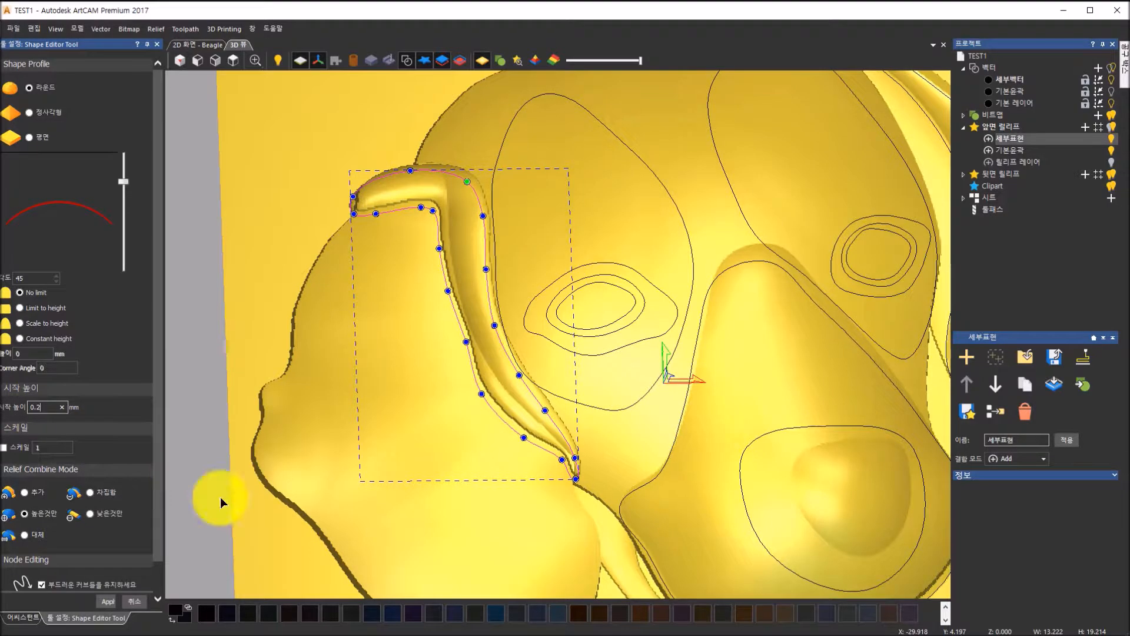
- Inspect the large ear's fold, set its round profile to an angle of 33, and apply the shape
{"action": "left_click_drag", "start_coordinate": [560, 479], "coordinate": [524, 429]}
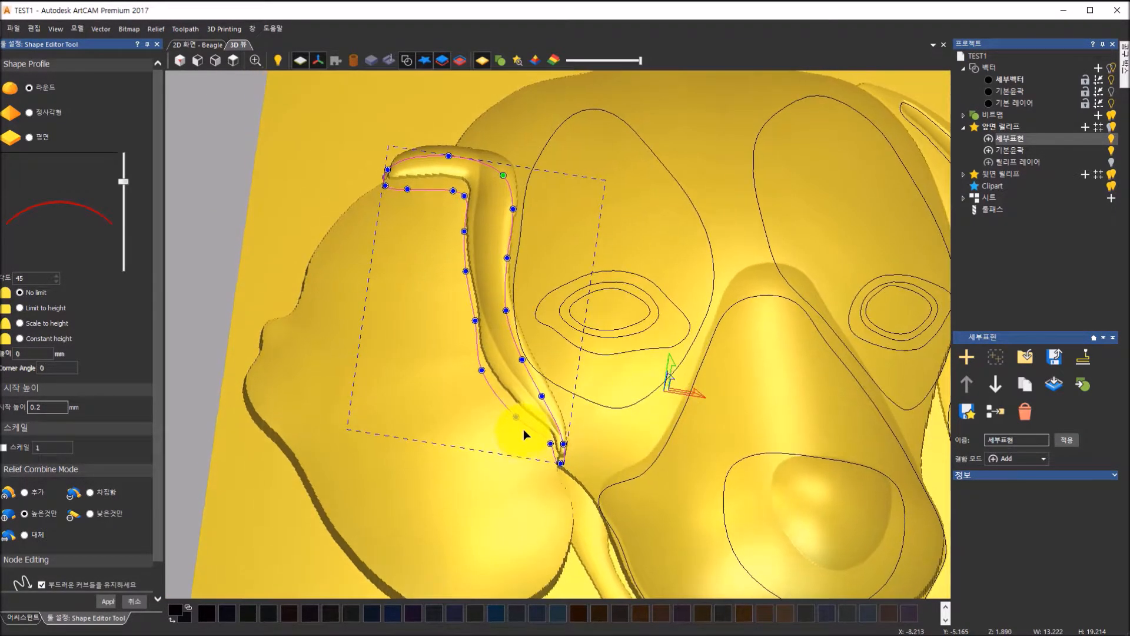
{"action": "scroll", "coordinate": [527, 410], "scroll_direction": "up", "scroll_amount": 2}
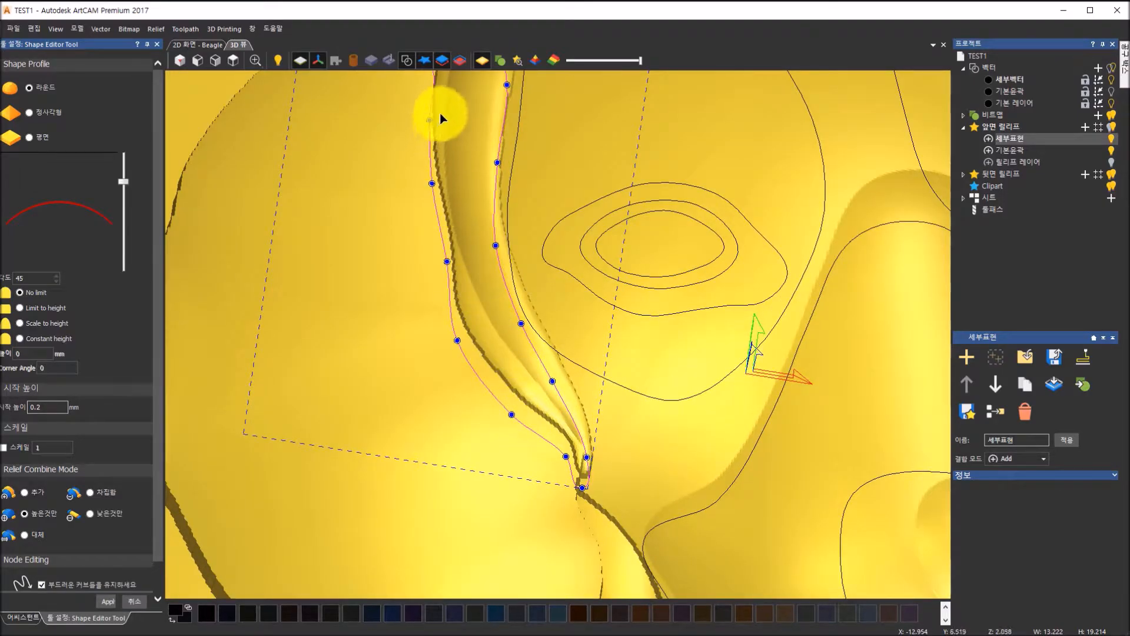
{"action": "scroll", "coordinate": [445, 103], "scroll_direction": "down", "scroll_amount": 2}
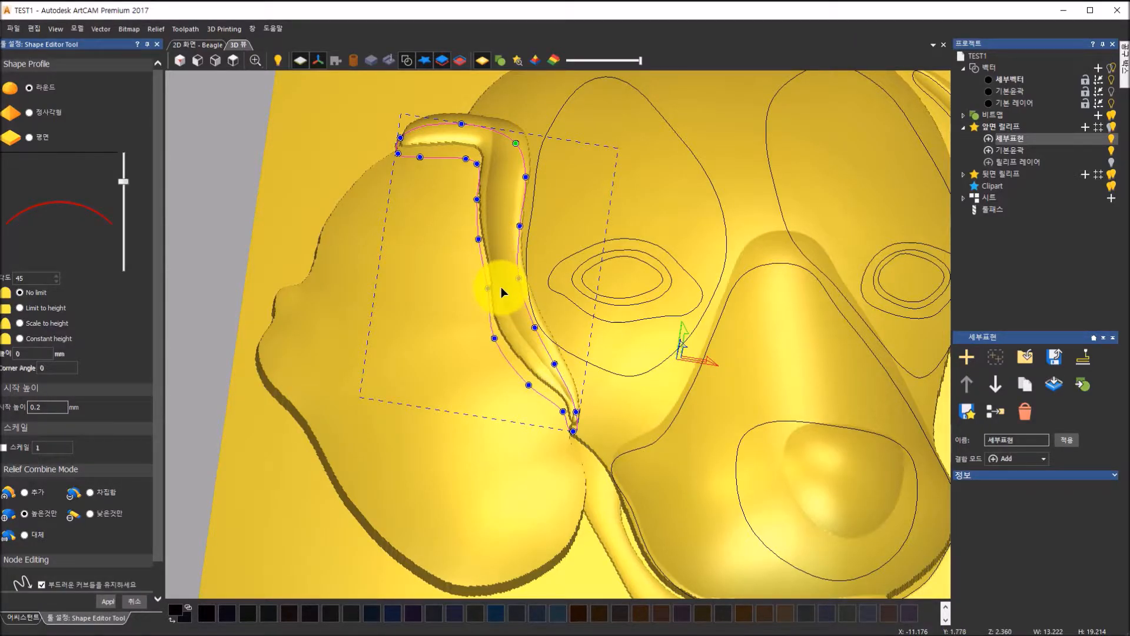
{"action": "scroll", "coordinate": [500, 287], "scroll_direction": "down", "scroll_amount": 3}
{"action": "left_click", "coordinate": [238, 60]}
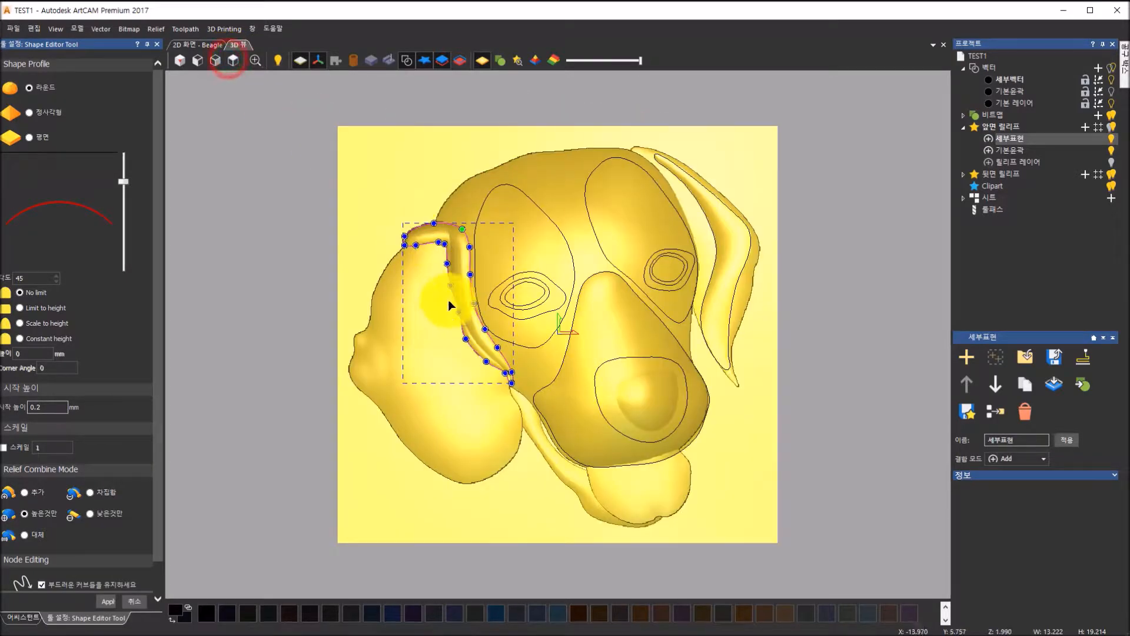
{"action": "scroll", "coordinate": [454, 303], "scroll_direction": "up", "scroll_amount": 1}
{"action": "left_click_drag", "start_coordinate": [544, 479], "coordinate": [474, 191]}
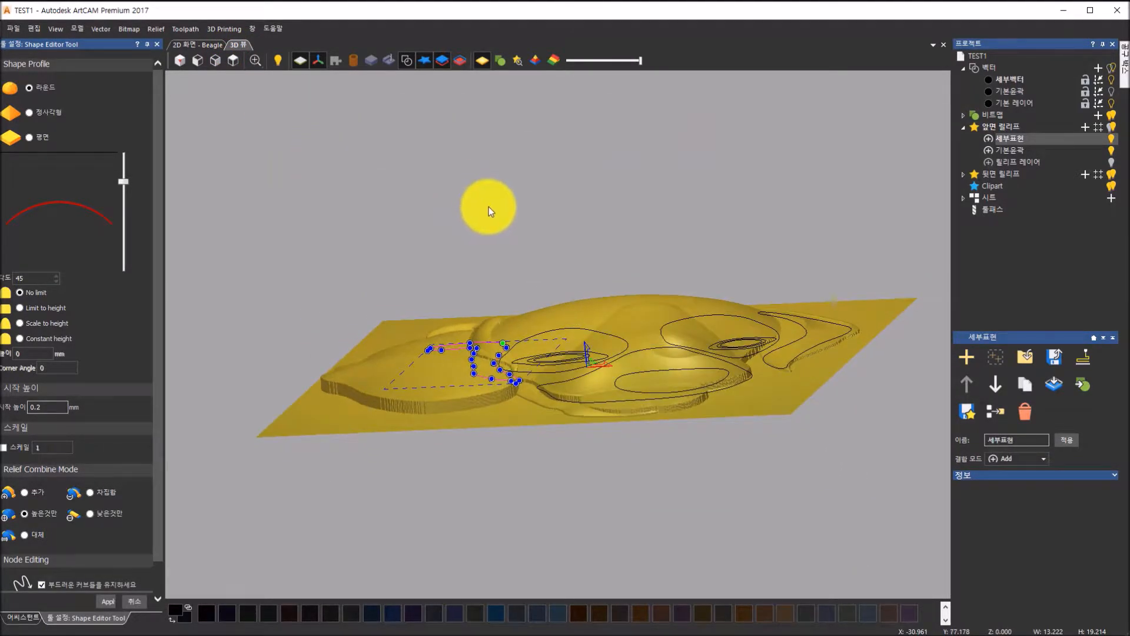
{"action": "scroll", "coordinate": [500, 235], "scroll_direction": "up", "scroll_amount": 3}
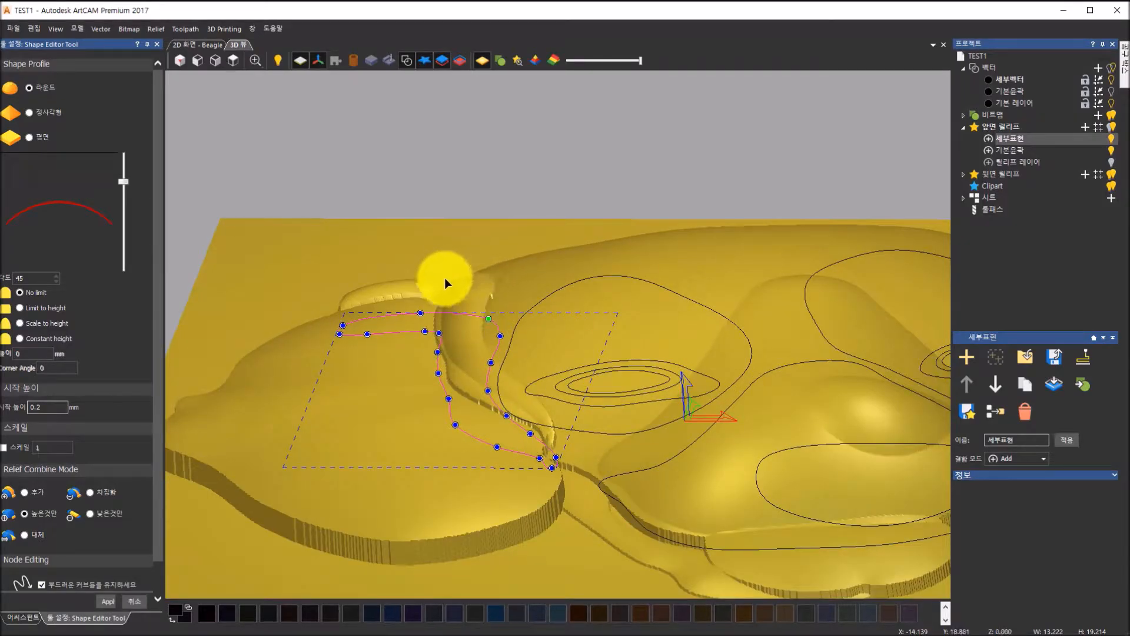
{"action": "left_click_drag", "start_coordinate": [125, 181], "coordinate": [125, 191]}
{"action": "left_click", "coordinate": [110, 605]}
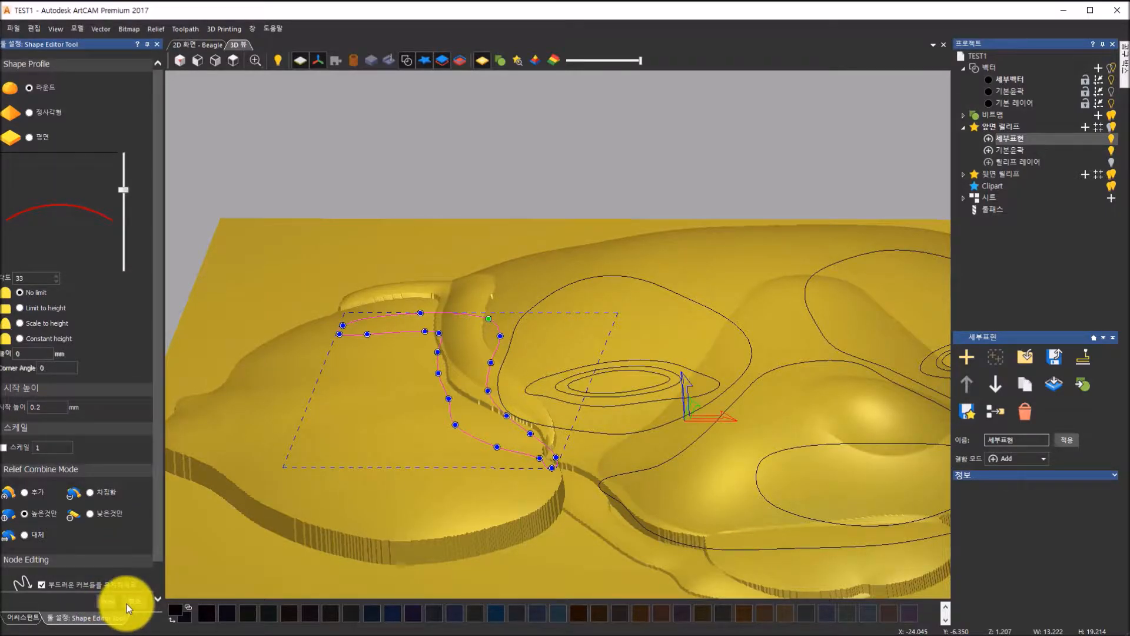
- Close the ear fold's shape settings and start a 3D Blend on the brow outline beside the small ear, with the dog photo displayed
{"action": "left_click", "coordinate": [233, 59]}
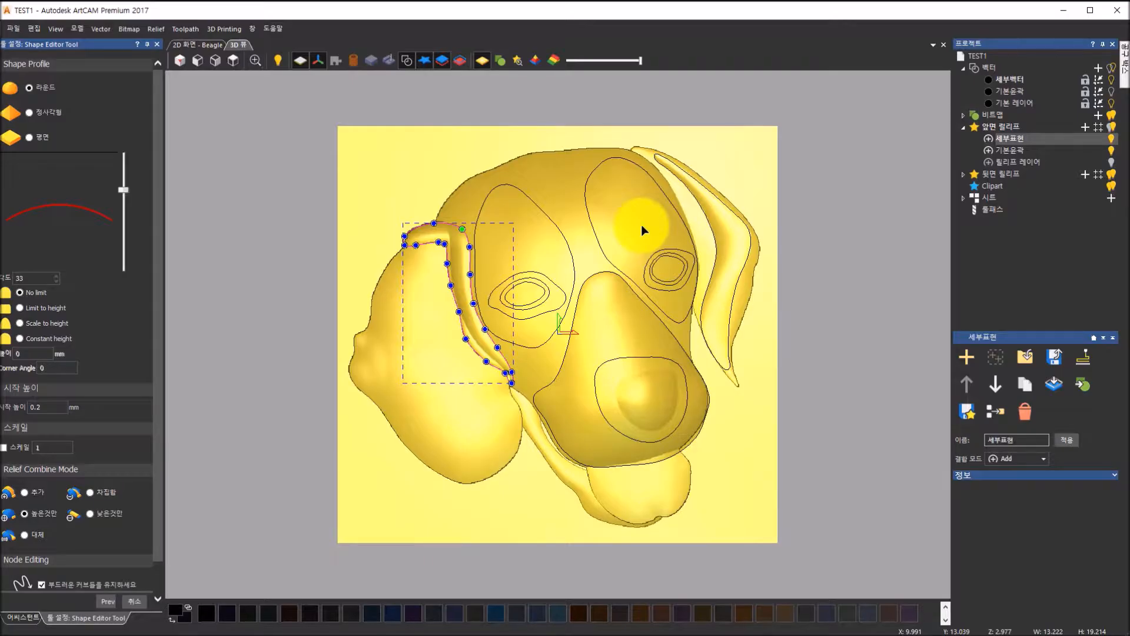
{"action": "left_click", "coordinate": [136, 602]}
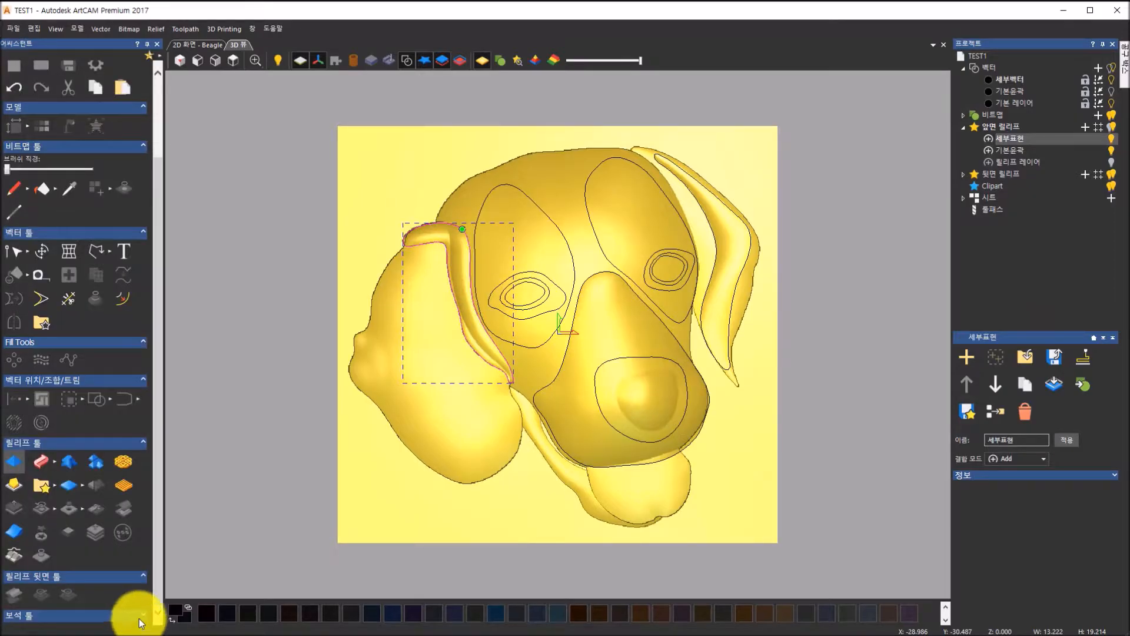
{"action": "left_click", "coordinate": [574, 262]}
{"action": "left_click", "coordinate": [602, 249]}
{"action": "left_click", "coordinate": [505, 59]}
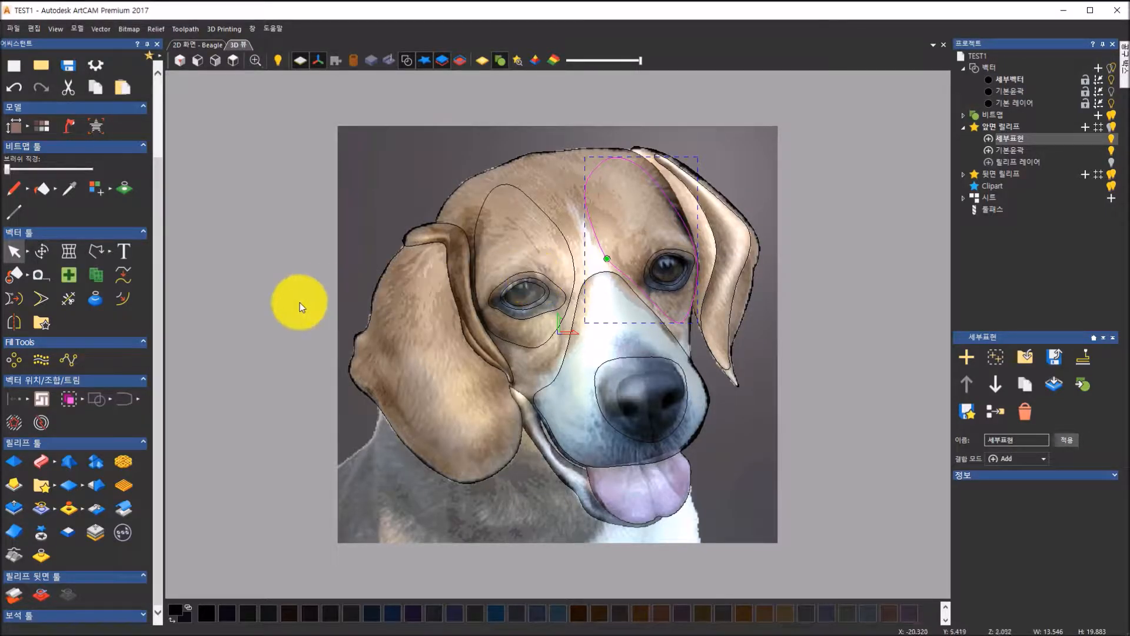
{"action": "left_click", "coordinate": [64, 467]}
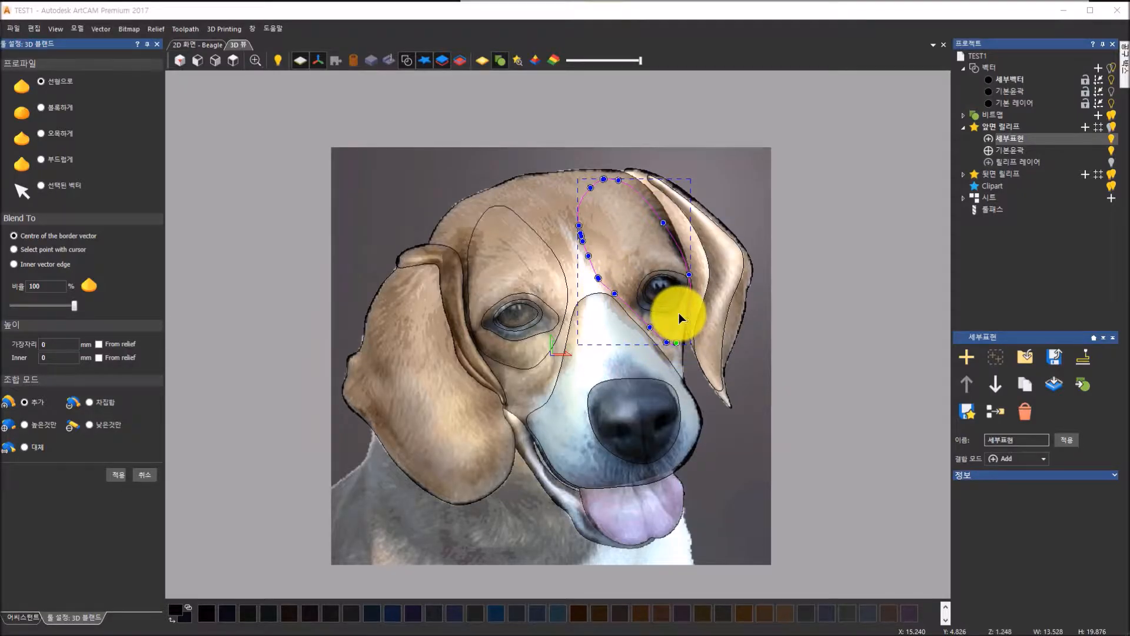
- Add the outer outline of the eye beside the small ear to the blend selection and set the blend's inner height to 1 mm
{"action": "scroll", "coordinate": [677, 283], "scroll_direction": "up", "scroll_amount": 2}
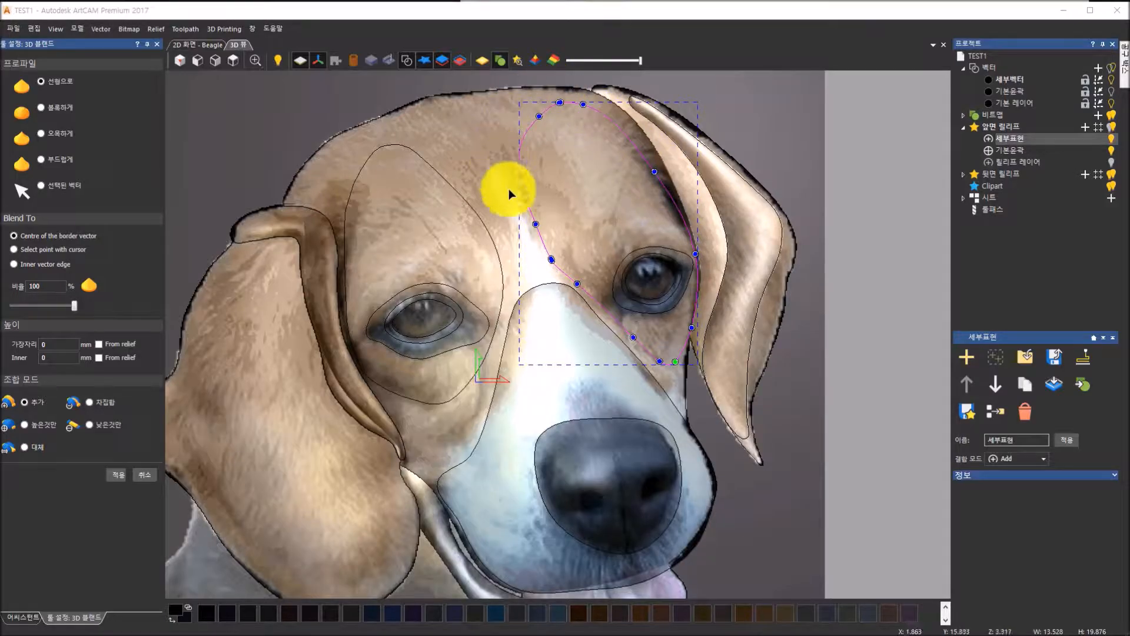
{"action": "left_click", "coordinate": [684, 299], "text": "shift"}
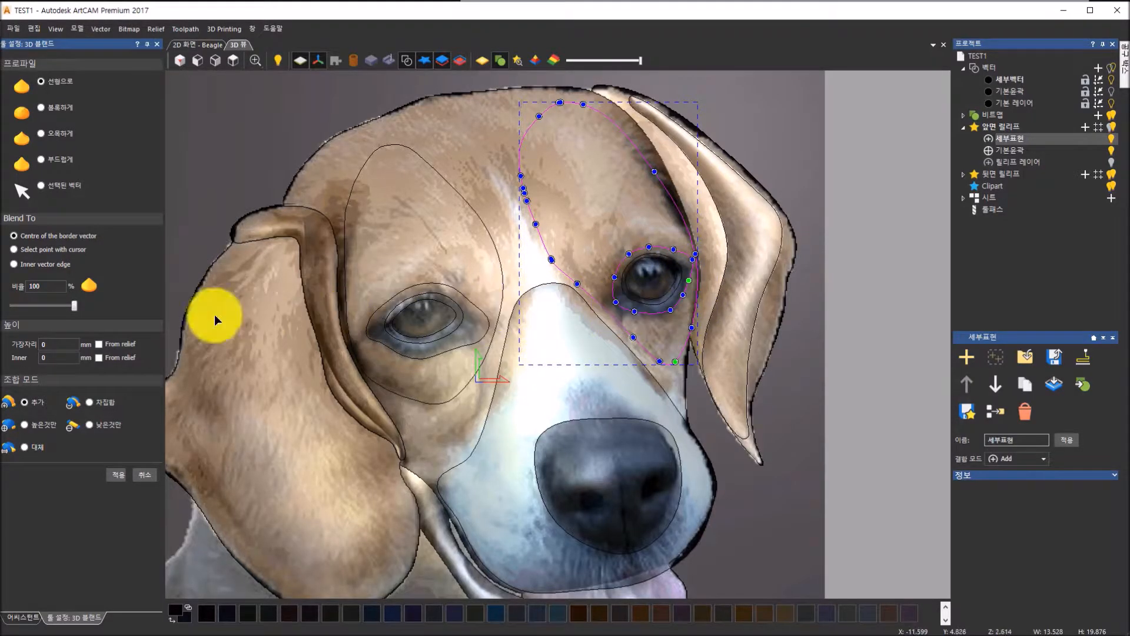
{"action": "left_click", "coordinate": [66, 343]}
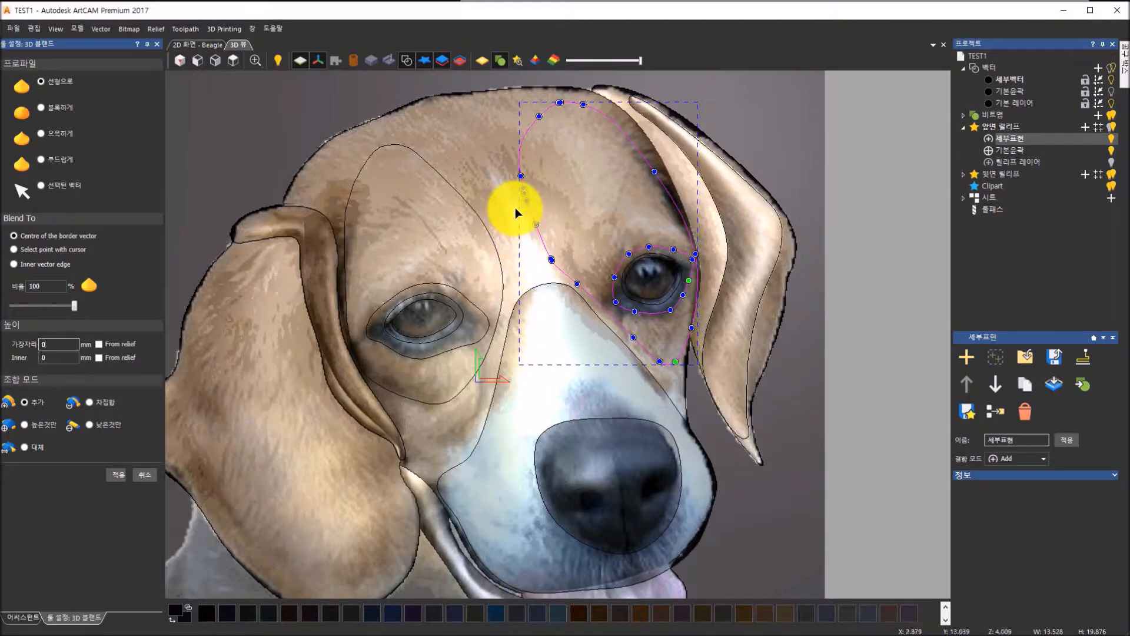
{"action": "left_click", "coordinate": [78, 356]}
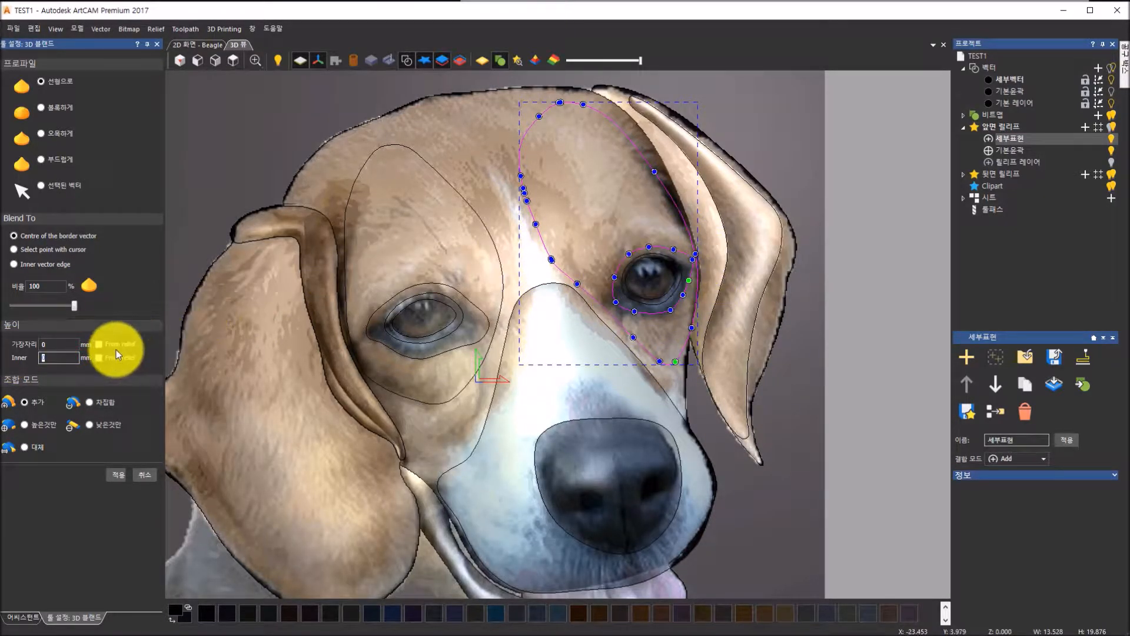
{"action": "type", "text": "1"}
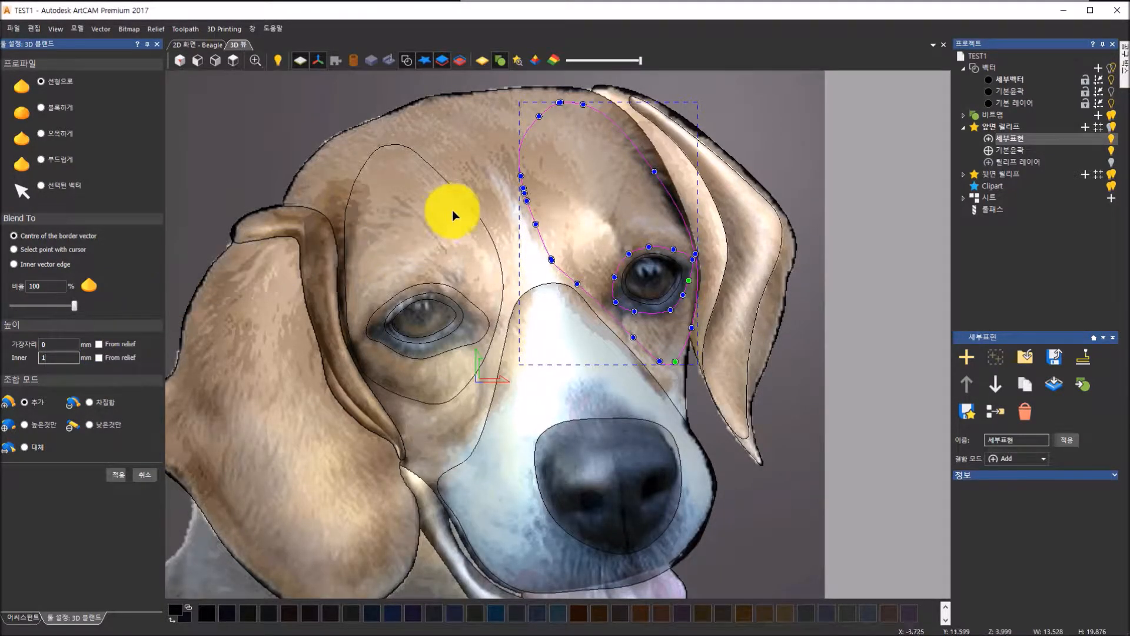
- Display the relief instead of the photo and set the 3D Blend to Inner vector edge
{"action": "left_click", "coordinate": [484, 60]}
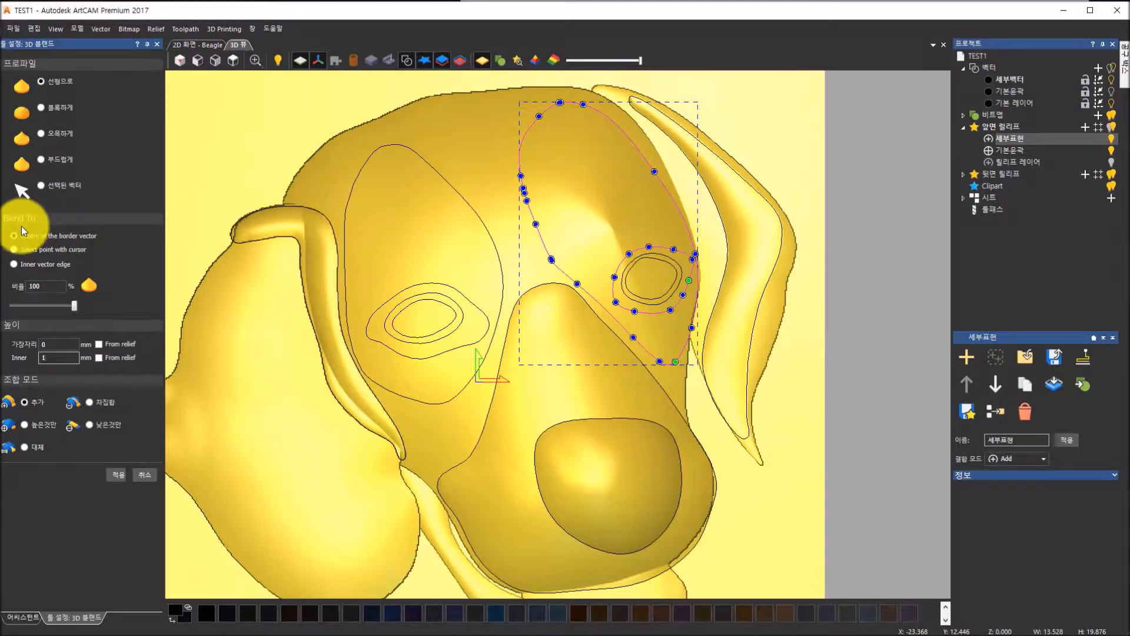
{"action": "left_click", "coordinate": [14, 265]}
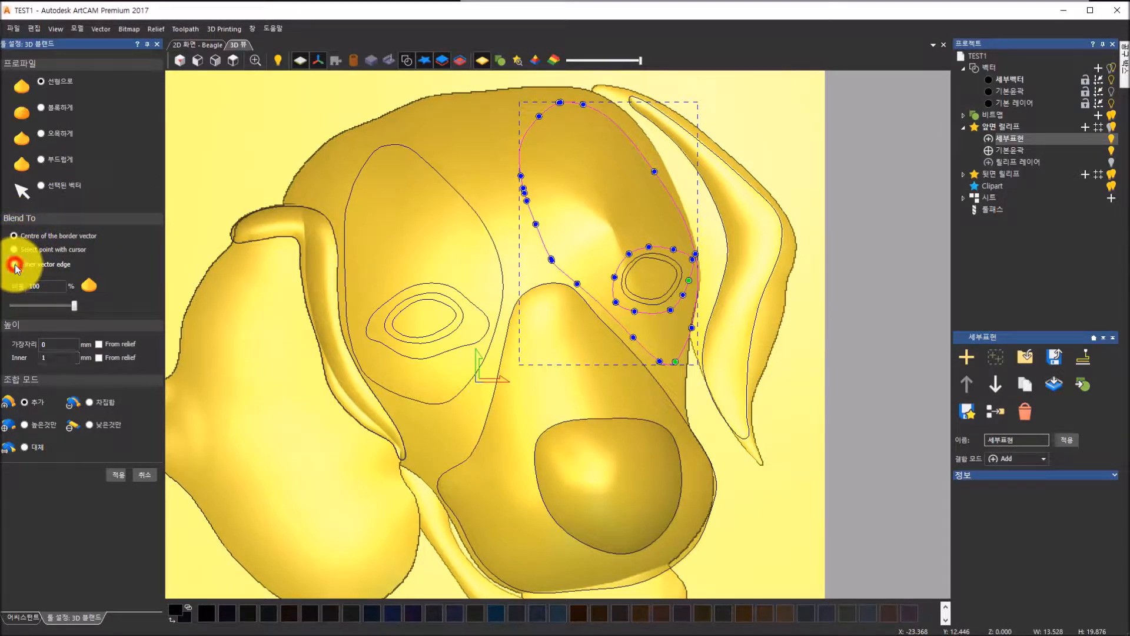
{"action": "left_click_drag", "start_coordinate": [670, 418], "coordinate": [646, 290]}
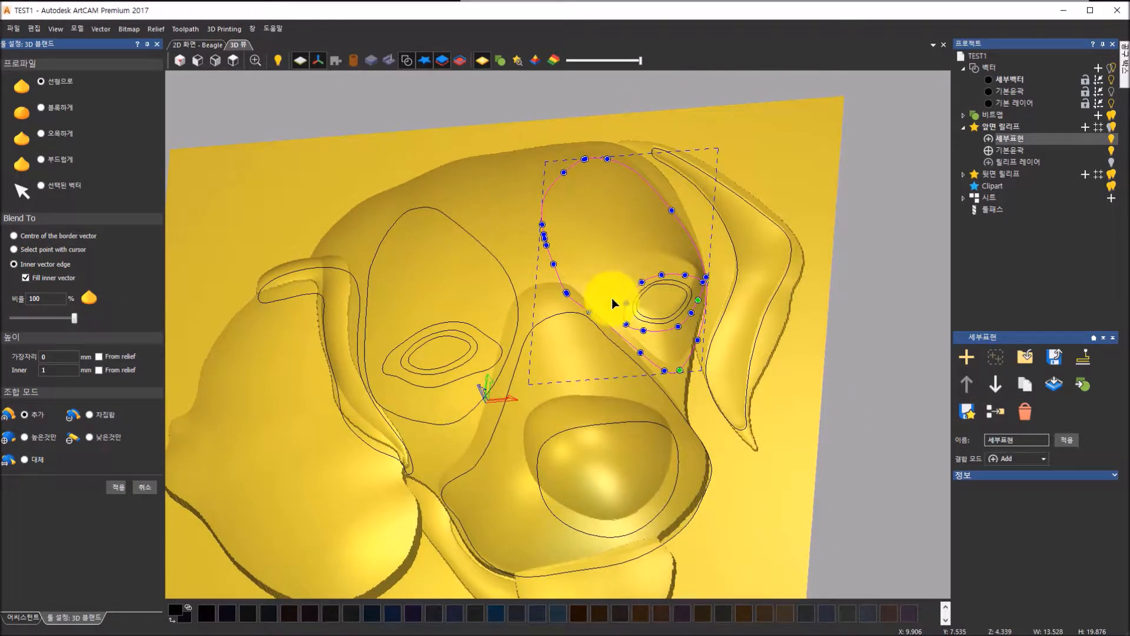
- Try the 볼록하게, 오목하게 and 부드럽게 profiles on the brow blend beside the small ear, inspecting the surface from several angles
{"action": "left_click", "coordinate": [234, 61]}
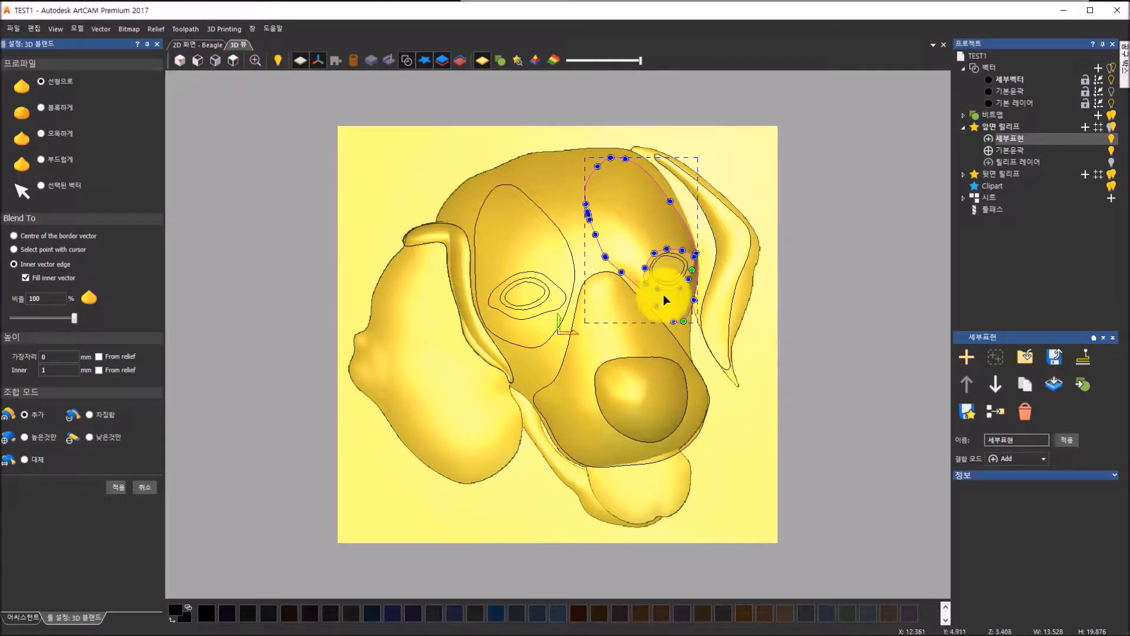
{"action": "scroll", "coordinate": [701, 256], "scroll_direction": "up", "scroll_amount": 3}
{"action": "left_click_drag", "start_coordinate": [710, 333], "coordinate": [598, 345]}
{"action": "left_click_drag", "start_coordinate": [752, 298], "coordinate": [457, 150]}
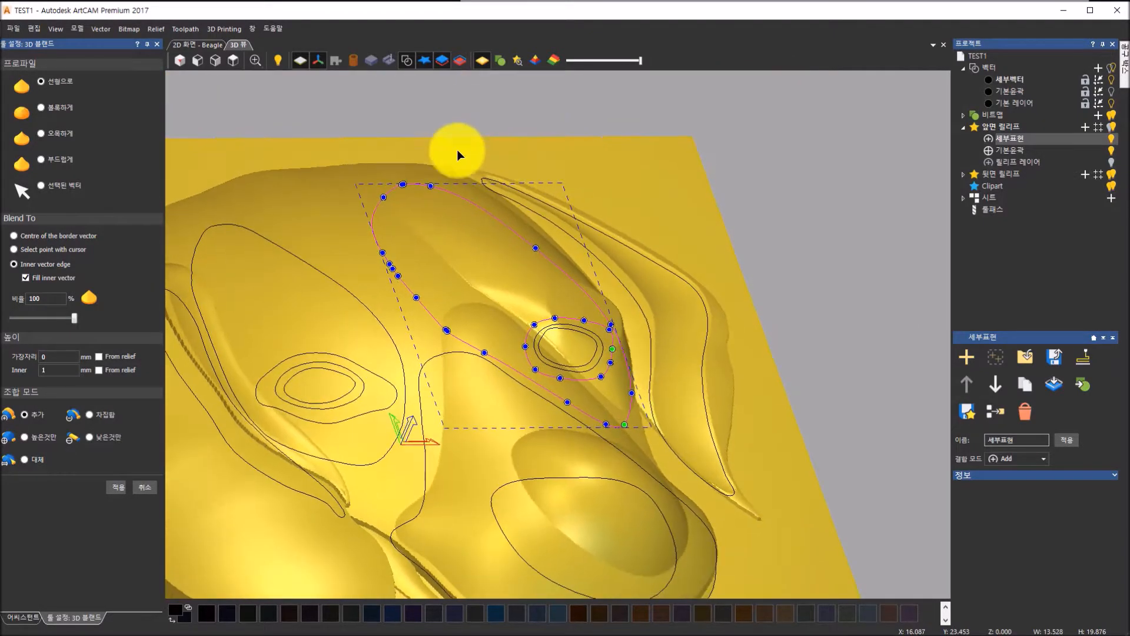
{"action": "left_click", "coordinate": [41, 106]}
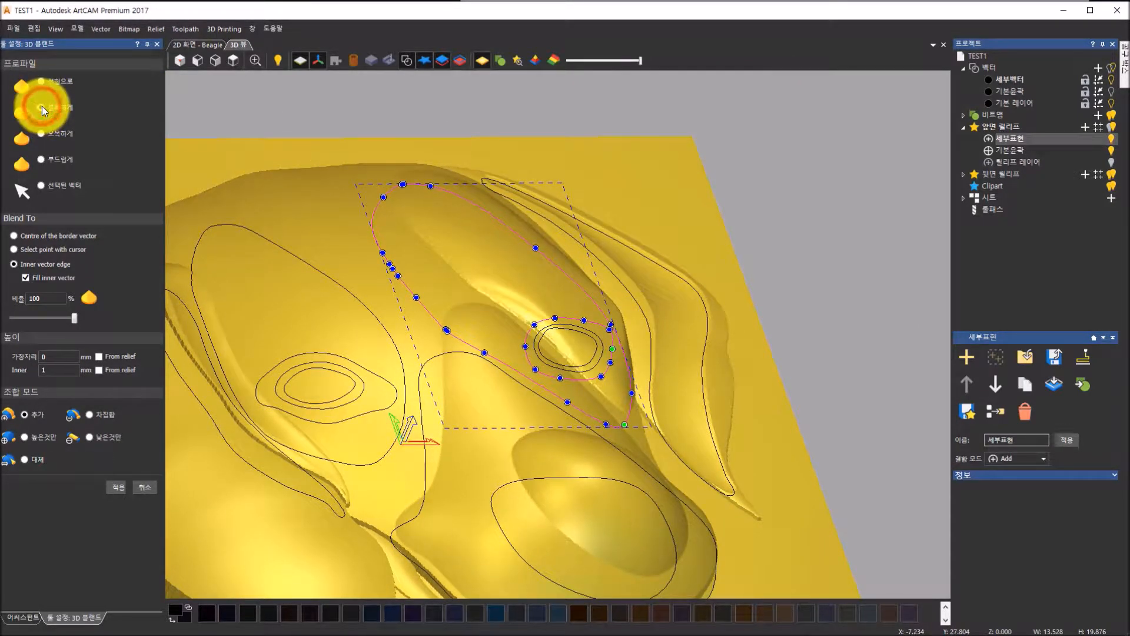
{"action": "left_click", "coordinate": [40, 133]}
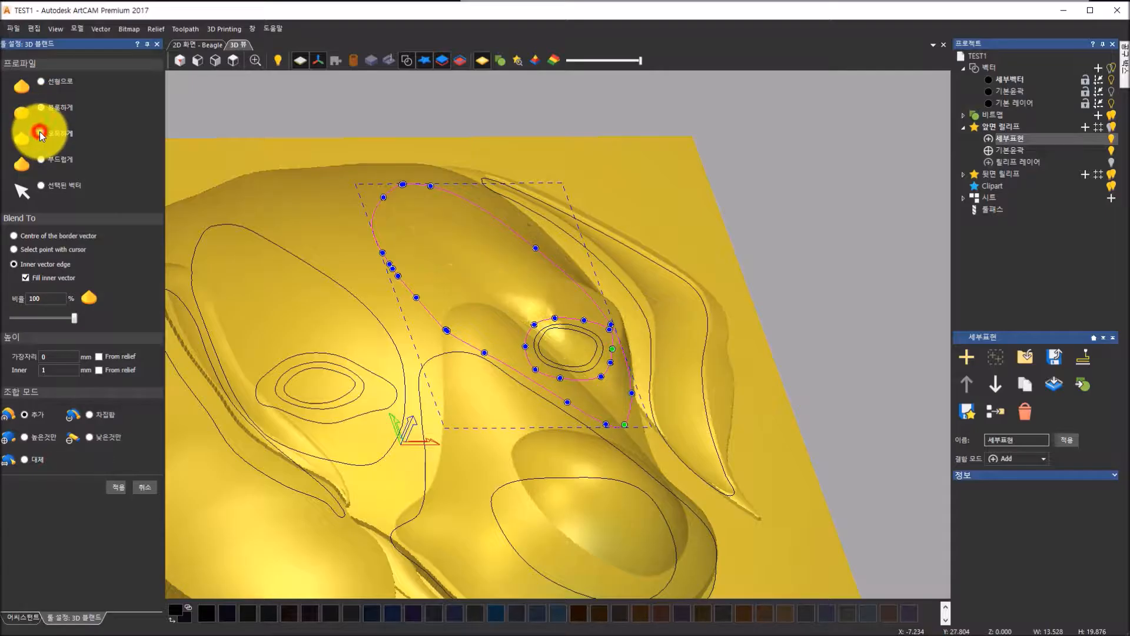
{"action": "left_click_drag", "start_coordinate": [496, 313], "coordinate": [44, 175]}
{"action": "left_click", "coordinate": [38, 159]}
{"action": "mouse_move", "coordinate": [298, 270]}
{"action": "left_mouse_down"}
{"action": "mouse_move", "coordinate": [343, 390]}
{"action": "mouse_move", "coordinate": [471, 375]}
{"action": "mouse_move", "coordinate": [596, 335]}
{"action": "mouse_move", "coordinate": [434, 372]}
{"action": "mouse_move", "coordinate": [319, 341]}
{"action": "mouse_move", "coordinate": [273, 379]}
{"action": "mouse_move", "coordinate": [302, 391]}
{"action": "mouse_move", "coordinate": [330, 323]}
{"action": "mouse_move", "coordinate": [59, 111]}
{"action": "left_mouse_up"}
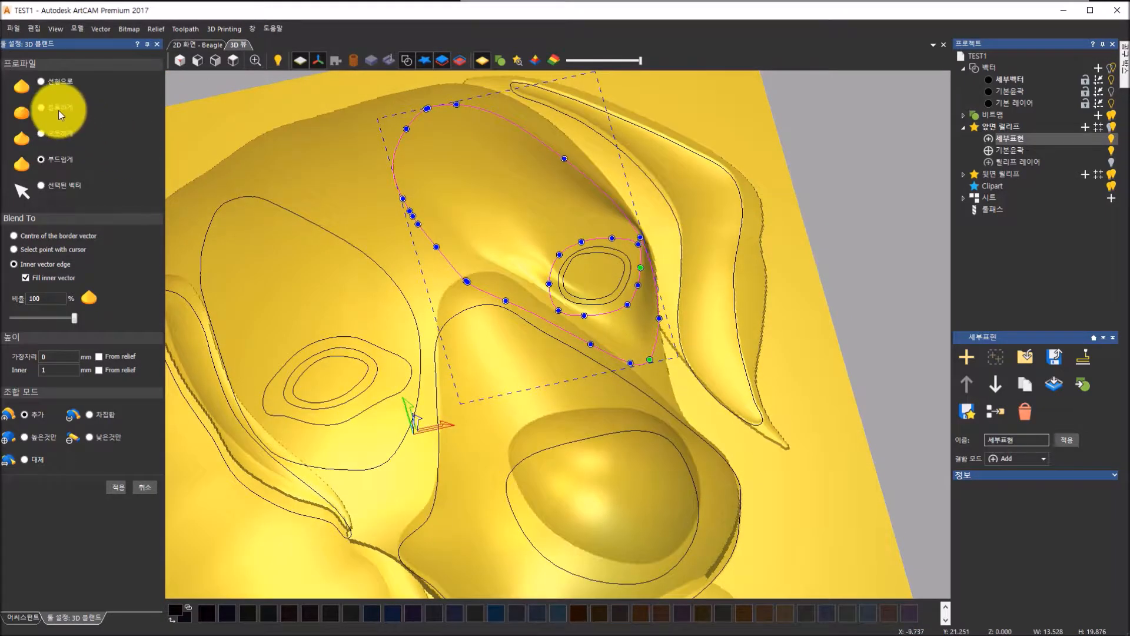
{"action": "left_click", "coordinate": [42, 107]}
{"action": "left_click_drag", "start_coordinate": [187, 116], "coordinate": [597, 252]}
- Set the brow blend beside the small ear to the 선형으로 profile and apply it
{"action": "left_click", "coordinate": [40, 80]}
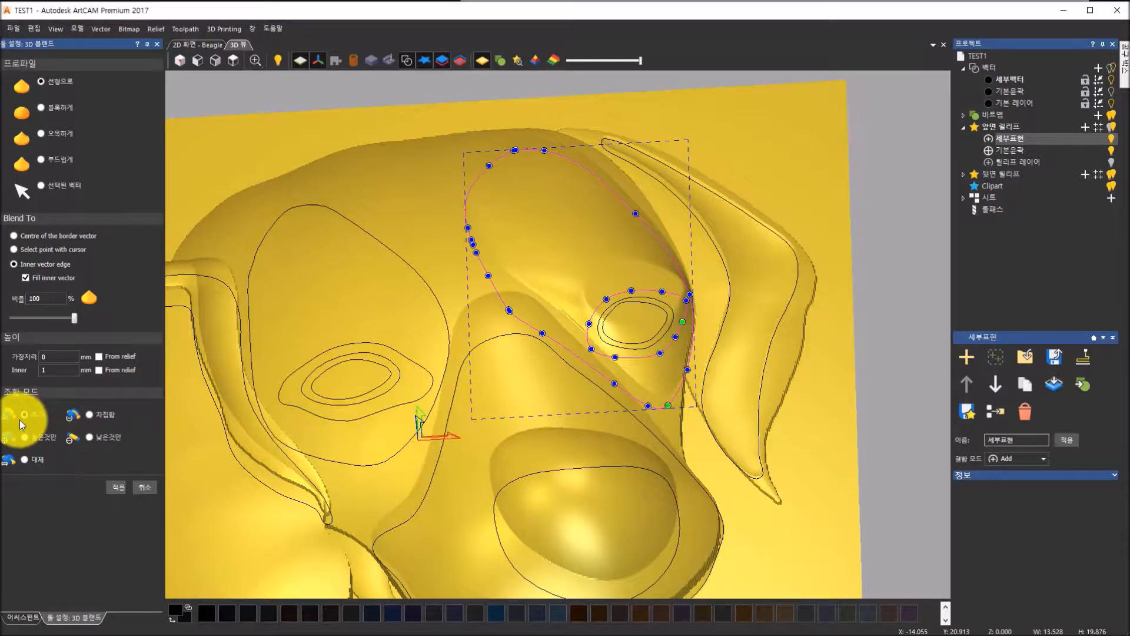
{"action": "left_click", "coordinate": [115, 488]}
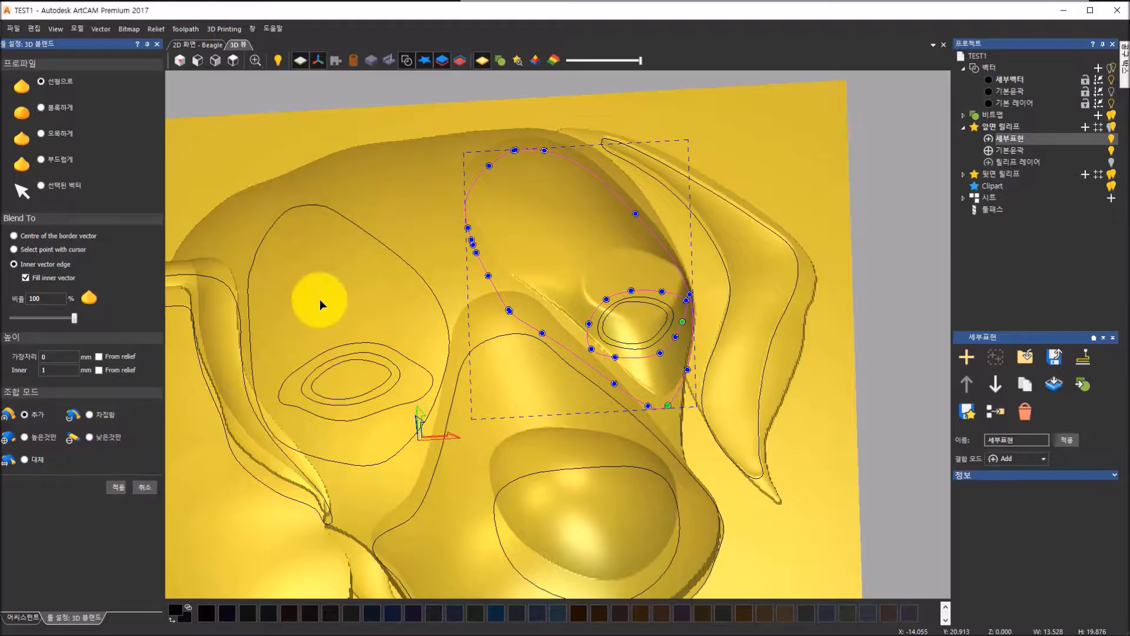
- Apply the same 3D Blend between the brow outline and outer eye outline beside the large ear, and close the blend tool
{"action": "left_click", "coordinate": [393, 254]}
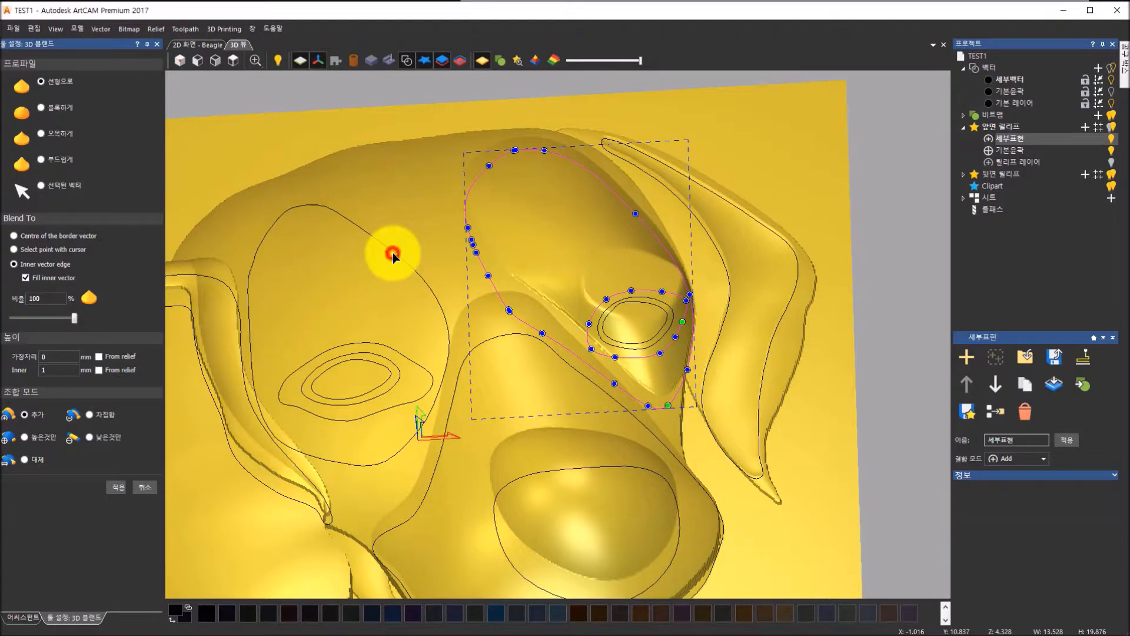
{"action": "left_click", "coordinate": [386, 346], "text": "shift"}
{"action": "left_click_drag", "start_coordinate": [365, 316], "coordinate": [375, 408]}
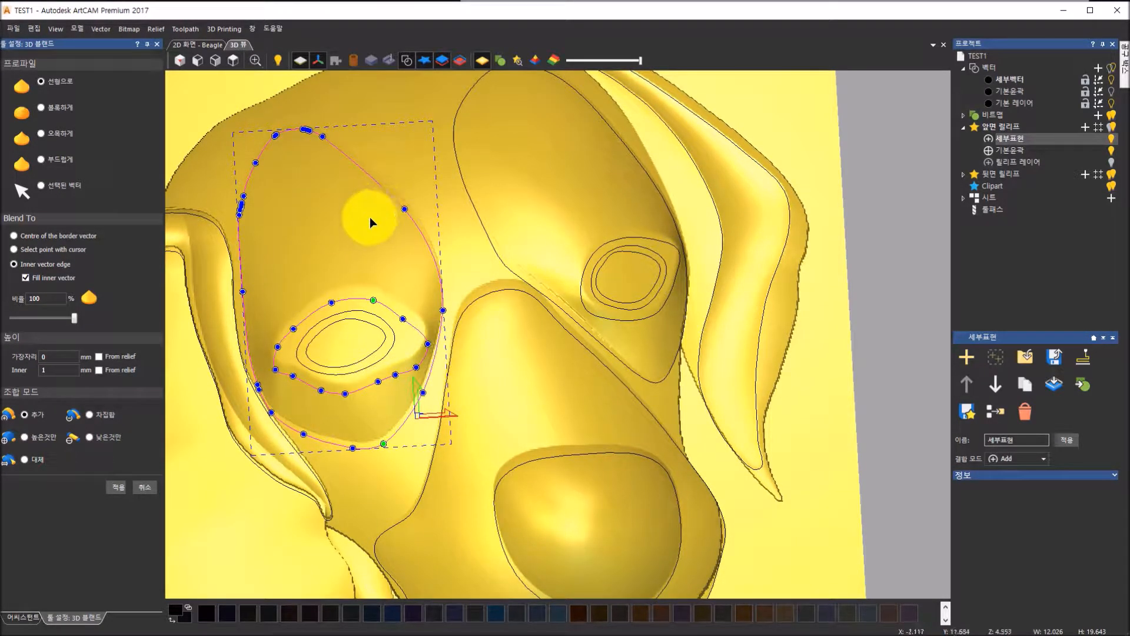
{"action": "left_click", "coordinate": [115, 486]}
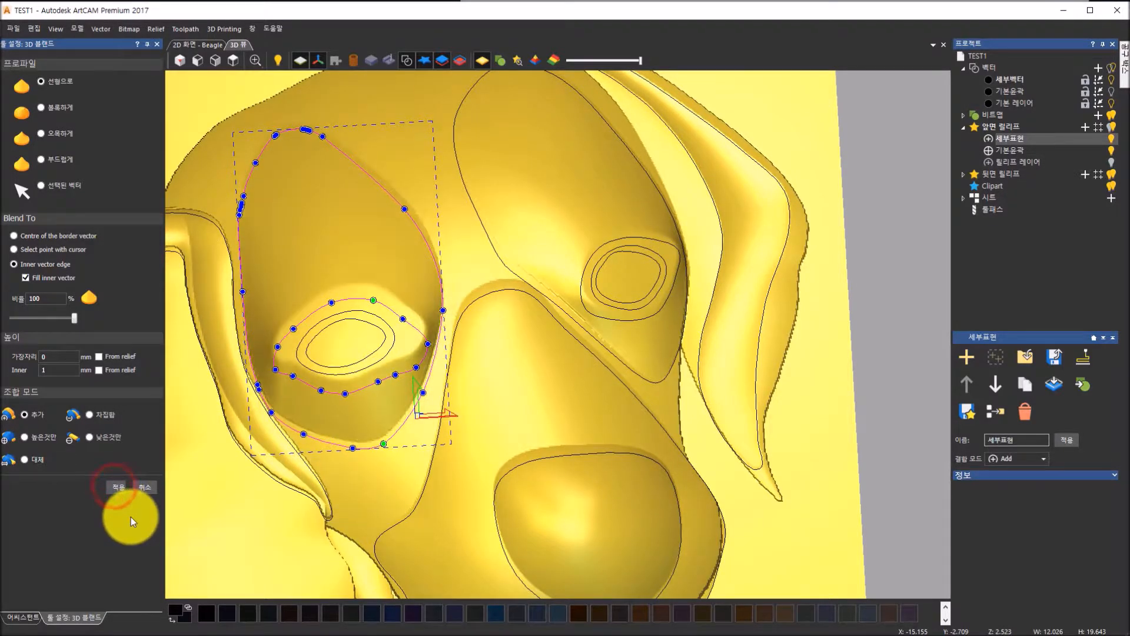
{"action": "left_click", "coordinate": [143, 490]}
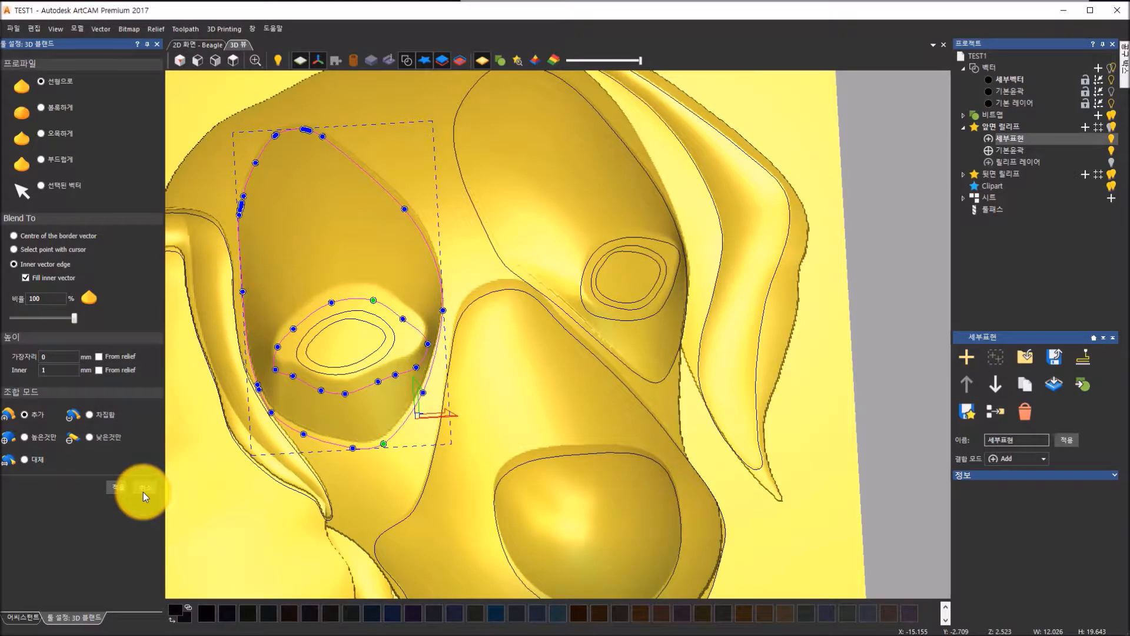
{"action": "key", "text": "Escape"}
- Select the middle and outer outlines of the eye beside the large ear and open them in the Shape Editor
{"action": "scroll", "coordinate": [441, 446], "scroll_direction": "down", "scroll_amount": 4}
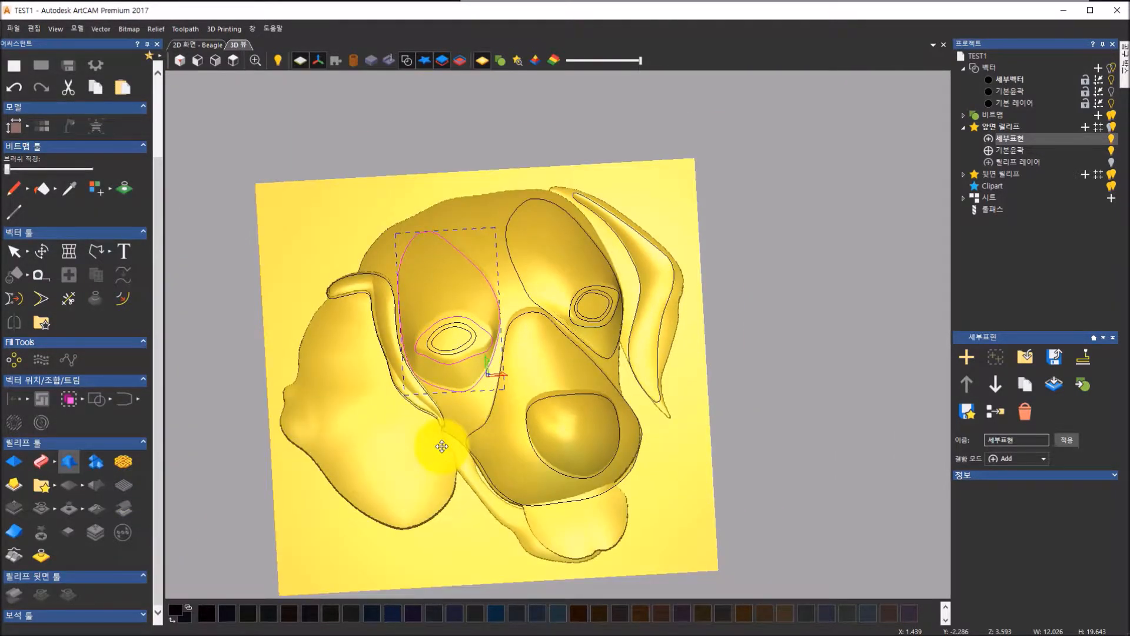
{"action": "left_click_drag", "start_coordinate": [609, 469], "coordinate": [585, 452]}
{"action": "scroll", "coordinate": [512, 285], "scroll_direction": "up", "scroll_amount": 5}
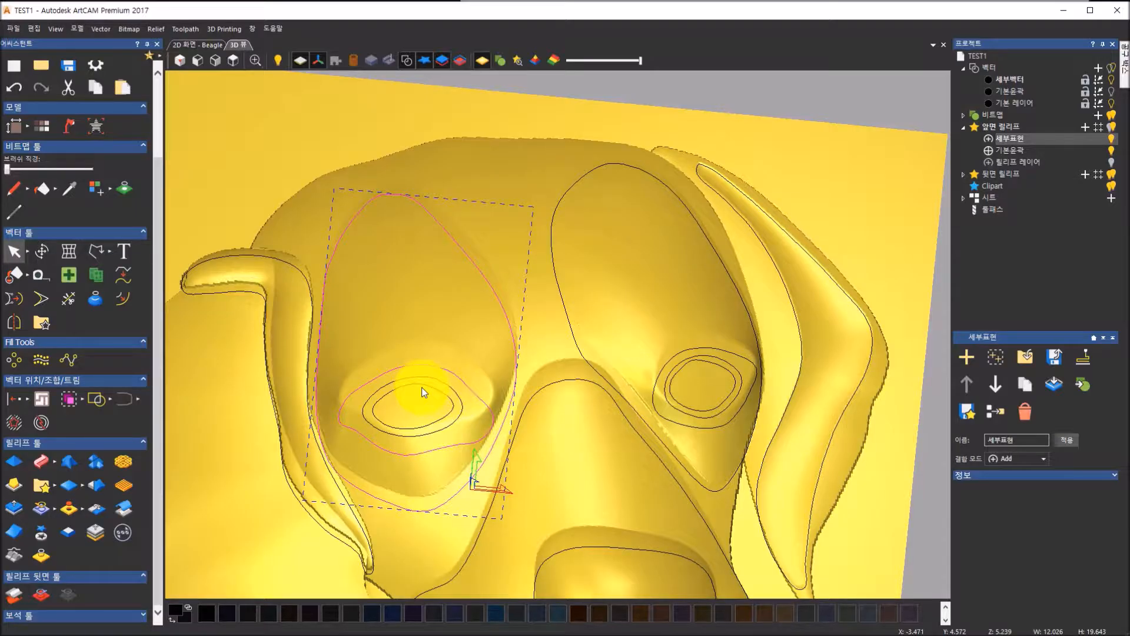
{"action": "left_click", "coordinate": [423, 386]}
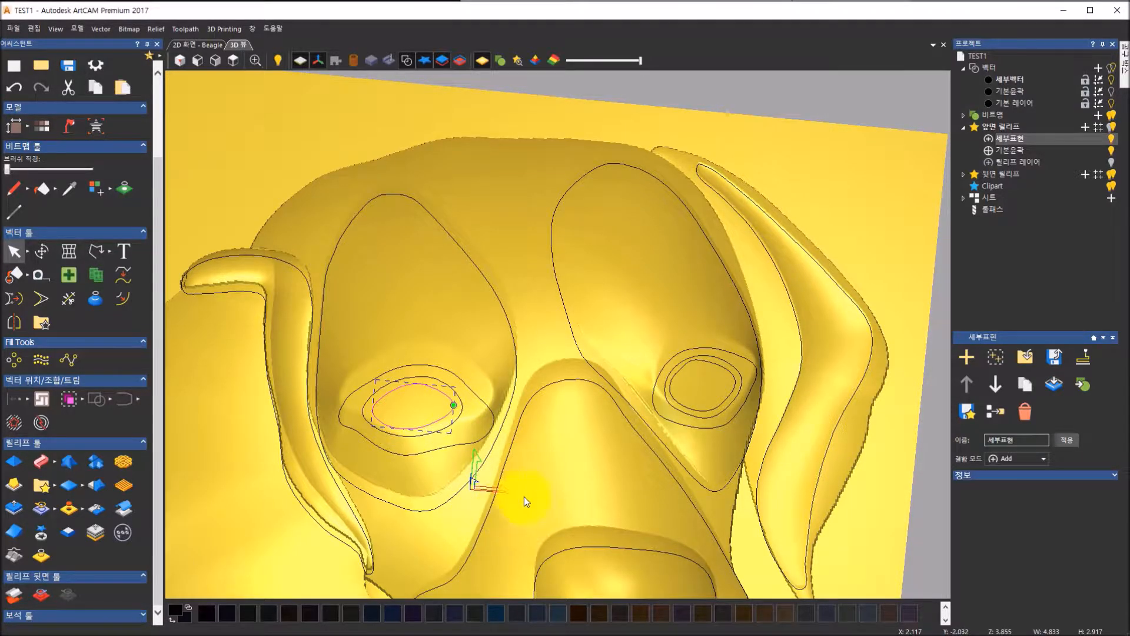
{"action": "left_click", "coordinate": [463, 404]}
{"action": "left_click", "coordinate": [477, 396], "text": "shift"}
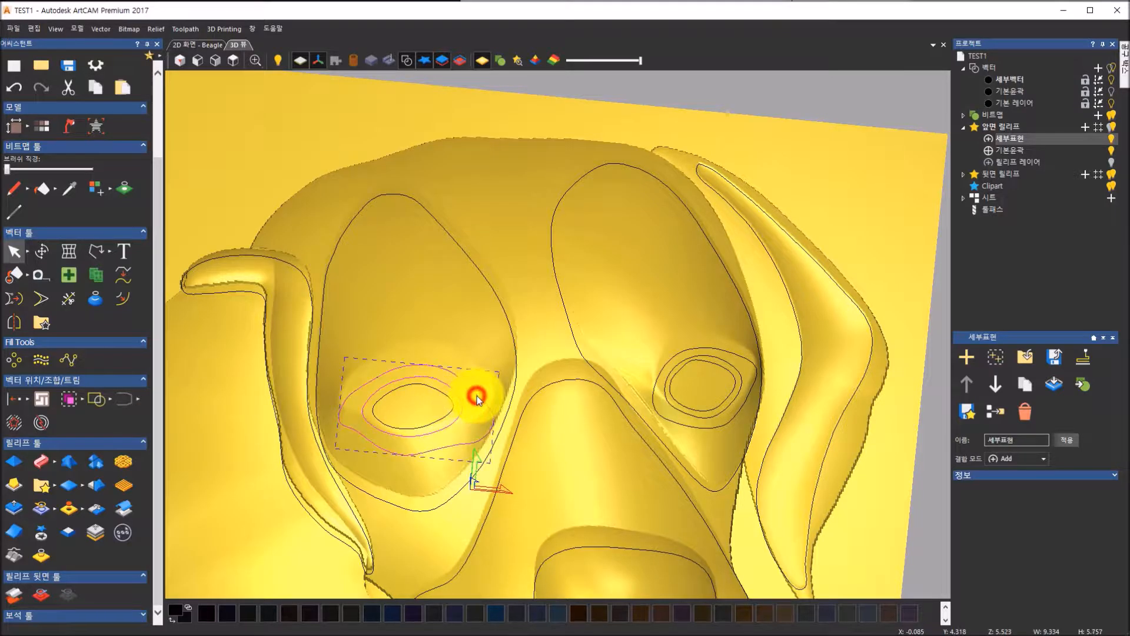
{"action": "left_click", "coordinate": [10, 465]}
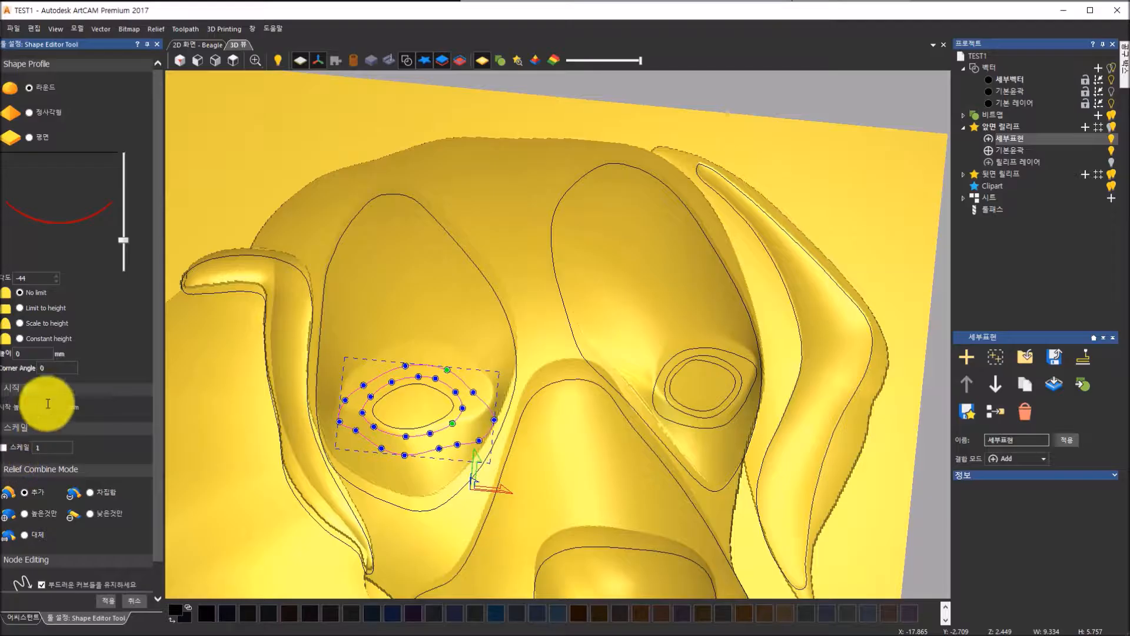
- Give the eyelid ring beside the large ear a convex round profile with an angle of 45 and apply the shape
{"action": "left_click_drag", "start_coordinate": [125, 239], "coordinate": [126, 170]}
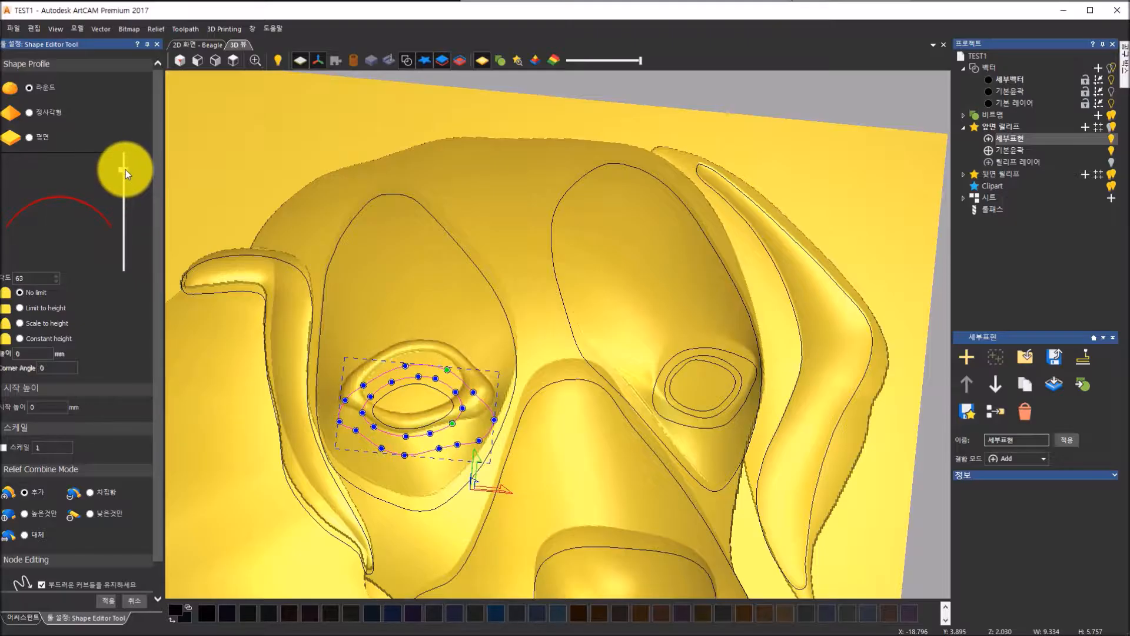
{"action": "left_click_drag", "start_coordinate": [443, 428], "coordinate": [148, 260]}
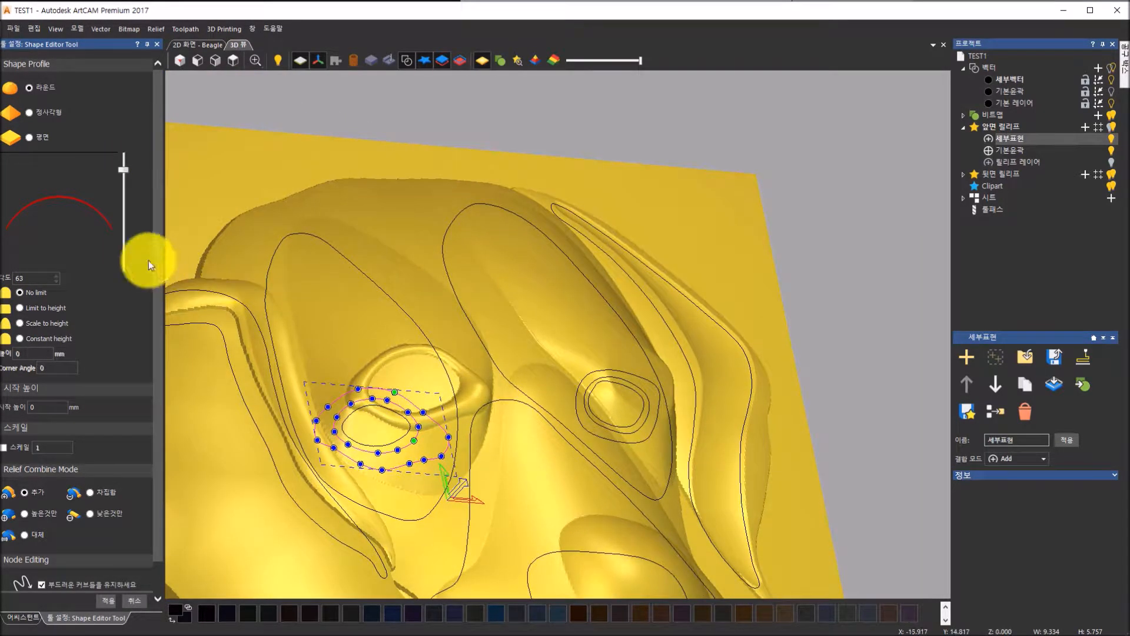
{"action": "left_click_drag", "start_coordinate": [126, 171], "coordinate": [126, 178]}
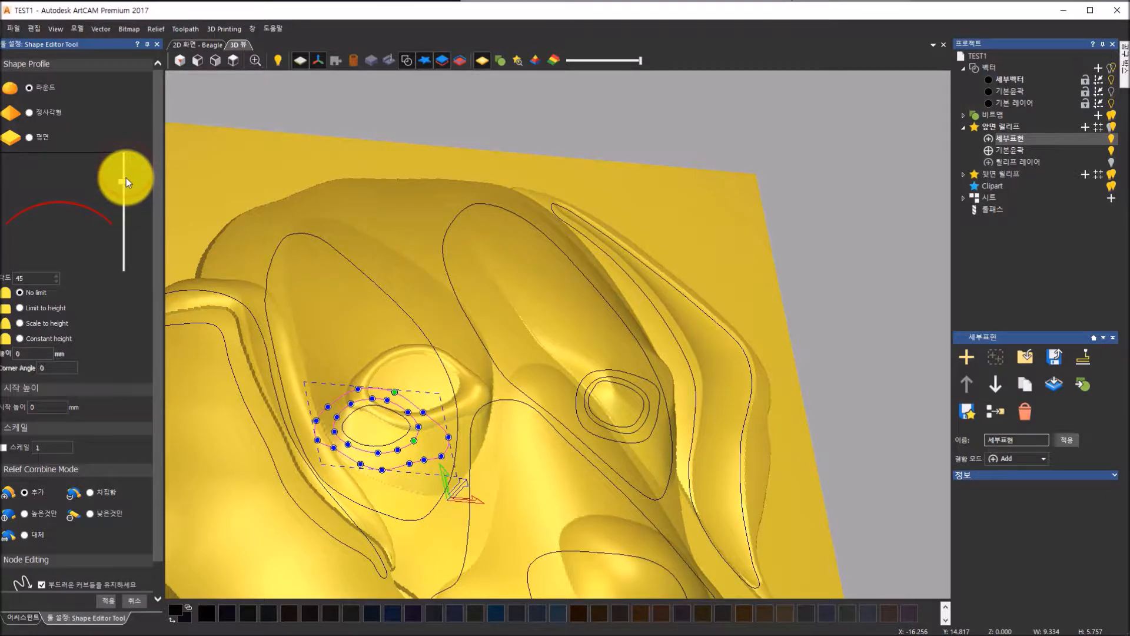
{"action": "left_click_drag", "start_coordinate": [518, 378], "coordinate": [69, 220]}
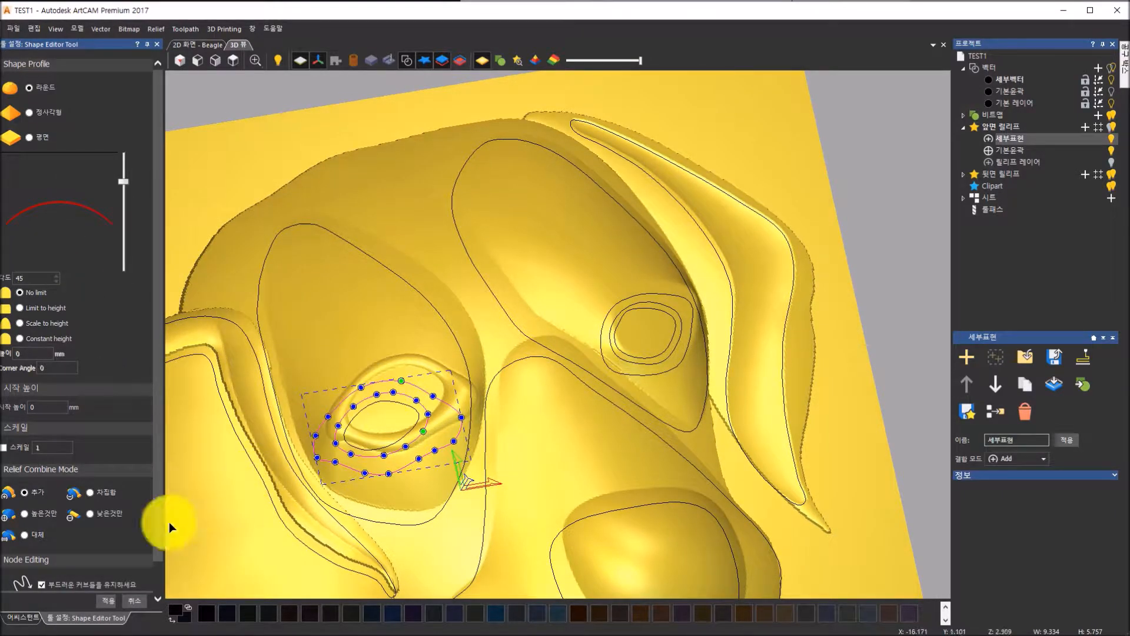
{"action": "left_click", "coordinate": [109, 600]}
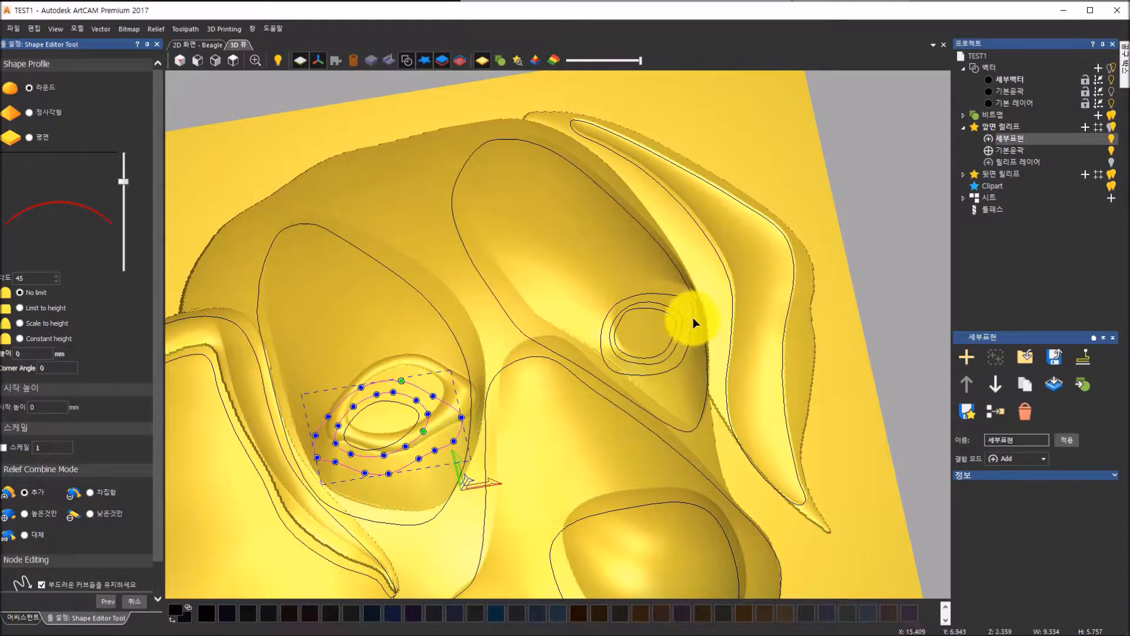
- Give the eyelid ring beside the small ear, between its middle and outer outlines, a convex round profile with an angle of 63 and apply it
{"action": "left_click", "coordinate": [672, 293]}
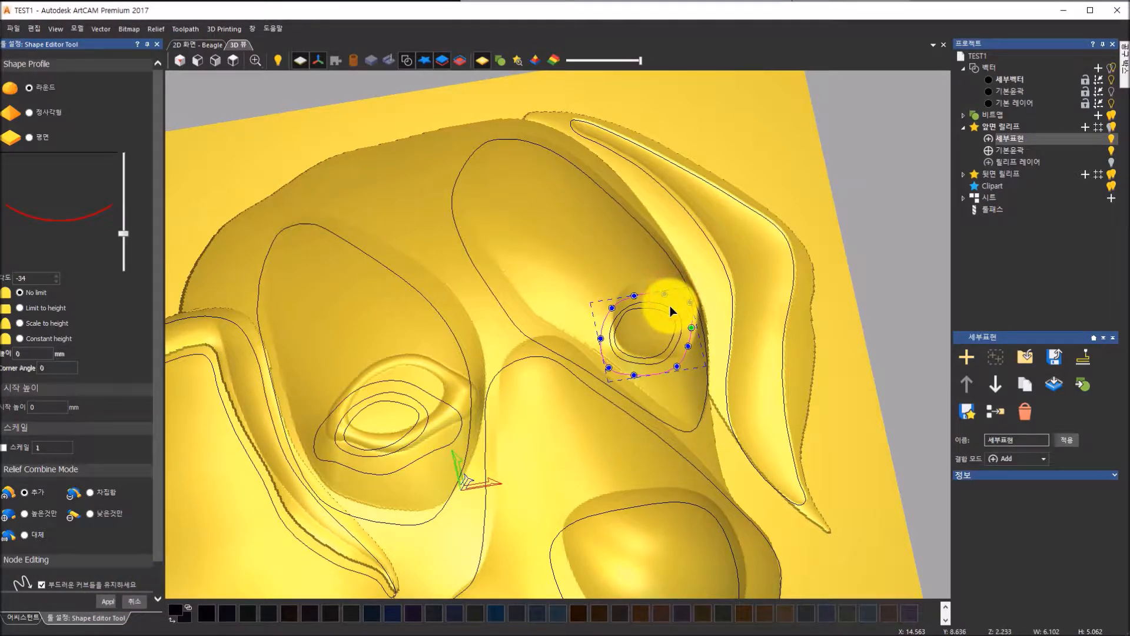
{"action": "left_click", "coordinate": [670, 305], "text": "shift"}
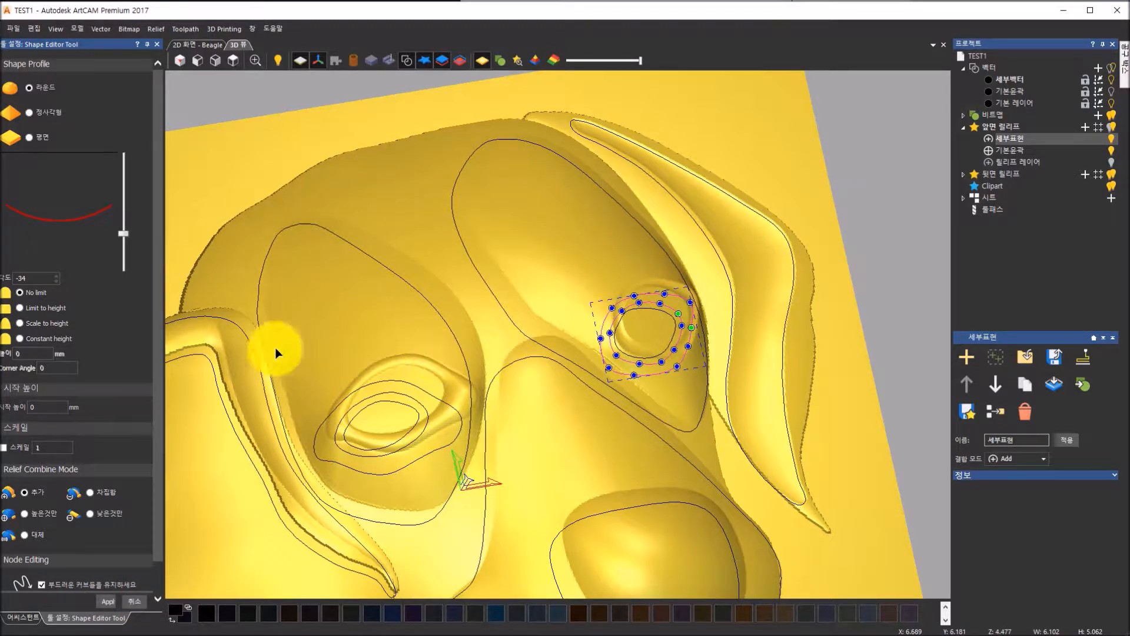
{"action": "left_click_drag", "start_coordinate": [127, 235], "coordinate": [126, 178]}
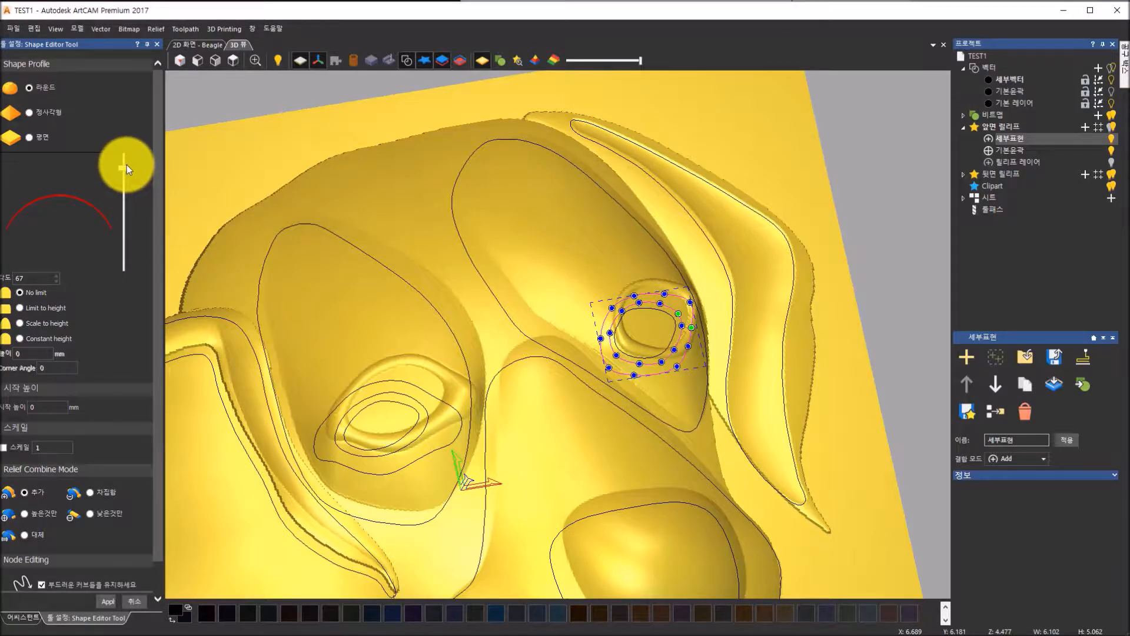
{"action": "left_click_drag", "start_coordinate": [126, 167], "coordinate": [126, 169]}
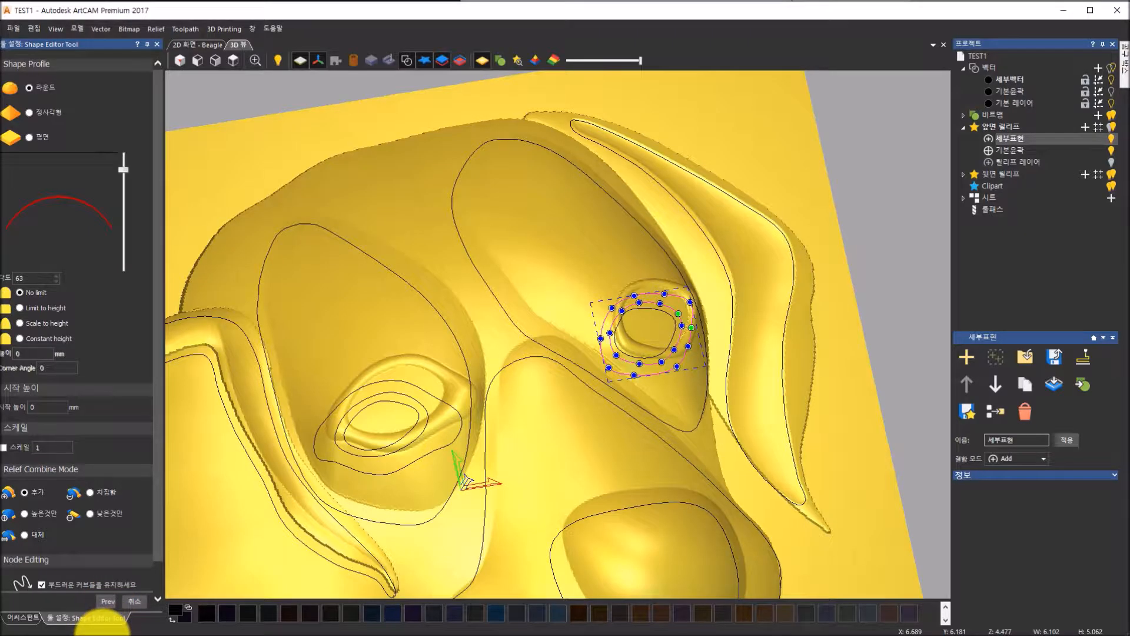
- Apply a convex round profile with an angle of 42 to the inner outlines of both eyes and close the Shape Editor
{"action": "left_click", "coordinate": [397, 404]}
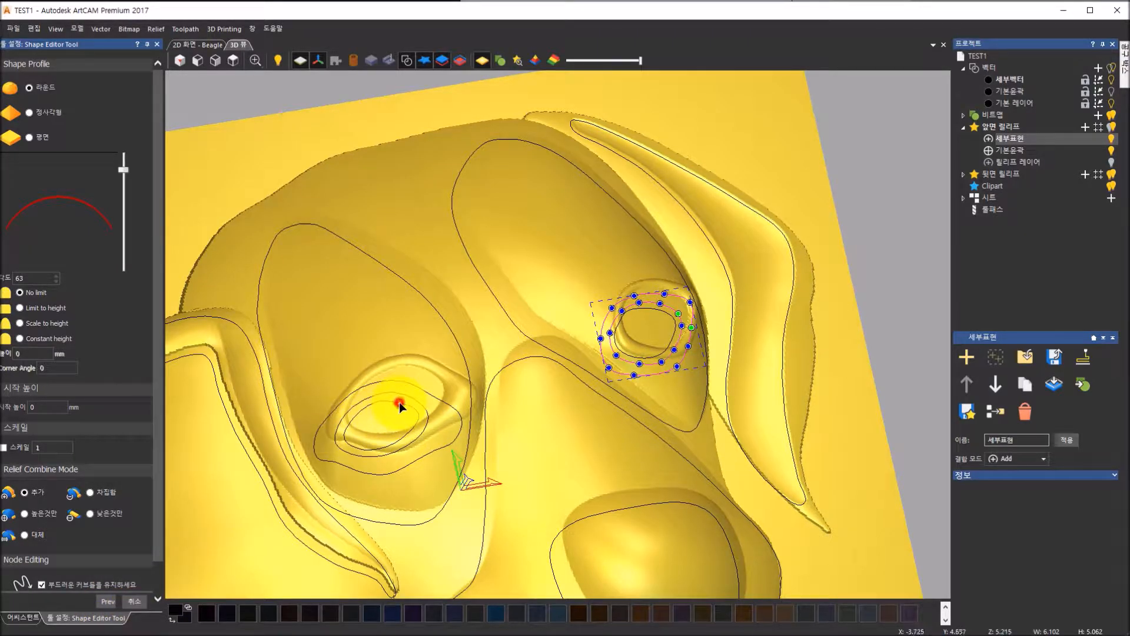
{"action": "left_click", "coordinate": [645, 306]}
{"action": "middle_click_drag", "start_coordinate": [434, 484], "coordinate": [489, 423]}
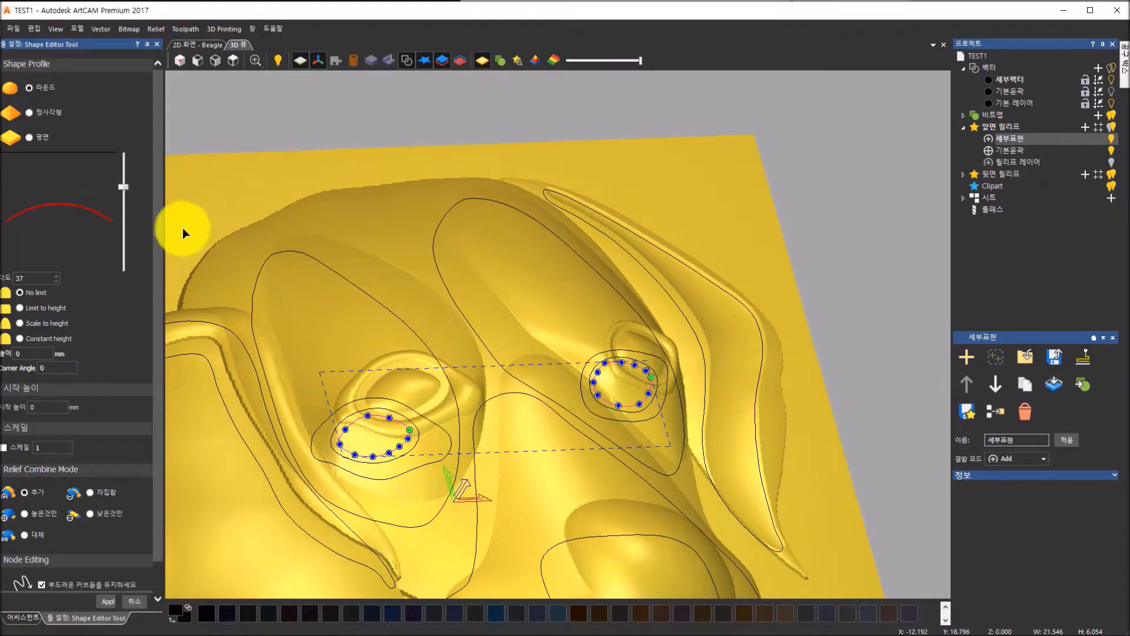
{"action": "left_click_drag", "start_coordinate": [125, 186], "coordinate": [125, 189]}
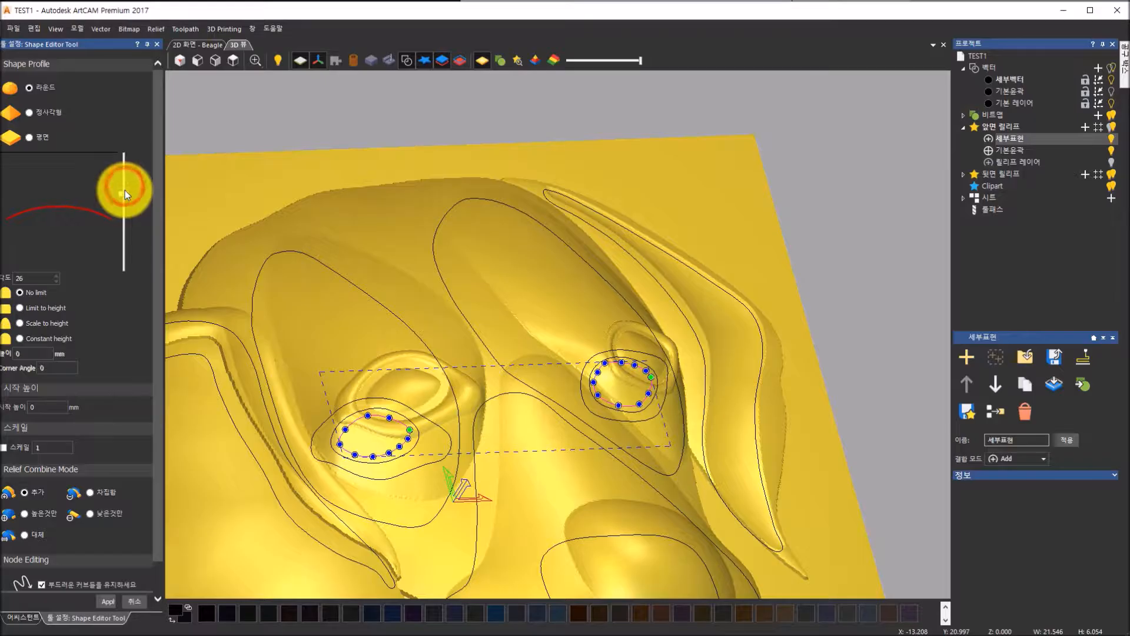
{"action": "left_click_drag", "start_coordinate": [126, 179], "coordinate": [125, 179]}
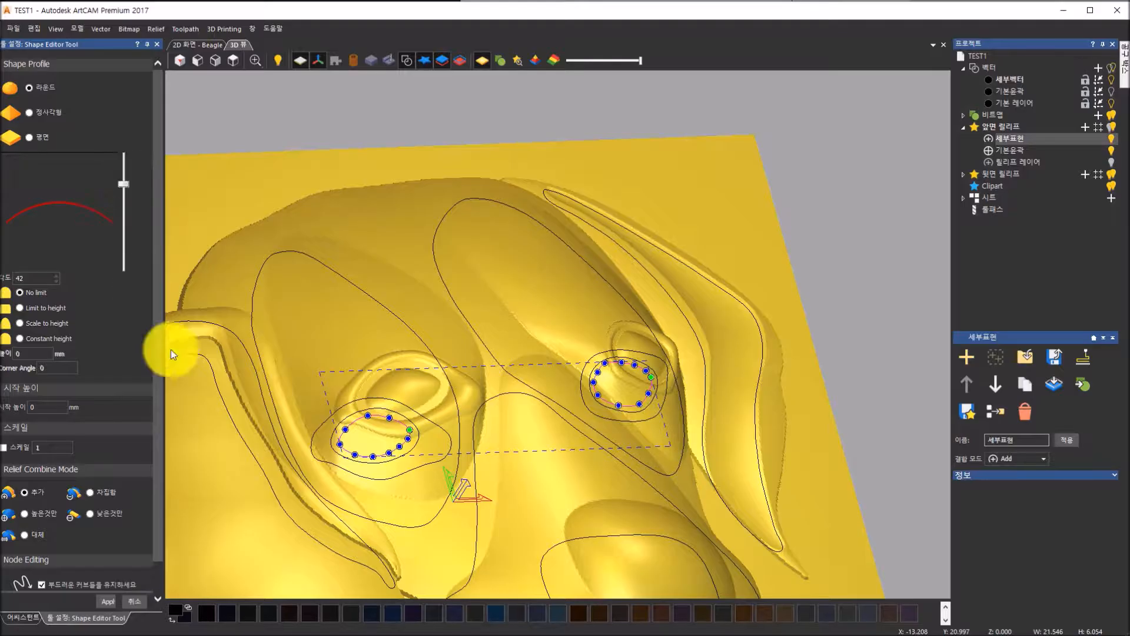
{"action": "left_click_drag", "start_coordinate": [407, 462], "coordinate": [445, 367]}
{"action": "left_click_drag", "start_coordinate": [514, 422], "coordinate": [530, 446]}
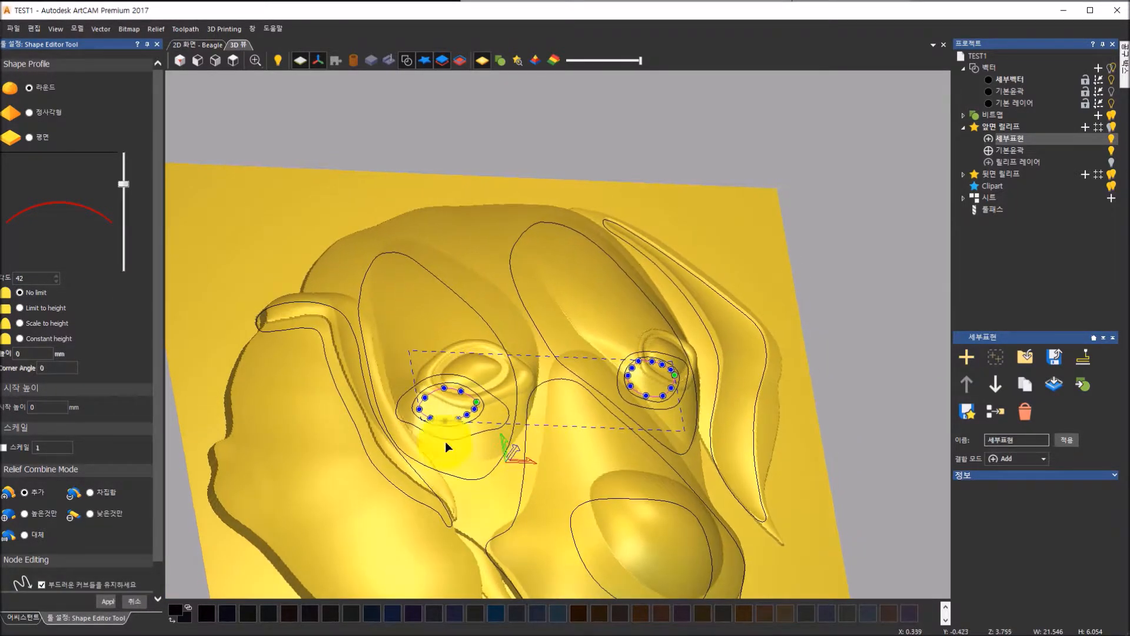
{"action": "left_click", "coordinate": [108, 603]}
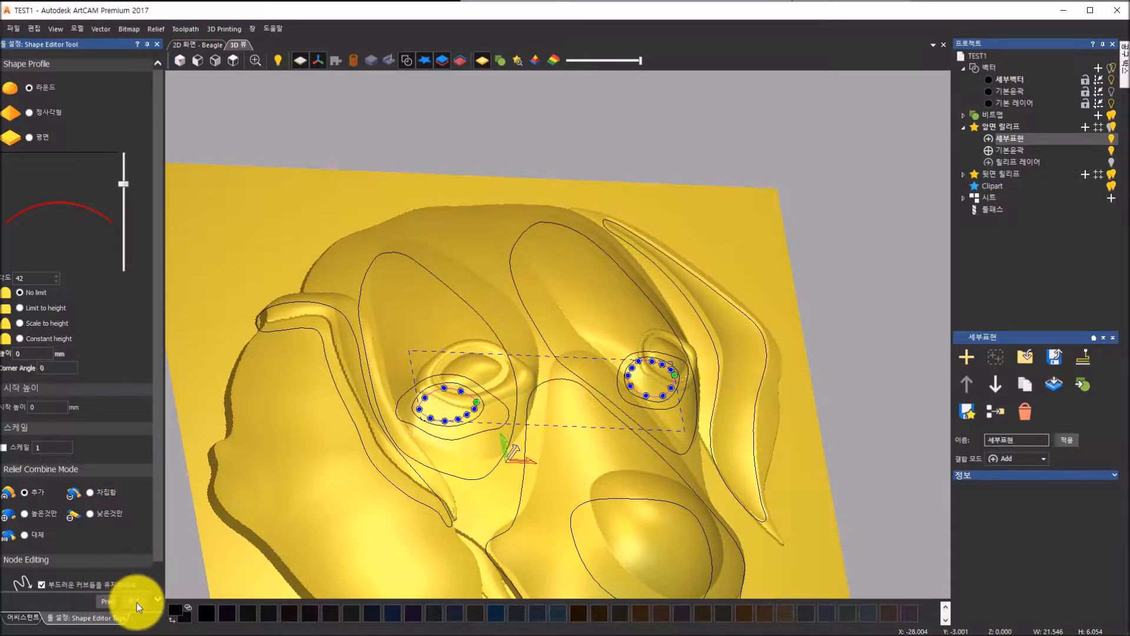
{"action": "left_click", "coordinate": [136, 602]}
- Hide the vectors in the 3D view and examine the eyes and the whole dog relief from several angles
{"action": "left_click_drag", "start_coordinate": [669, 278], "coordinate": [540, 407]}
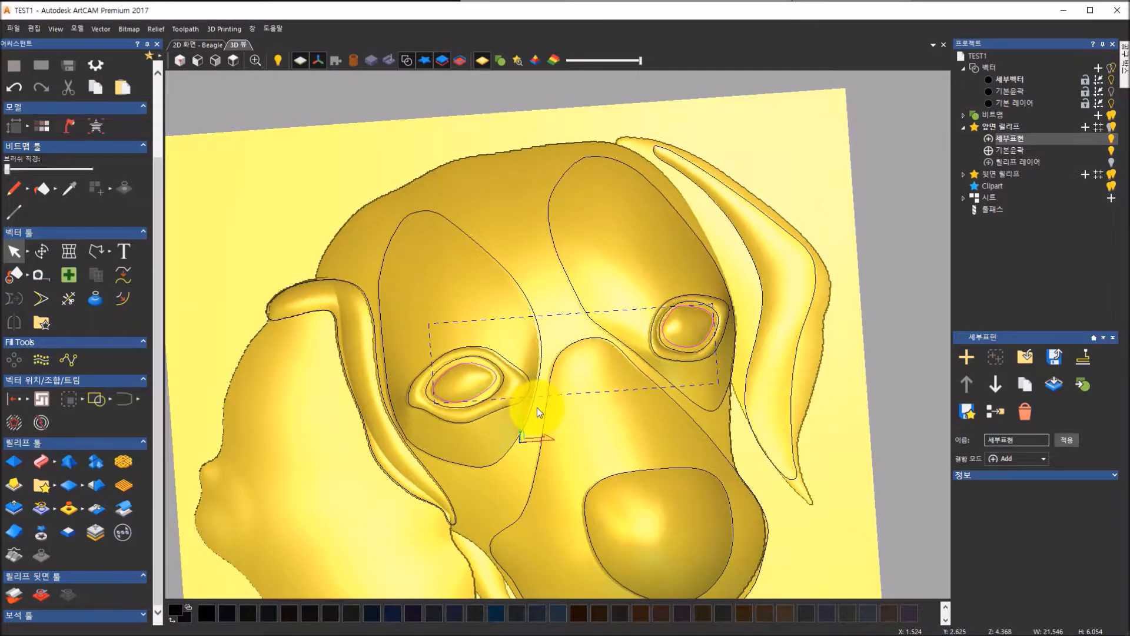
{"action": "scroll", "coordinate": [537, 407], "scroll_direction": "down", "scroll_amount": 3}
{"action": "left_click_drag", "start_coordinate": [535, 428], "coordinate": [564, 396]}
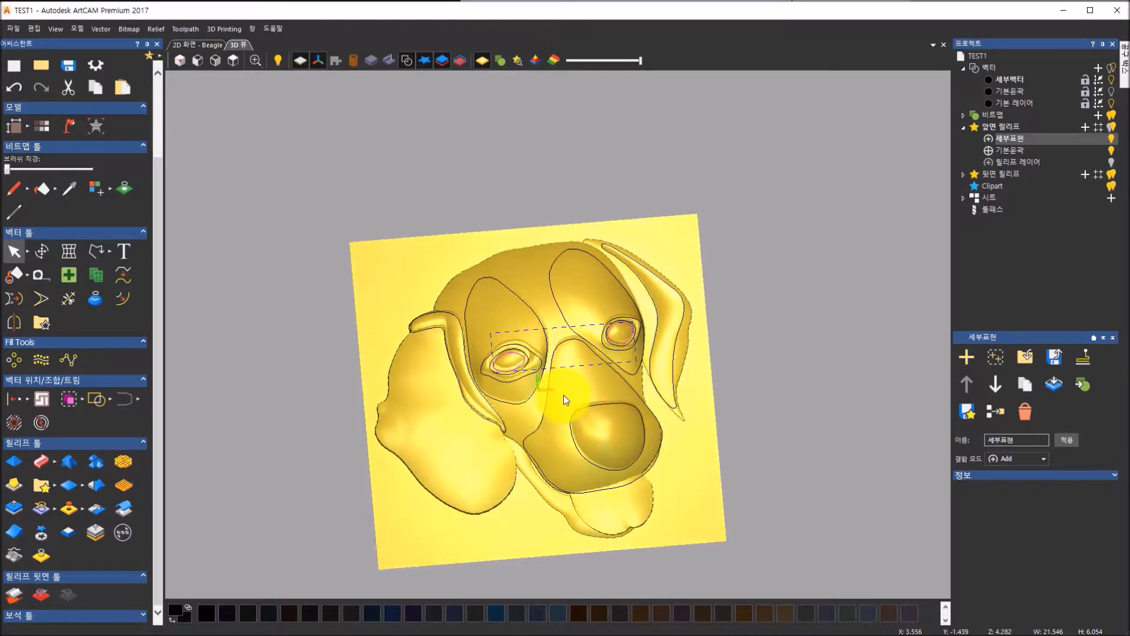
{"action": "left_click", "coordinate": [407, 60]}
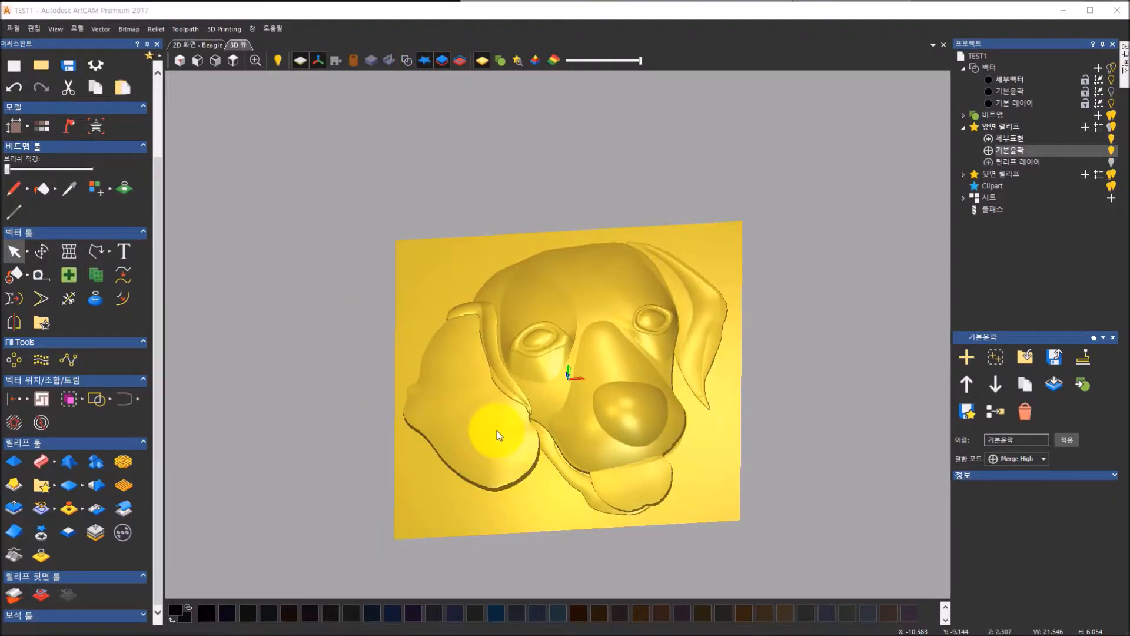
{"action": "left_click_drag", "start_coordinate": [496, 434], "coordinate": [504, 320]}
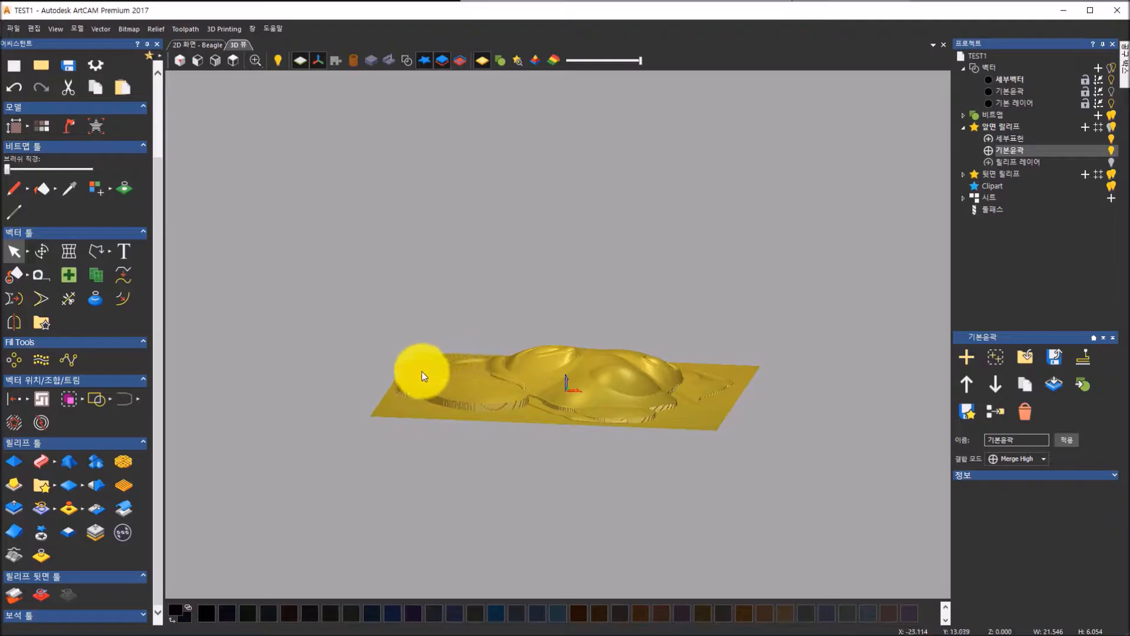
{"action": "left_click_drag", "start_coordinate": [631, 404], "coordinate": [489, 326]}
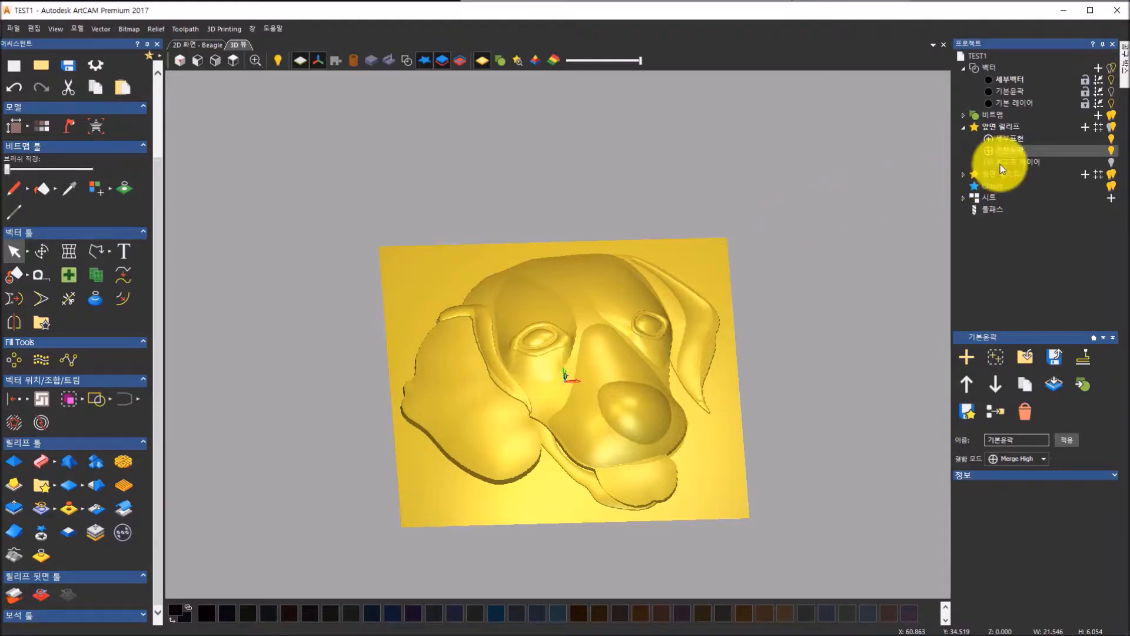
- Hide the 세부표현 relief layer, then activate the 기본윤곽 vector layer and show its vectors in the 3D view
{"action": "left_click", "coordinate": [1014, 153]}
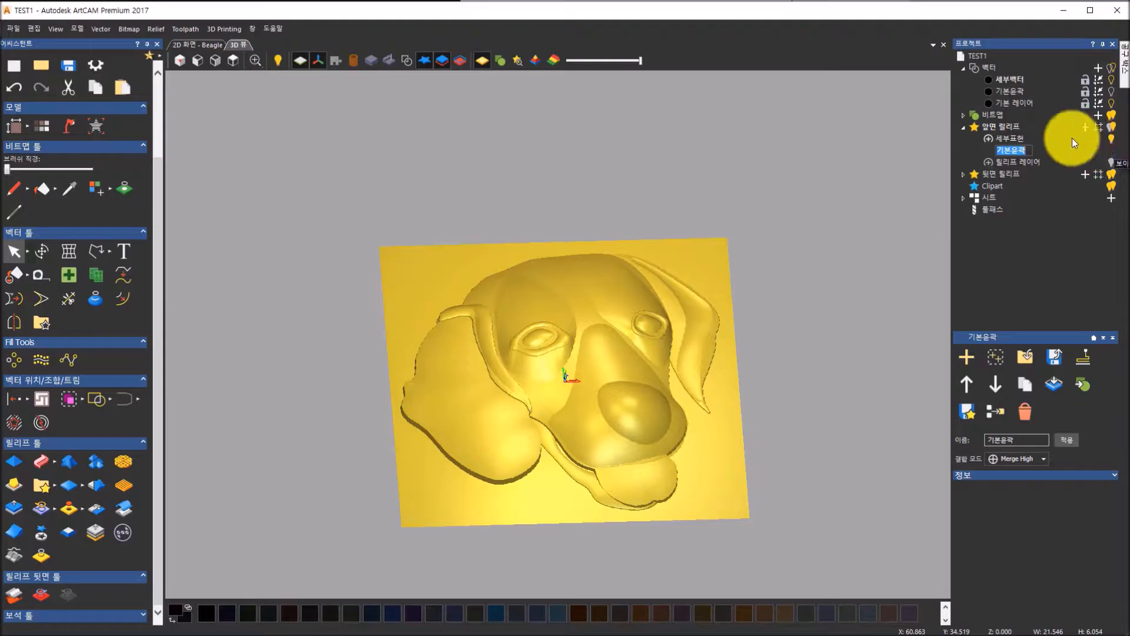
{"action": "left_click", "coordinate": [1005, 140]}
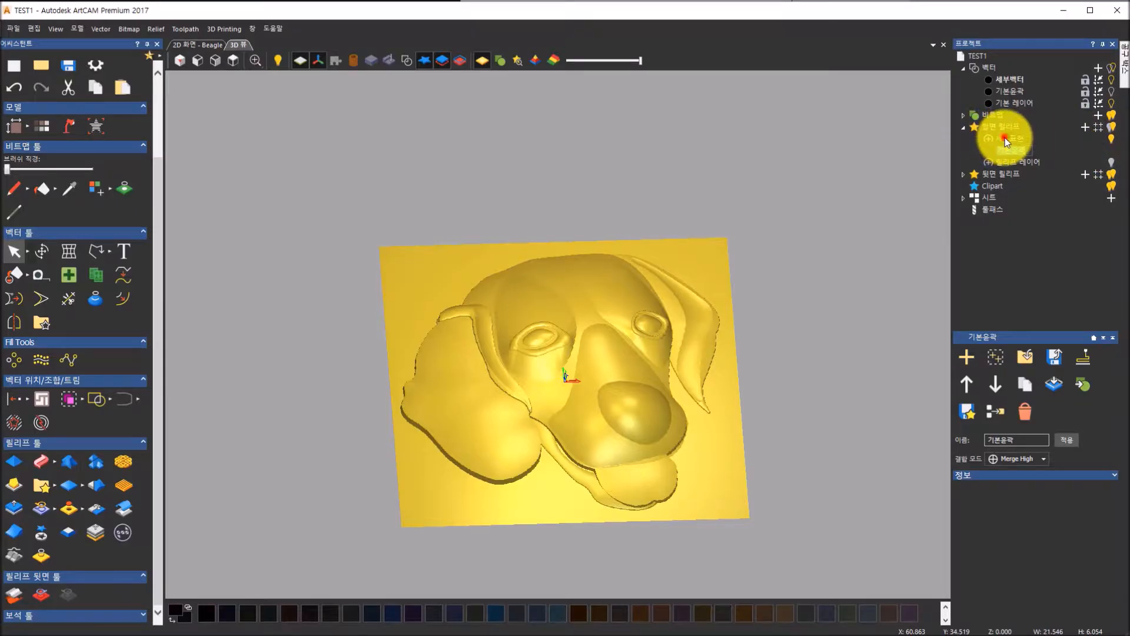
{"action": "left_click", "coordinate": [1111, 138]}
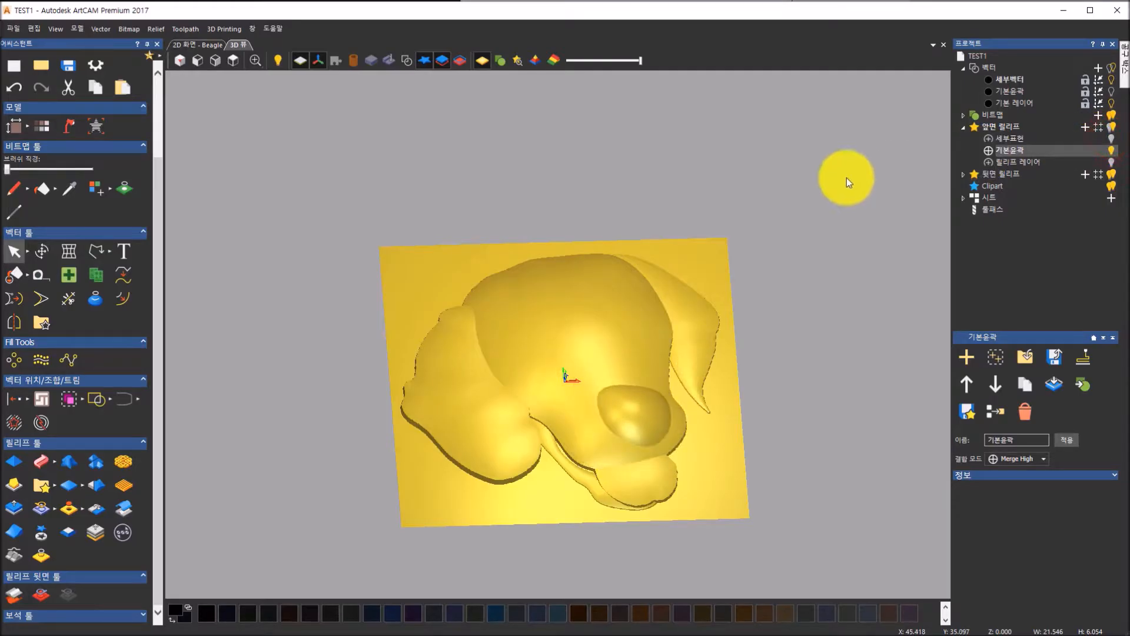
{"action": "mouse_move", "coordinate": [555, 250]}
{"action": "left_mouse_down"}
{"action": "mouse_move", "coordinate": [507, 313]}
{"action": "mouse_move", "coordinate": [499, 265]}
{"action": "mouse_move", "coordinate": [523, 235]}
{"action": "mouse_move", "coordinate": [558, 235]}
{"action": "left_mouse_up"}
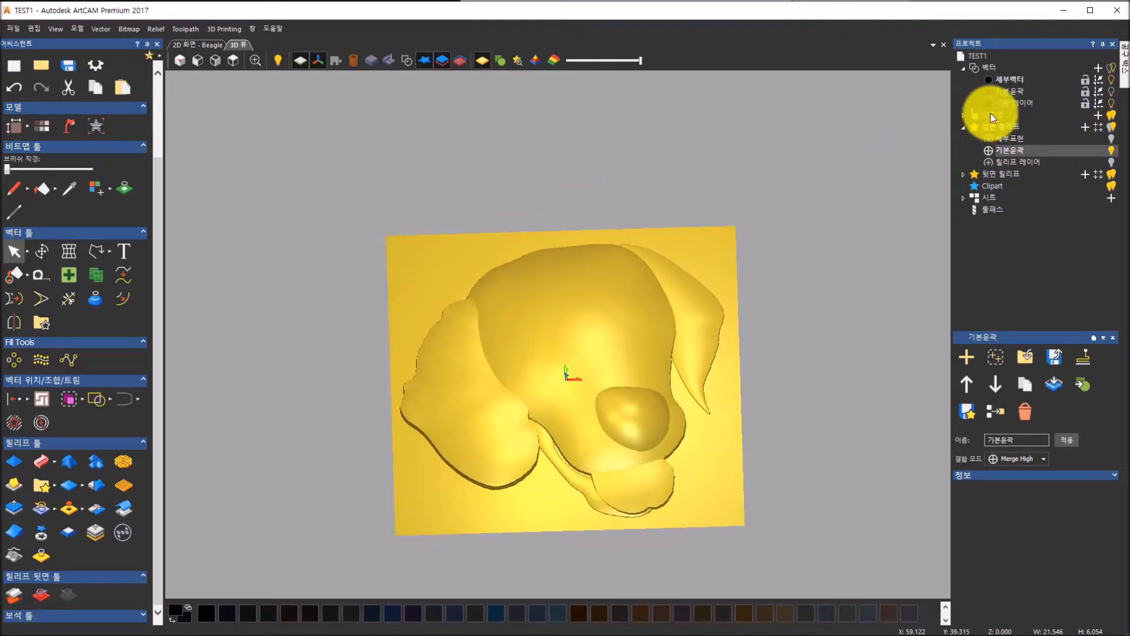
{"action": "left_click", "coordinate": [1021, 93]}
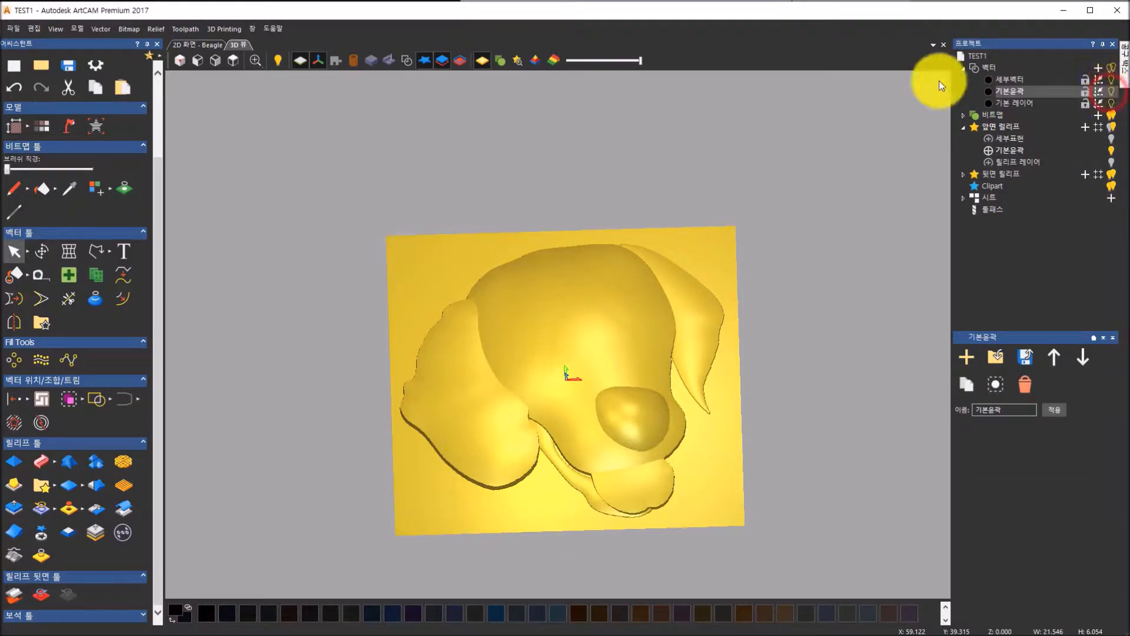
{"action": "left_click", "coordinate": [407, 62]}
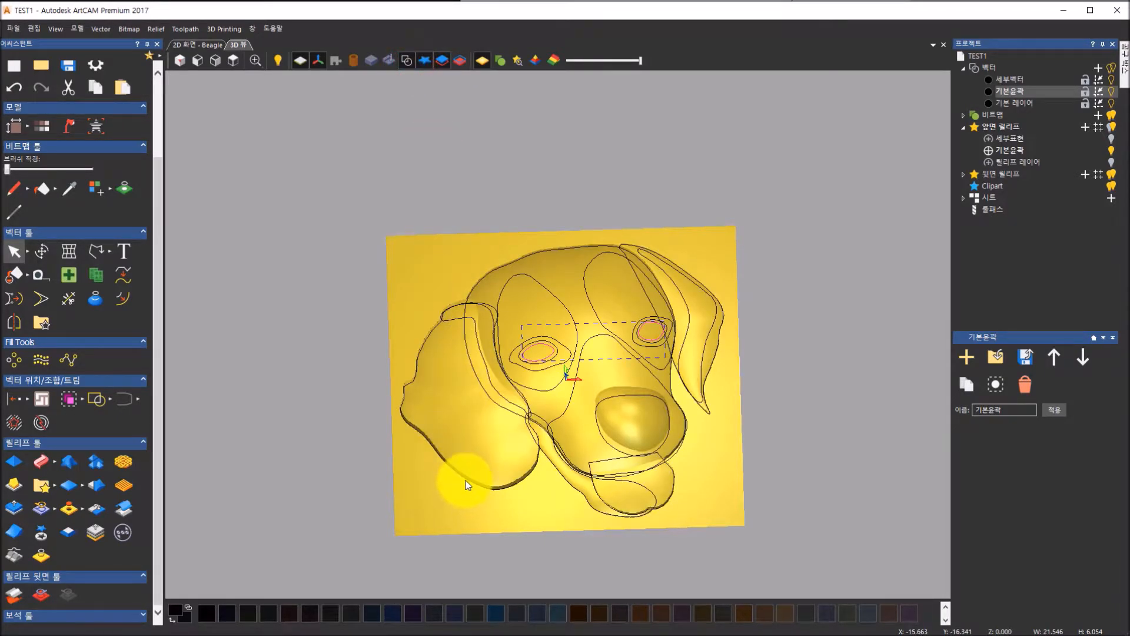
- Select the large ear's outer outline and open it in the Fade Relief tool
{"action": "scroll", "coordinate": [478, 532], "scroll_direction": "up", "scroll_amount": 3}
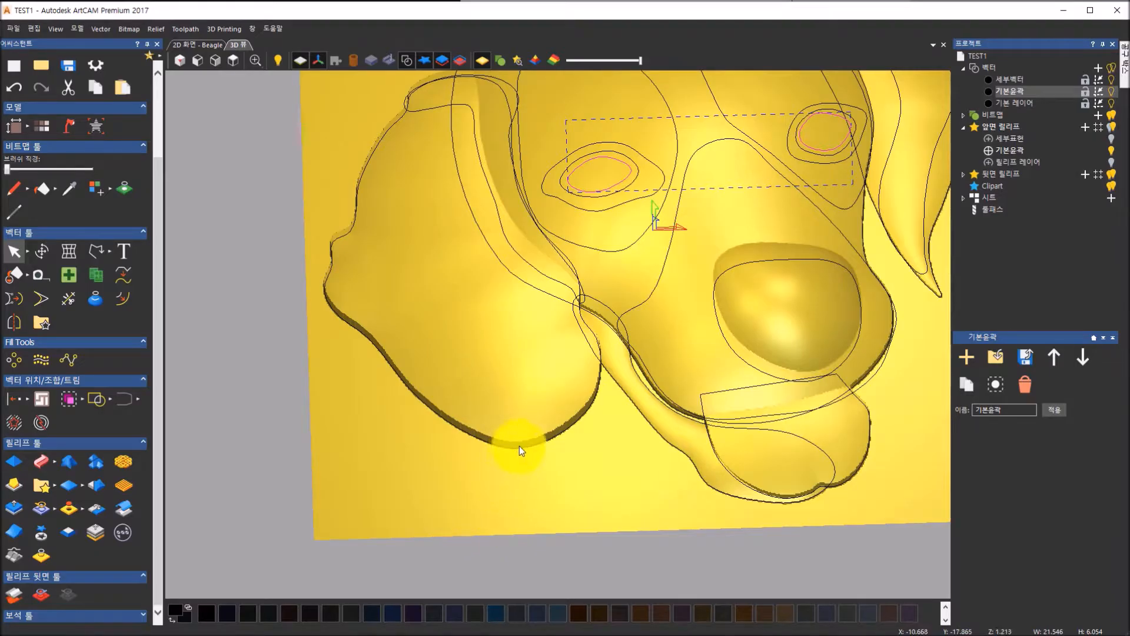
{"action": "left_click", "coordinate": [521, 448]}
{"action": "scroll", "coordinate": [521, 448], "scroll_direction": "down", "scroll_amount": 3}
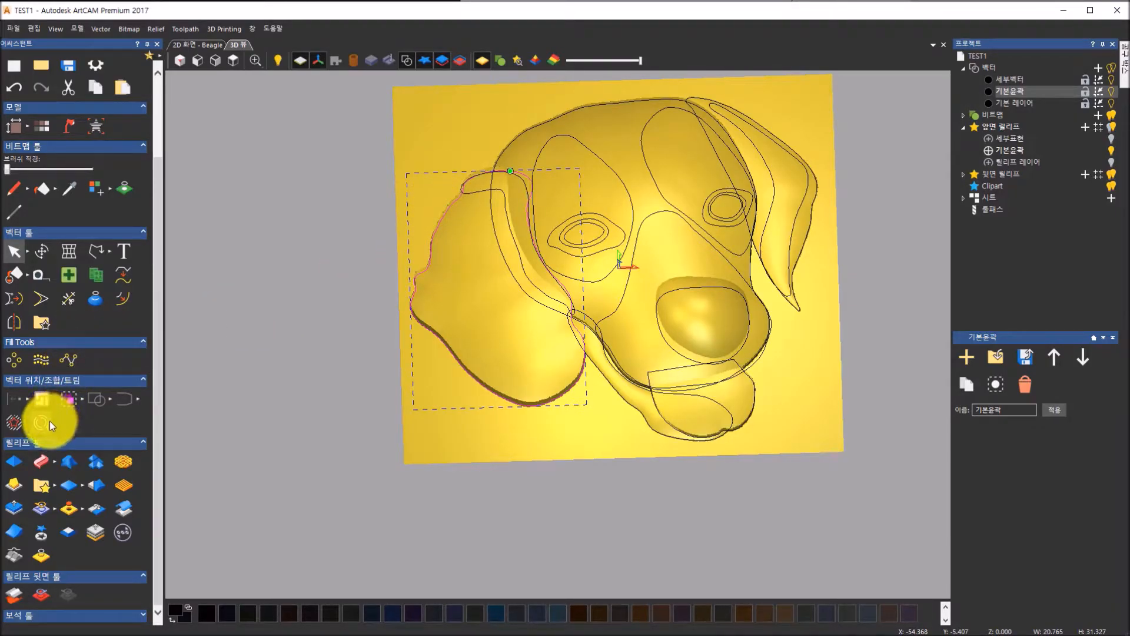
{"action": "left_click", "coordinate": [16, 535]}
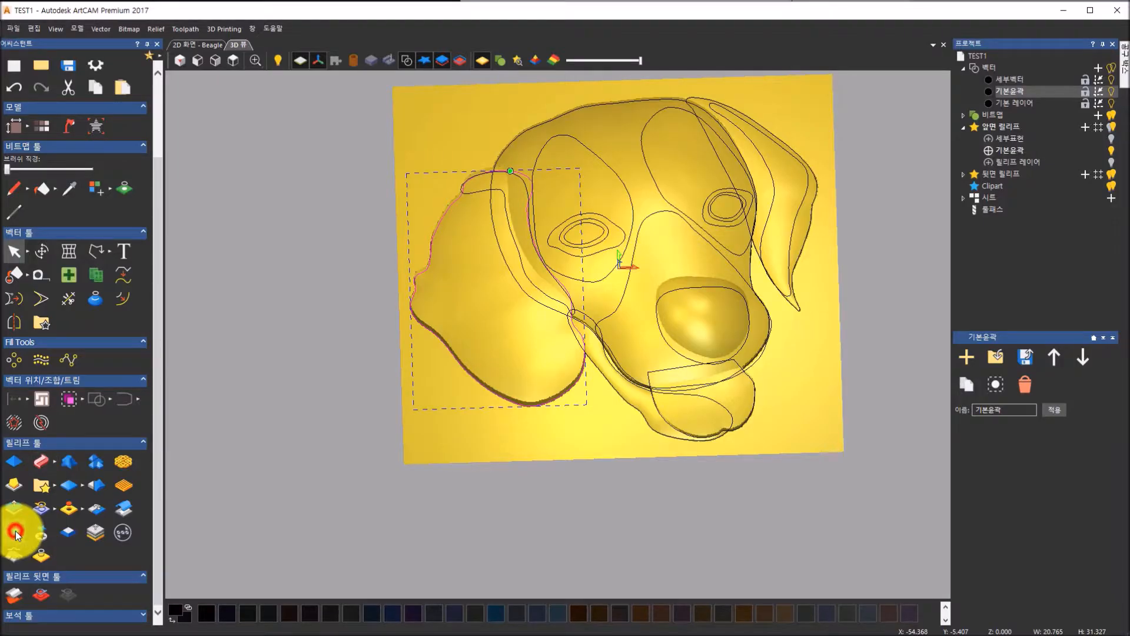
- Place the large ear's linear fade from X -11.186, Y 3.814 near its inner edge to X -33.183, Y -12.605 beyond its outer edge
{"action": "left_click_drag", "start_coordinate": [451, 390], "coordinate": [337, 238]}
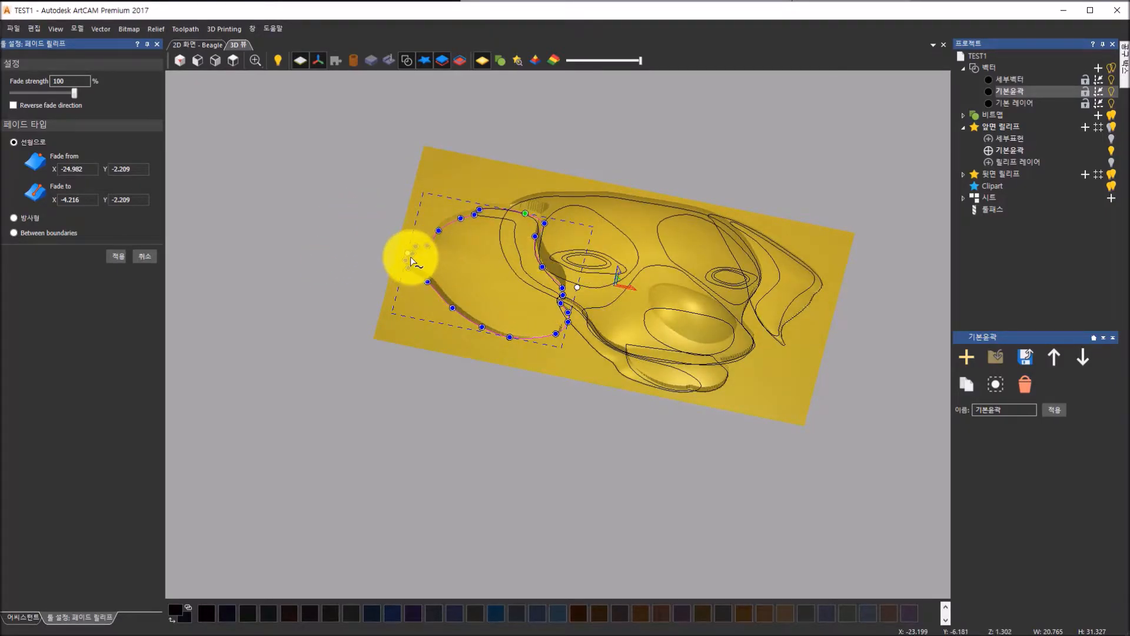
{"action": "left_click_drag", "start_coordinate": [406, 253], "coordinate": [330, 279]}
{"action": "left_click_drag", "start_coordinate": [542, 338], "coordinate": [634, 273]}
{"action": "left_click_drag", "start_coordinate": [601, 234], "coordinate": [442, 215]}
{"action": "left_click_drag", "start_coordinate": [732, 316], "coordinate": [522, 274]}
{"action": "scroll", "coordinate": [482, 237], "scroll_direction": "up", "scroll_amount": 3}
{"action": "scroll", "coordinate": [505, 291], "scroll_direction": "down", "scroll_amount": 1}
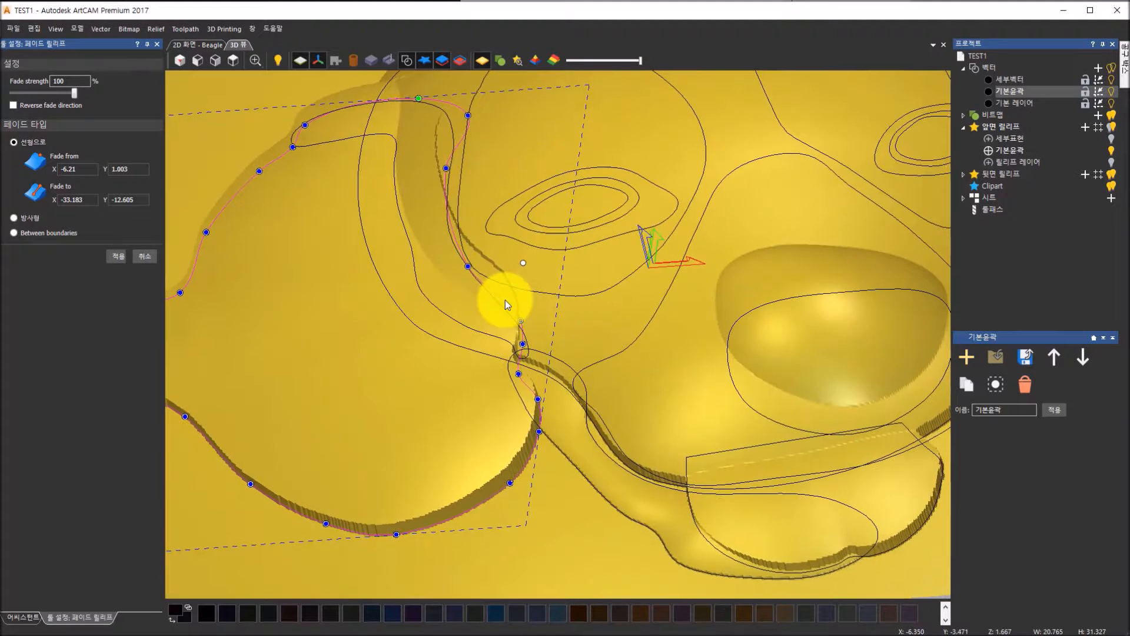
{"action": "scroll", "coordinate": [477, 283], "scroll_direction": "down", "scroll_amount": 2}
{"action": "scroll", "coordinate": [507, 283], "scroll_direction": "up", "scroll_amount": 3}
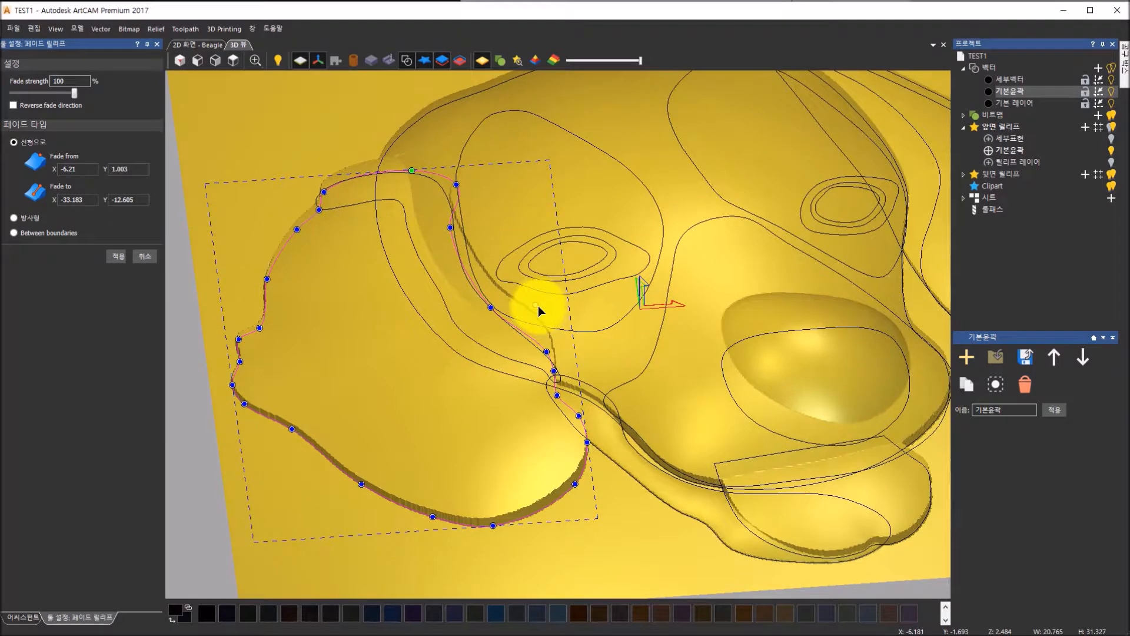
{"action": "left_click_drag", "start_coordinate": [537, 304], "coordinate": [447, 277]}
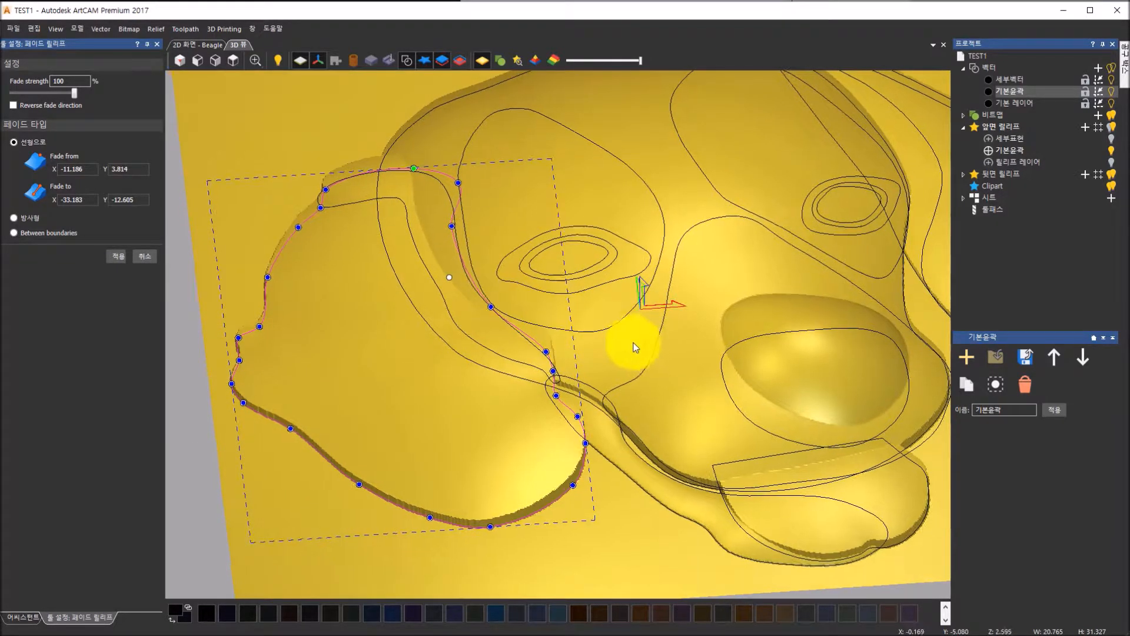
- Check the ear's height from the side and move the fade's end point to X -24.227, Y -14.217
{"action": "scroll", "coordinate": [618, 359], "scroll_direction": "up", "scroll_amount": 2}
{"action": "scroll", "coordinate": [512, 361], "scroll_direction": "down", "scroll_amount": 4}
{"action": "left_click_drag", "start_coordinate": [504, 373], "coordinate": [470, 409]}
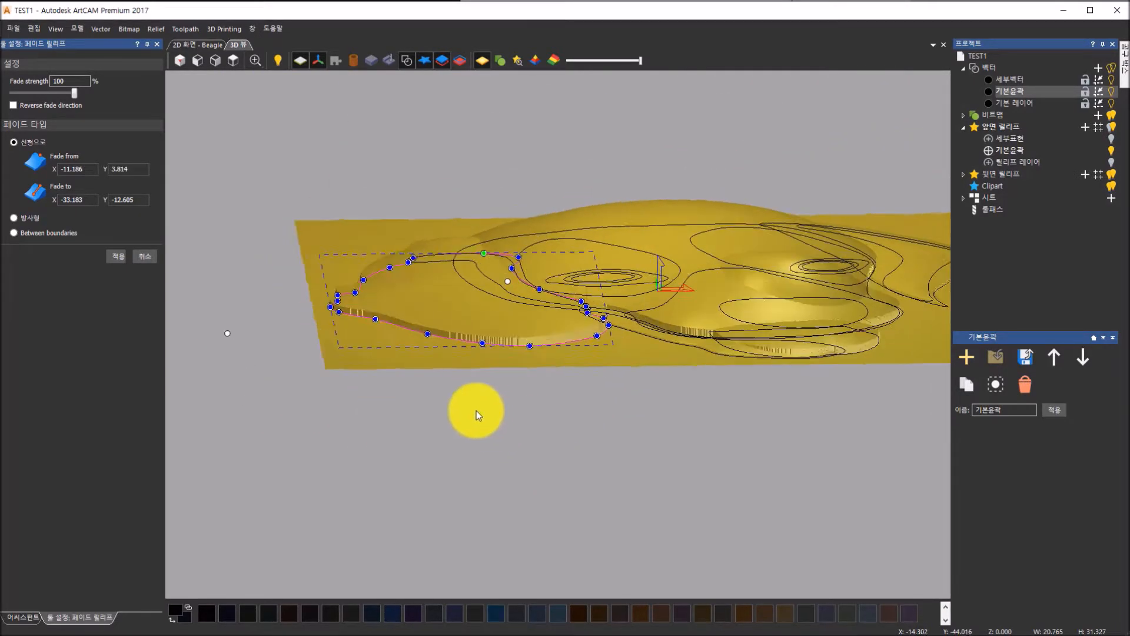
{"action": "left_click", "coordinate": [218, 61]}
{"action": "scroll", "coordinate": [496, 328], "scroll_direction": "up", "scroll_amount": 2}
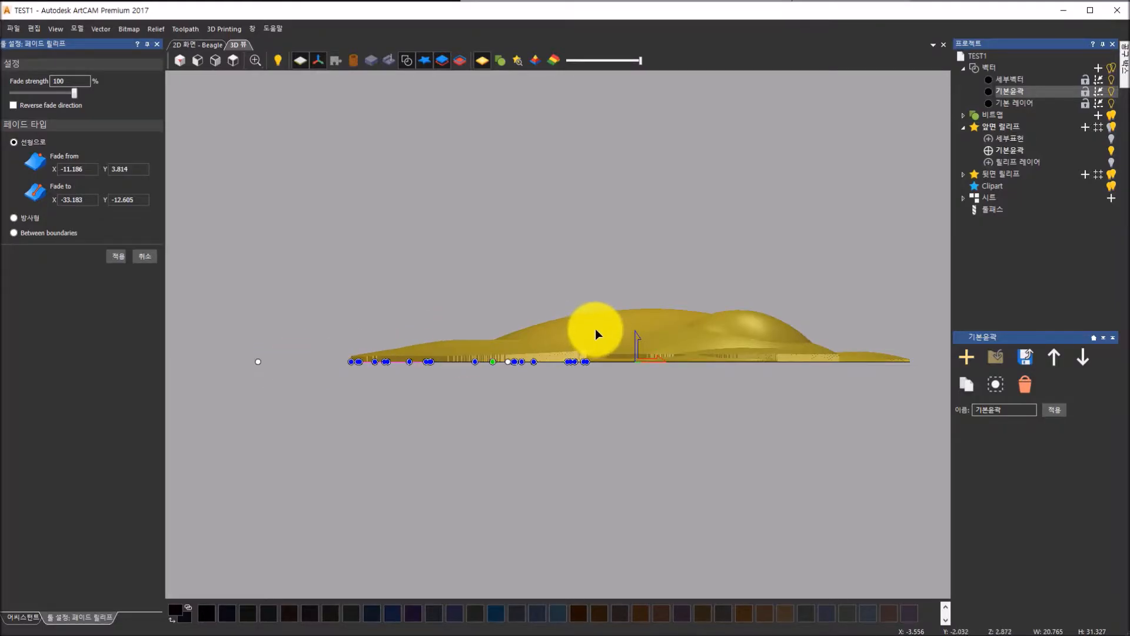
{"action": "left_click", "coordinate": [236, 65]}
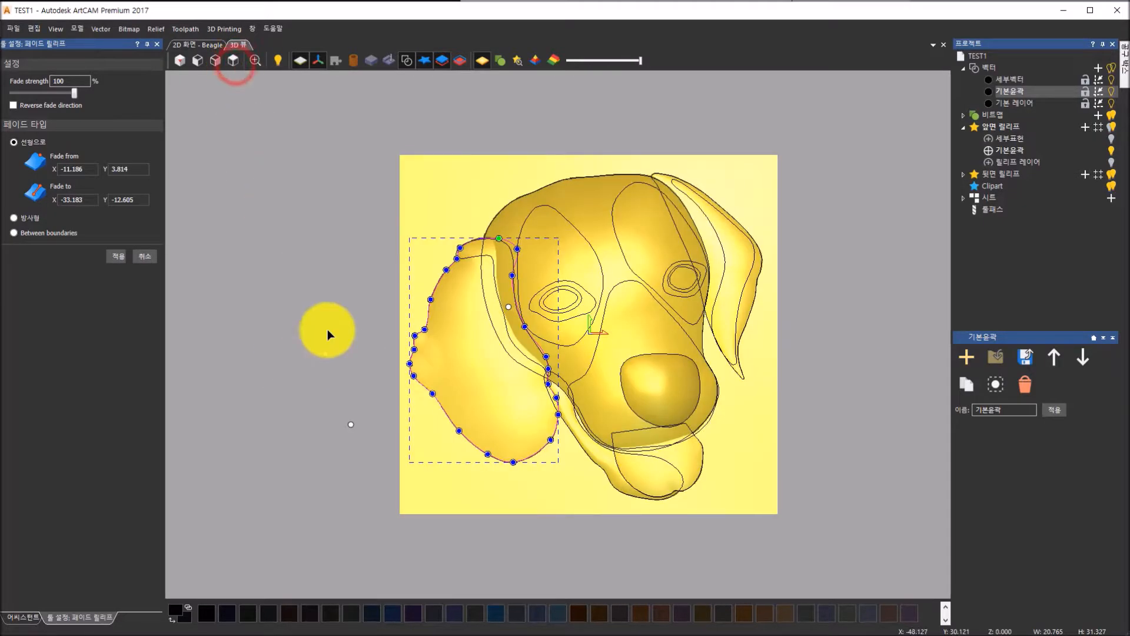
{"action": "mouse_move", "coordinate": [351, 426]}
{"action": "left_mouse_down"}
{"action": "mouse_move", "coordinate": [390, 404]}
{"action": "mouse_move", "coordinate": [417, 437]}
{"action": "left_mouse_up"}
- Move the fade's end point to X -24.253, Y -12.502, apply the linear fade at 100% strength and close the tool
{"action": "left_click_drag", "start_coordinate": [531, 524], "coordinate": [424, 305]}
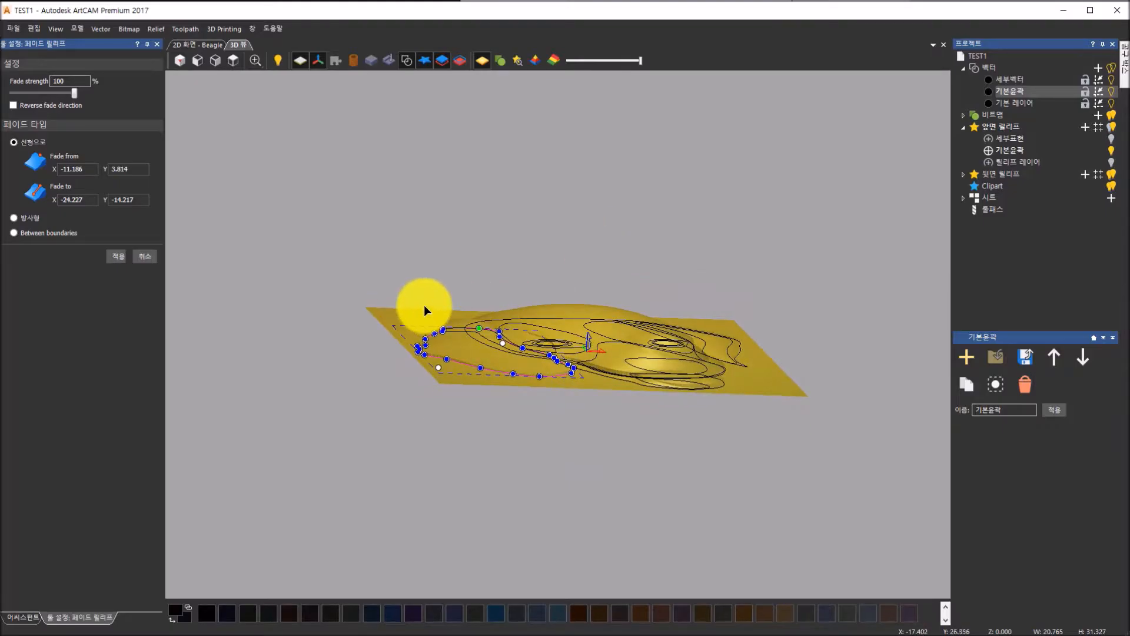
{"action": "left_click_drag", "start_coordinate": [517, 383], "coordinate": [435, 422]}
{"action": "left_click_drag", "start_coordinate": [566, 455], "coordinate": [509, 338]}
{"action": "left_click_drag", "start_coordinate": [439, 333], "coordinate": [464, 405]}
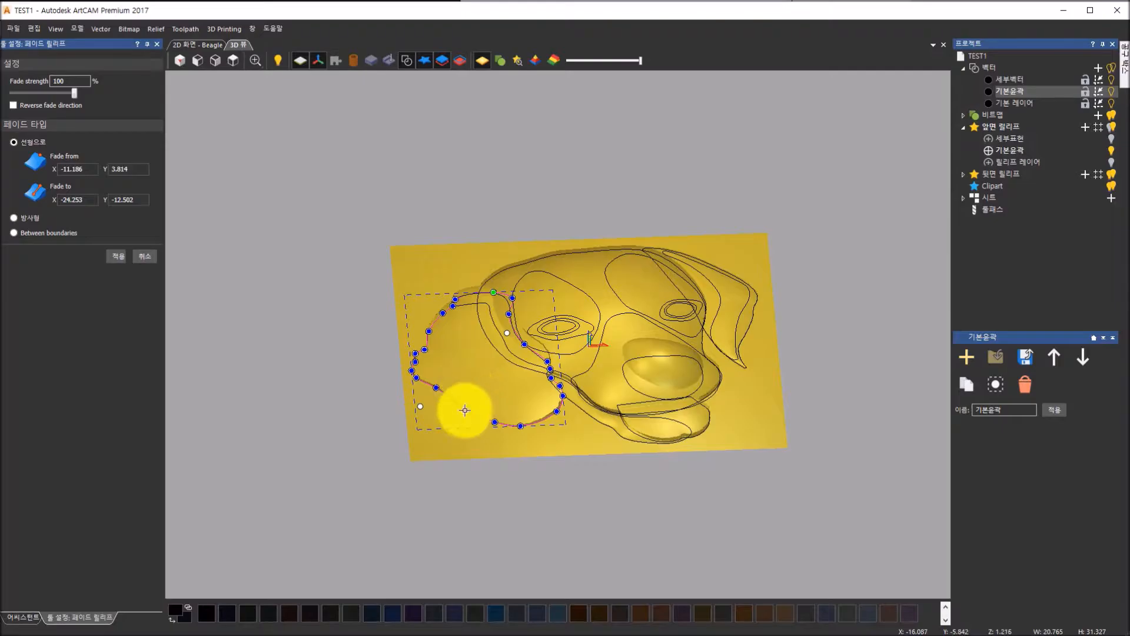
{"action": "left_click", "coordinate": [116, 259]}
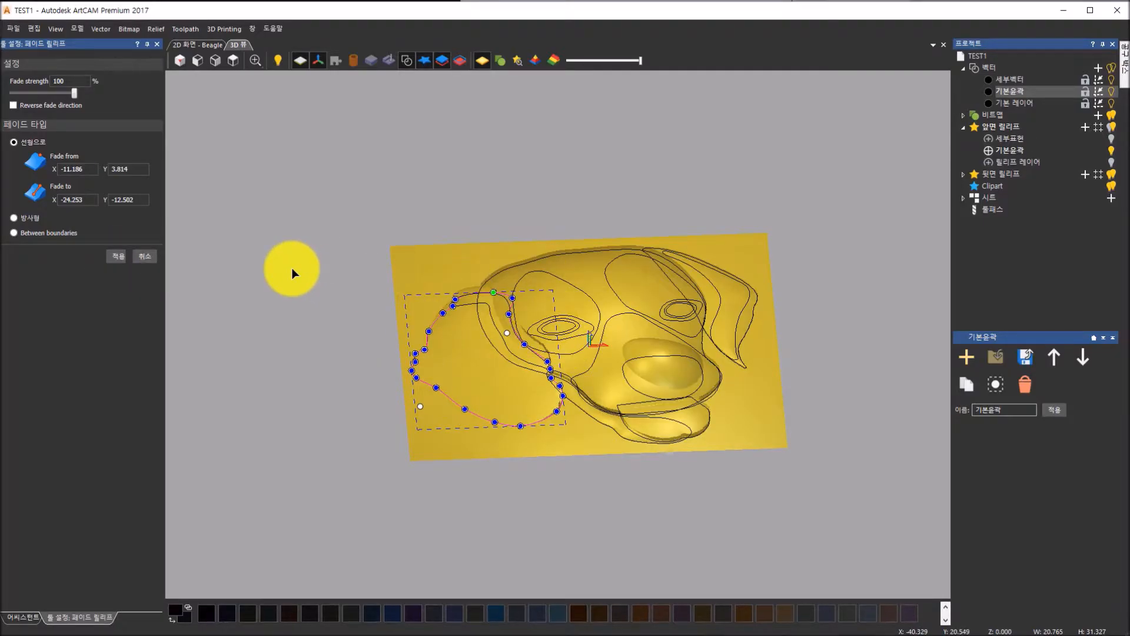
{"action": "left_click", "coordinate": [144, 256]}
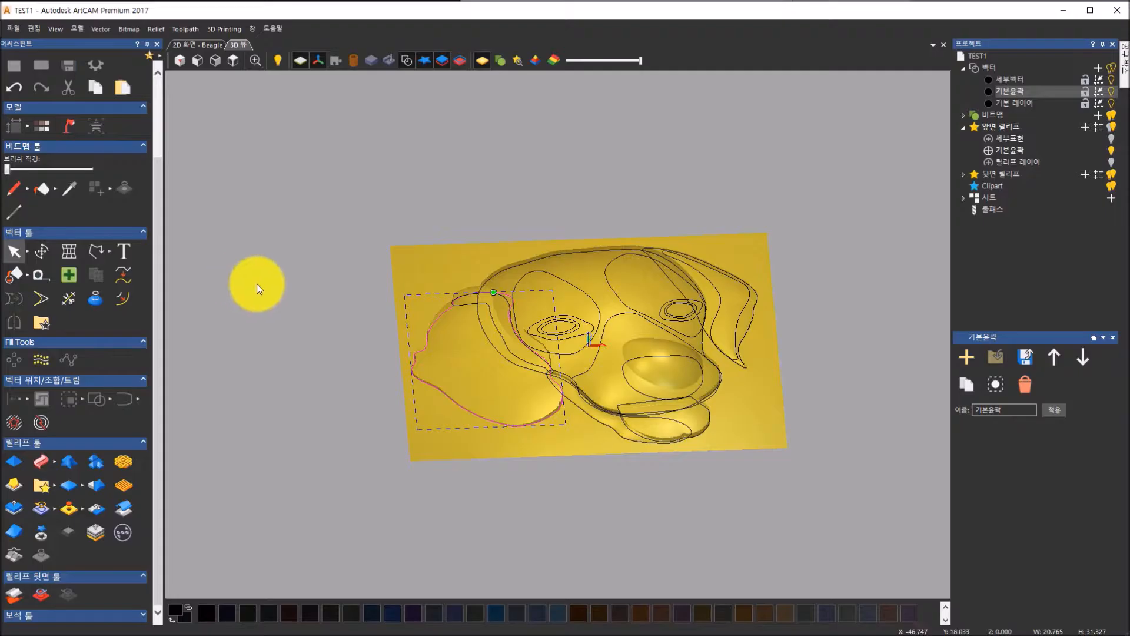
- Deselect the ear outline, show the 세부표현 relief layer together with the 기본윤곽 relief and hide the vectors in the 3D view
{"action": "left_click", "coordinate": [265, 290]}
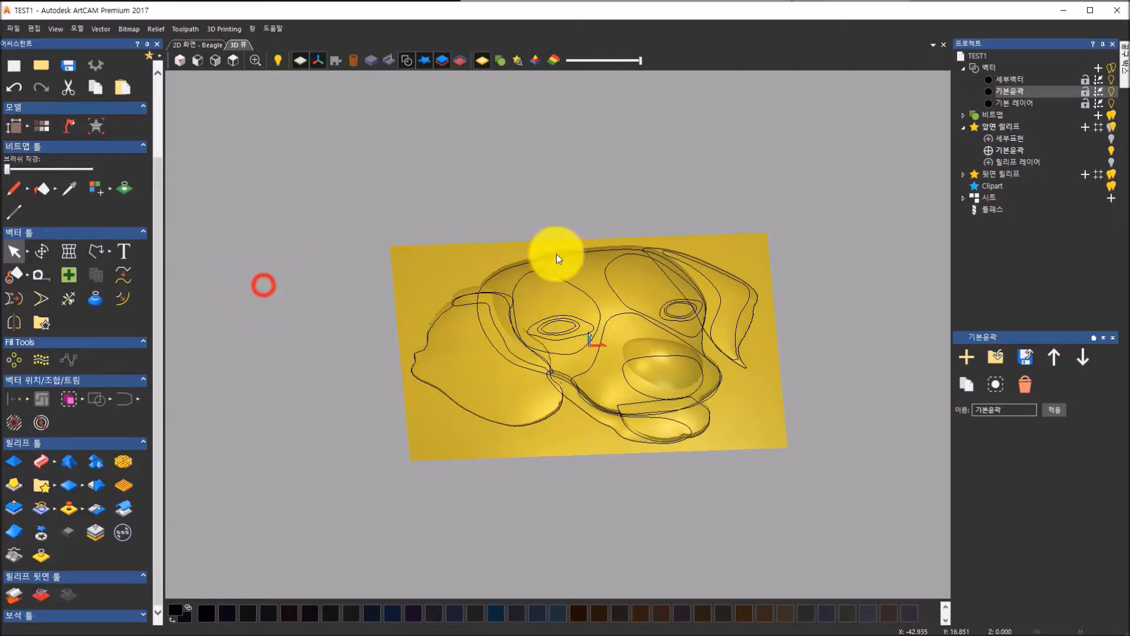
{"action": "left_click", "coordinate": [1112, 139]}
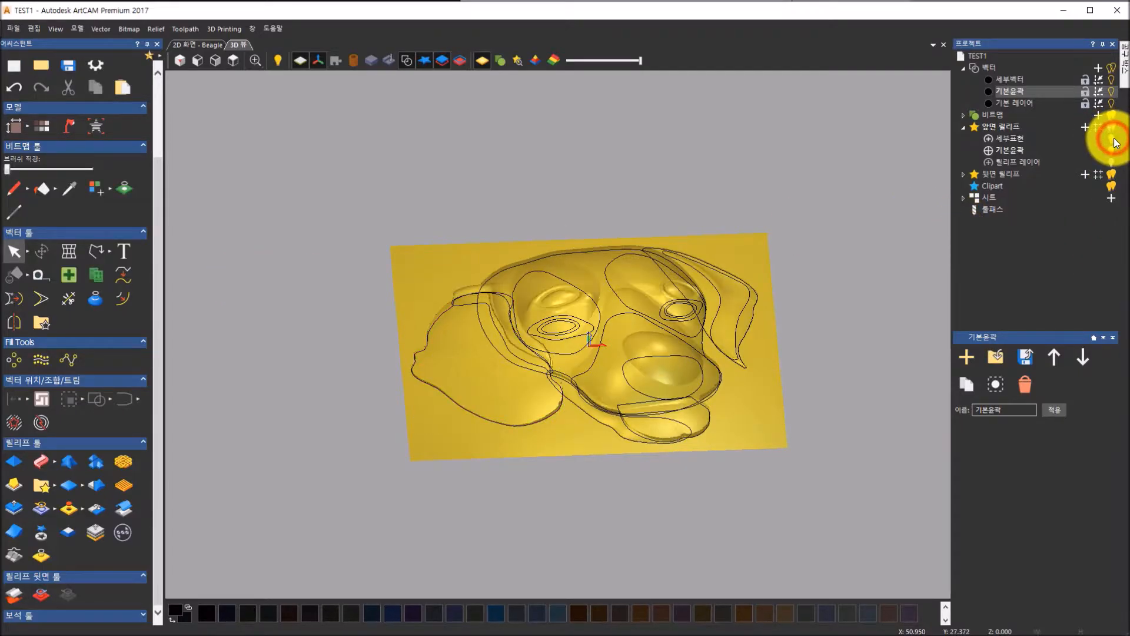
{"action": "left_click_drag", "start_coordinate": [763, 187], "coordinate": [588, 252]}
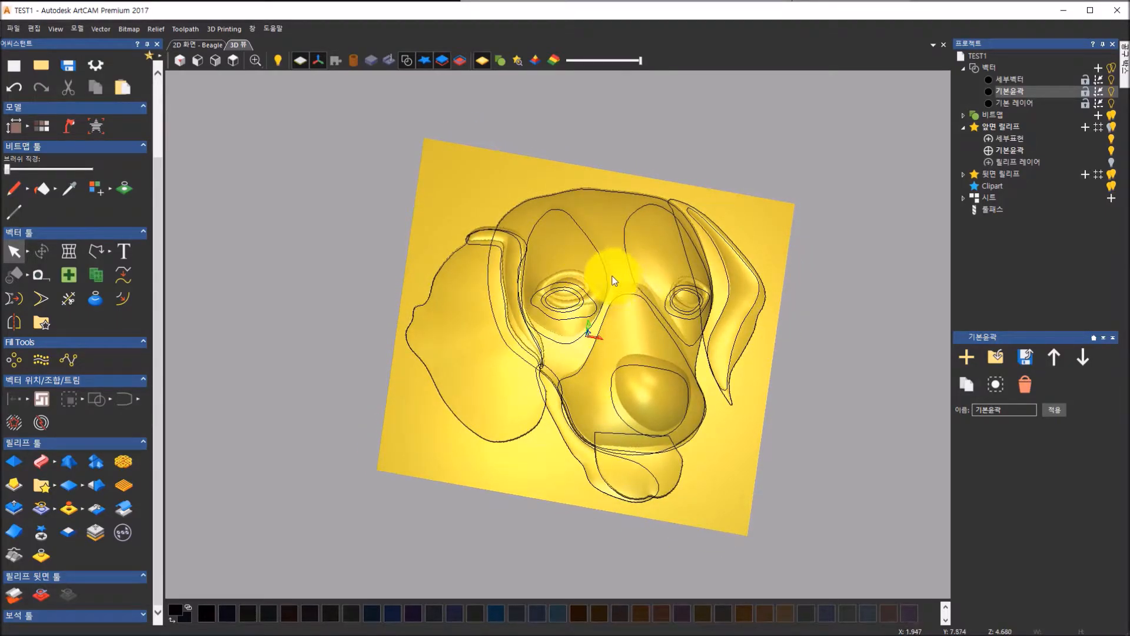
{"action": "left_click", "coordinate": [408, 62]}
{"action": "left_click_drag", "start_coordinate": [712, 360], "coordinate": [498, 396]}
{"action": "scroll", "coordinate": [497, 394], "scroll_direction": "up", "scroll_amount": 3}
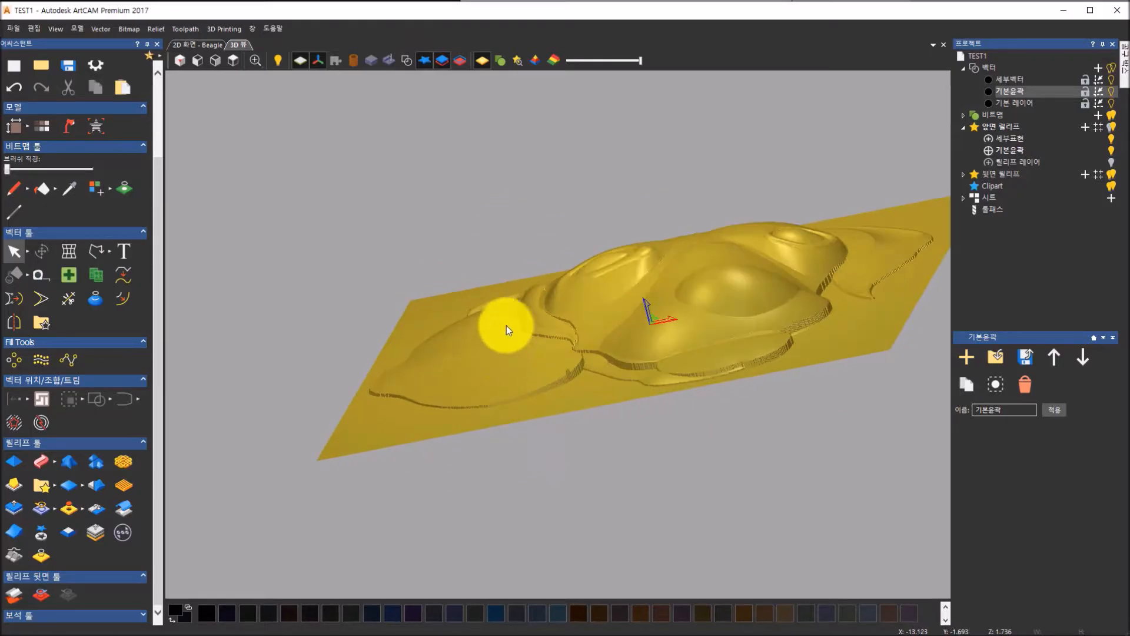
{"action": "left_click_drag", "start_coordinate": [528, 320], "coordinate": [542, 289]}
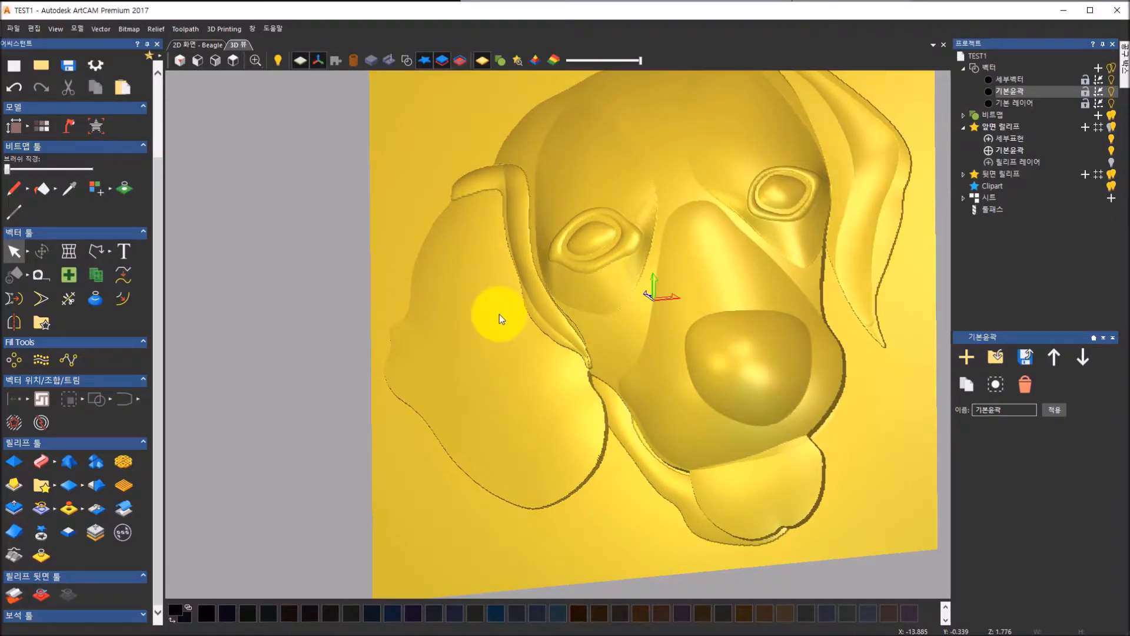
{"action": "left_click_drag", "start_coordinate": [507, 233], "coordinate": [713, 345]}
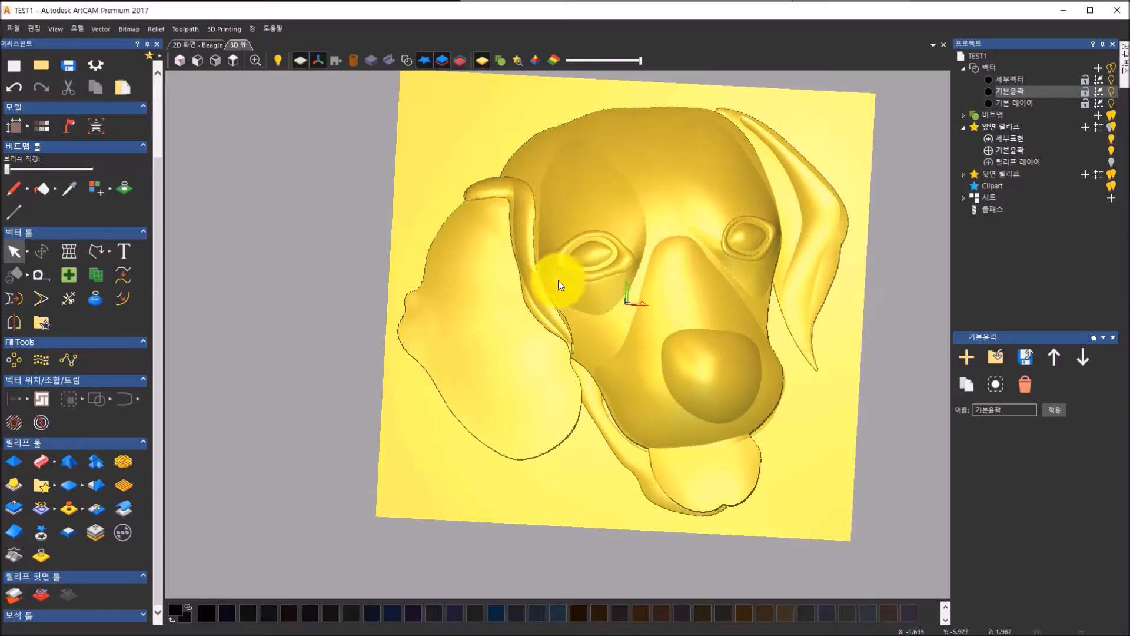
- Open the Smooth sculpting tool and set a round brush radius of 25 pixels with the 수직 mode
{"action": "left_click", "coordinate": [159, 28]}
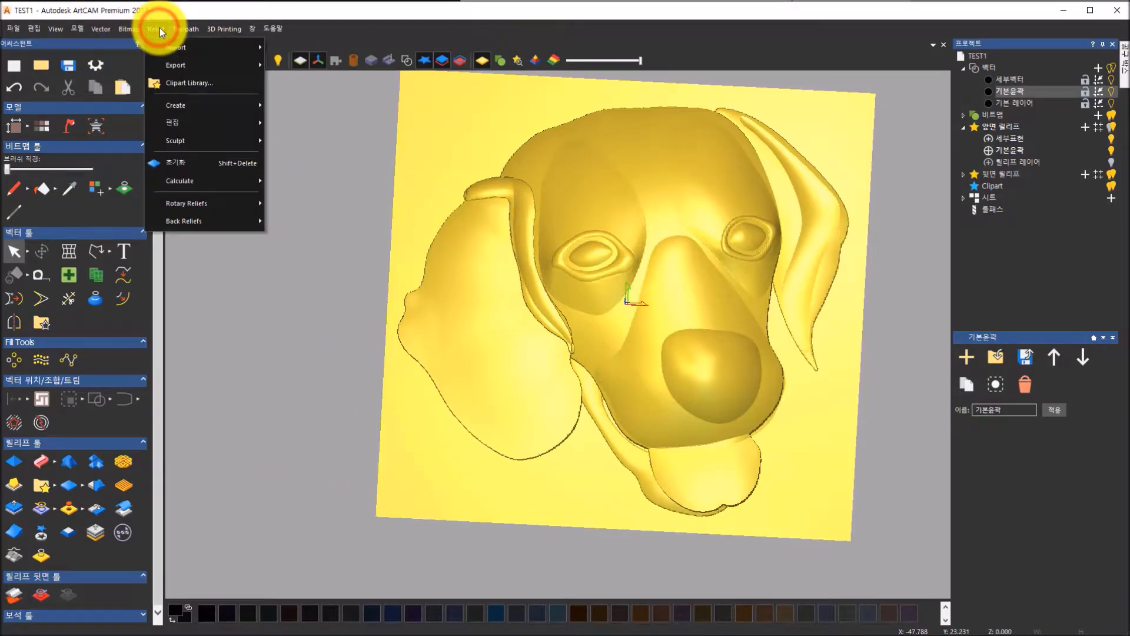
{"action": "mouse_move", "coordinate": [166, 144]}
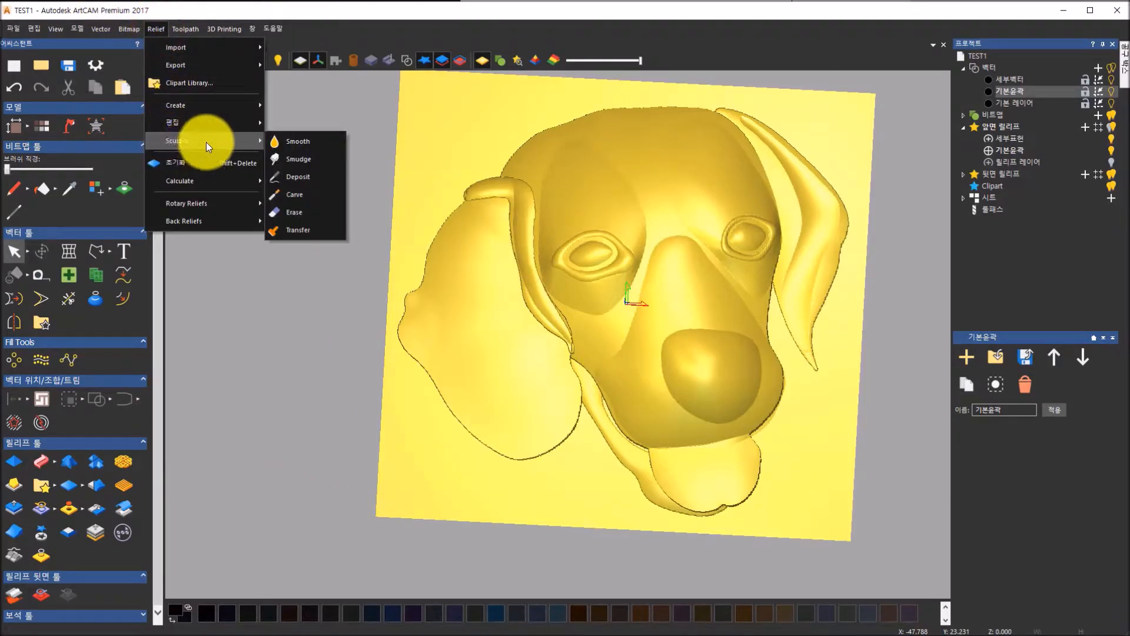
{"action": "left_click", "coordinate": [298, 143]}
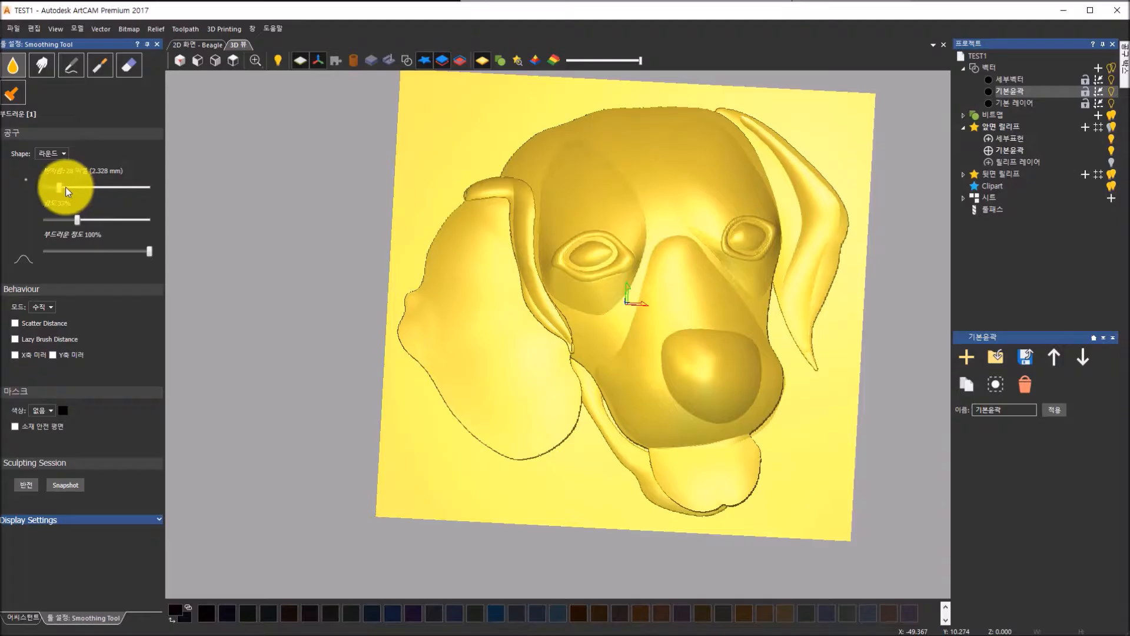
{"action": "left_click_drag", "start_coordinate": [60, 186], "coordinate": [62, 186]}
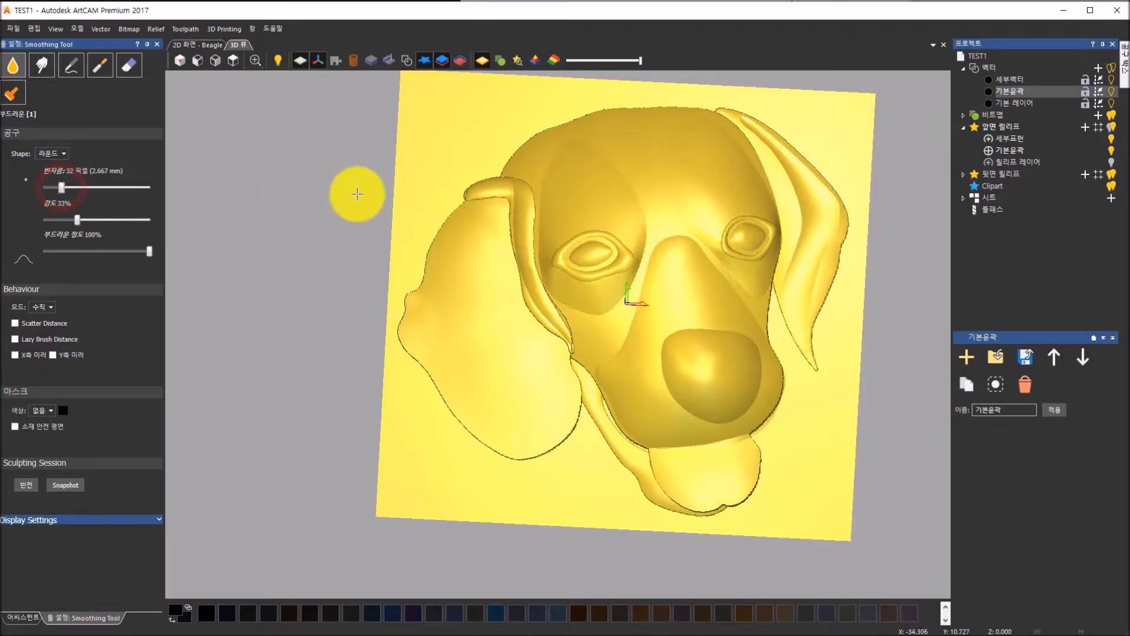
{"action": "left_click_drag", "start_coordinate": [61, 187], "coordinate": [54, 187]}
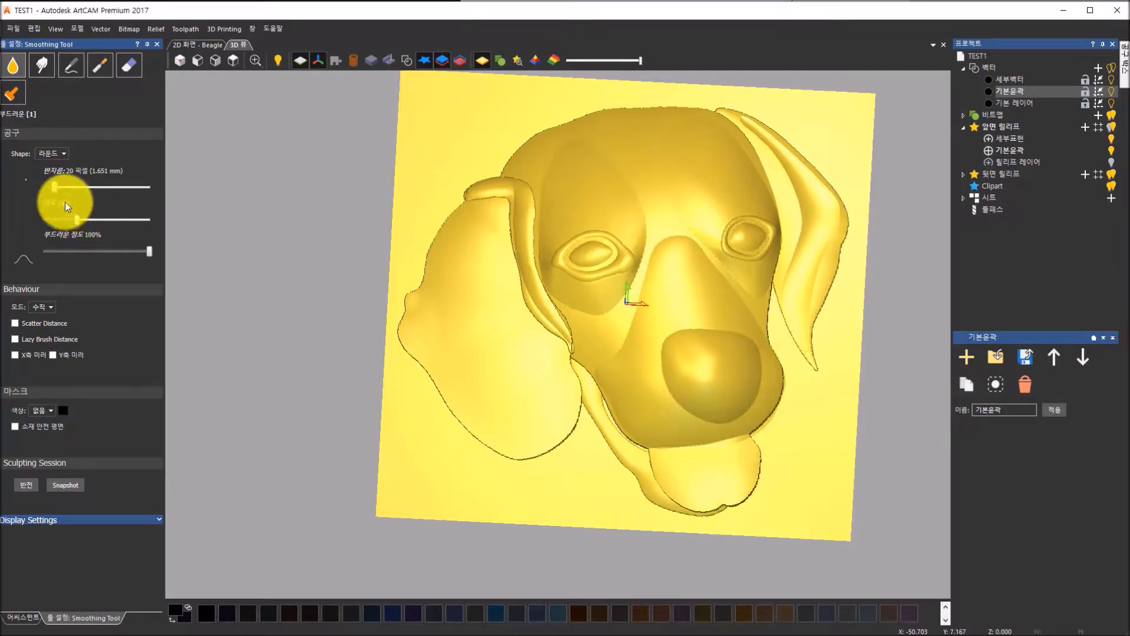
{"action": "left_click_drag", "start_coordinate": [57, 187], "coordinate": [59, 186]}
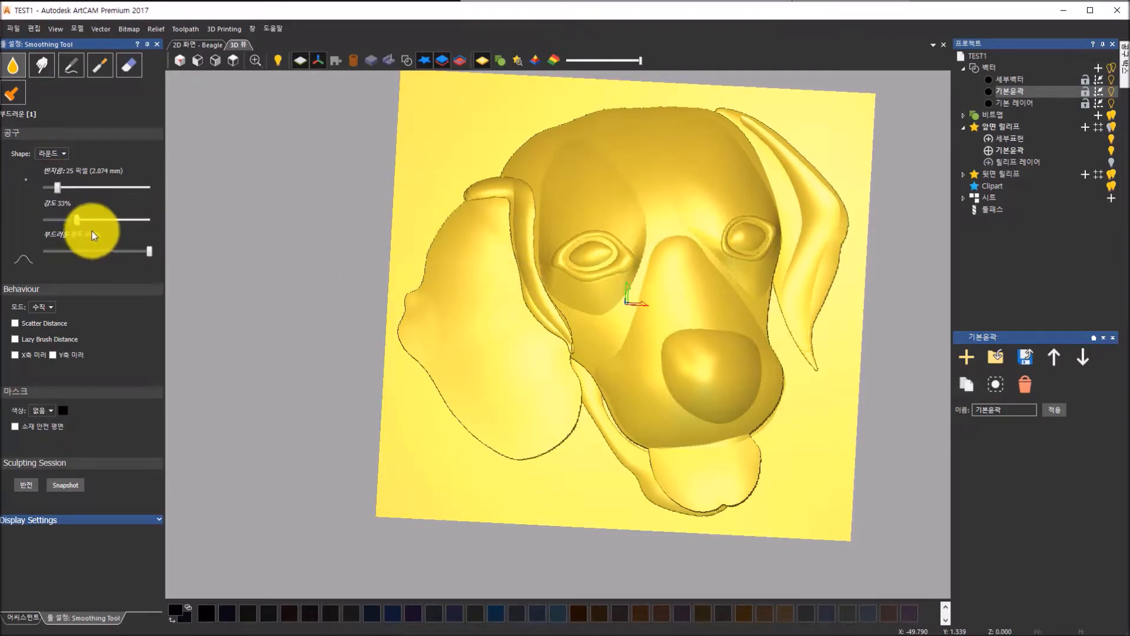
{"action": "left_click", "coordinate": [51, 306]}
{"action": "left_click", "coordinate": [52, 323]}
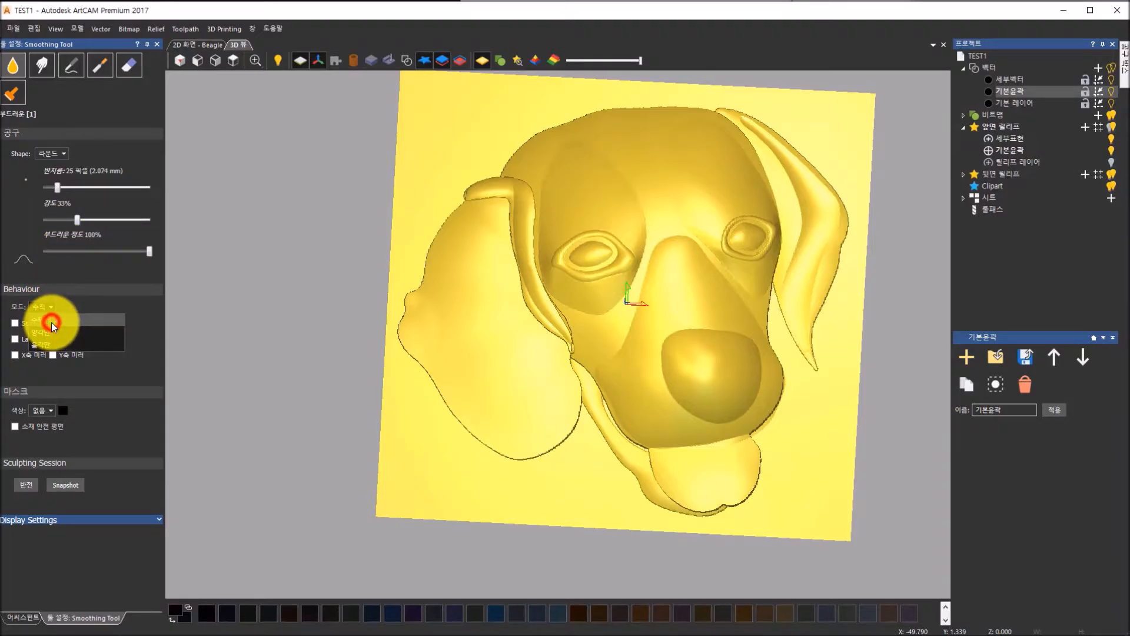
- Try smoothing the fold at the top of the large ear and along its inner edge
{"action": "mouse_move", "coordinate": [700, 411]}
{"action": "middle_mouse_down"}
{"action": "mouse_move", "coordinate": [786, 387]}
{"action": "mouse_move", "coordinate": [777, 416]}
{"action": "middle_mouse_up"}
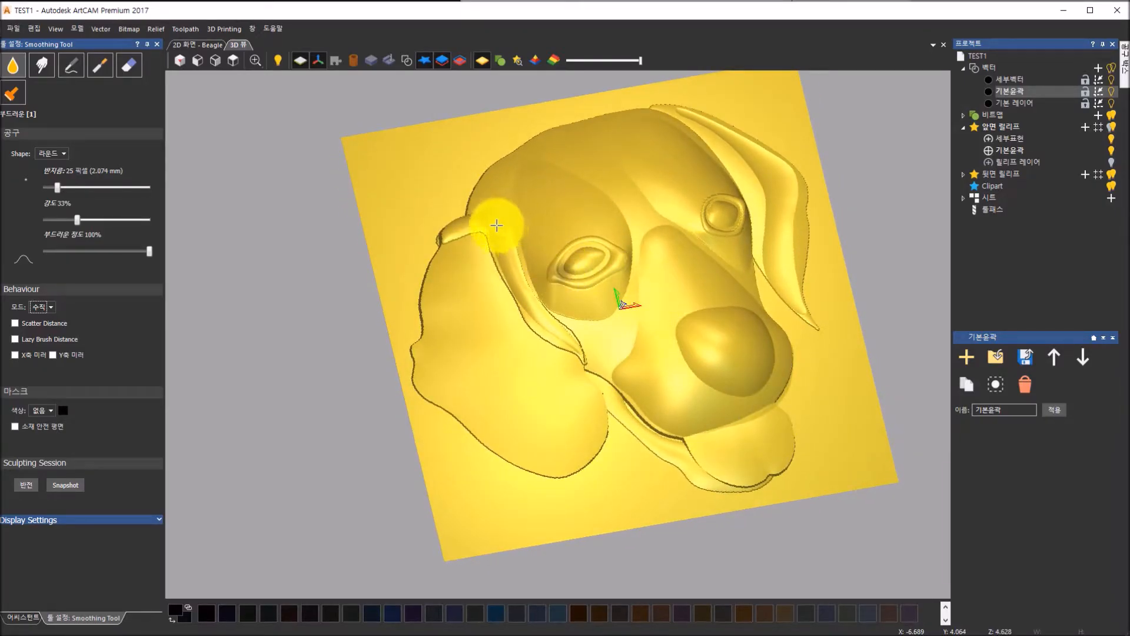
{"action": "mouse_move", "coordinate": [485, 231]}
{"action": "left_mouse_down"}
{"action": "mouse_move", "coordinate": [448, 241]}
{"action": "mouse_move", "coordinate": [479, 235]}
{"action": "mouse_move", "coordinate": [519, 276]}
{"action": "left_mouse_up"}
{"action": "scroll", "coordinate": [471, 239], "scroll_direction": "up", "scroll_amount": 3}
{"action": "middle_click_drag", "start_coordinate": [520, 256], "coordinate": [515, 227]}
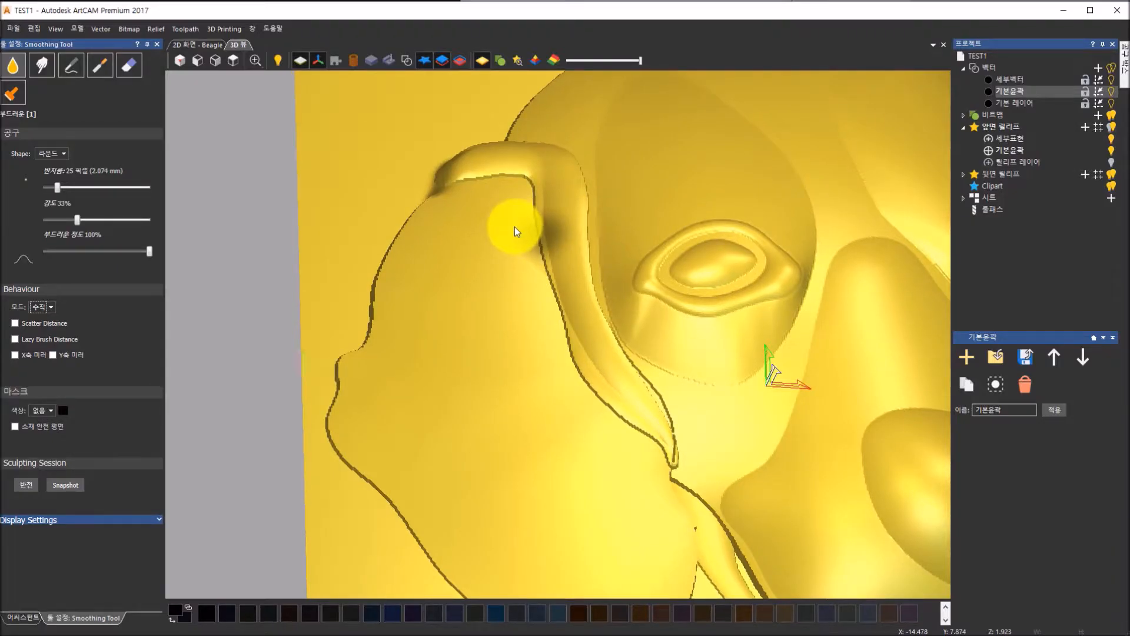
{"action": "mouse_move", "coordinate": [487, 184]}
{"action": "left_mouse_down"}
{"action": "mouse_move", "coordinate": [522, 189]}
{"action": "mouse_move", "coordinate": [556, 307]}
{"action": "mouse_move", "coordinate": [557, 235]}
{"action": "mouse_move", "coordinate": [519, 182]}
{"action": "mouse_move", "coordinate": [560, 288]}
{"action": "mouse_move", "coordinate": [587, 286]}
{"action": "left_mouse_up"}
{"action": "mouse_move", "coordinate": [640, 287]}
{"action": "middle_mouse_down"}
{"action": "mouse_move", "coordinate": [628, 256]}
{"action": "mouse_move", "coordinate": [579, 222]}
{"action": "middle_mouse_up"}
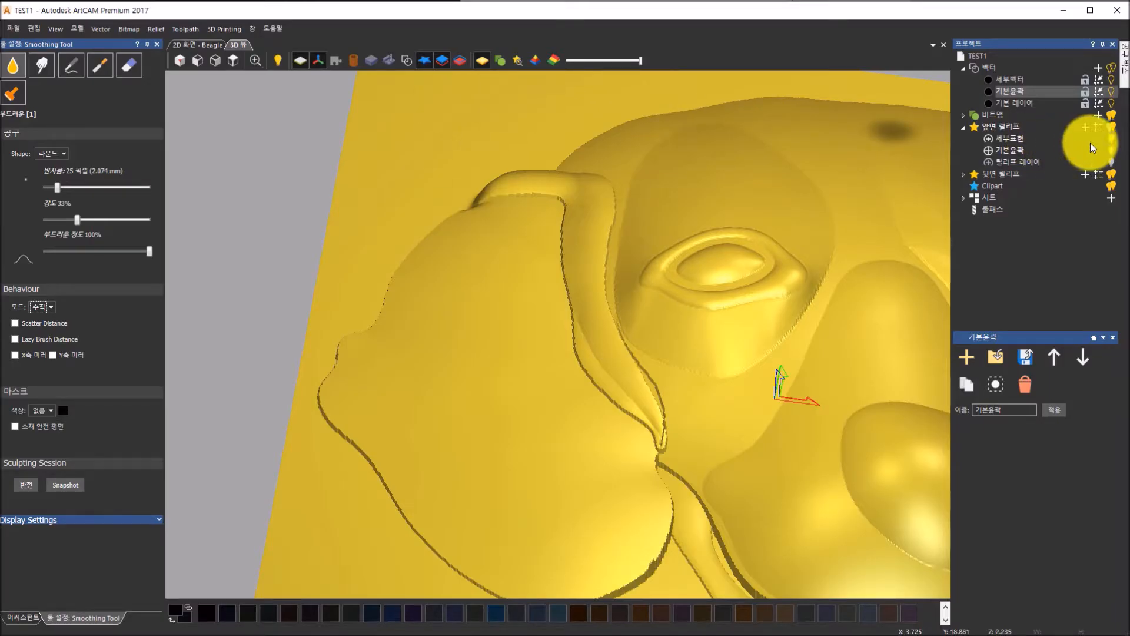
- Hide the 세부표현 layer to examine the smoothing on the 기본윤곽 relief and try to undo it at the ear's top notch
{"action": "left_click", "coordinate": [1111, 139]}
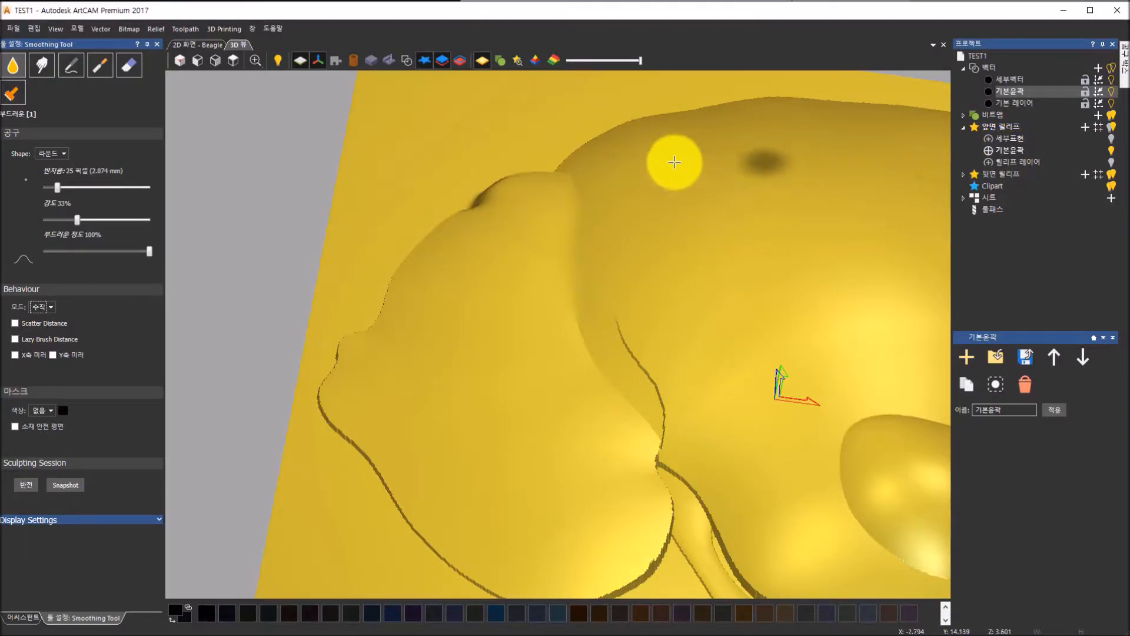
{"action": "middle_click_drag", "start_coordinate": [673, 176], "coordinate": [687, 254]}
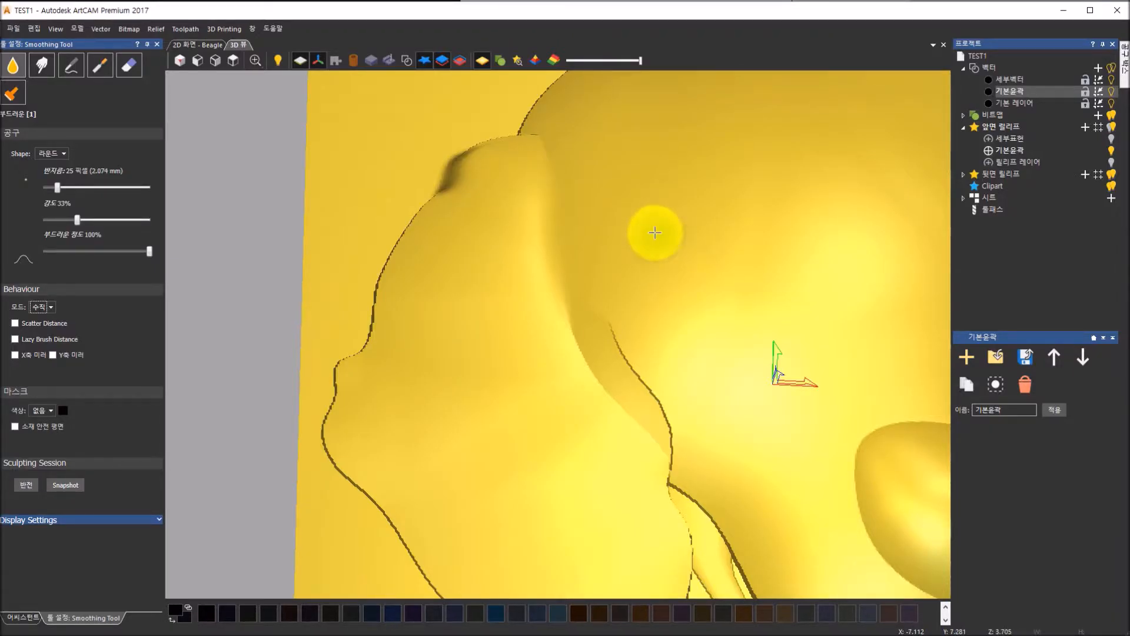
{"action": "mouse_move", "coordinate": [654, 233]}
{"action": "left_mouse_down"}
{"action": "mouse_move", "coordinate": [504, 164]}
{"action": "mouse_move", "coordinate": [461, 172]}
{"action": "mouse_move", "coordinate": [505, 146]}
{"action": "mouse_move", "coordinate": [474, 152]}
{"action": "mouse_move", "coordinate": [533, 139]}
{"action": "mouse_move", "coordinate": [490, 147]}
{"action": "mouse_move", "coordinate": [454, 182]}
{"action": "mouse_move", "coordinate": [532, 142]}
{"action": "mouse_move", "coordinate": [453, 148]}
{"action": "left_mouse_up"}
{"action": "key", "text": "ctrl+z"}
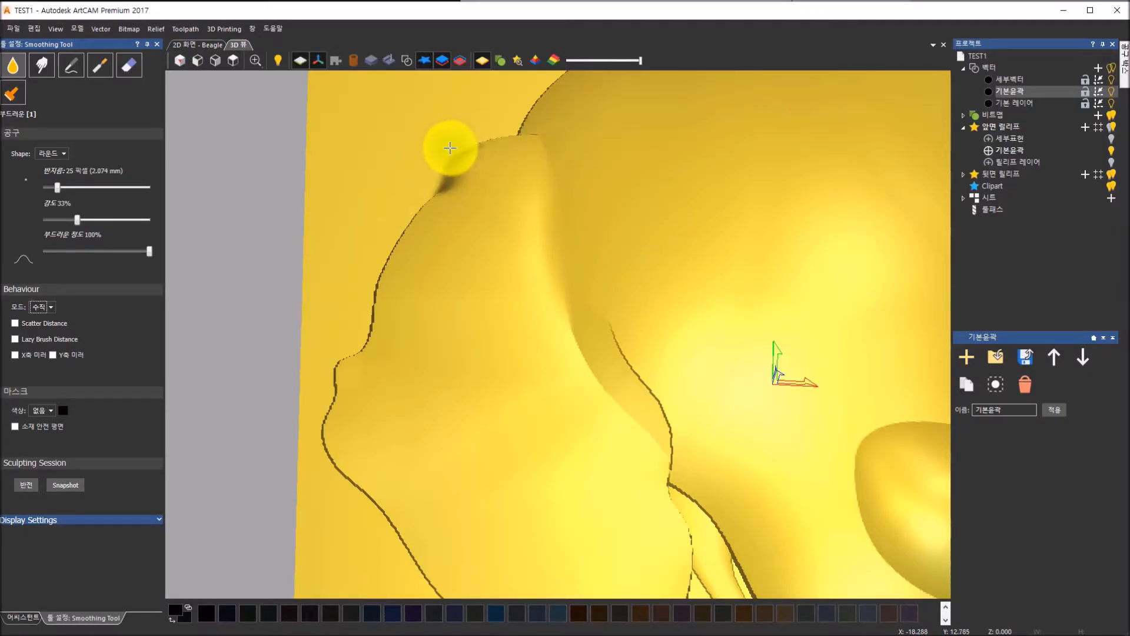
- Erase the smoothing on the large ear back to the snapshot with the sculpting Eraser and close the tool
{"action": "left_click", "coordinate": [130, 68]}
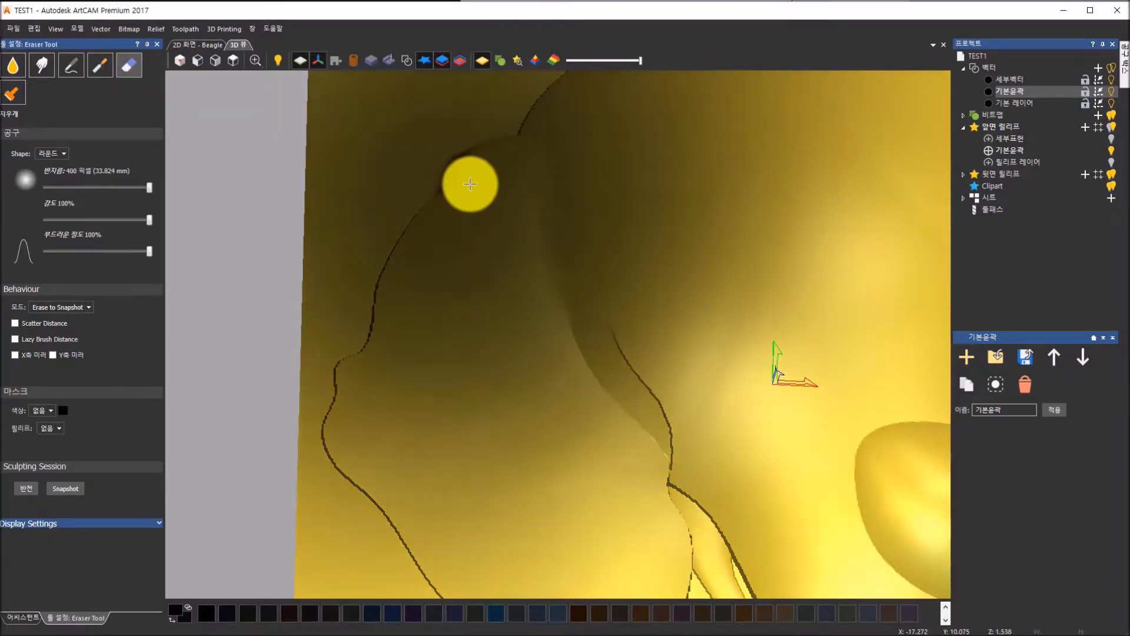
{"action": "left_click", "coordinate": [471, 183]}
{"action": "left_click_drag", "start_coordinate": [547, 273], "coordinate": [318, 276]}
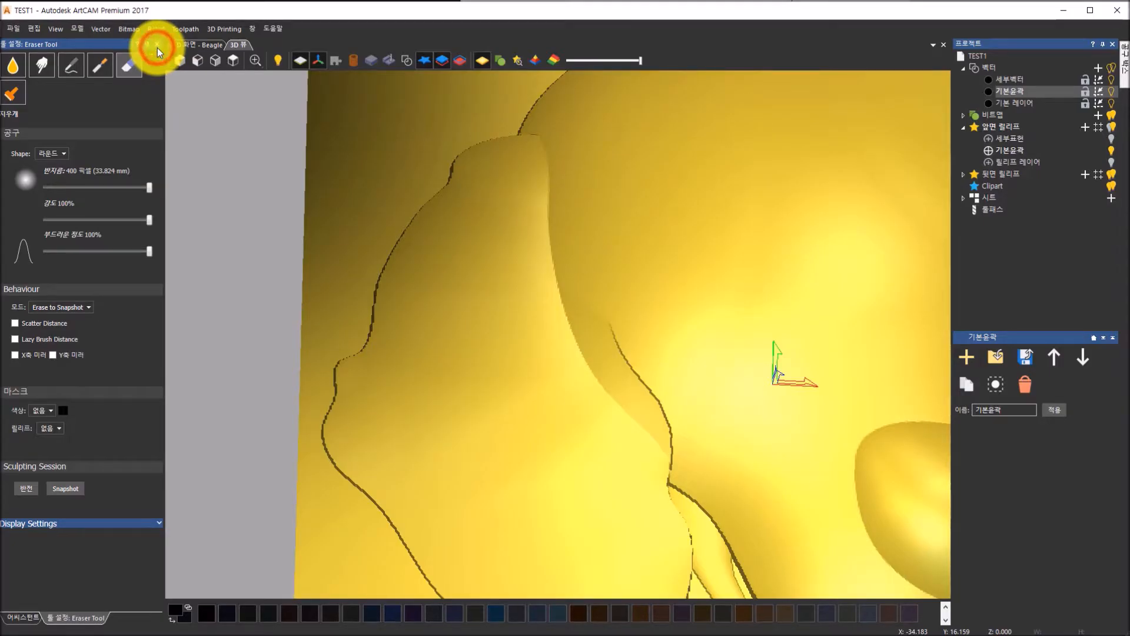
{"action": "left_click", "coordinate": [158, 48]}
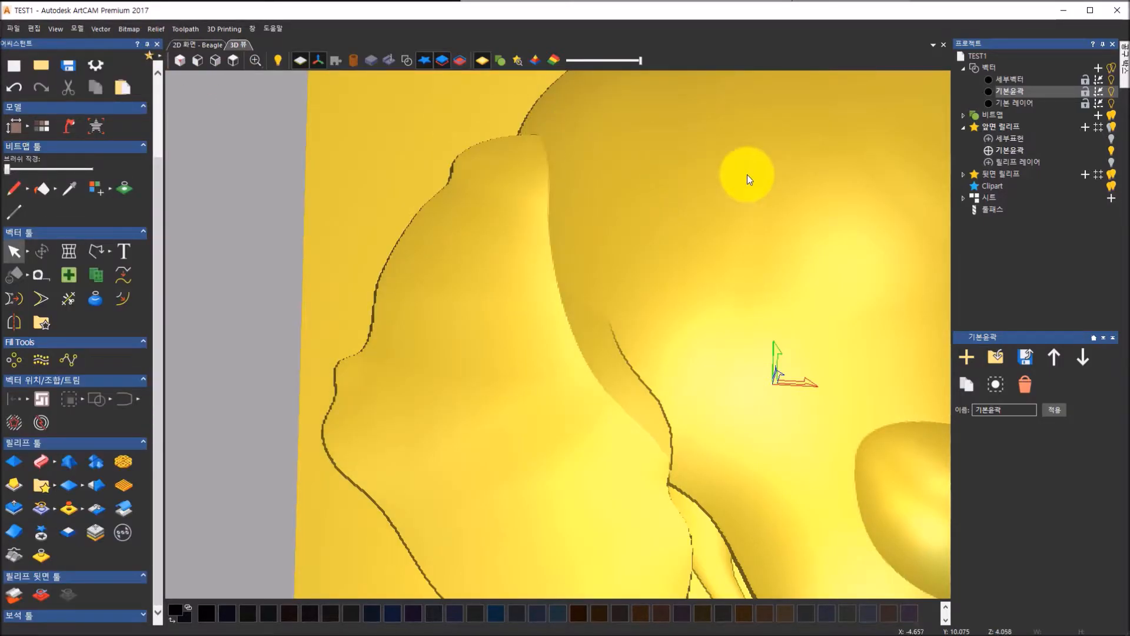
- Show the 세부표현 layer again and merge the visible front relief layers into a new relief layer
{"action": "left_click", "coordinate": [1002, 126]}
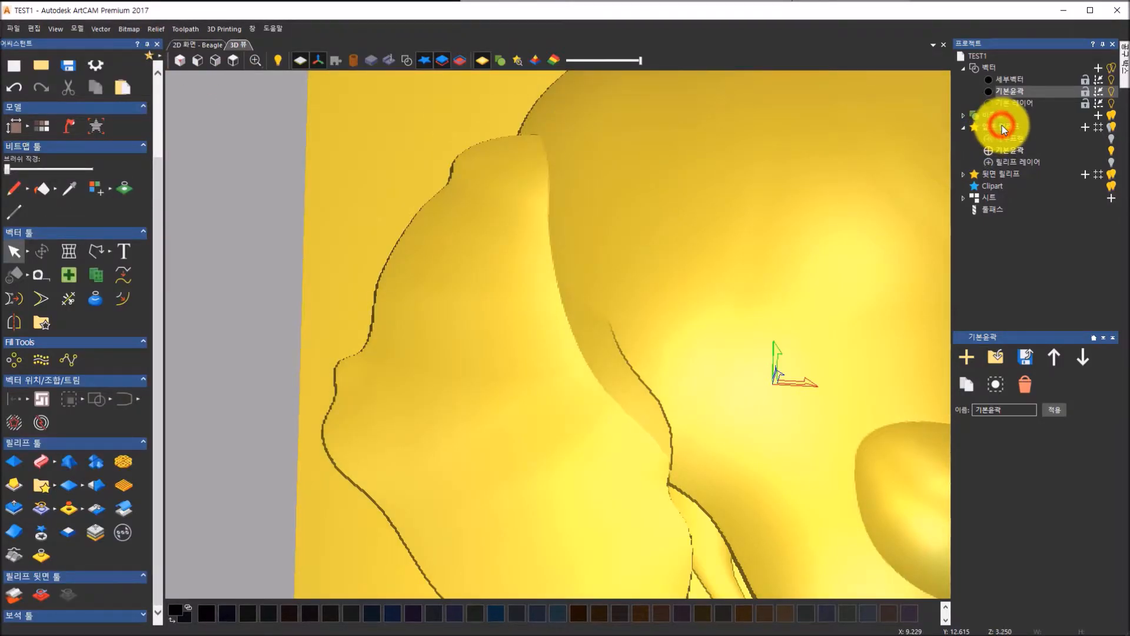
{"action": "left_click", "coordinate": [231, 60]}
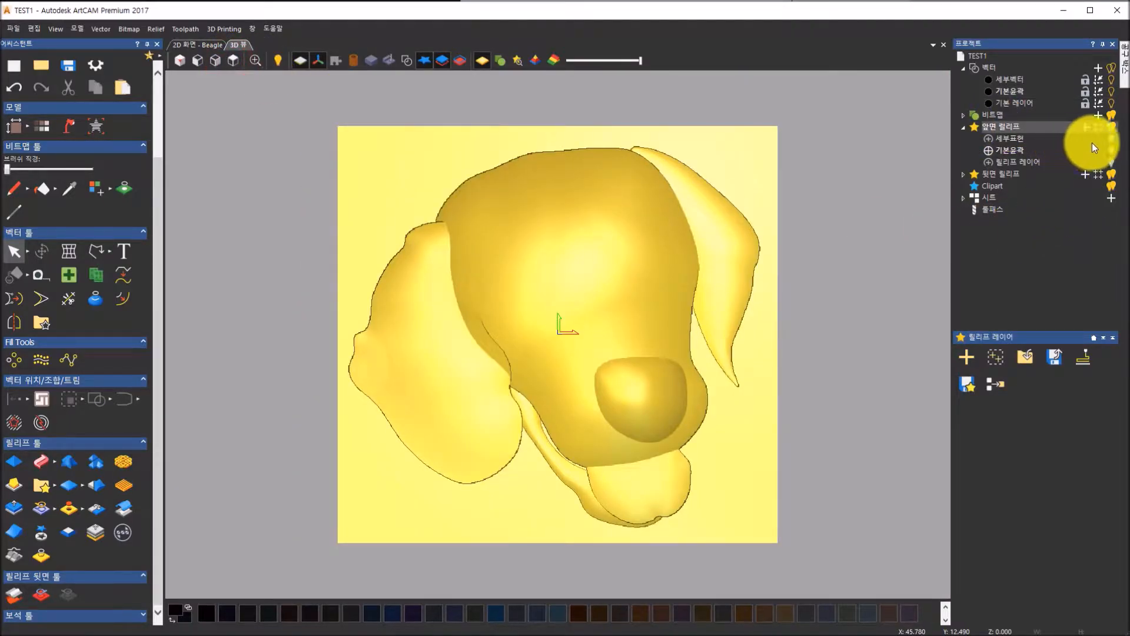
{"action": "left_click", "coordinate": [1113, 140]}
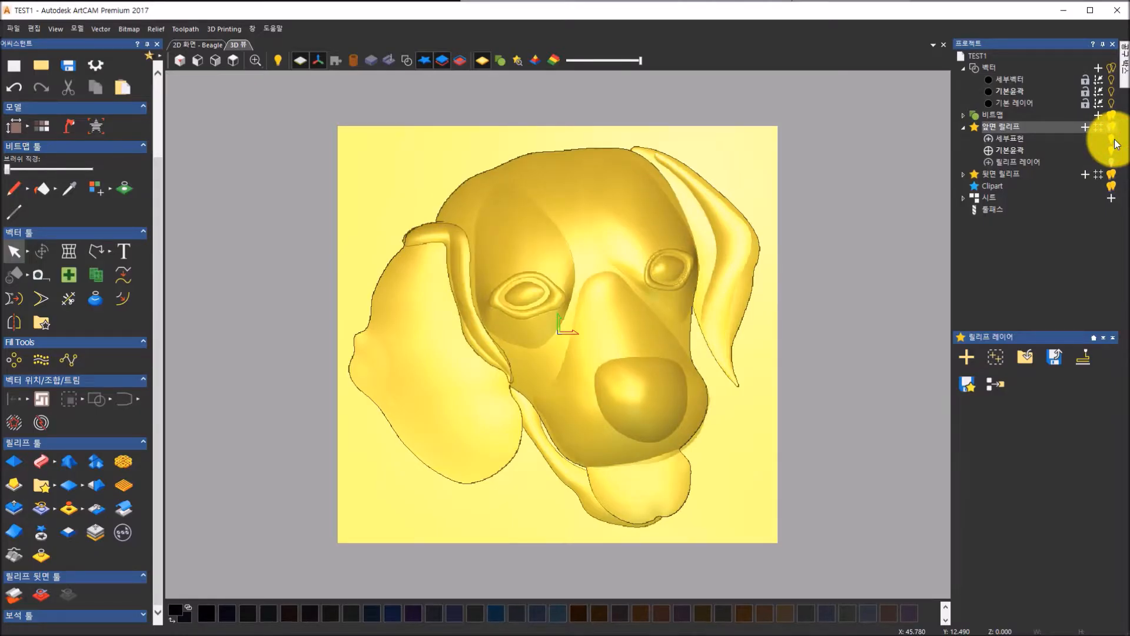
{"action": "left_click", "coordinate": [1008, 384]}
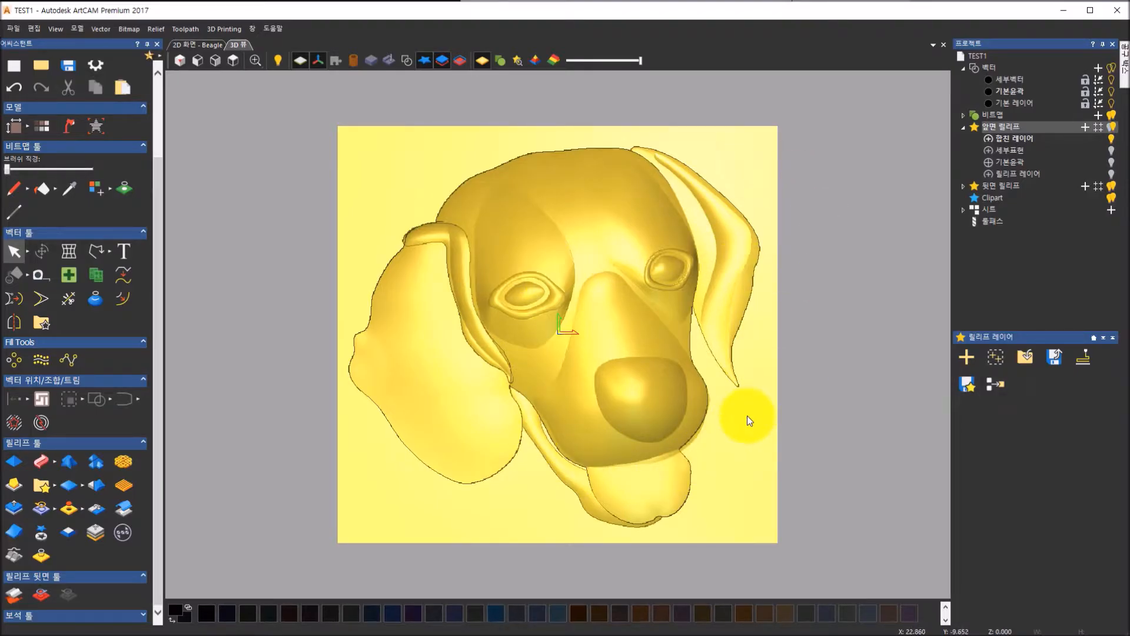
- Switch the merged relief layer's visibility off and on to check what it contains
{"action": "left_click", "coordinate": [1020, 142]}
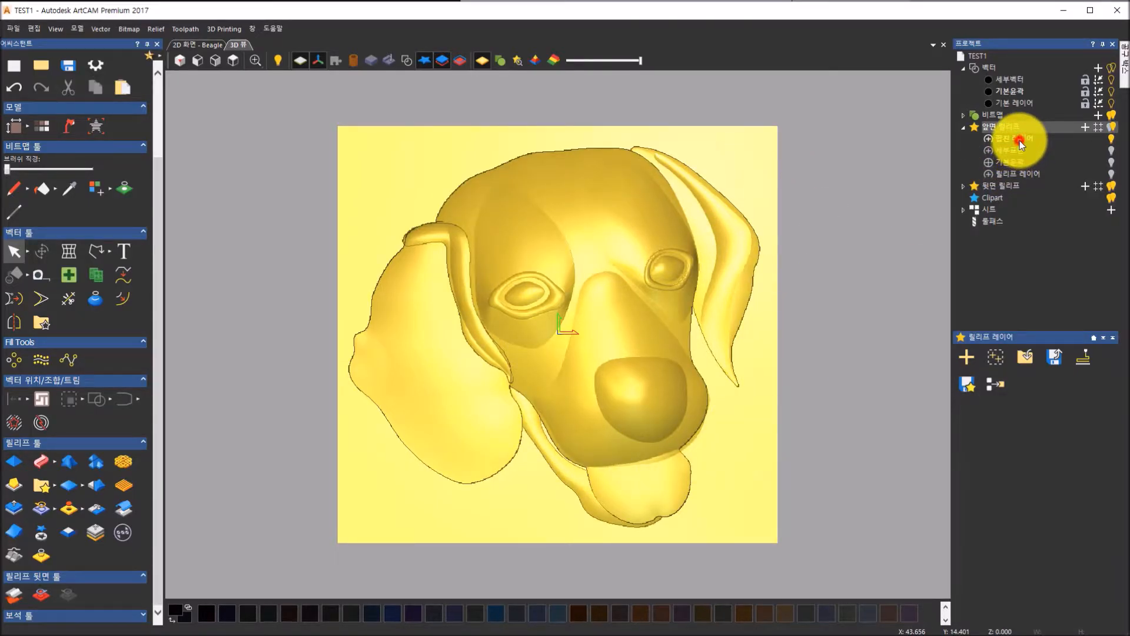
{"action": "left_click", "coordinate": [1112, 140]}
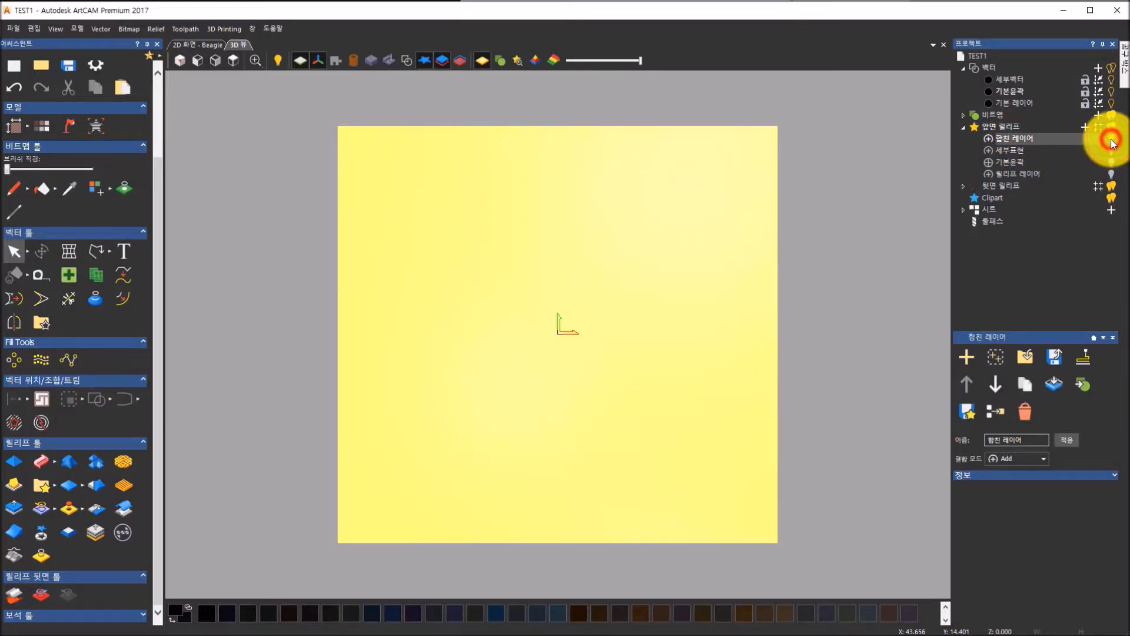
{"action": "left_click", "coordinate": [1111, 140]}
{"action": "left_click", "coordinate": [1112, 142]}
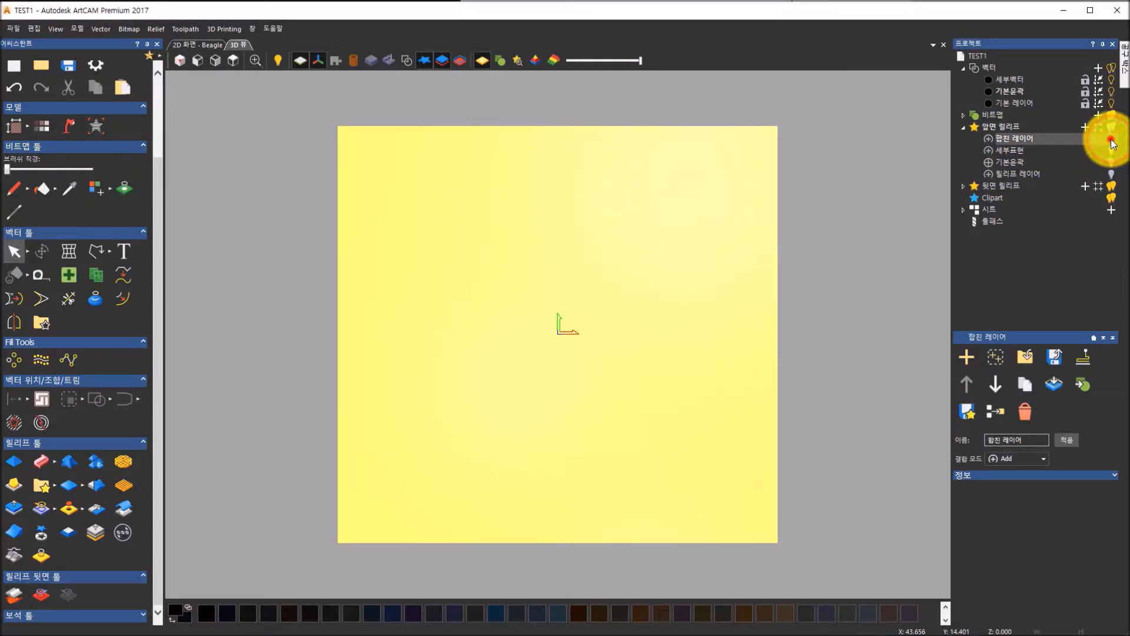
{"action": "left_click", "coordinate": [1111, 140]}
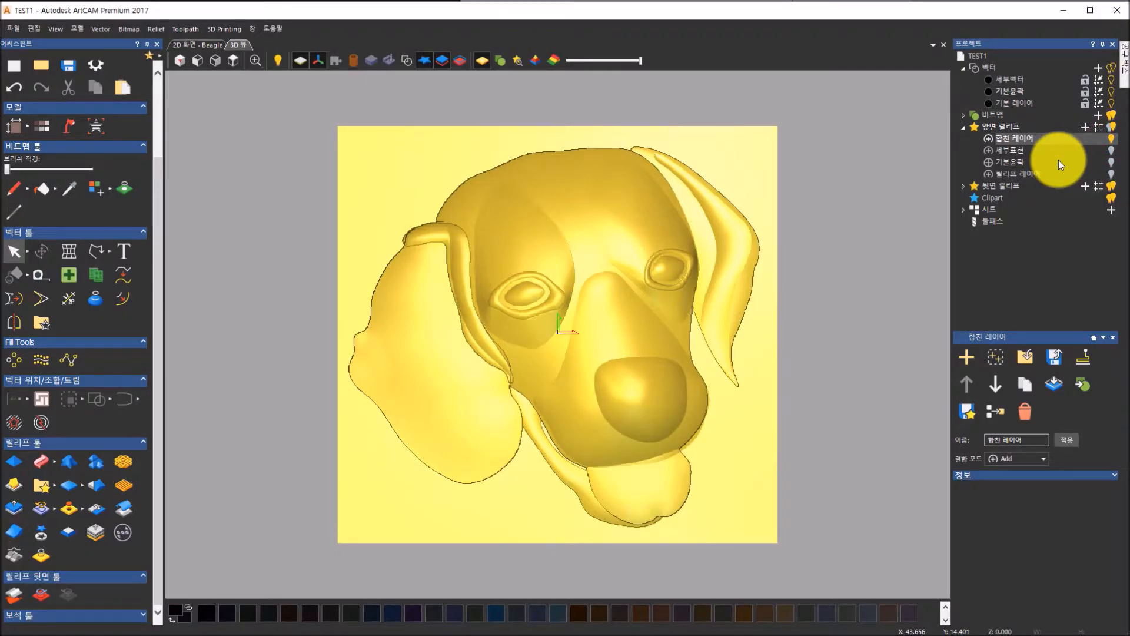
- Select the merged relief layer and smooth the top fold of the large ear with the Smooth sculpting tool
{"action": "left_click", "coordinate": [1032, 159]}
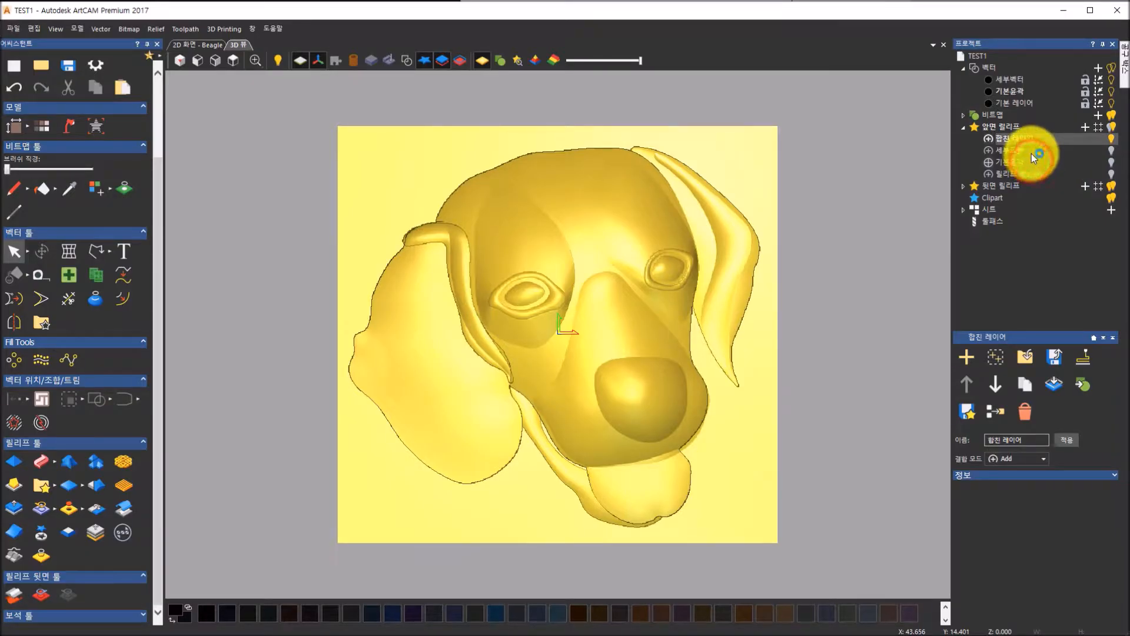
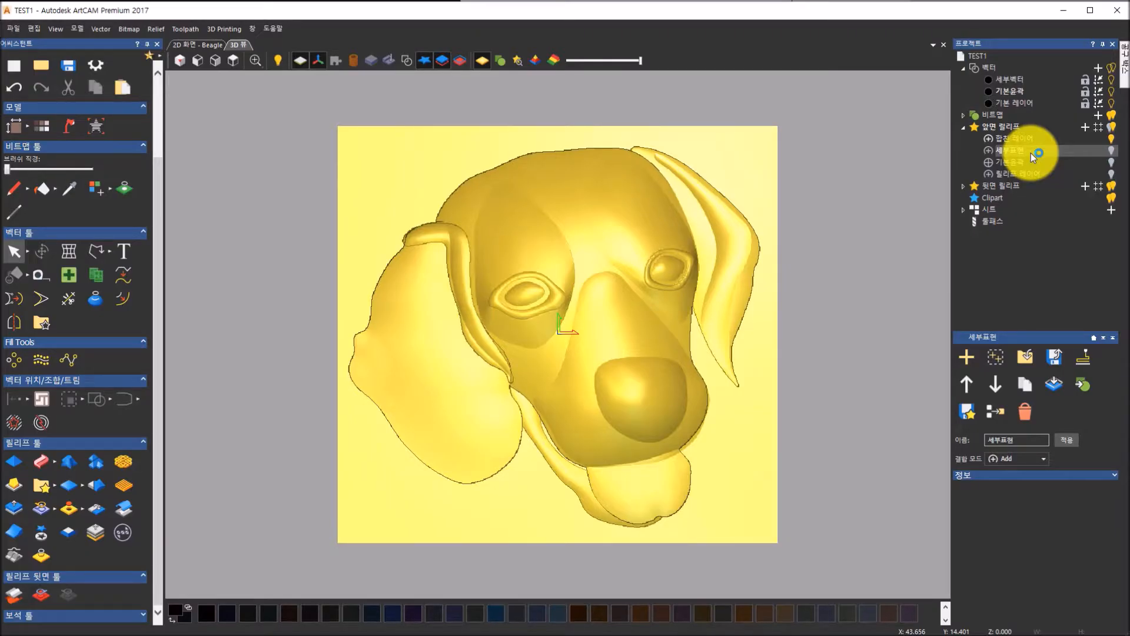
{"action": "left_click", "coordinate": [1028, 137]}
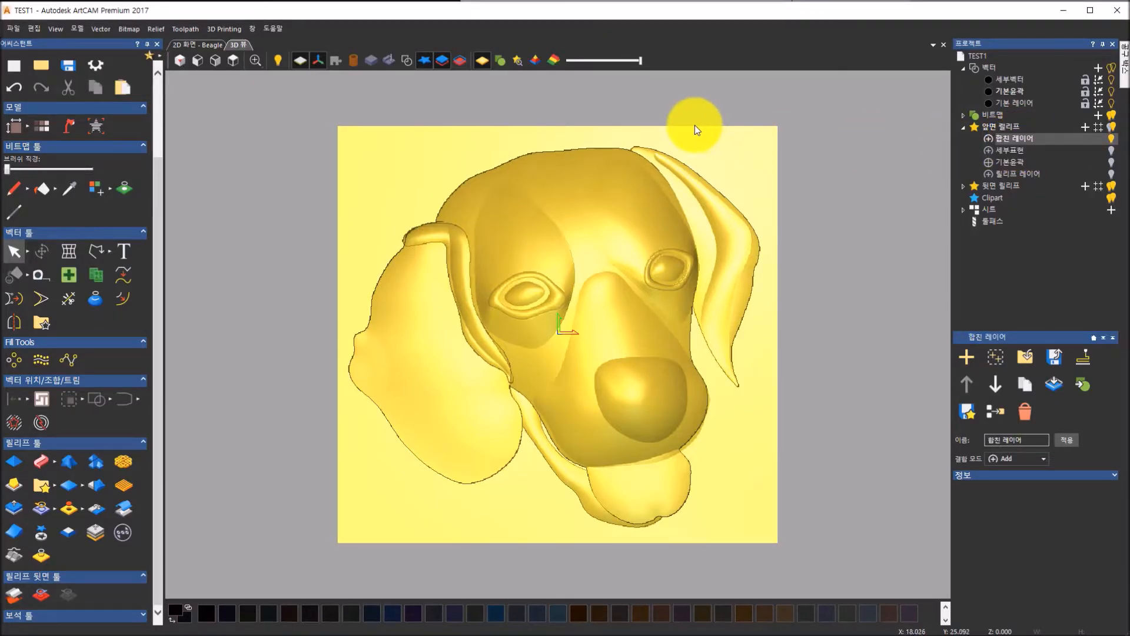
{"action": "left_click", "coordinate": [156, 28]}
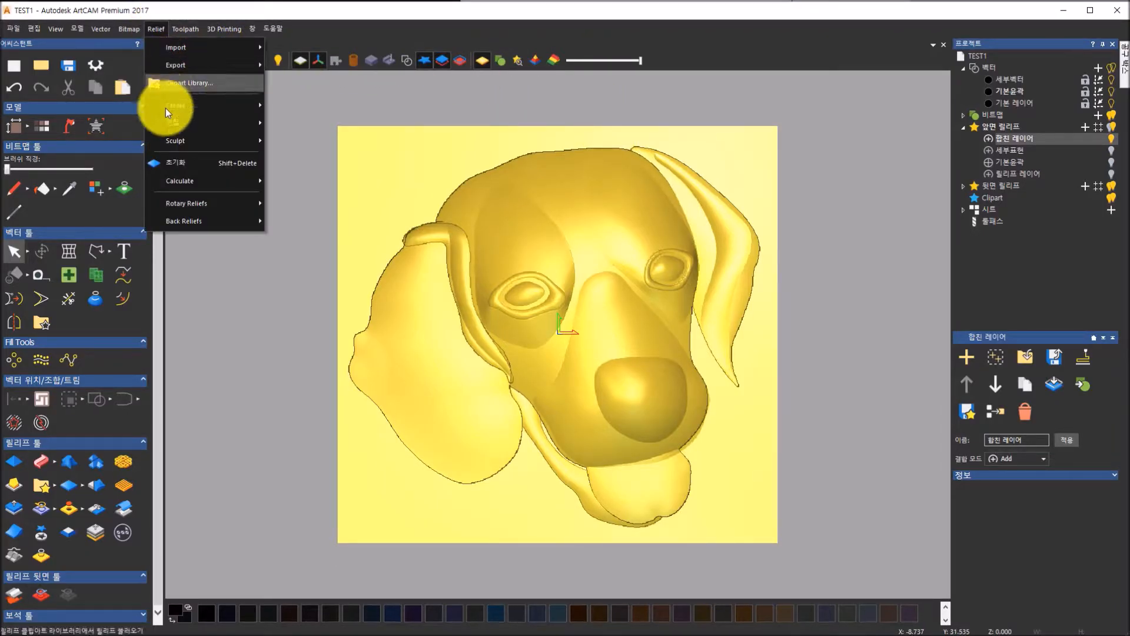
{"action": "mouse_move", "coordinate": [168, 143]}
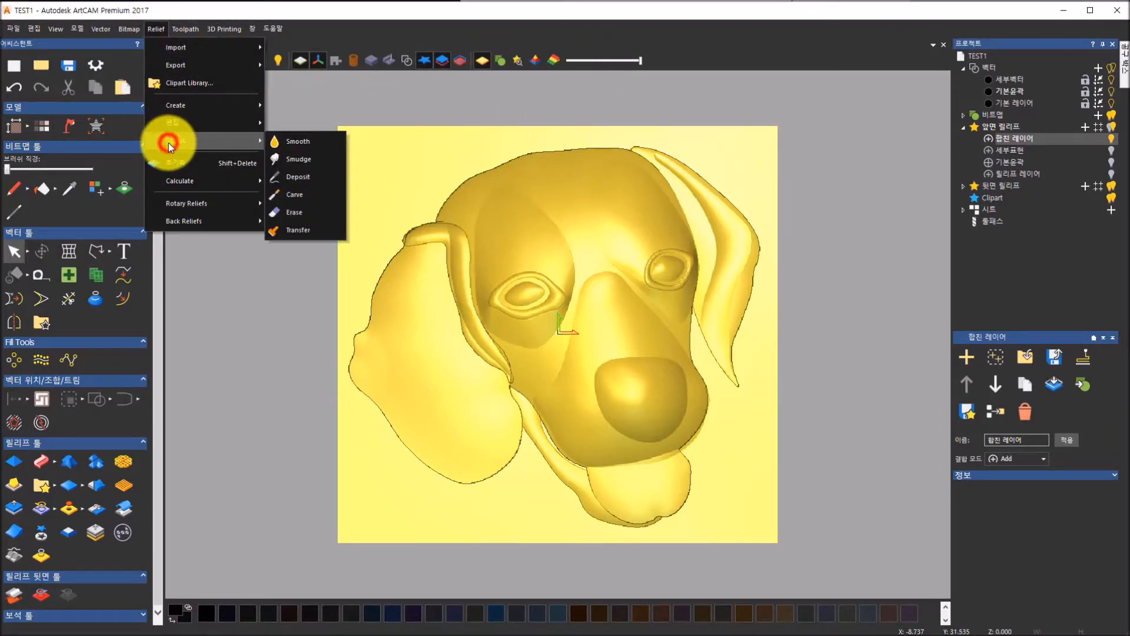
{"action": "left_click", "coordinate": [288, 146]}
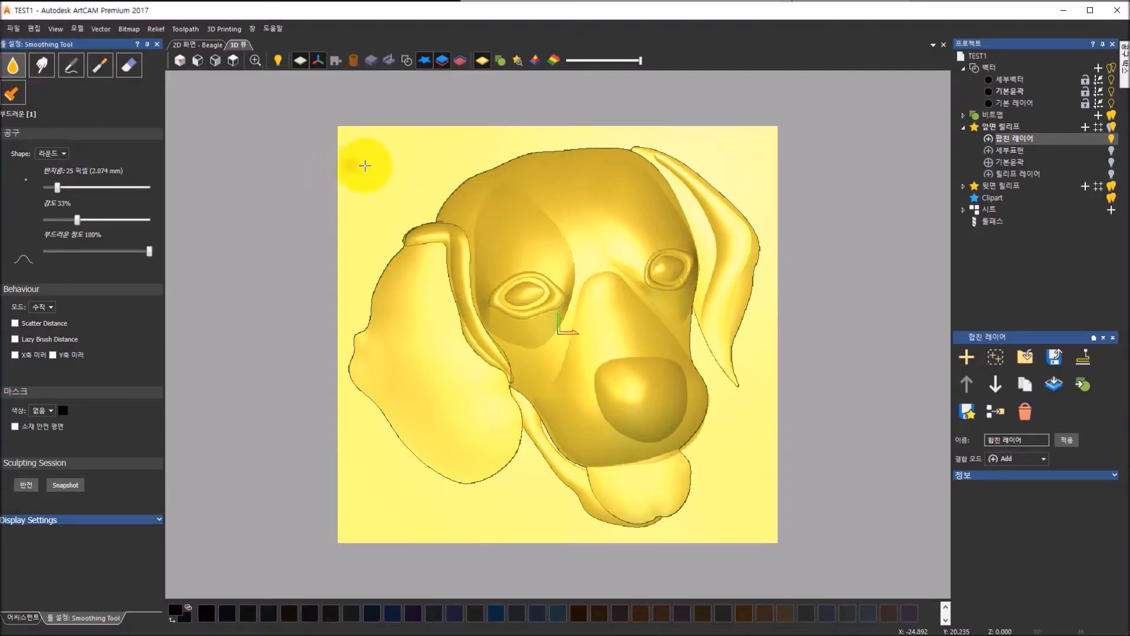
{"action": "left_click_drag", "start_coordinate": [407, 234], "coordinate": [432, 241]}
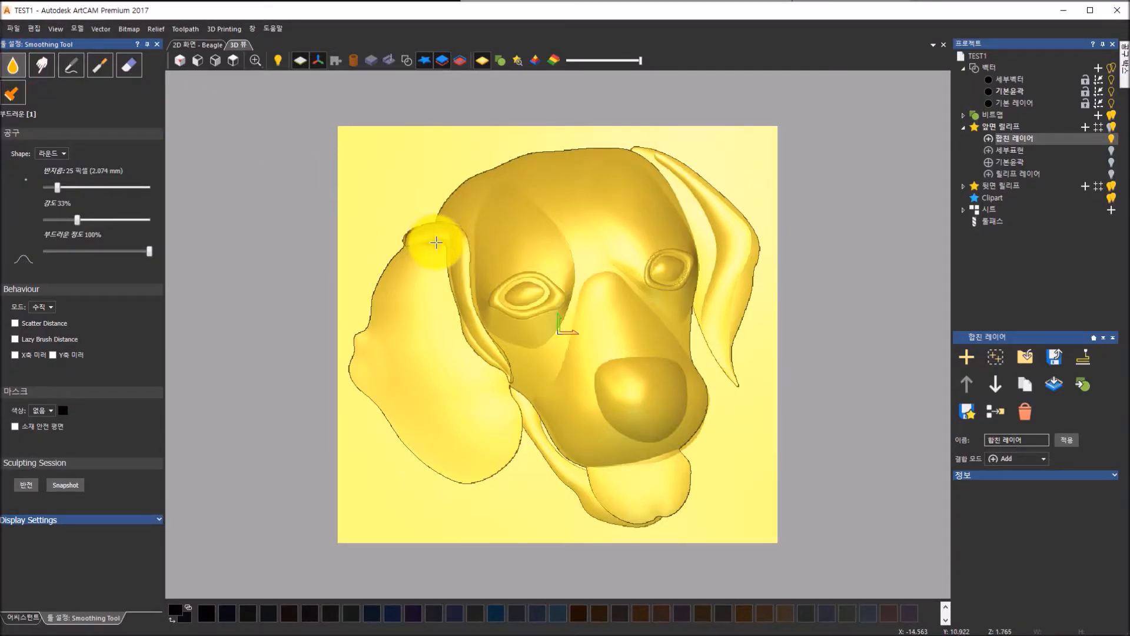
{"action": "mouse_move", "coordinate": [435, 244]}
{"action": "left_mouse_down"}
{"action": "mouse_move", "coordinate": [404, 245]}
{"action": "mouse_move", "coordinate": [433, 227]}
{"action": "left_mouse_up"}
- Smooth the inner edge of the large ear's fold and the ear's upper outer corner
{"action": "middle_click_drag", "start_coordinate": [518, 334], "coordinate": [503, 222]}
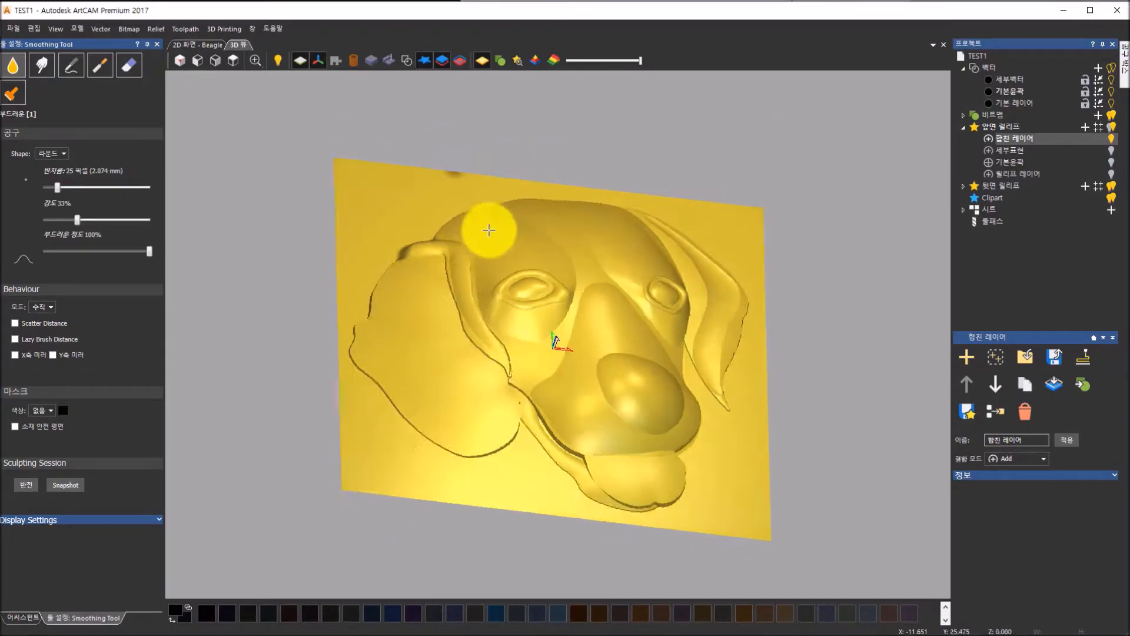
{"action": "scroll", "coordinate": [492, 227], "scroll_direction": "up", "scroll_amount": 3}
{"action": "left_click_drag", "start_coordinate": [408, 253], "coordinate": [429, 273]}
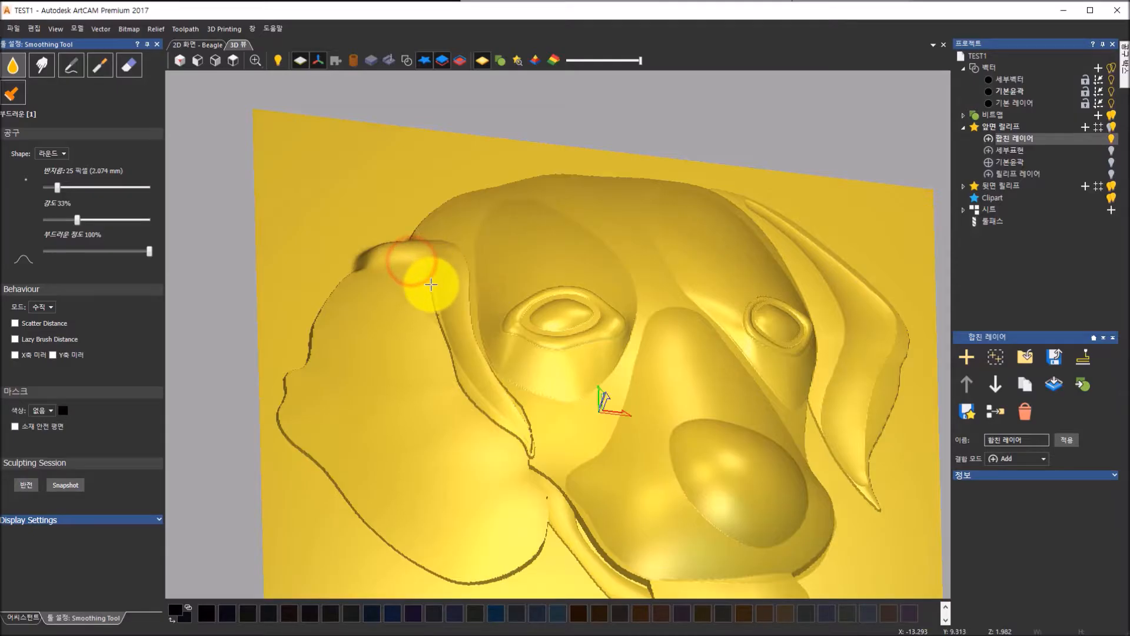
{"action": "mouse_move", "coordinate": [435, 315]}
{"action": "left_mouse_down"}
{"action": "mouse_move", "coordinate": [462, 396]}
{"action": "mouse_move", "coordinate": [512, 449]}
{"action": "mouse_move", "coordinate": [441, 373]}
{"action": "mouse_move", "coordinate": [432, 304]}
{"action": "left_mouse_up"}
{"action": "middle_click_drag", "start_coordinate": [469, 317], "coordinate": [443, 479]}
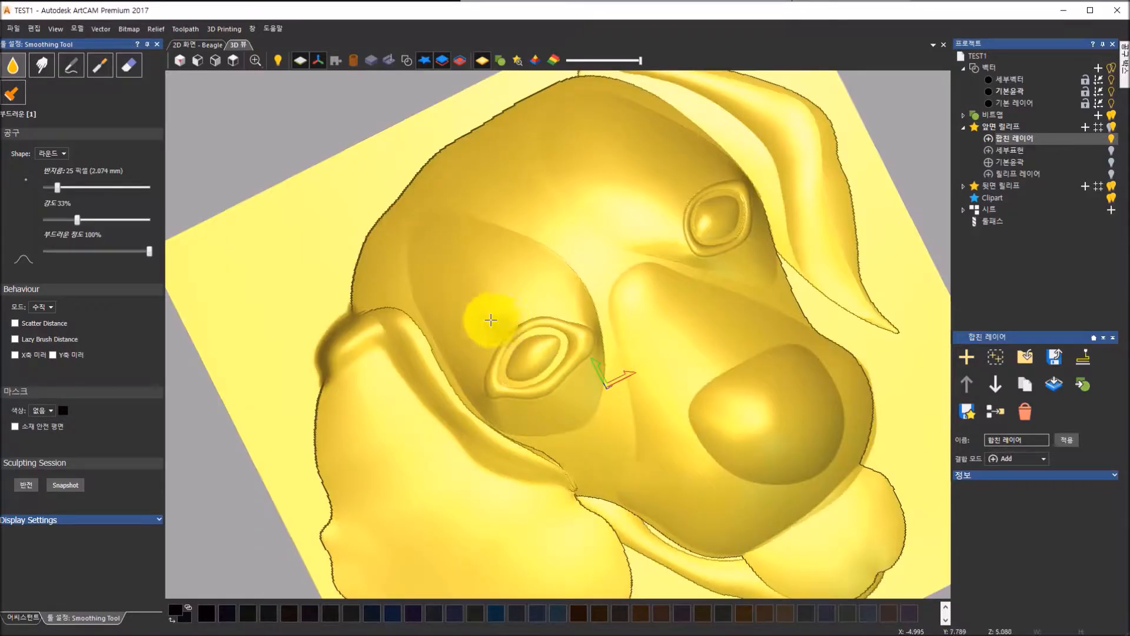
{"action": "mouse_move", "coordinate": [336, 349]}
{"action": "left_mouse_down"}
{"action": "mouse_move", "coordinate": [313, 399]}
{"action": "mouse_move", "coordinate": [312, 449]}
{"action": "mouse_move", "coordinate": [330, 368]}
{"action": "left_mouse_up"}
- Smooth the large ear's outer outline and the edge where the ear meets the cheek
{"action": "scroll", "coordinate": [374, 391], "scroll_direction": "down", "scroll_amount": 5}
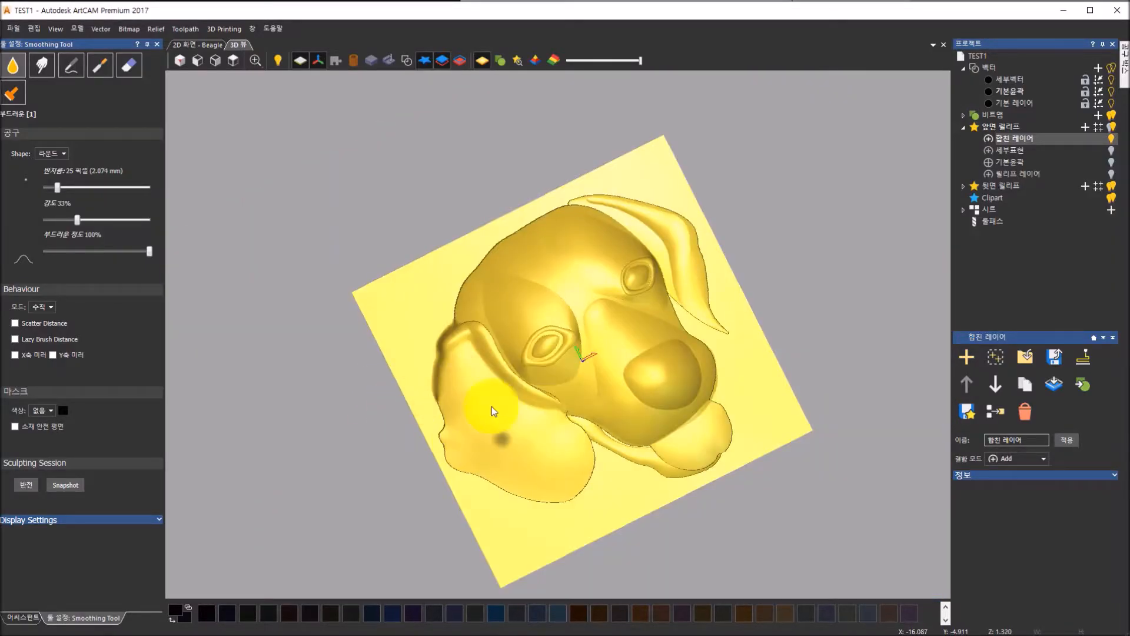
{"action": "middle_click_drag", "start_coordinate": [492, 411], "coordinate": [456, 322]}
{"action": "mouse_move", "coordinate": [456, 321]}
{"action": "left_mouse_down"}
{"action": "mouse_move", "coordinate": [429, 398]}
{"action": "mouse_move", "coordinate": [434, 429]}
{"action": "mouse_move", "coordinate": [465, 453]}
{"action": "mouse_move", "coordinate": [439, 445]}
{"action": "mouse_move", "coordinate": [527, 488]}
{"action": "mouse_move", "coordinate": [509, 479]}
{"action": "mouse_move", "coordinate": [563, 464]}
{"action": "left_mouse_up"}
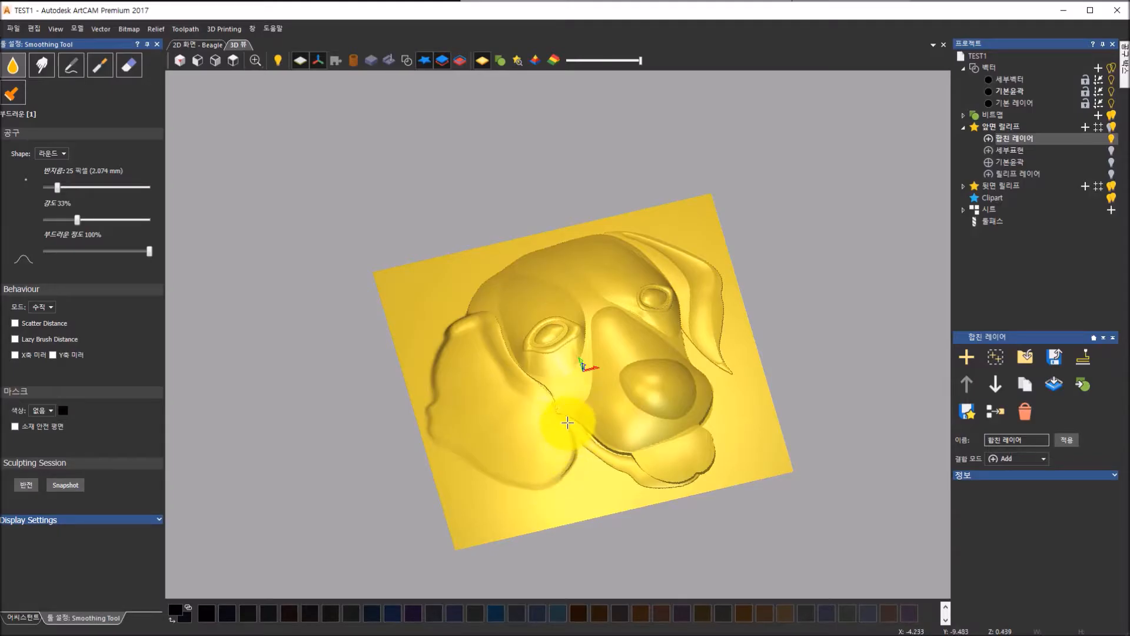
{"action": "mouse_move", "coordinate": [551, 403]}
{"action": "left_mouse_down"}
{"action": "mouse_move", "coordinate": [487, 315]}
{"action": "mouse_move", "coordinate": [456, 312]}
{"action": "mouse_move", "coordinate": [492, 312]}
{"action": "mouse_move", "coordinate": [512, 368]}
{"action": "mouse_move", "coordinate": [562, 411]}
{"action": "left_mouse_up"}
{"action": "left_click_drag", "start_coordinate": [572, 462], "coordinate": [553, 411]}
- Smooth the outline of the head and muzzle, the tongue's edges and the lower jaw line beside the ear
{"action": "mouse_move", "coordinate": [624, 280]}
{"action": "middle_mouse_down"}
{"action": "mouse_move", "coordinate": [661, 353]}
{"action": "mouse_move", "coordinate": [630, 347]}
{"action": "middle_mouse_up"}
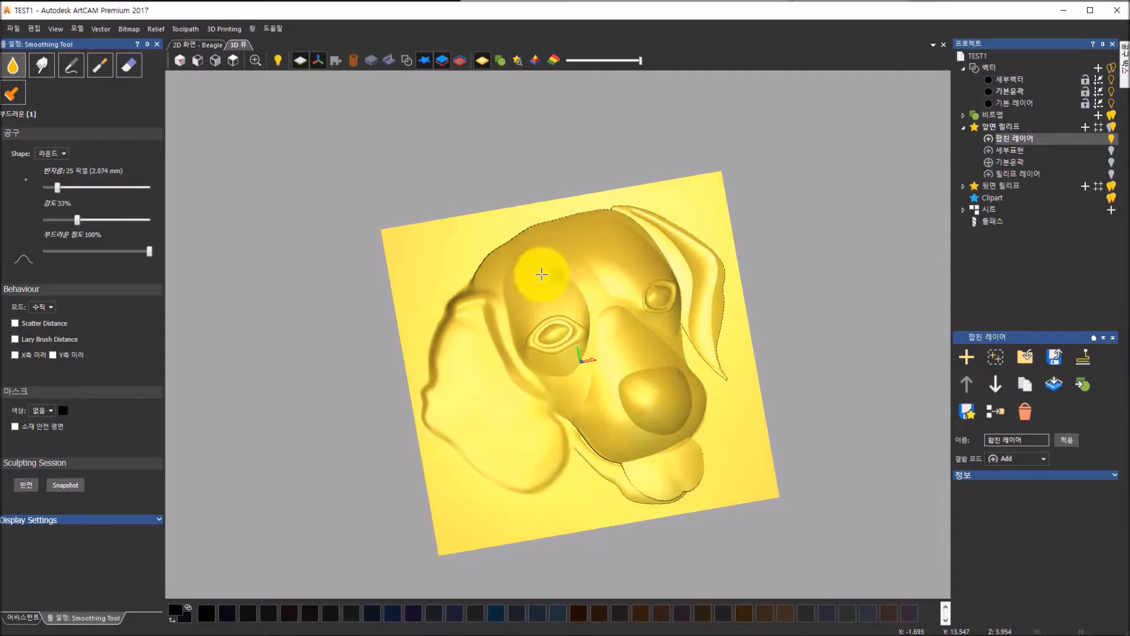
{"action": "mouse_move", "coordinate": [475, 281]}
{"action": "left_mouse_down"}
{"action": "mouse_move", "coordinate": [505, 244]}
{"action": "mouse_move", "coordinate": [484, 255]}
{"action": "mouse_move", "coordinate": [537, 231]}
{"action": "mouse_move", "coordinate": [497, 245]}
{"action": "mouse_move", "coordinate": [619, 209]}
{"action": "mouse_move", "coordinate": [550, 222]}
{"action": "mouse_move", "coordinate": [613, 202]}
{"action": "mouse_move", "coordinate": [538, 219]}
{"action": "mouse_move", "coordinate": [492, 257]}
{"action": "mouse_move", "coordinate": [475, 283]}
{"action": "mouse_move", "coordinate": [479, 312]}
{"action": "mouse_move", "coordinate": [454, 318]}
{"action": "mouse_move", "coordinate": [453, 341]}
{"action": "mouse_move", "coordinate": [504, 323]}
{"action": "mouse_move", "coordinate": [505, 260]}
{"action": "mouse_move", "coordinate": [562, 264]}
{"action": "mouse_move", "coordinate": [528, 253]}
{"action": "mouse_move", "coordinate": [565, 270]}
{"action": "mouse_move", "coordinate": [583, 302]}
{"action": "mouse_move", "coordinate": [586, 350]}
{"action": "mouse_move", "coordinate": [537, 358]}
{"action": "mouse_move", "coordinate": [546, 367]}
{"action": "mouse_move", "coordinate": [581, 362]}
{"action": "mouse_move", "coordinate": [591, 310]}
{"action": "mouse_move", "coordinate": [576, 405]}
{"action": "mouse_move", "coordinate": [601, 308]}
{"action": "mouse_move", "coordinate": [651, 335]}
{"action": "mouse_move", "coordinate": [613, 298]}
{"action": "mouse_move", "coordinate": [678, 354]}
{"action": "mouse_move", "coordinate": [661, 328]}
{"action": "mouse_move", "coordinate": [671, 310]}
{"action": "mouse_move", "coordinate": [715, 408]}
{"action": "mouse_move", "coordinate": [704, 391]}
{"action": "mouse_move", "coordinate": [697, 429]}
{"action": "mouse_move", "coordinate": [669, 450]}
{"action": "mouse_move", "coordinate": [683, 424]}
{"action": "mouse_move", "coordinate": [610, 450]}
{"action": "mouse_move", "coordinate": [570, 429]}
{"action": "mouse_move", "coordinate": [606, 459]}
{"action": "left_mouse_up"}
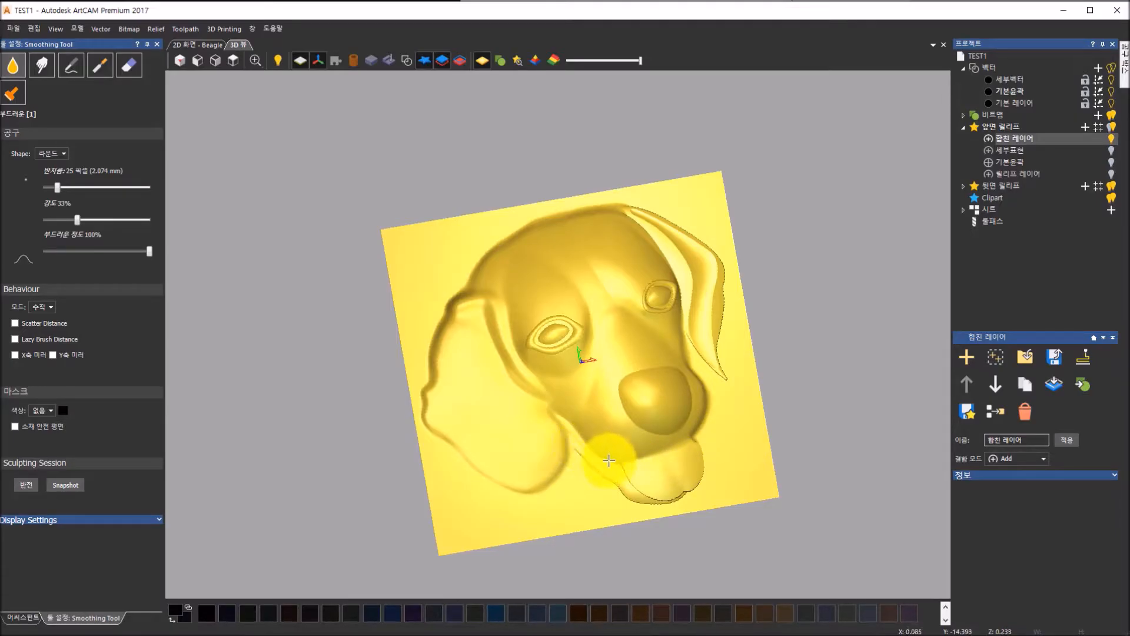
{"action": "mouse_move", "coordinate": [627, 480]}
{"action": "left_mouse_down"}
{"action": "mouse_move", "coordinate": [618, 469]}
{"action": "mouse_move", "coordinate": [662, 492]}
{"action": "mouse_move", "coordinate": [634, 486]}
{"action": "mouse_move", "coordinate": [682, 488]}
{"action": "mouse_move", "coordinate": [686, 434]}
{"action": "mouse_move", "coordinate": [701, 453]}
{"action": "mouse_move", "coordinate": [667, 494]}
{"action": "left_mouse_up"}
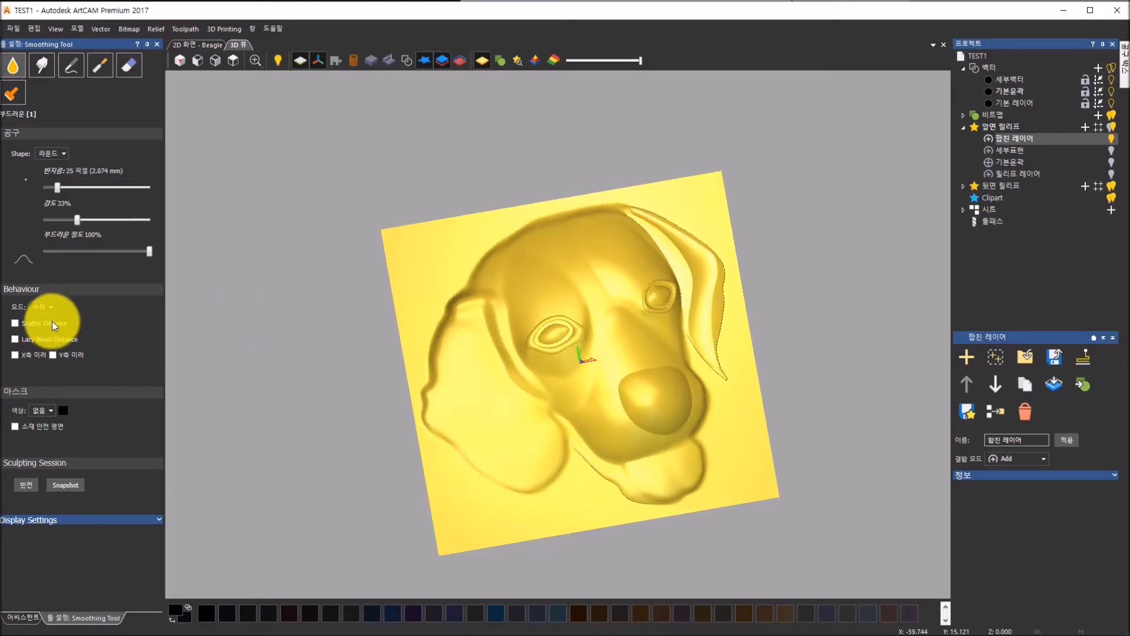
{"action": "scroll", "coordinate": [537, 461], "scroll_direction": "up", "scroll_amount": 3}
{"action": "mouse_move", "coordinate": [578, 408]}
{"action": "left_mouse_down"}
{"action": "mouse_move", "coordinate": [605, 475]}
{"action": "mouse_move", "coordinate": [593, 417]}
{"action": "mouse_move", "coordinate": [675, 501]}
{"action": "mouse_move", "coordinate": [714, 517]}
{"action": "mouse_move", "coordinate": [759, 564]}
{"action": "mouse_move", "coordinate": [810, 568]}
{"action": "mouse_move", "coordinate": [744, 555]}
{"action": "left_mouse_up"}
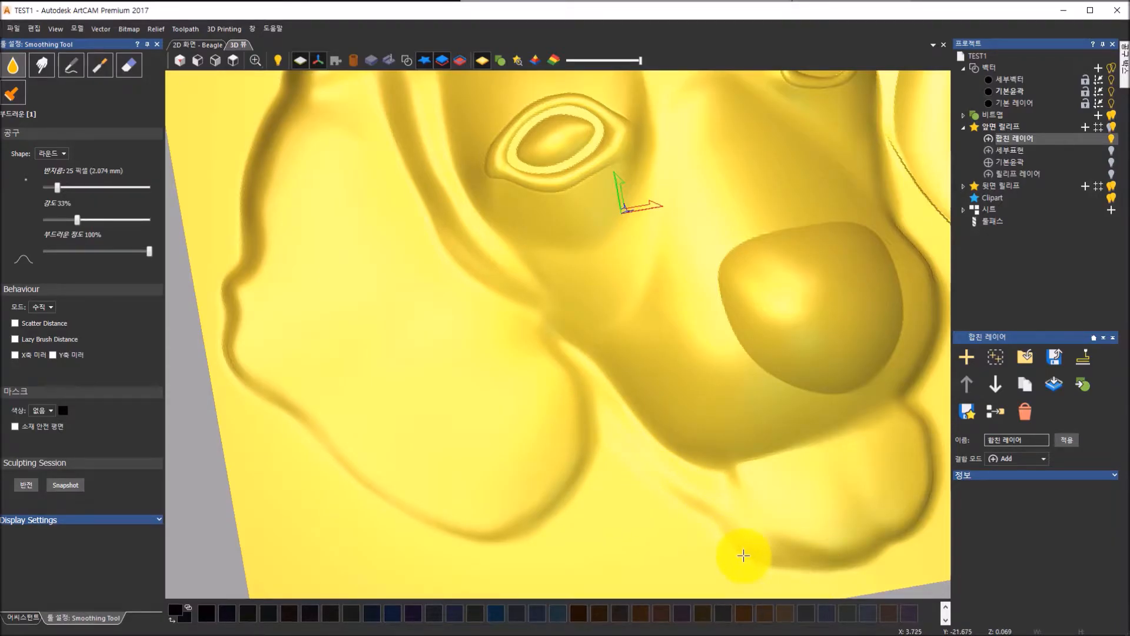
- Smooth the rims of both eyes and the edge where the forehead meets the small ear
{"action": "scroll", "coordinate": [801, 348], "scroll_direction": "down", "scroll_amount": 5}
{"action": "mouse_move", "coordinate": [667, 204]}
{"action": "left_mouse_down"}
{"action": "mouse_move", "coordinate": [593, 214]}
{"action": "mouse_move", "coordinate": [568, 252]}
{"action": "mouse_move", "coordinate": [539, 259]}
{"action": "mouse_move", "coordinate": [564, 261]}
{"action": "left_mouse_up"}
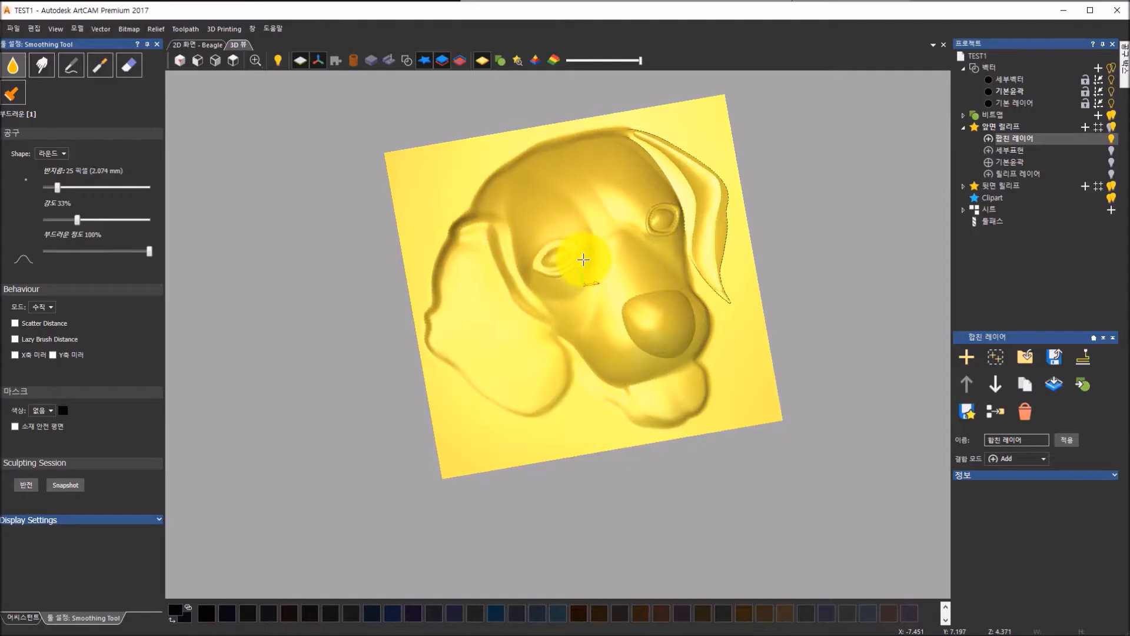
{"action": "left_click_drag", "start_coordinate": [650, 230], "coordinate": [685, 210]}
{"action": "mouse_move", "coordinate": [628, 189]}
{"action": "left_mouse_down"}
{"action": "mouse_move", "coordinate": [623, 226]}
{"action": "mouse_move", "coordinate": [585, 182]}
{"action": "mouse_move", "coordinate": [613, 212]}
{"action": "mouse_move", "coordinate": [588, 189]}
{"action": "mouse_move", "coordinate": [596, 156]}
{"action": "mouse_move", "coordinate": [655, 177]}
{"action": "mouse_move", "coordinate": [671, 197]}
{"action": "mouse_move", "coordinate": [630, 131]}
{"action": "mouse_move", "coordinate": [628, 144]}
{"action": "mouse_move", "coordinate": [661, 167]}
{"action": "mouse_move", "coordinate": [653, 148]}
{"action": "left_mouse_up"}
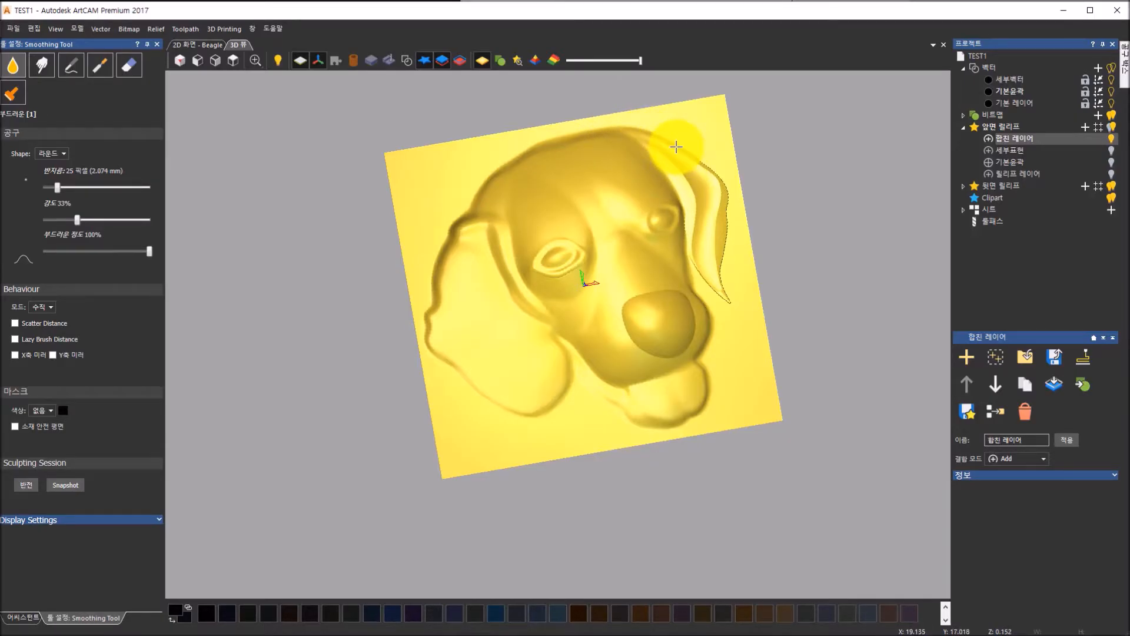
- Smooth the small ear's outline down to its tip, plus the lower edges of the tongue and large ear
{"action": "mouse_move", "coordinate": [653, 134]}
{"action": "left_mouse_down"}
{"action": "mouse_move", "coordinate": [724, 171]}
{"action": "mouse_move", "coordinate": [709, 153]}
{"action": "mouse_move", "coordinate": [718, 180]}
{"action": "left_mouse_up"}
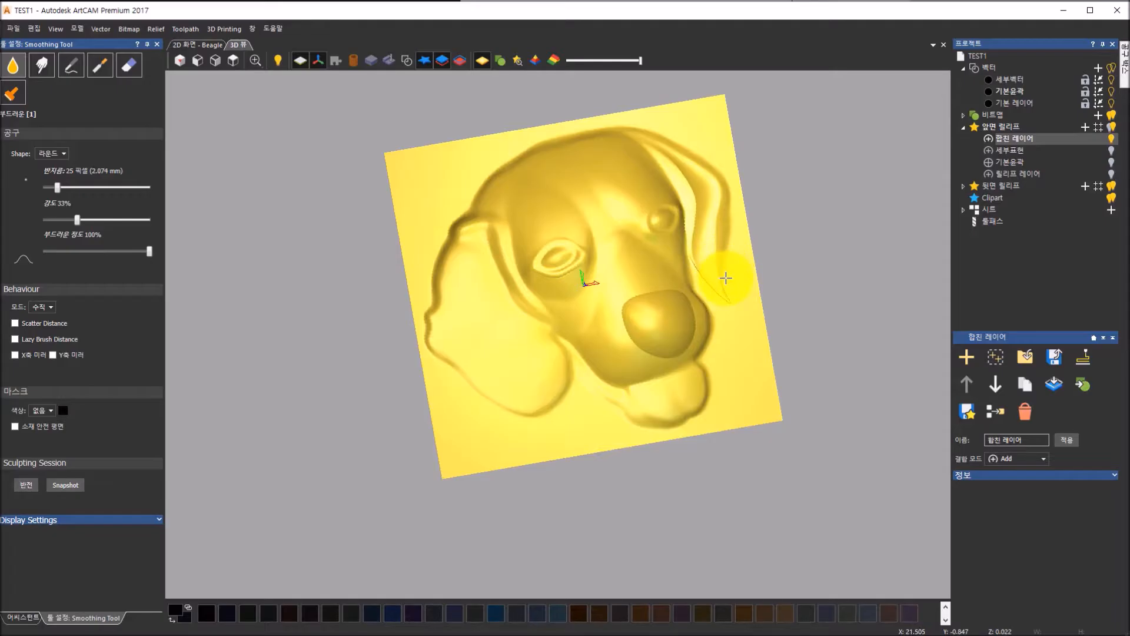
{"action": "mouse_move", "coordinate": [684, 256]}
{"action": "left_mouse_down"}
{"action": "mouse_move", "coordinate": [720, 297]}
{"action": "mouse_move", "coordinate": [696, 255]}
{"action": "left_mouse_up"}
{"action": "mouse_move", "coordinate": [692, 194]}
{"action": "left_mouse_down"}
{"action": "mouse_move", "coordinate": [666, 151]}
{"action": "mouse_move", "coordinate": [689, 202]}
{"action": "mouse_move", "coordinate": [681, 263]}
{"action": "mouse_move", "coordinate": [724, 291]}
{"action": "left_mouse_up"}
{"action": "left_click_drag", "start_coordinate": [666, 452], "coordinate": [511, 422]}
- Smooth the brow crease above the large eye across to the nose bridge and return to the top view
{"action": "middle_click_drag", "start_coordinate": [577, 276], "coordinate": [625, 319]}
{"action": "left_click_drag", "start_coordinate": [626, 319], "coordinate": [620, 307]}
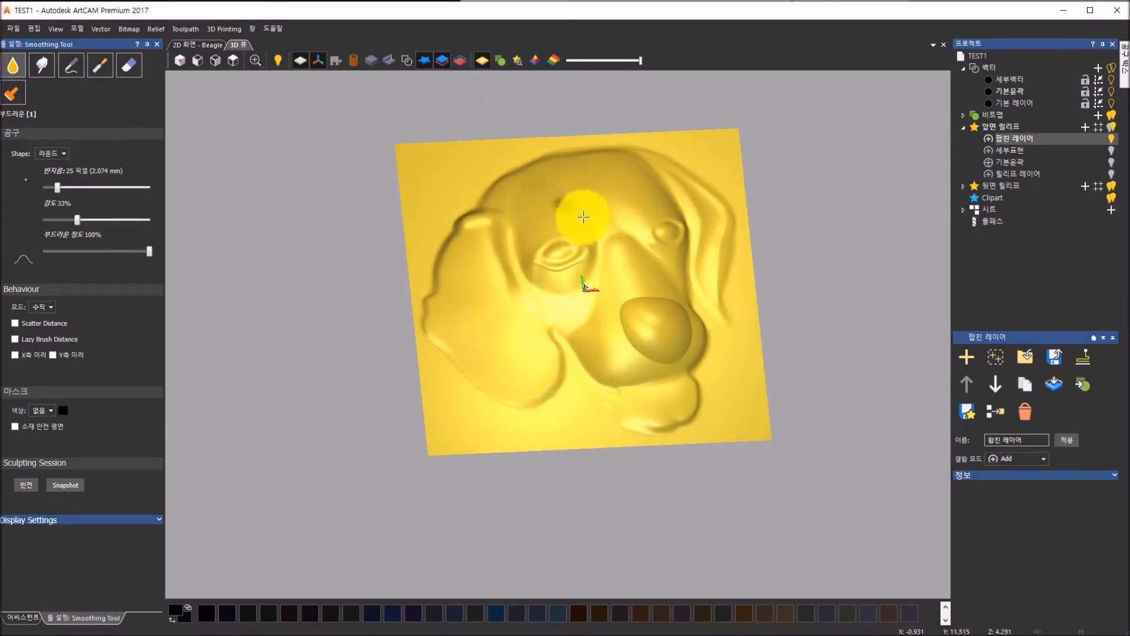
{"action": "scroll", "coordinate": [594, 214], "scroll_direction": "up", "scroll_amount": 3}
{"action": "left_click", "coordinate": [586, 219]}
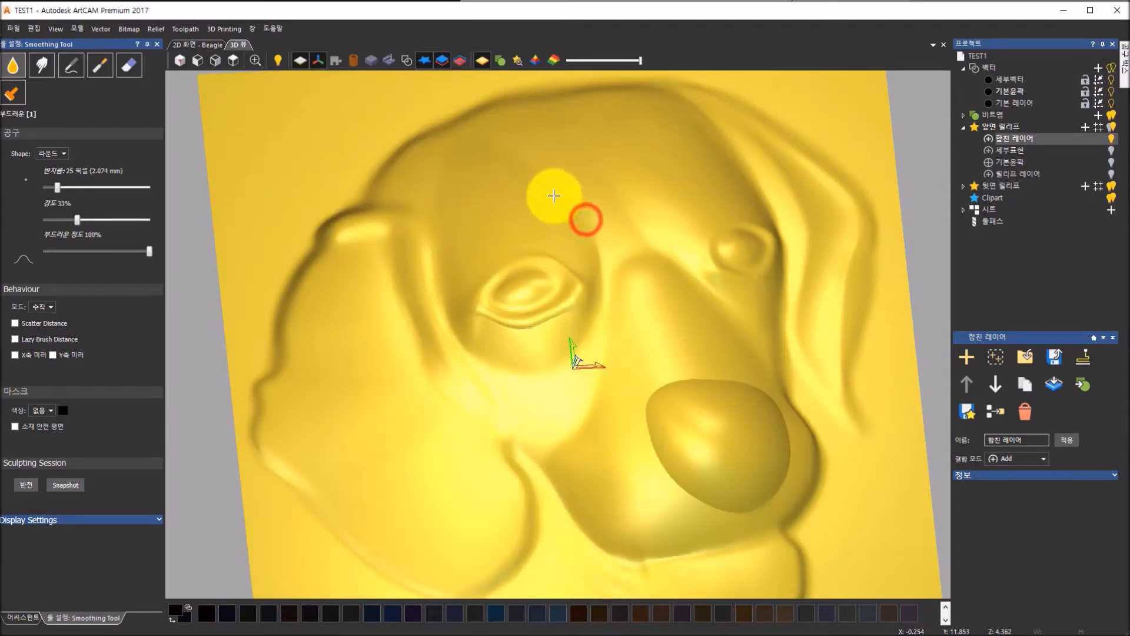
{"action": "mouse_move", "coordinate": [417, 226]}
{"action": "left_mouse_down"}
{"action": "mouse_move", "coordinate": [461, 340]}
{"action": "mouse_move", "coordinate": [454, 323]}
{"action": "mouse_move", "coordinate": [447, 336]}
{"action": "mouse_move", "coordinate": [479, 364]}
{"action": "mouse_move", "coordinate": [548, 378]}
{"action": "mouse_move", "coordinate": [598, 277]}
{"action": "mouse_move", "coordinate": [602, 243]}
{"action": "mouse_move", "coordinate": [615, 256]}
{"action": "mouse_move", "coordinate": [664, 253]}
{"action": "mouse_move", "coordinate": [726, 293]}
{"action": "mouse_move", "coordinate": [711, 302]}
{"action": "mouse_move", "coordinate": [707, 279]}
{"action": "mouse_move", "coordinate": [638, 195]}
{"action": "mouse_move", "coordinate": [618, 108]}
{"action": "mouse_move", "coordinate": [688, 122]}
{"action": "mouse_move", "coordinate": [740, 169]}
{"action": "mouse_move", "coordinate": [774, 232]}
{"action": "mouse_move", "coordinate": [789, 303]}
{"action": "mouse_move", "coordinate": [773, 348]}
{"action": "mouse_move", "coordinate": [680, 260]}
{"action": "left_mouse_up"}
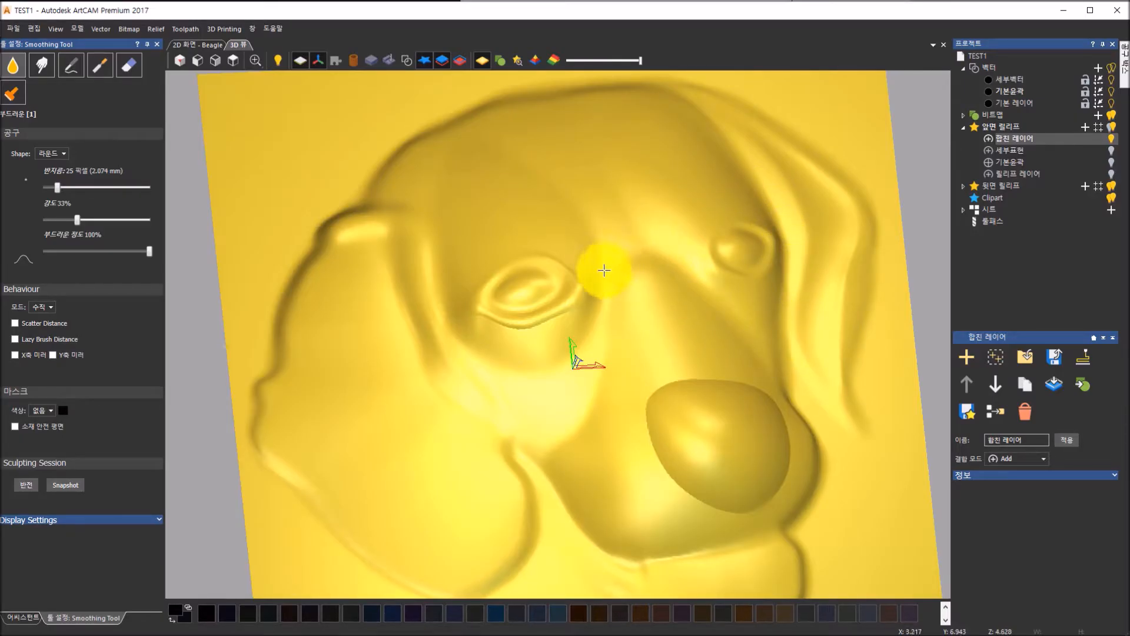
{"action": "left_click", "coordinate": [233, 59]}
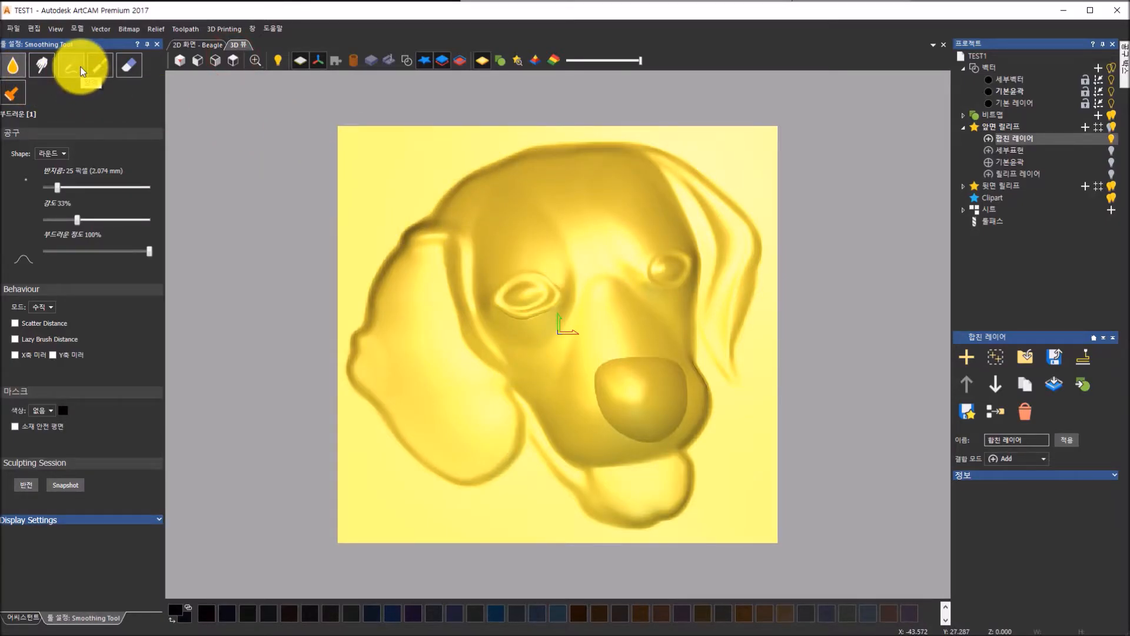
- Set the smoothing mode to 양각만 and the strength to 18%, and smooth the brow above the large eye
{"action": "left_click", "coordinate": [50, 308]}
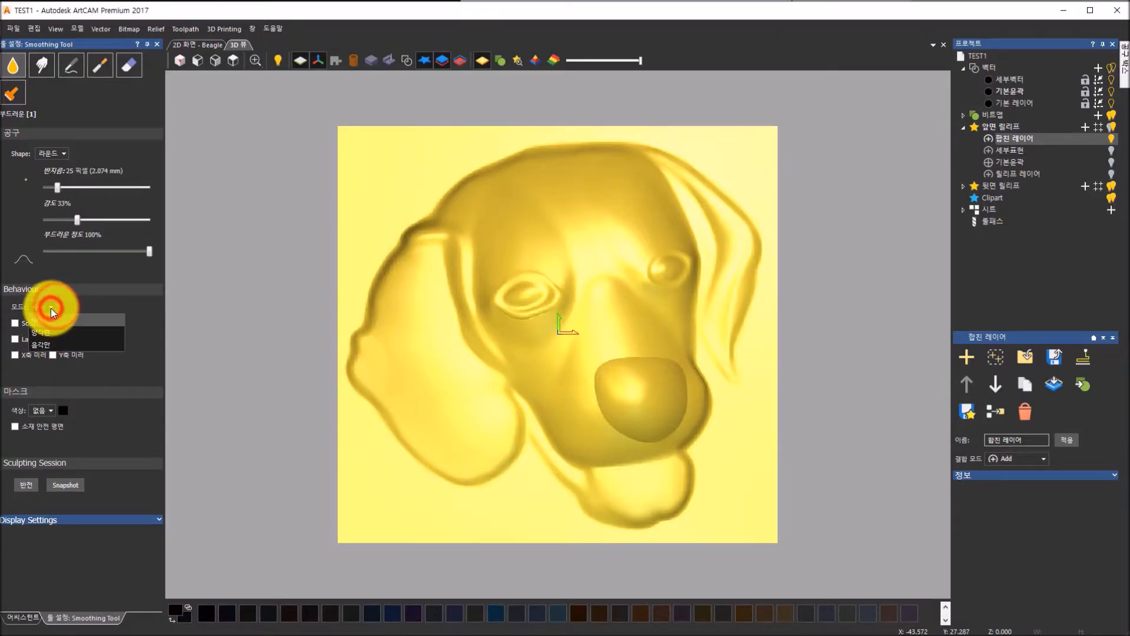
{"action": "left_click", "coordinate": [51, 331]}
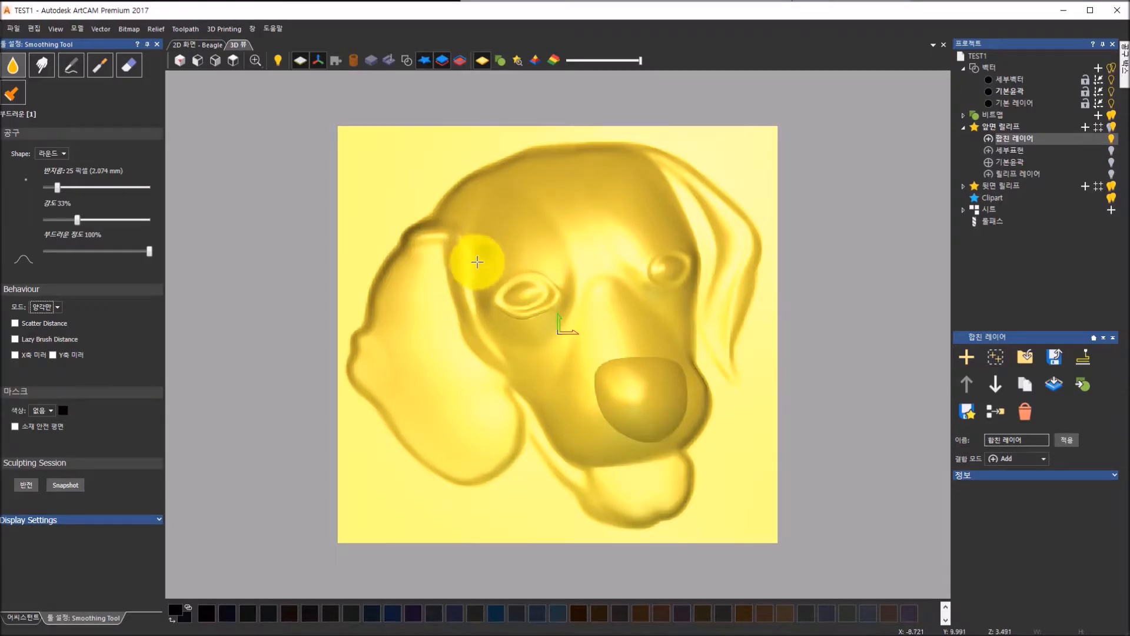
{"action": "scroll", "coordinate": [480, 287], "scroll_direction": "up", "scroll_amount": 5}
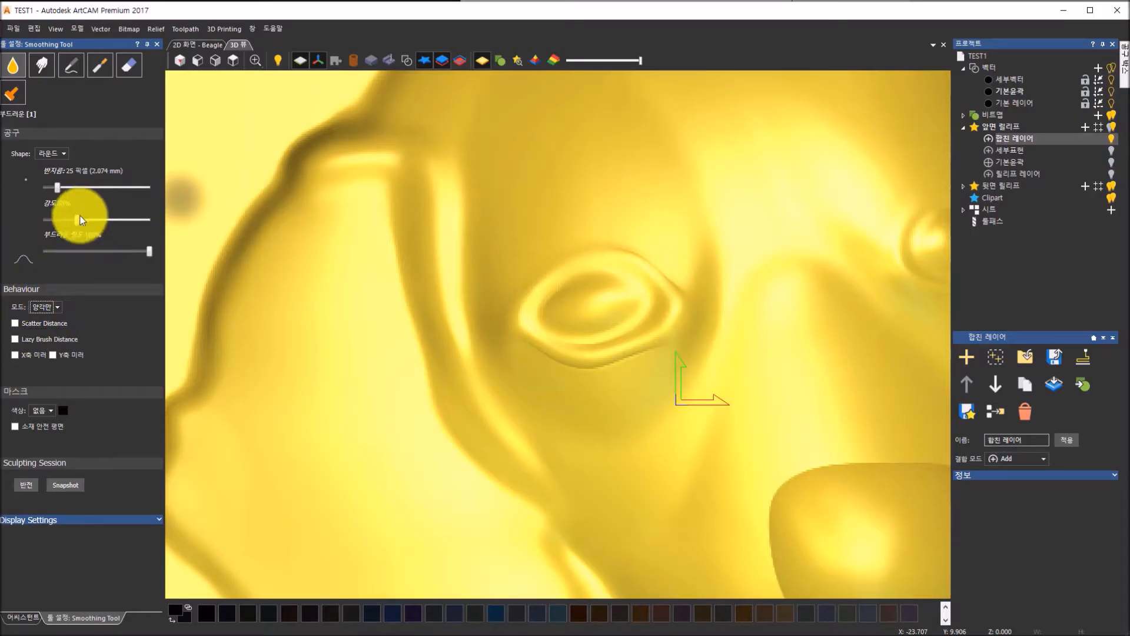
{"action": "left_click_drag", "start_coordinate": [62, 219], "coordinate": [61, 219]}
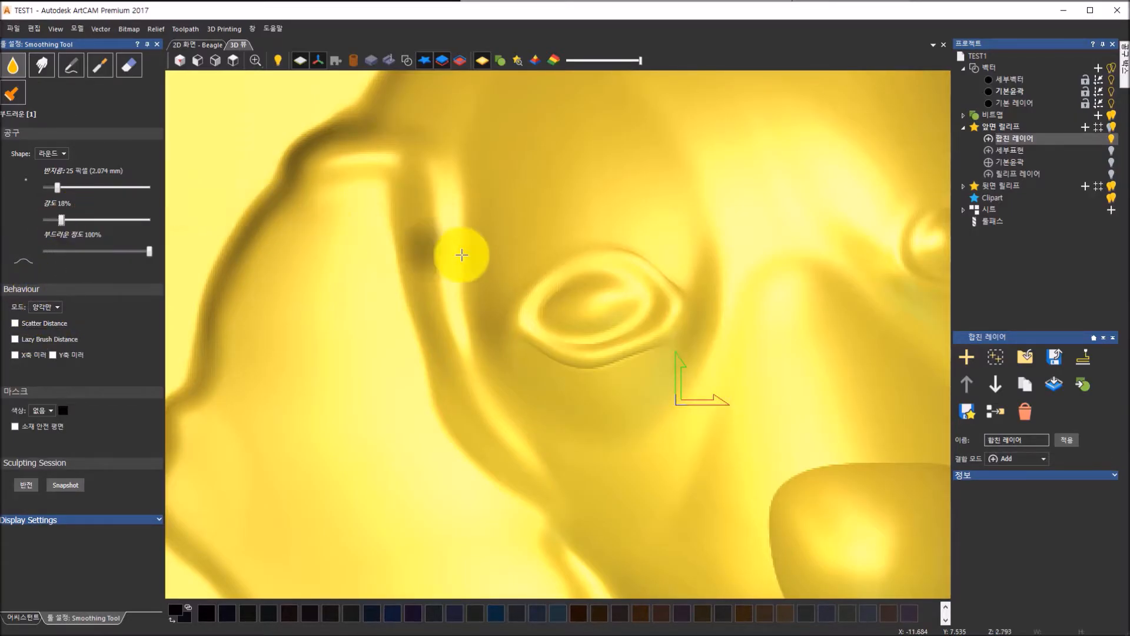
{"action": "scroll", "coordinate": [461, 252], "scroll_direction": "down", "scroll_amount": 3}
{"action": "mouse_move", "coordinate": [510, 227]}
{"action": "left_mouse_down"}
{"action": "mouse_move", "coordinate": [498, 326]}
{"action": "mouse_move", "coordinate": [507, 336]}
{"action": "mouse_move", "coordinate": [485, 306]}
{"action": "mouse_move", "coordinate": [502, 316]}
{"action": "mouse_move", "coordinate": [501, 339]}
{"action": "mouse_move", "coordinate": [498, 267]}
{"action": "mouse_move", "coordinate": [530, 169]}
{"action": "mouse_move", "coordinate": [497, 242]}
{"action": "mouse_move", "coordinate": [525, 151]}
{"action": "mouse_move", "coordinate": [566, 152]}
{"action": "mouse_move", "coordinate": [613, 194]}
{"action": "mouse_move", "coordinate": [645, 250]}
{"action": "left_mouse_up"}
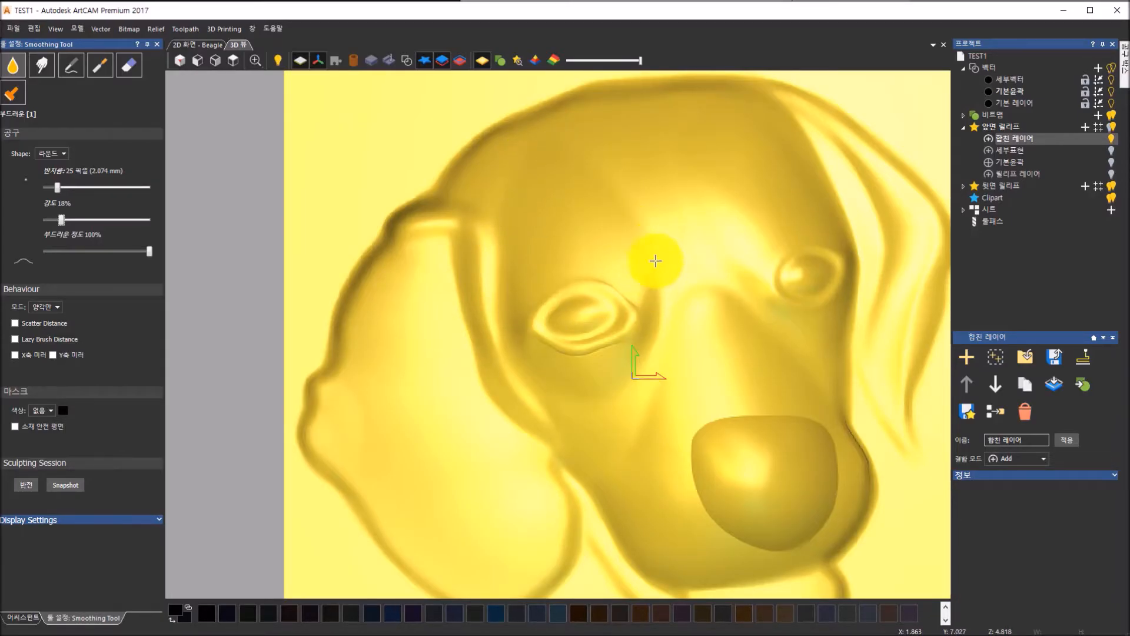
- Set the smoothing strength to 40% and smooth the crease between the large eye and the nose bridge
{"action": "left_click_drag", "start_coordinate": [62, 219], "coordinate": [88, 218]}
{"action": "mouse_move", "coordinate": [644, 257]}
{"action": "left_mouse_down"}
{"action": "mouse_move", "coordinate": [636, 242]}
{"action": "mouse_move", "coordinate": [651, 283]}
{"action": "mouse_move", "coordinate": [656, 260]}
{"action": "left_mouse_up"}
{"action": "left_click_drag", "start_coordinate": [668, 318], "coordinate": [664, 319]}
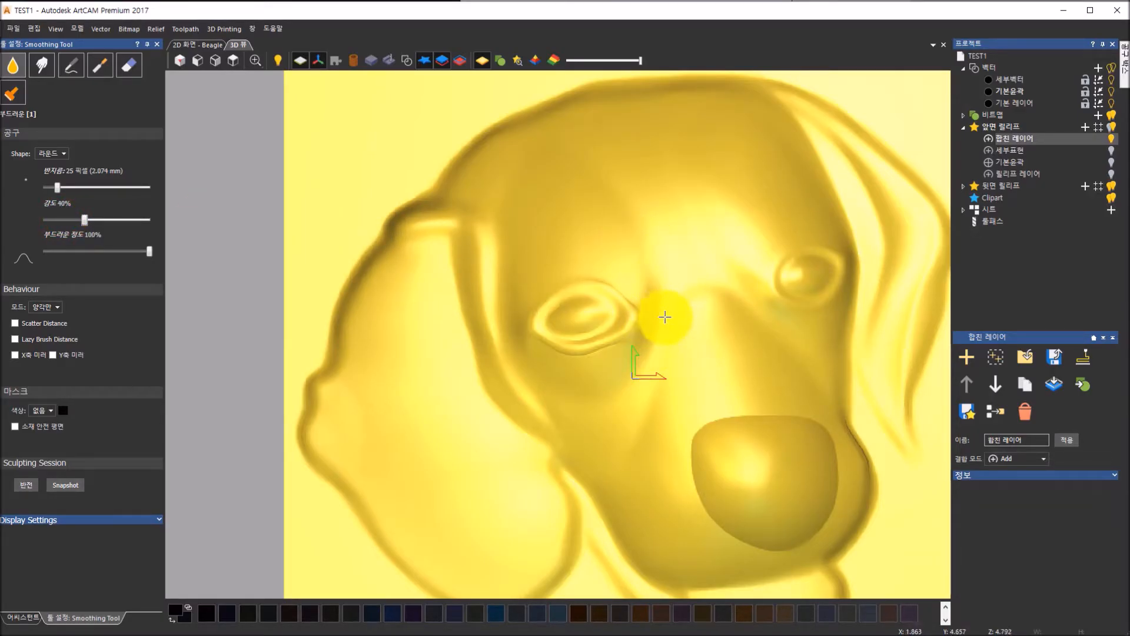
- Smooth the inner corner of the large eye and the edge around the nose
{"action": "mouse_move", "coordinate": [780, 521]}
{"action": "middle_mouse_down"}
{"action": "mouse_move", "coordinate": [586, 500]}
{"action": "mouse_move", "coordinate": [628, 385]}
{"action": "middle_mouse_up"}
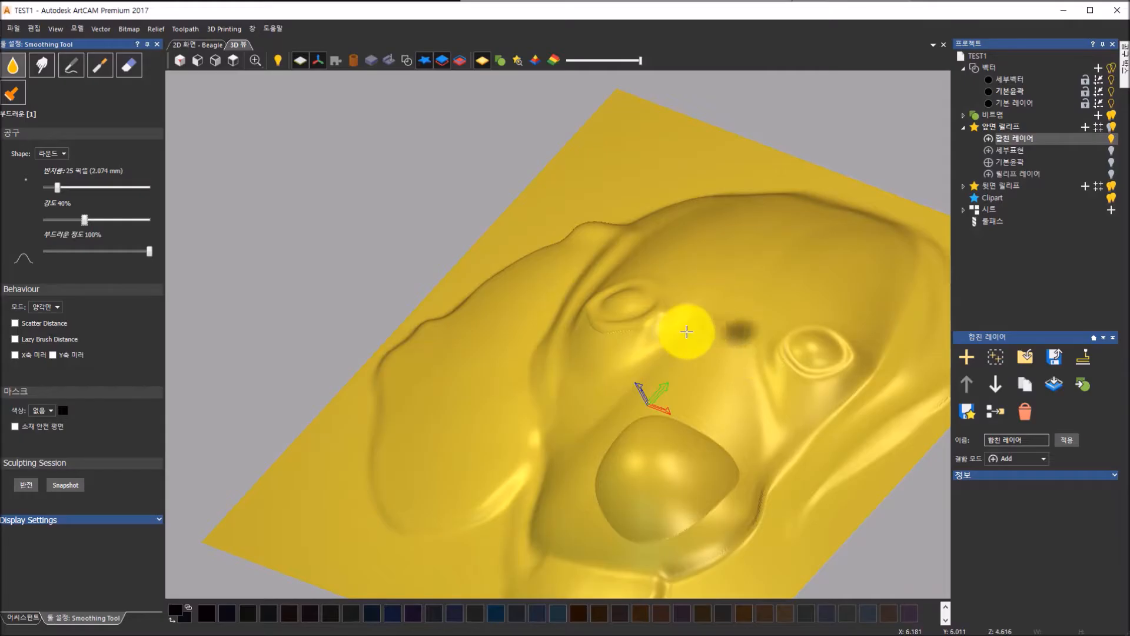
{"action": "mouse_move", "coordinate": [678, 335]}
{"action": "left_mouse_down"}
{"action": "mouse_move", "coordinate": [618, 374]}
{"action": "mouse_move", "coordinate": [594, 338]}
{"action": "mouse_move", "coordinate": [612, 320]}
{"action": "mouse_move", "coordinate": [580, 316]}
{"action": "mouse_move", "coordinate": [667, 328]}
{"action": "left_mouse_up"}
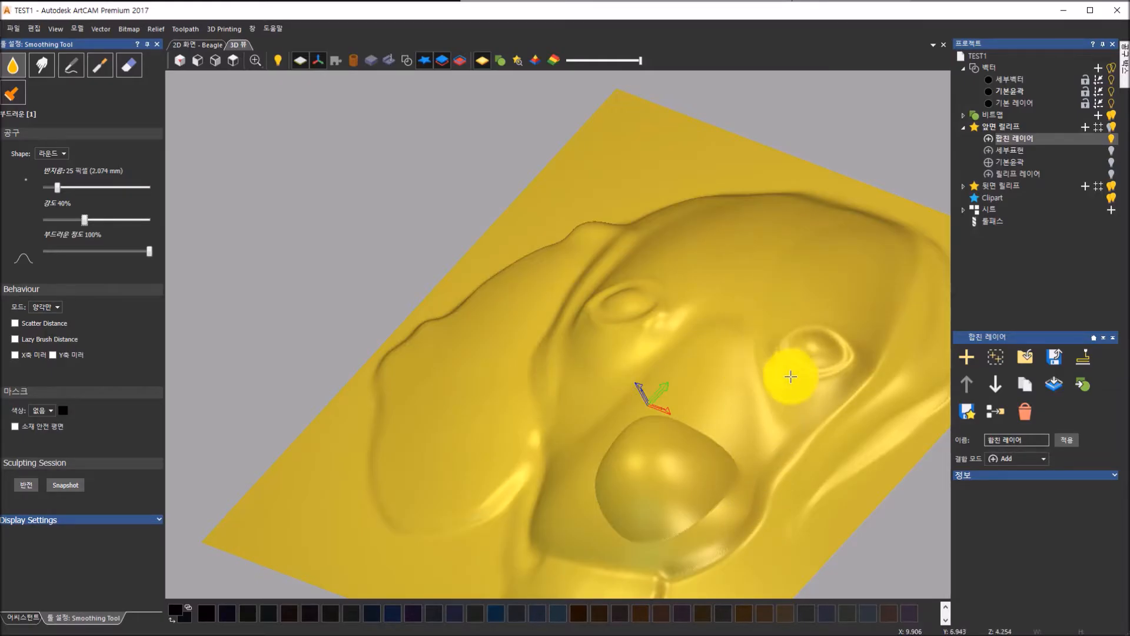
{"action": "left_click_drag", "start_coordinate": [828, 568], "coordinate": [774, 618]}
{"action": "mouse_move", "coordinate": [779, 457]}
{"action": "left_mouse_down"}
{"action": "mouse_move", "coordinate": [683, 444]}
{"action": "mouse_move", "coordinate": [661, 510]}
{"action": "mouse_move", "coordinate": [702, 551]}
{"action": "mouse_move", "coordinate": [762, 571]}
{"action": "mouse_move", "coordinate": [803, 522]}
{"action": "mouse_move", "coordinate": [807, 474]}
{"action": "mouse_move", "coordinate": [838, 429]}
{"action": "left_mouse_up"}
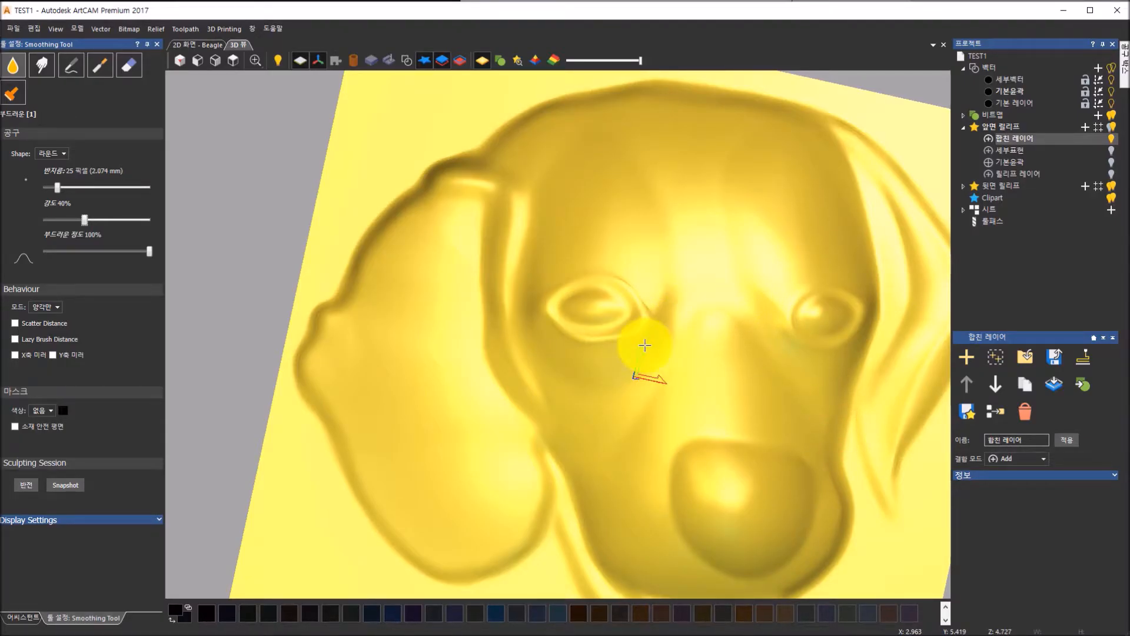
- Set the smoothing strength to 88% and smooth the side of the nose bridge and the cheek below the large eye
{"action": "middle_click_drag", "start_coordinate": [683, 426], "coordinate": [865, 355]}
{"action": "scroll", "coordinate": [708, 338], "scroll_direction": "up", "scroll_amount": 2}
{"action": "left_click", "coordinate": [704, 321]}
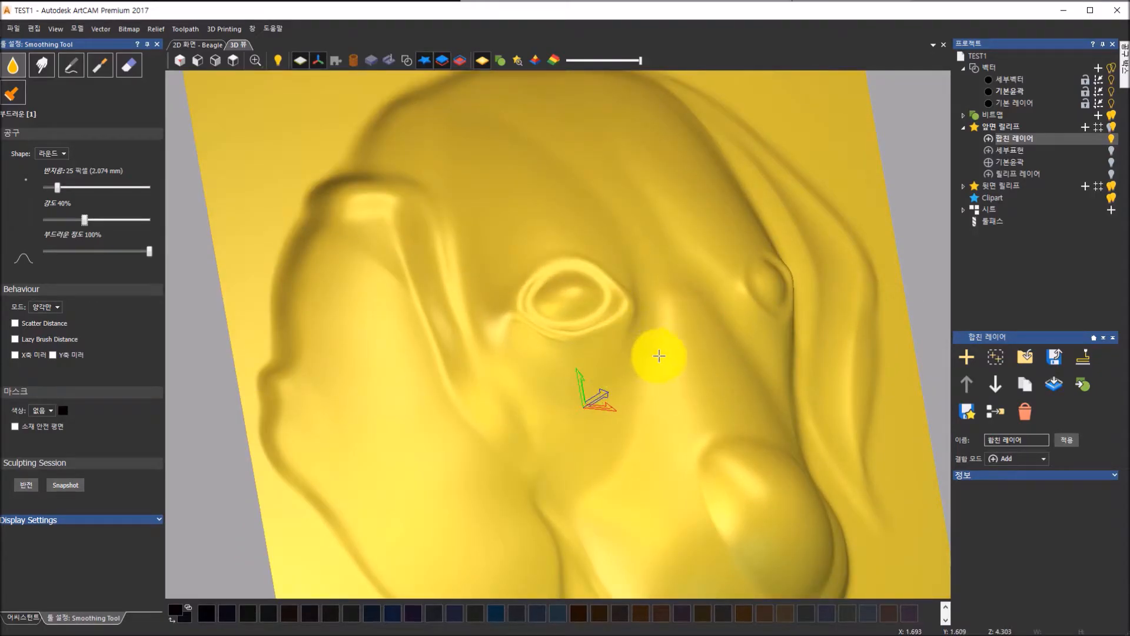
{"action": "left_click_drag", "start_coordinate": [86, 219], "coordinate": [137, 221]}
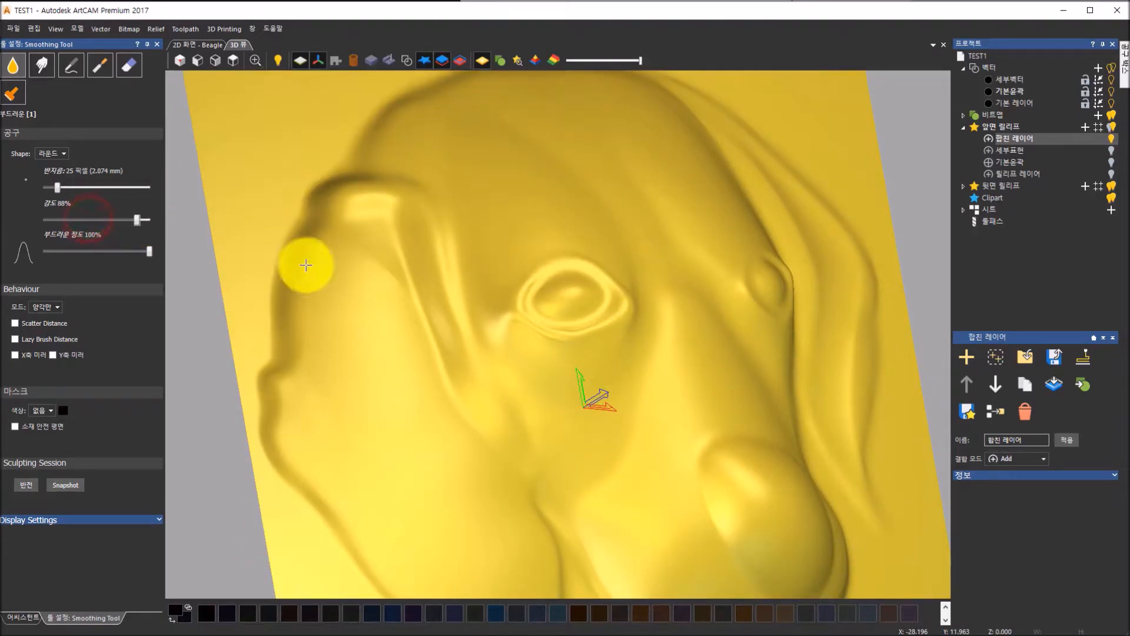
{"action": "mouse_move", "coordinate": [677, 341]}
{"action": "left_mouse_down"}
{"action": "mouse_move", "coordinate": [626, 341]}
{"action": "mouse_move", "coordinate": [661, 303]}
{"action": "mouse_move", "coordinate": [646, 346]}
{"action": "mouse_move", "coordinate": [606, 383]}
{"action": "mouse_move", "coordinate": [665, 391]}
{"action": "mouse_move", "coordinate": [619, 424]}
{"action": "left_mouse_up"}
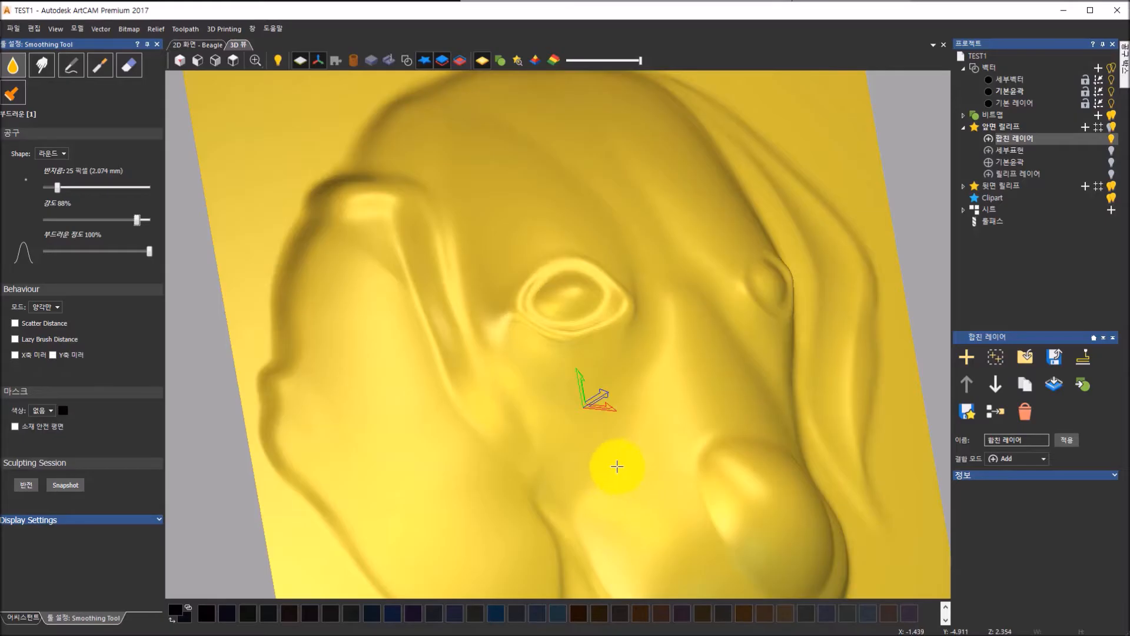
- Smooth the bridge of the nose between the two eyes with the round brush
{"action": "middle_click_drag", "start_coordinate": [786, 475], "coordinate": [548, 445]}
{"action": "mouse_move", "coordinate": [645, 418]}
{"action": "left_mouse_down"}
{"action": "mouse_move", "coordinate": [610, 411]}
{"action": "mouse_move", "coordinate": [692, 396]}
{"action": "mouse_move", "coordinate": [694, 308]}
{"action": "mouse_move", "coordinate": [662, 319]}
{"action": "mouse_move", "coordinate": [658, 303]}
{"action": "left_mouse_up"}
{"action": "mouse_move", "coordinate": [833, 333]}
{"action": "middle_mouse_down"}
{"action": "mouse_move", "coordinate": [719, 454]}
{"action": "mouse_move", "coordinate": [687, 348]}
{"action": "middle_mouse_up"}
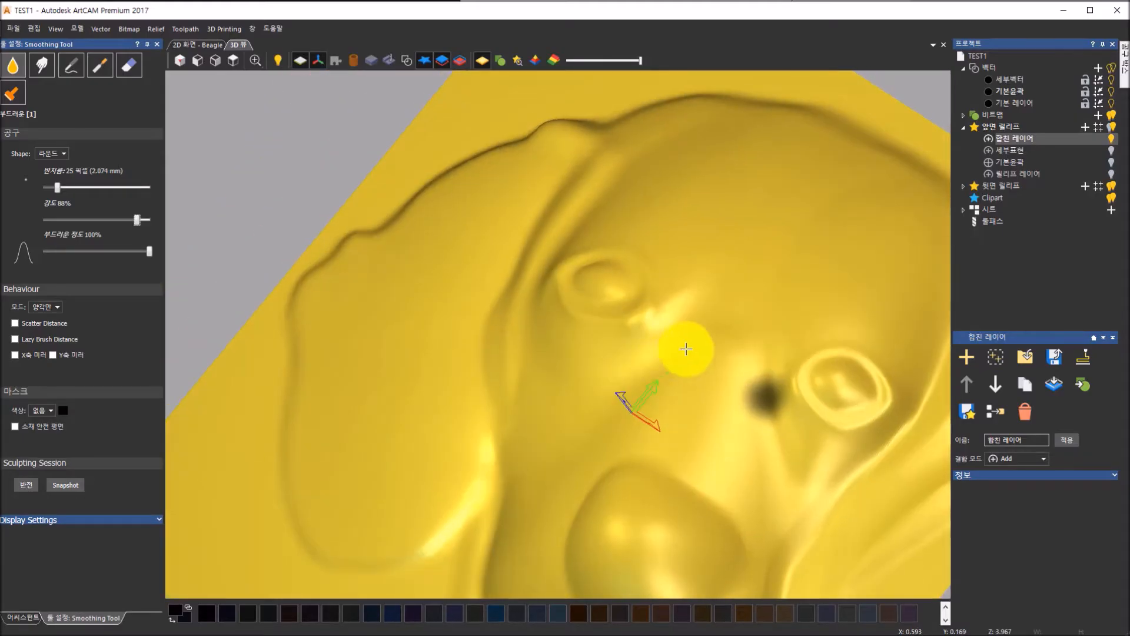
{"action": "scroll", "coordinate": [759, 484], "scroll_direction": "down", "scroll_amount": 3}
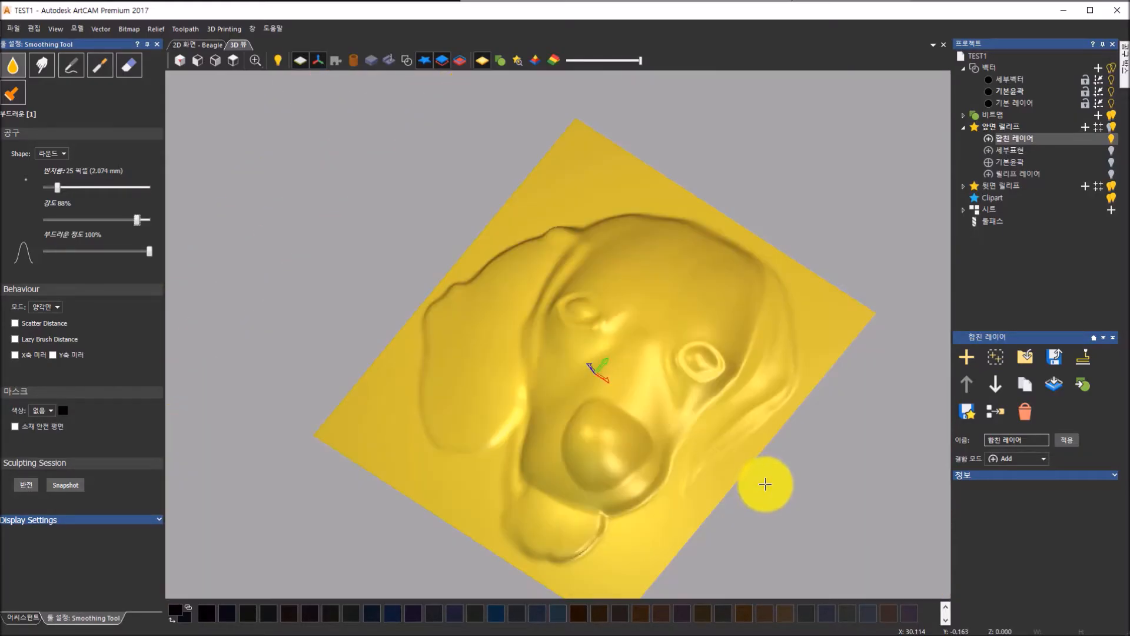
{"action": "scroll", "coordinate": [681, 413], "scroll_direction": "down", "scroll_amount": 2}
- Smooth the brow and lower forehead between the eyes, above the nose bridge
{"action": "mouse_move", "coordinate": [655, 428]}
{"action": "left_mouse_down"}
{"action": "mouse_move", "coordinate": [608, 475]}
{"action": "mouse_move", "coordinate": [650, 448]}
{"action": "mouse_move", "coordinate": [669, 386]}
{"action": "mouse_move", "coordinate": [706, 355]}
{"action": "mouse_move", "coordinate": [724, 312]}
{"action": "mouse_move", "coordinate": [708, 358]}
{"action": "mouse_move", "coordinate": [654, 411]}
{"action": "mouse_move", "coordinate": [638, 328]}
{"action": "left_mouse_up"}
{"action": "mouse_move", "coordinate": [638, 328]}
{"action": "middle_mouse_down"}
{"action": "mouse_move", "coordinate": [522, 467]}
{"action": "mouse_move", "coordinate": [674, 460]}
{"action": "middle_mouse_up"}
{"action": "mouse_move", "coordinate": [637, 312]}
{"action": "left_mouse_down"}
{"action": "mouse_move", "coordinate": [645, 253]}
{"action": "mouse_move", "coordinate": [590, 253]}
{"action": "mouse_move", "coordinate": [553, 236]}
{"action": "mouse_move", "coordinate": [592, 236]}
{"action": "mouse_move", "coordinate": [534, 245]}
{"action": "mouse_move", "coordinate": [636, 252]}
{"action": "mouse_move", "coordinate": [624, 265]}
{"action": "mouse_move", "coordinate": [589, 244]}
{"action": "mouse_move", "coordinate": [661, 250]}
{"action": "mouse_move", "coordinate": [658, 285]}
{"action": "left_mouse_up"}
{"action": "mouse_move", "coordinate": [615, 375]}
{"action": "middle_mouse_down"}
{"action": "mouse_move", "coordinate": [774, 304]}
{"action": "mouse_move", "coordinate": [626, 263]}
{"action": "mouse_move", "coordinate": [538, 293]}
{"action": "mouse_move", "coordinate": [549, 308]}
{"action": "middle_mouse_up"}
{"action": "mouse_move", "coordinate": [545, 250]}
{"action": "left_mouse_down"}
{"action": "mouse_move", "coordinate": [580, 242]}
{"action": "mouse_move", "coordinate": [538, 260]}
{"action": "mouse_move", "coordinate": [586, 265]}
{"action": "mouse_move", "coordinate": [627, 292]}
{"action": "left_mouse_up"}
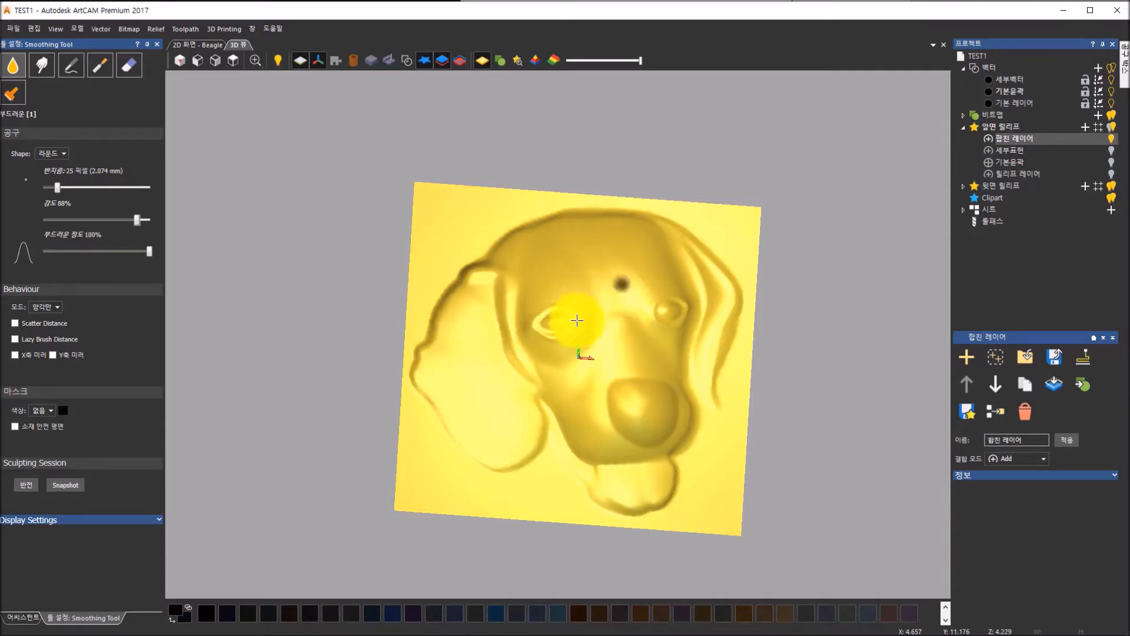
{"action": "scroll", "coordinate": [588, 294], "scroll_direction": "up", "scroll_amount": 2}
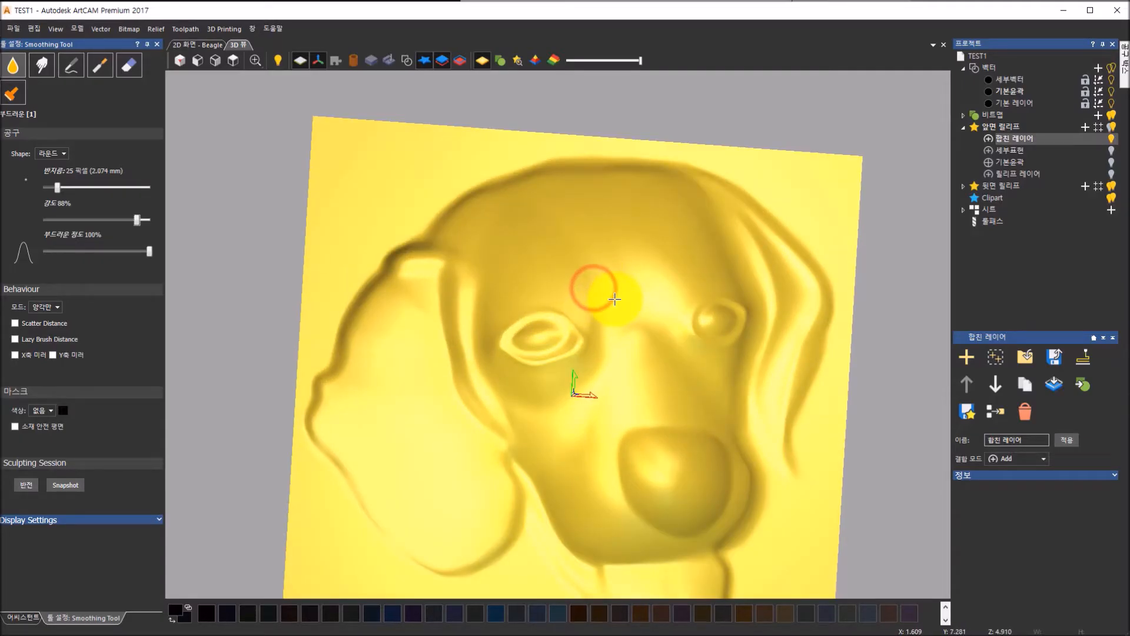
- Smooth the inner cheek below the large eye and the side of the muzzle
{"action": "mouse_move", "coordinate": [601, 367]}
{"action": "left_mouse_down"}
{"action": "mouse_move", "coordinate": [575, 371]}
{"action": "mouse_move", "coordinate": [575, 396]}
{"action": "mouse_move", "coordinate": [554, 407]}
{"action": "left_mouse_up"}
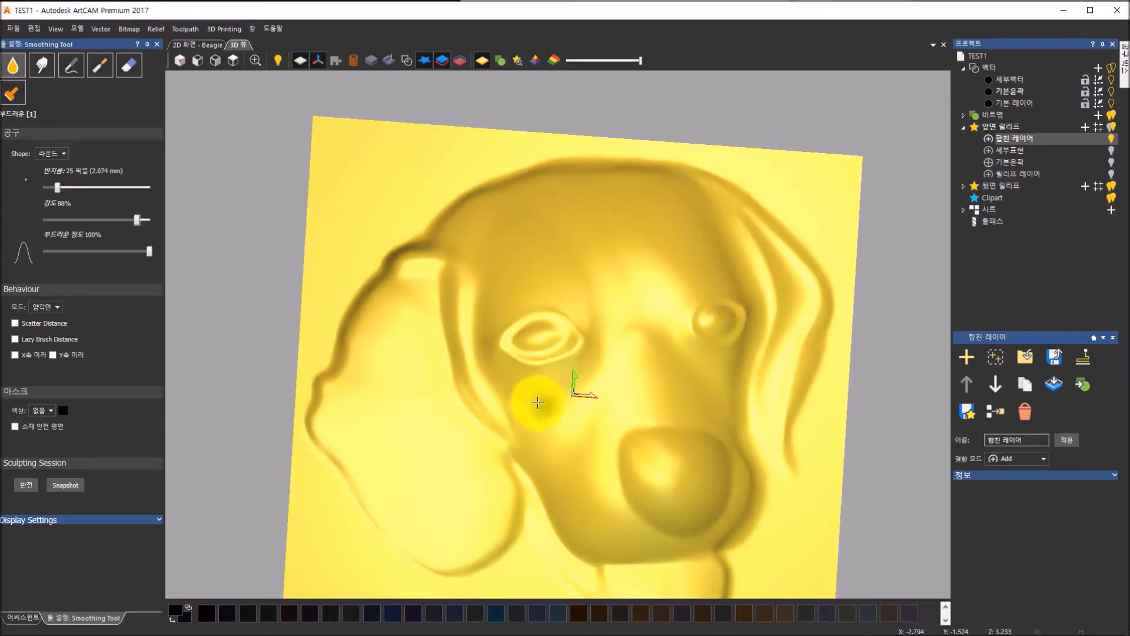
{"action": "mouse_move", "coordinate": [521, 405]}
{"action": "left_mouse_down"}
{"action": "mouse_move", "coordinate": [537, 439]}
{"action": "mouse_move", "coordinate": [527, 457]}
{"action": "left_mouse_up"}
{"action": "scroll", "coordinate": [636, 434], "scroll_direction": "down", "scroll_amount": 2}
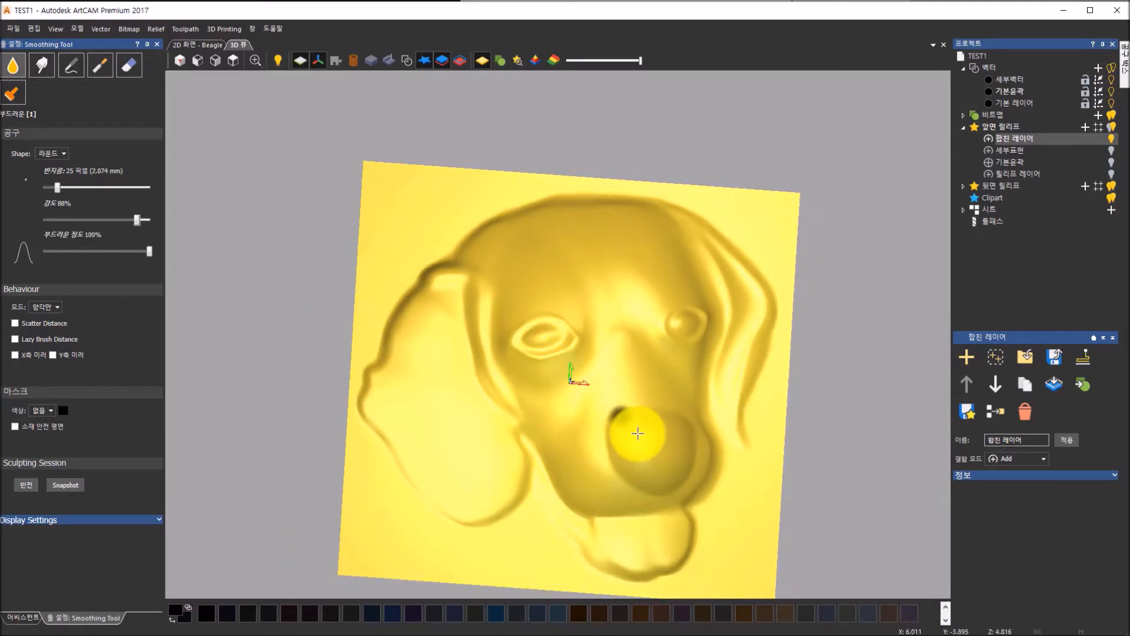
{"action": "left_click_drag", "start_coordinate": [726, 388], "coordinate": [723, 358]}
{"action": "left_click_drag", "start_coordinate": [608, 363], "coordinate": [582, 462]}
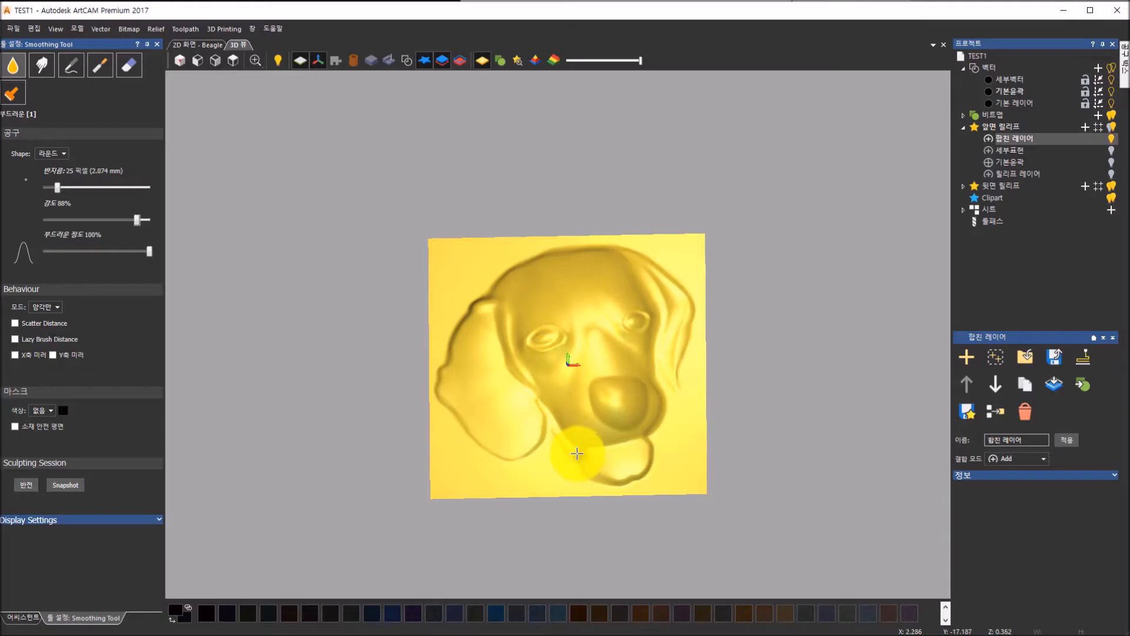
- Close the Smoothing tool and make the 릴리프 레이어 relief layer visible together with 합친 레이어
{"action": "left_click", "coordinate": [158, 44]}
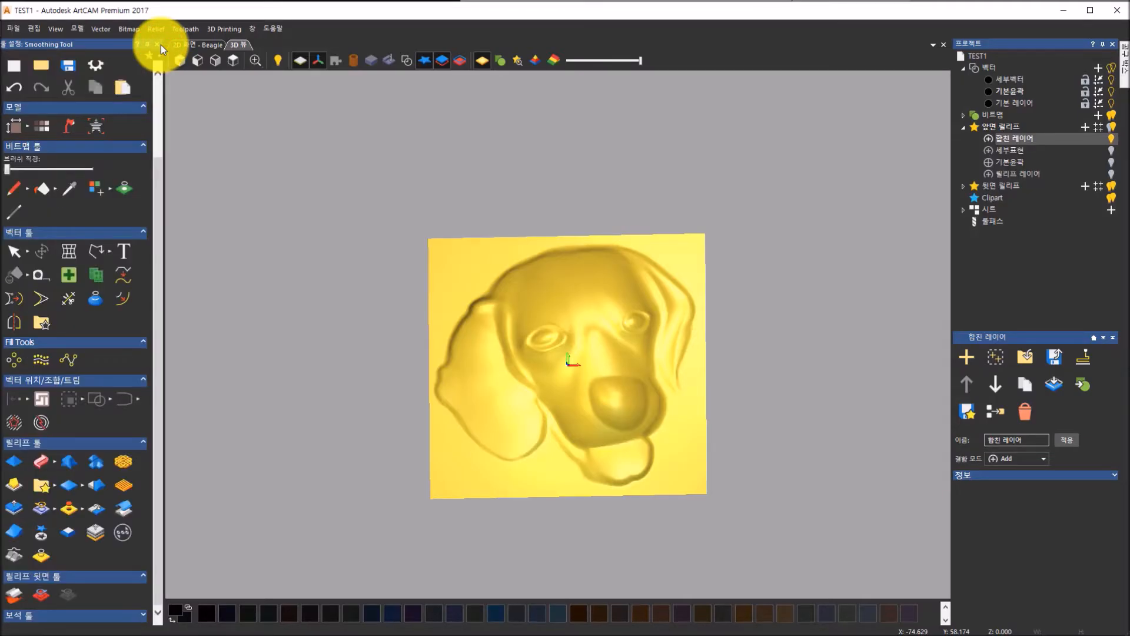
{"action": "scroll", "coordinate": [592, 332], "scroll_direction": "down", "scroll_amount": 2}
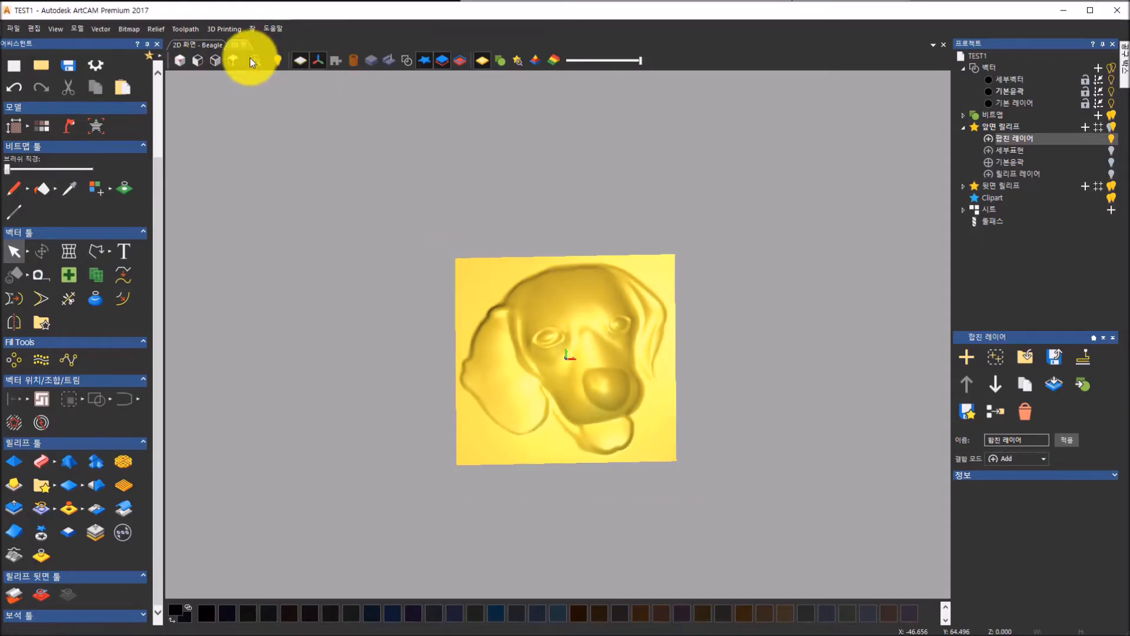
{"action": "left_click", "coordinate": [234, 60]}
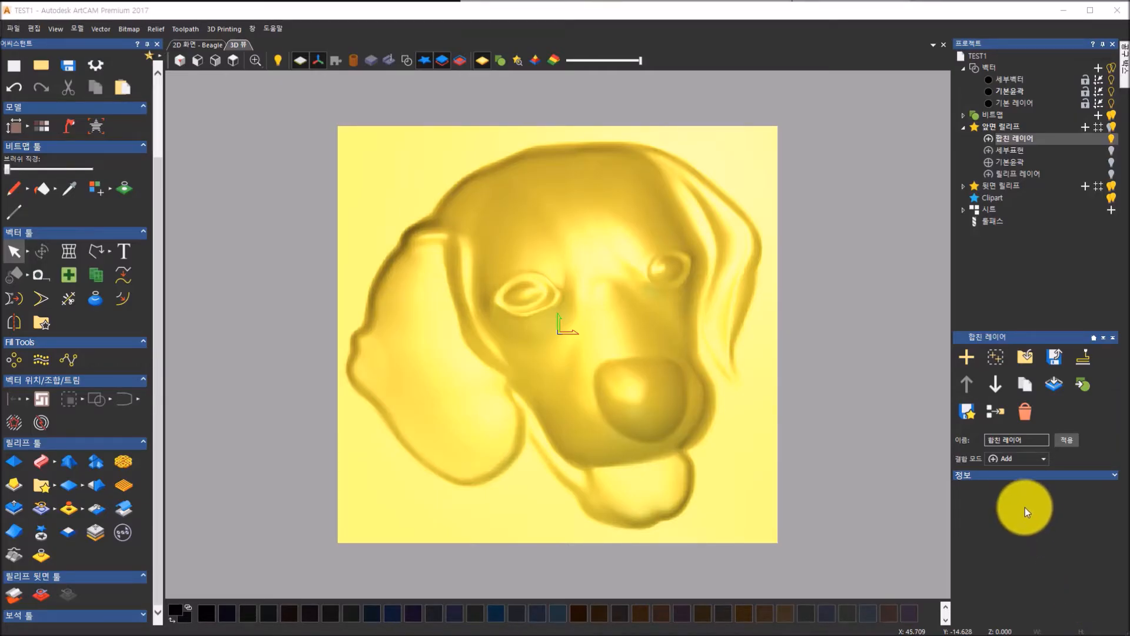
{"action": "left_click", "coordinate": [1024, 175]}
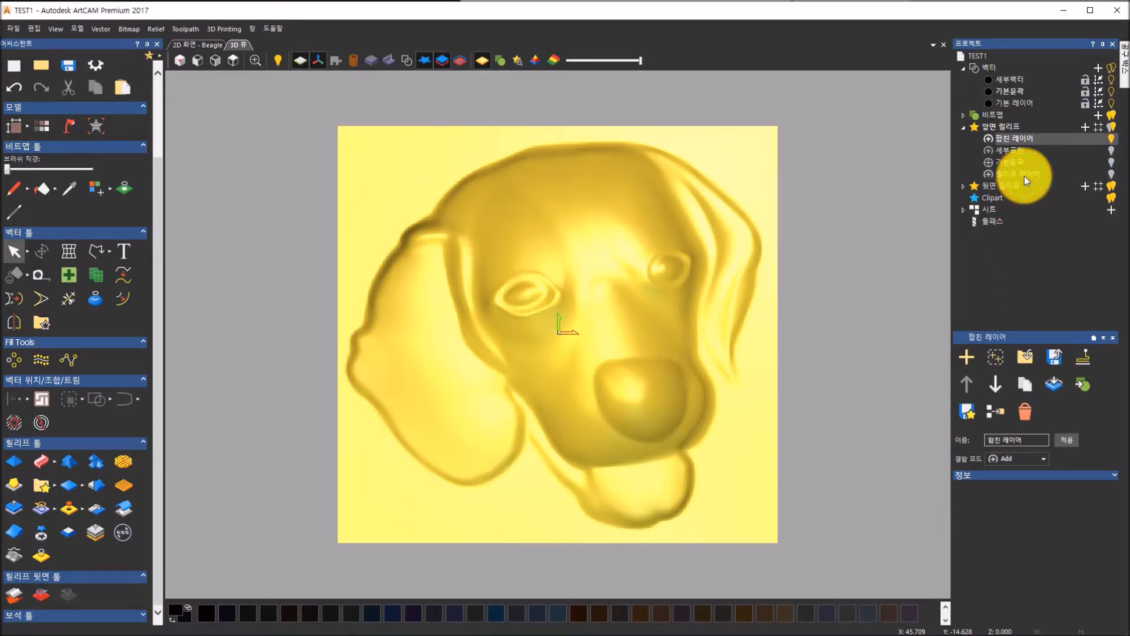
{"action": "left_click", "coordinate": [1113, 176]}
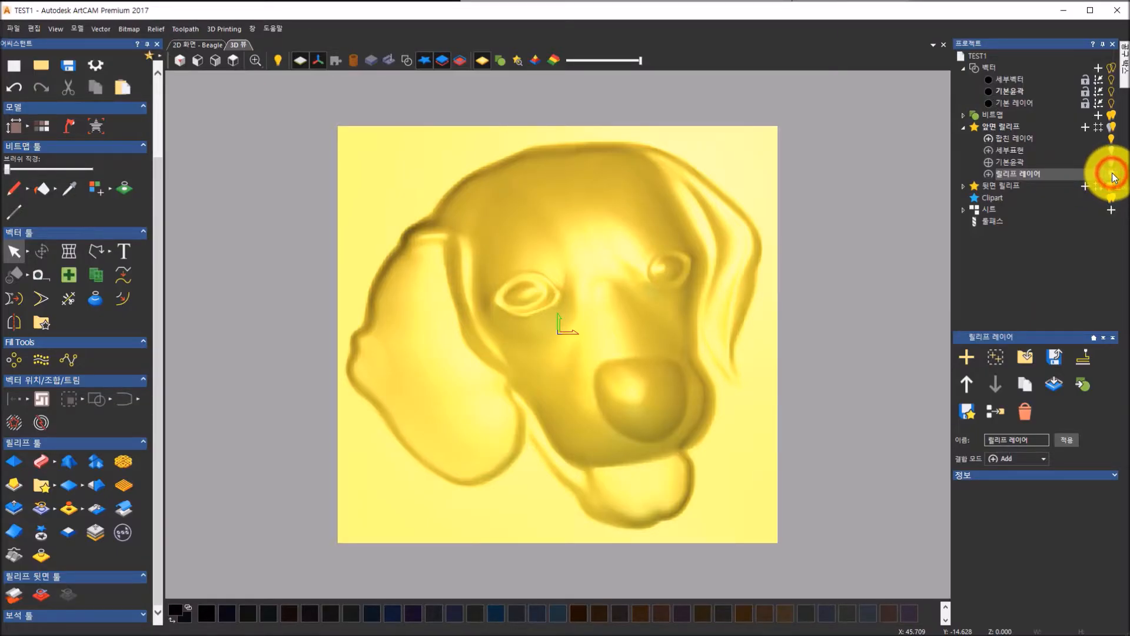
- Examine the fur texture and facial details of the combined beagle relief from several angles and distances
{"action": "left_click_drag", "start_coordinate": [584, 471], "coordinate": [613, 446]}
{"action": "left_click", "coordinate": [845, 265]}
{"action": "scroll", "coordinate": [581, 393], "scroll_direction": "up", "scroll_amount": 3}
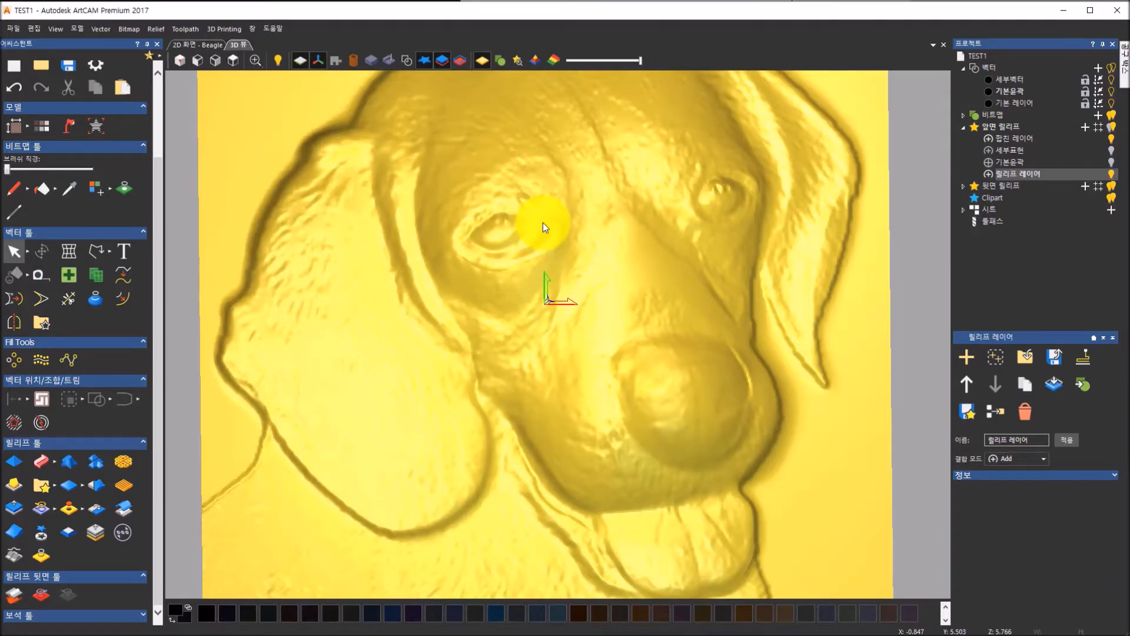
{"action": "scroll", "coordinate": [543, 223], "scroll_direction": "down", "scroll_amount": 3}
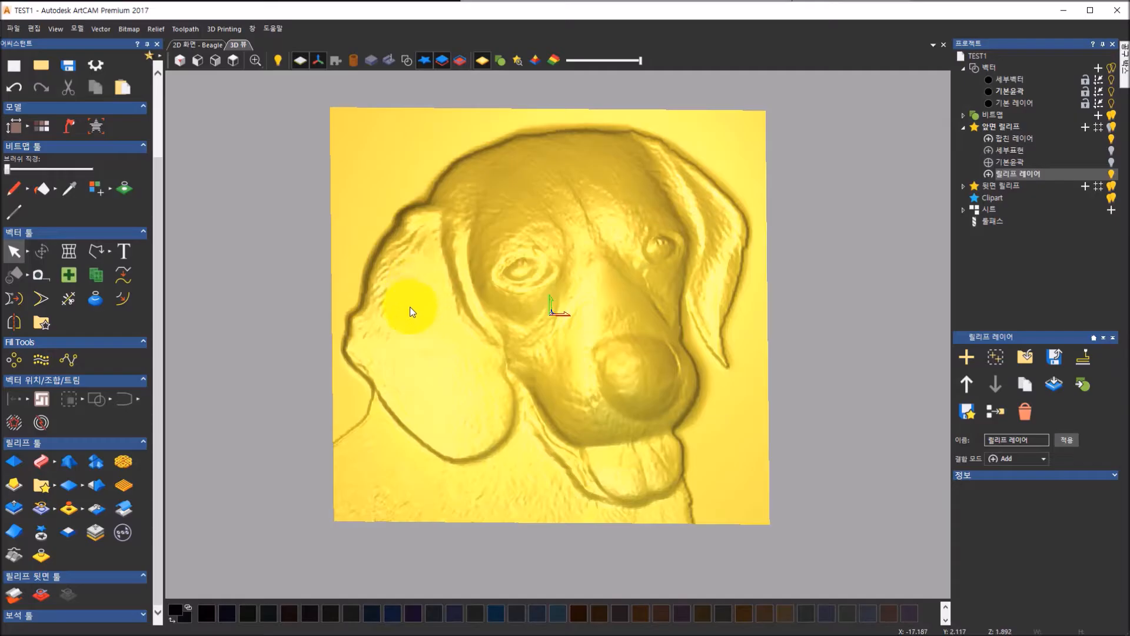
{"action": "left_click_drag", "start_coordinate": [630, 411], "coordinate": [456, 322]}
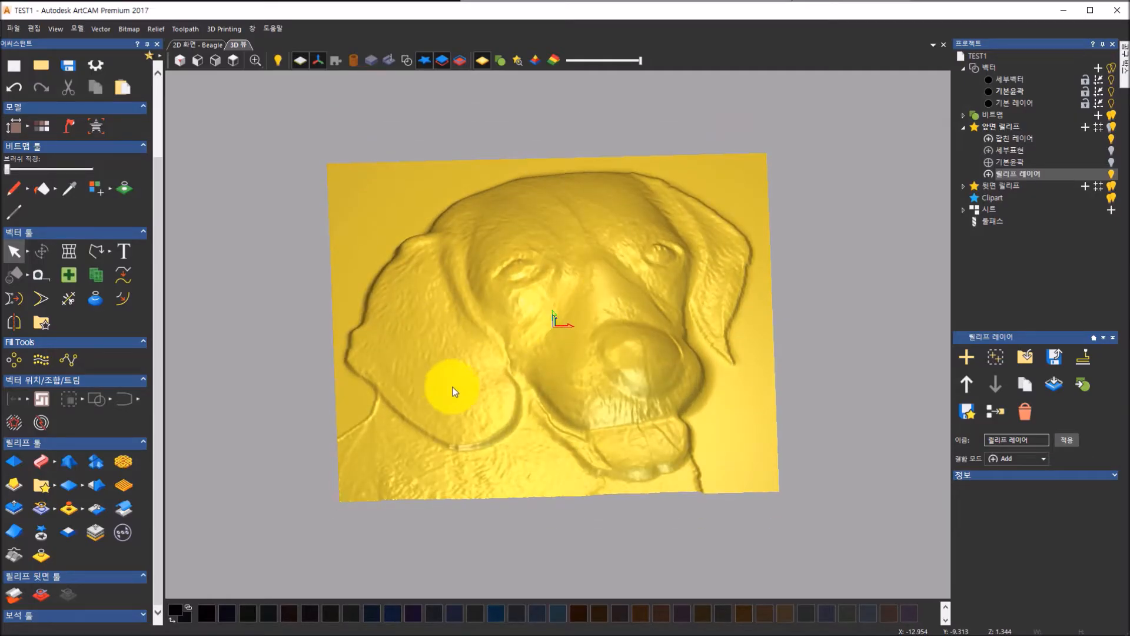
{"action": "left_click_drag", "start_coordinate": [633, 366], "coordinate": [618, 396]}
{"action": "scroll", "coordinate": [533, 274], "scroll_direction": "up", "scroll_amount": 3}
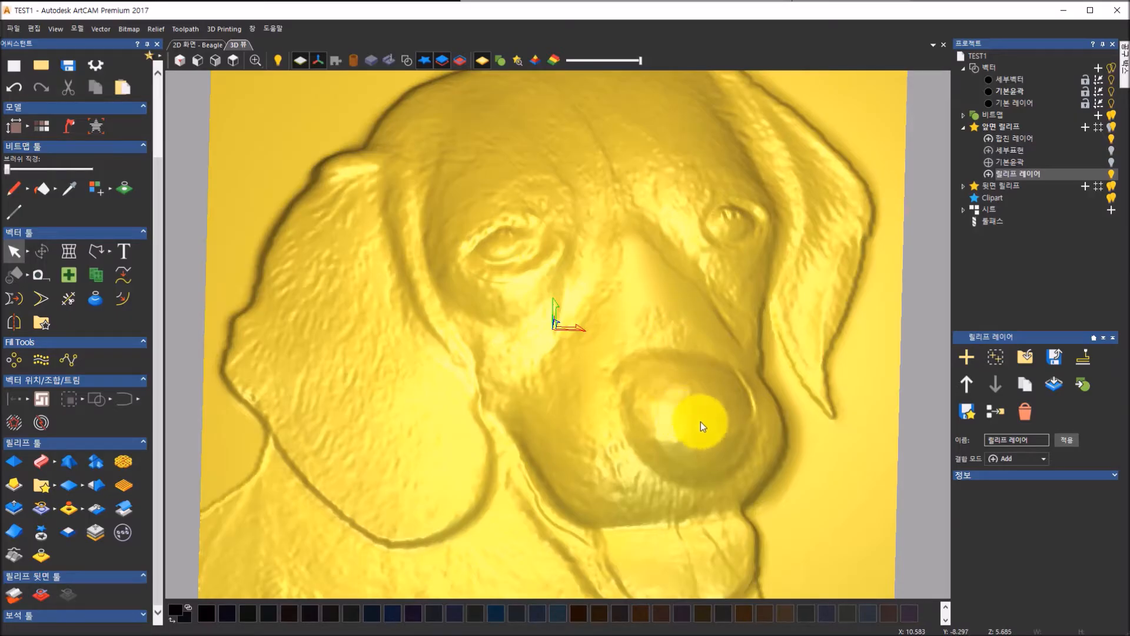
{"action": "scroll", "coordinate": [701, 422], "scroll_direction": "down", "scroll_amount": 2}
{"action": "scroll", "coordinate": [661, 502], "scroll_direction": "down", "scroll_amount": 2}
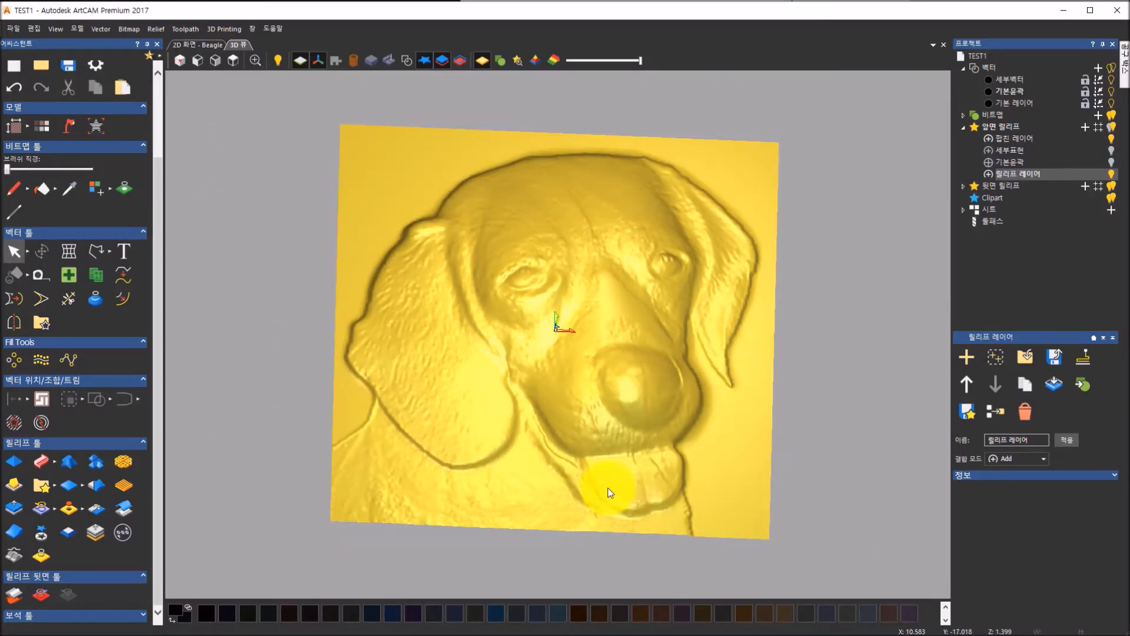
{"action": "left_click_drag", "start_coordinate": [624, 354], "coordinate": [572, 412]}
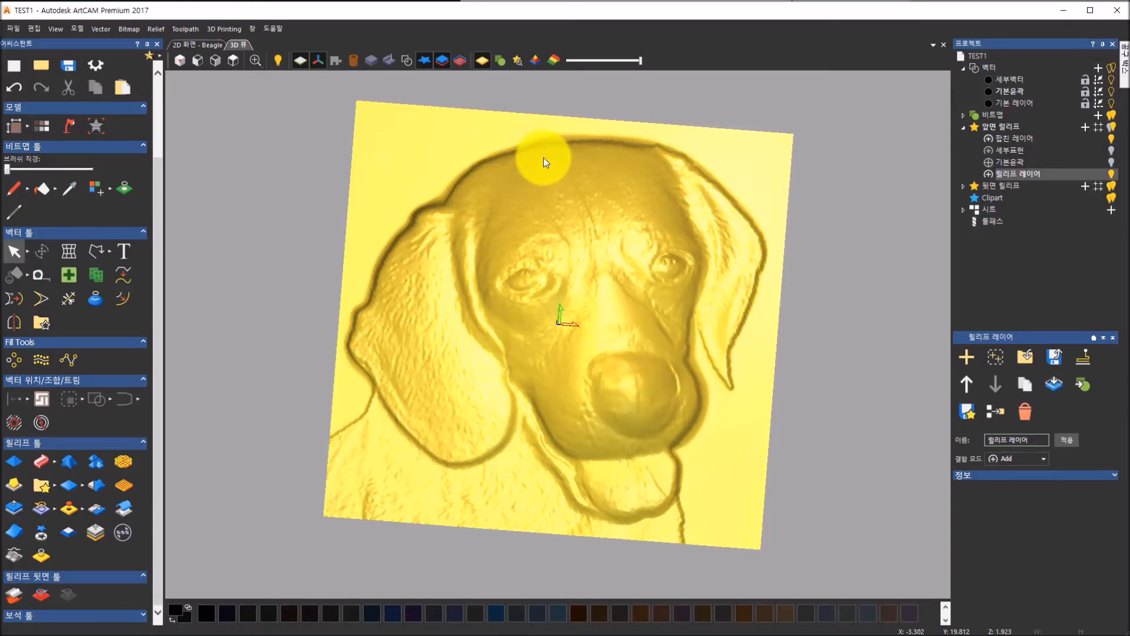
- Check the nose and mouth of the beagle photo in the 2D view and return to the 3D view
{"action": "left_click", "coordinate": [200, 43]}
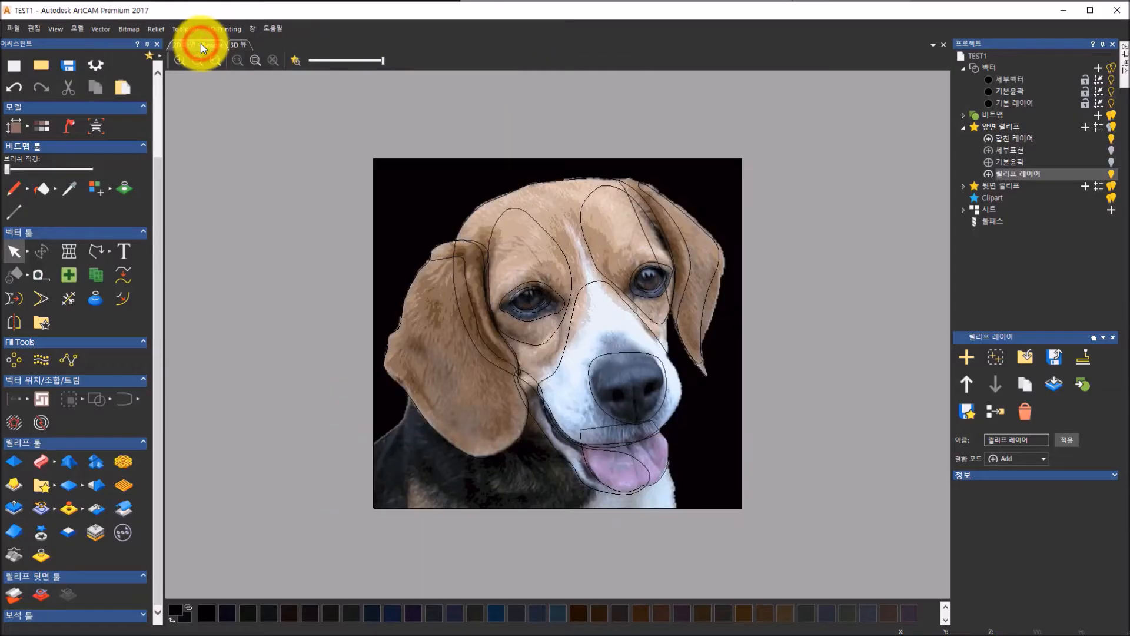
{"action": "scroll", "coordinate": [601, 391], "scroll_direction": "up", "scroll_amount": 2}
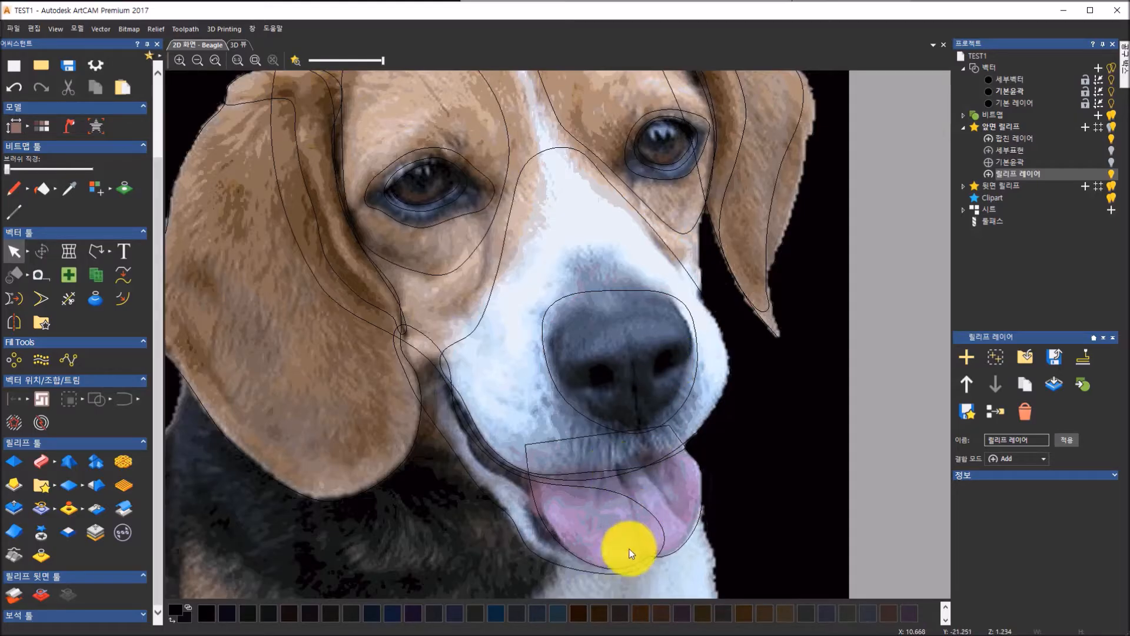
{"action": "scroll", "coordinate": [633, 540], "scroll_direction": "down", "scroll_amount": 2}
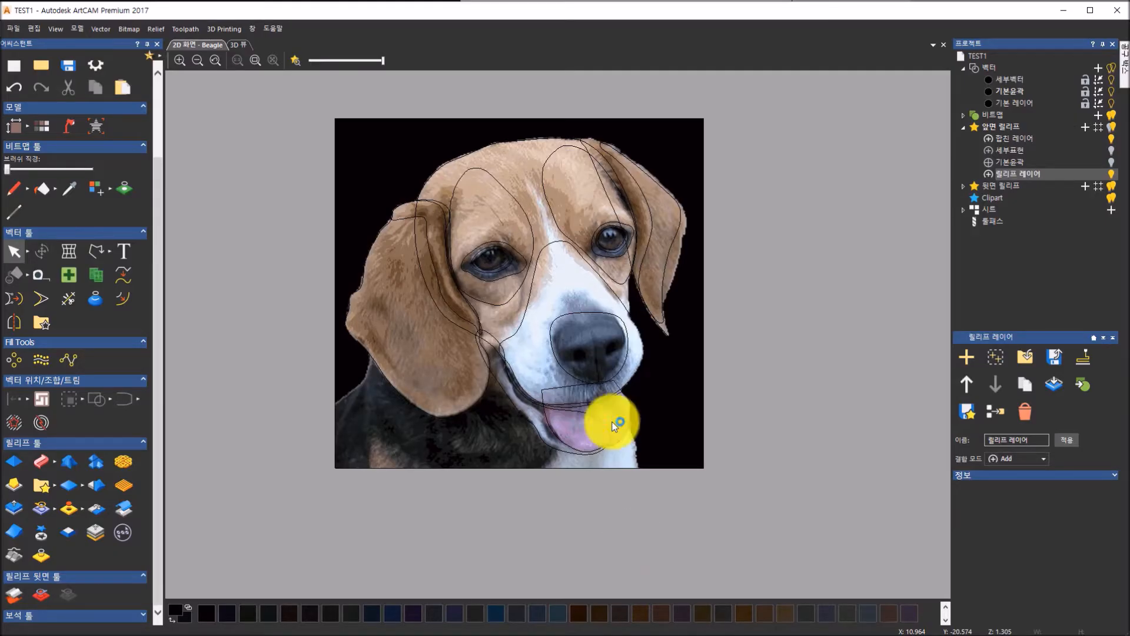
{"action": "left_click", "coordinate": [249, 48]}
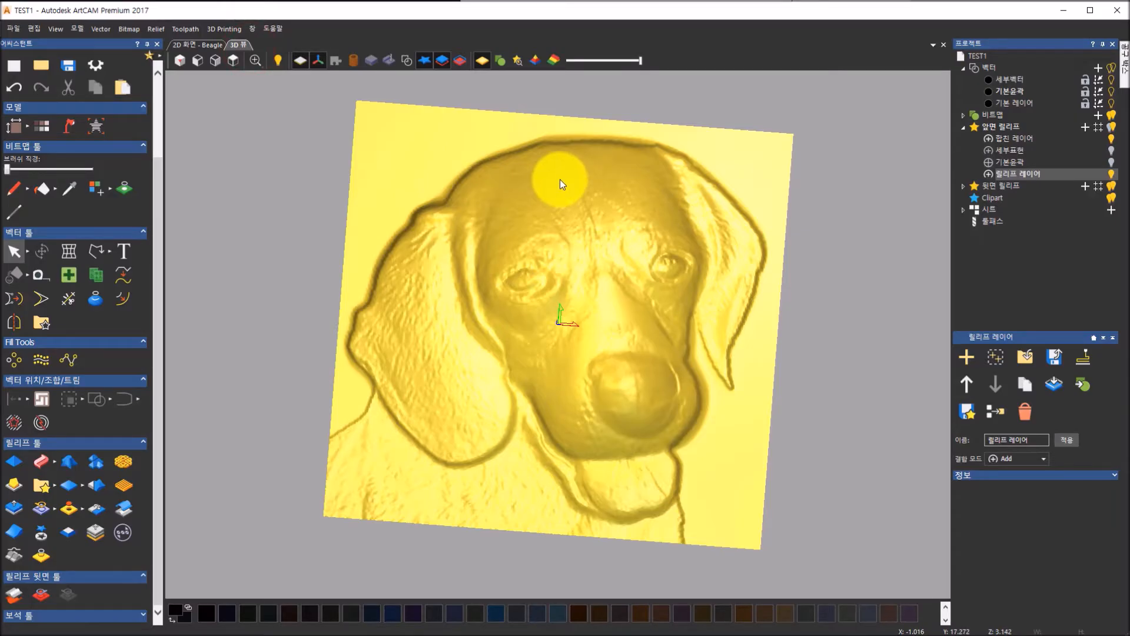
- Start the Carve sculpting tool on the 합친 레이어 relief layer and set its radius to 1 pixel
{"action": "left_click", "coordinate": [1021, 140]}
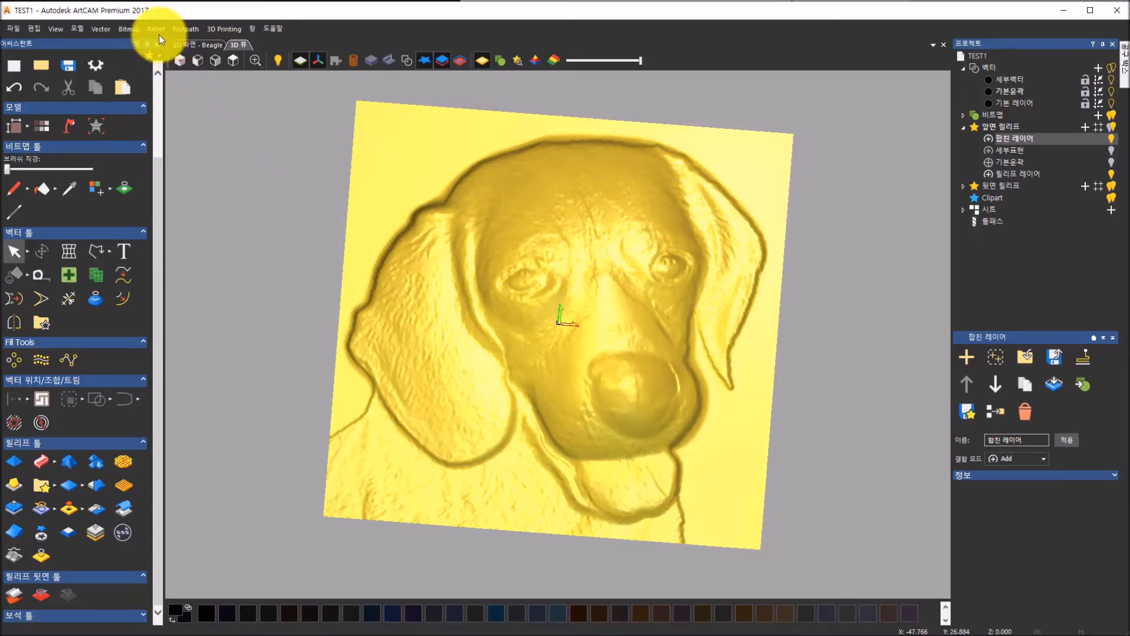
{"action": "left_click", "coordinate": [156, 30]}
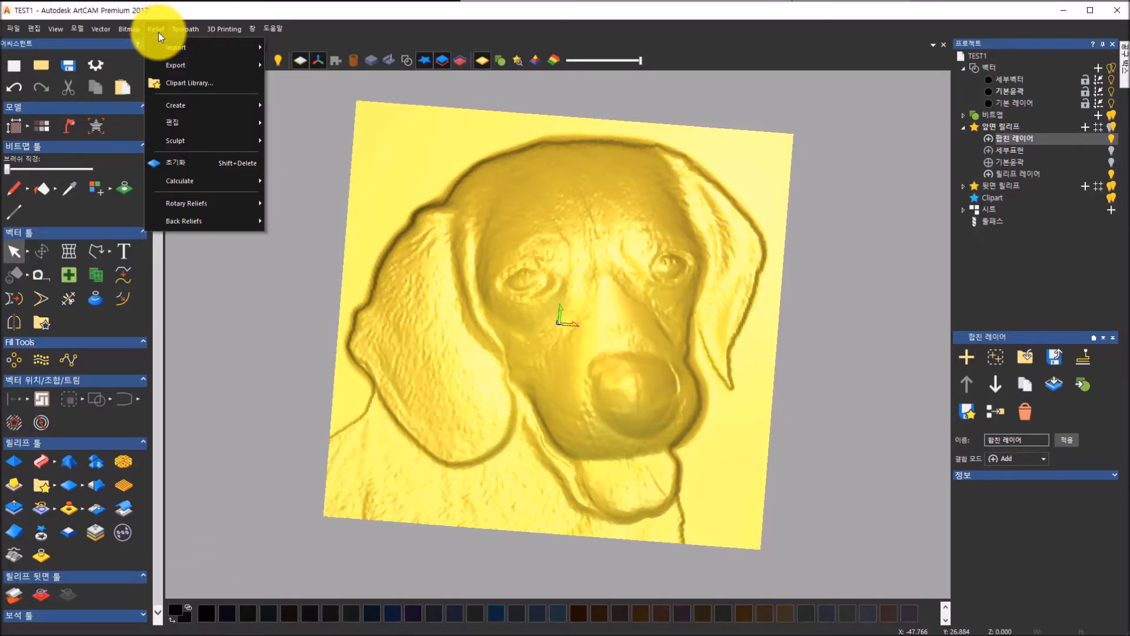
{"action": "mouse_move", "coordinate": [182, 142]}
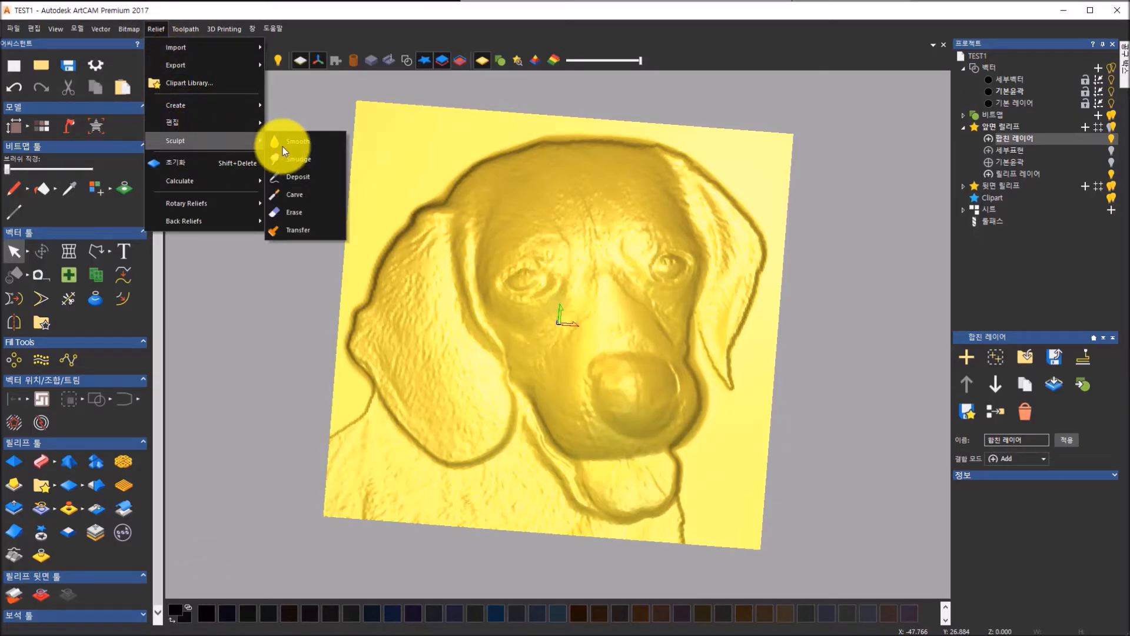
{"action": "left_click", "coordinate": [306, 197]}
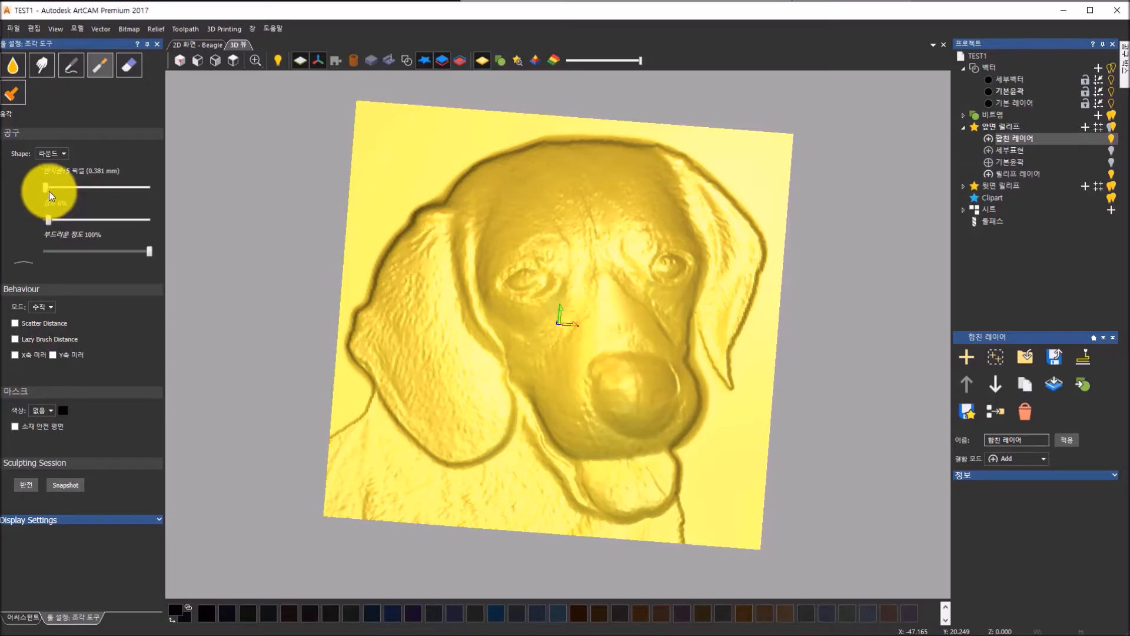
{"action": "left_click_drag", "start_coordinate": [47, 189], "coordinate": [43, 189]}
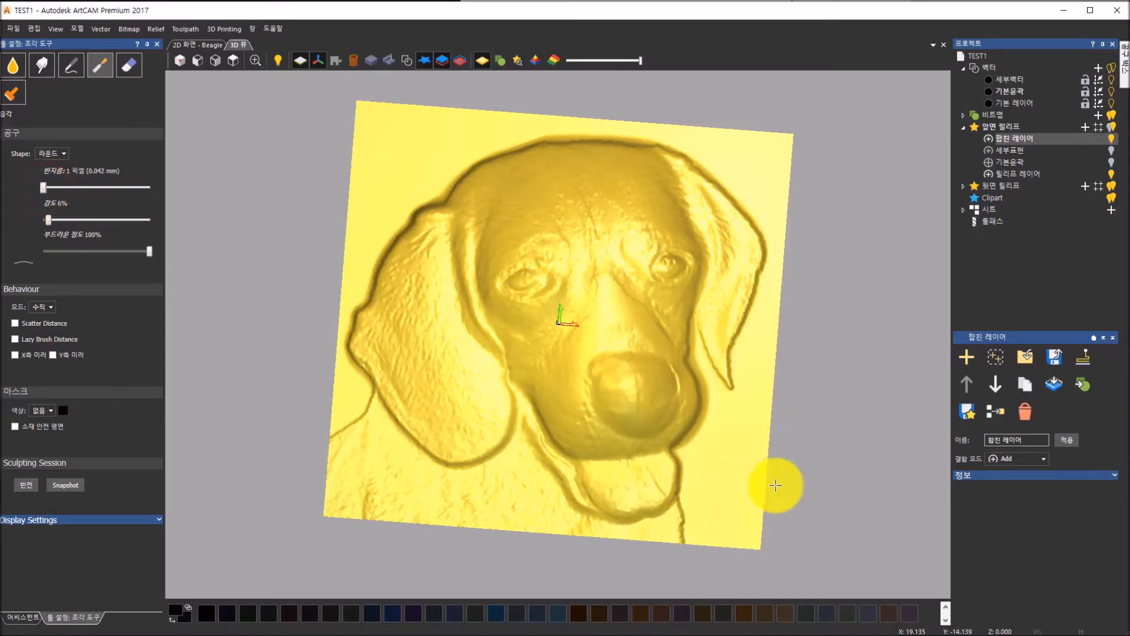
- Carve a thin vertical groove down the middle of the nose
{"action": "scroll", "coordinate": [729, 468], "scroll_direction": "up", "scroll_amount": 2}
{"action": "scroll", "coordinate": [647, 406], "scroll_direction": "up", "scroll_amount": 3}
{"action": "scroll", "coordinate": [538, 323], "scroll_direction": "up", "scroll_amount": 1}
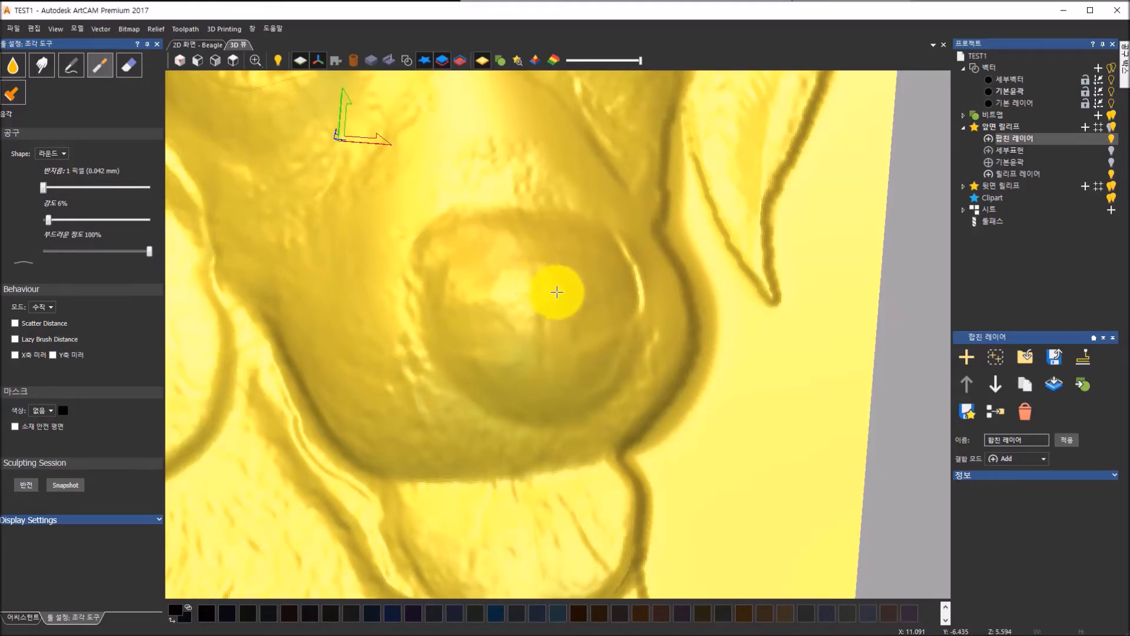
{"action": "mouse_move", "coordinate": [544, 285]}
{"action": "left_mouse_down"}
{"action": "mouse_move", "coordinate": [549, 421]}
{"action": "mouse_move", "coordinate": [535, 257]}
{"action": "mouse_move", "coordinate": [547, 414]}
{"action": "mouse_move", "coordinate": [537, 270]}
{"action": "mouse_move", "coordinate": [551, 413]}
{"action": "mouse_move", "coordinate": [539, 288]}
{"action": "left_mouse_up"}
{"action": "mouse_move", "coordinate": [547, 392]}
{"action": "left_mouse_down"}
{"action": "mouse_move", "coordinate": [546, 404]}
{"action": "mouse_move", "coordinate": [545, 305]}
{"action": "left_mouse_up"}
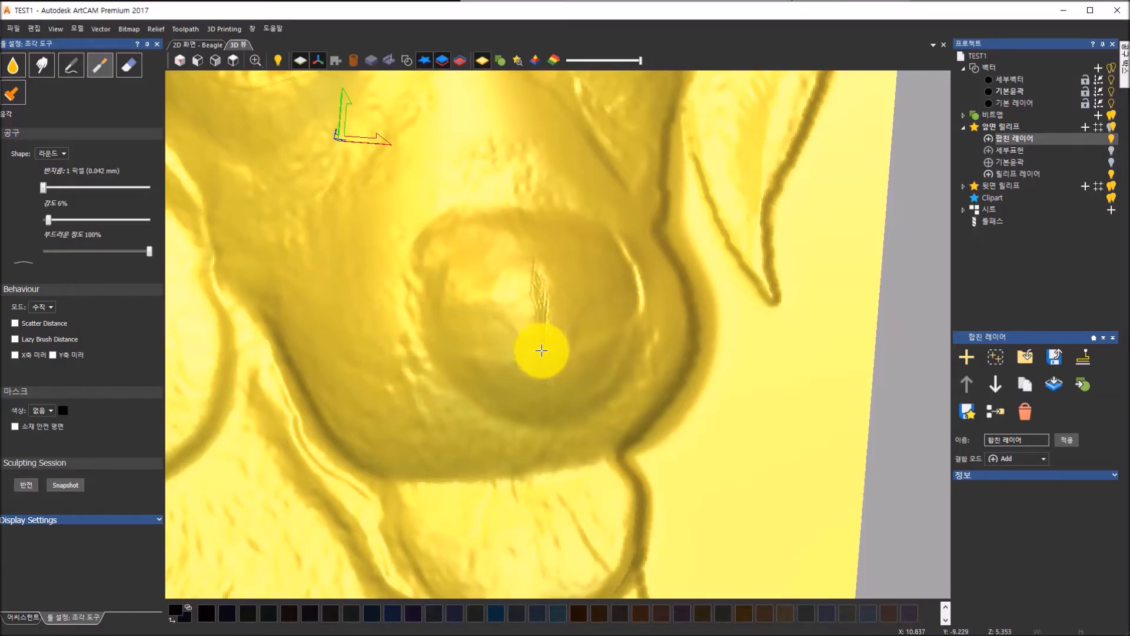
{"action": "mouse_move", "coordinate": [546, 392]}
{"action": "left_mouse_down"}
{"action": "mouse_move", "coordinate": [545, 406]}
{"action": "mouse_move", "coordinate": [548, 340]}
{"action": "left_mouse_up"}
{"action": "mouse_move", "coordinate": [545, 285]}
{"action": "left_mouse_down"}
{"action": "mouse_move", "coordinate": [537, 267]}
{"action": "mouse_move", "coordinate": [547, 331]}
{"action": "left_mouse_up"}
{"action": "mouse_move", "coordinate": [550, 383]}
{"action": "left_mouse_down"}
{"action": "mouse_move", "coordinate": [545, 408]}
{"action": "mouse_move", "coordinate": [550, 374]}
{"action": "left_mouse_up"}
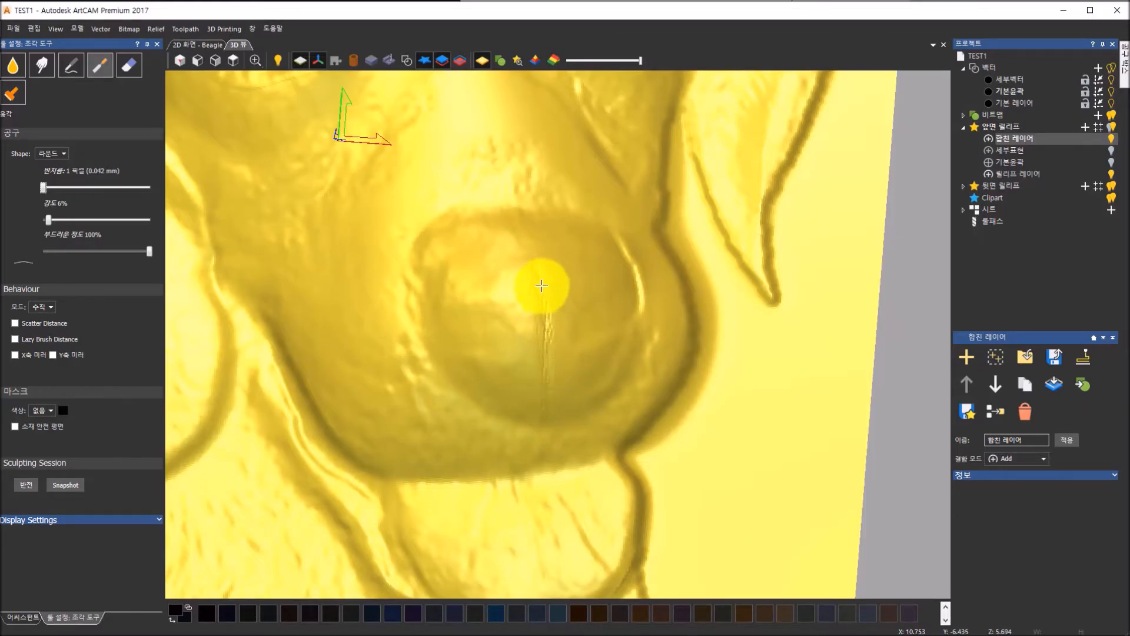
{"action": "mouse_move", "coordinate": [544, 301]}
{"action": "left_mouse_down"}
{"action": "mouse_move", "coordinate": [546, 410]}
{"action": "mouse_move", "coordinate": [538, 277]}
{"action": "mouse_move", "coordinate": [550, 404]}
{"action": "mouse_move", "coordinate": [550, 335]}
{"action": "mouse_move", "coordinate": [523, 222]}
{"action": "mouse_move", "coordinate": [535, 298]}
{"action": "mouse_move", "coordinate": [534, 245]}
{"action": "mouse_move", "coordinate": [546, 281]}
{"action": "mouse_move", "coordinate": [538, 397]}
{"action": "mouse_move", "coordinate": [528, 230]}
{"action": "mouse_move", "coordinate": [547, 400]}
{"action": "left_mouse_up"}
- Try carving hollows for both nostrils, increasing the Carve radius to 6 pixels and setting the intensity to 7%
{"action": "mouse_move", "coordinate": [502, 333]}
{"action": "left_mouse_down"}
{"action": "mouse_move", "coordinate": [483, 321]}
{"action": "mouse_move", "coordinate": [449, 334]}
{"action": "mouse_move", "coordinate": [489, 320]}
{"action": "mouse_move", "coordinate": [454, 318]}
{"action": "mouse_move", "coordinate": [505, 335]}
{"action": "mouse_move", "coordinate": [502, 313]}
{"action": "mouse_move", "coordinate": [444, 313]}
{"action": "mouse_move", "coordinate": [434, 328]}
{"action": "mouse_move", "coordinate": [459, 348]}
{"action": "mouse_move", "coordinate": [494, 352]}
{"action": "mouse_move", "coordinate": [510, 333]}
{"action": "mouse_move", "coordinate": [447, 318]}
{"action": "mouse_move", "coordinate": [492, 338]}
{"action": "left_mouse_up"}
{"action": "mouse_move", "coordinate": [622, 282]}
{"action": "left_mouse_down"}
{"action": "mouse_move", "coordinate": [594, 300]}
{"action": "mouse_move", "coordinate": [576, 339]}
{"action": "mouse_move", "coordinate": [634, 308]}
{"action": "mouse_move", "coordinate": [627, 277]}
{"action": "left_mouse_up"}
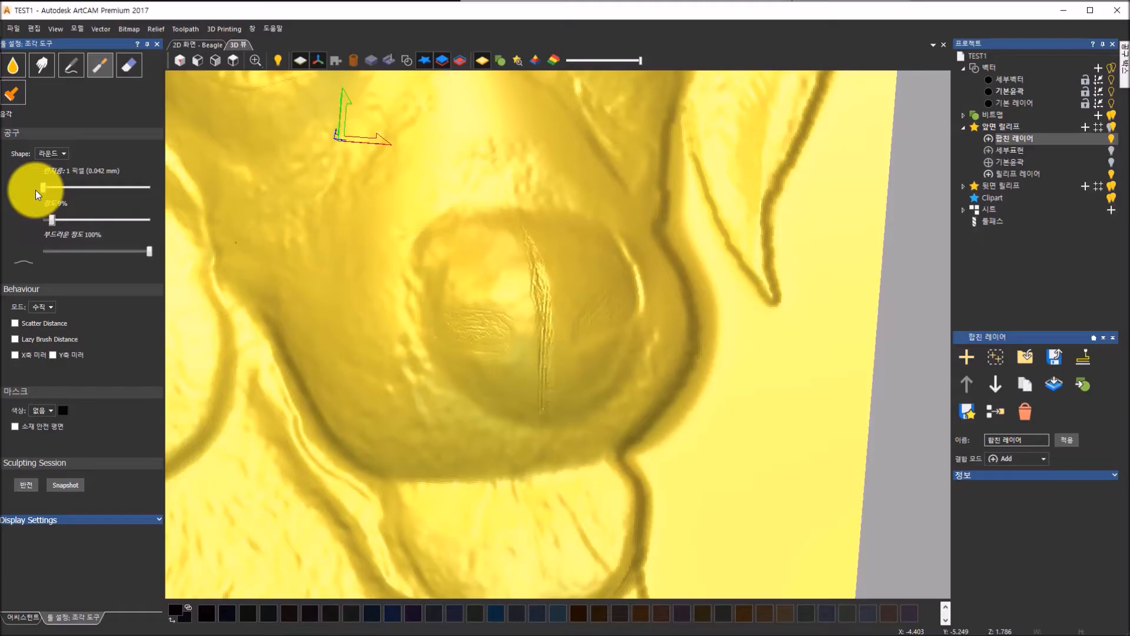
{"action": "left_click_drag", "start_coordinate": [43, 188], "coordinate": [46, 188]}
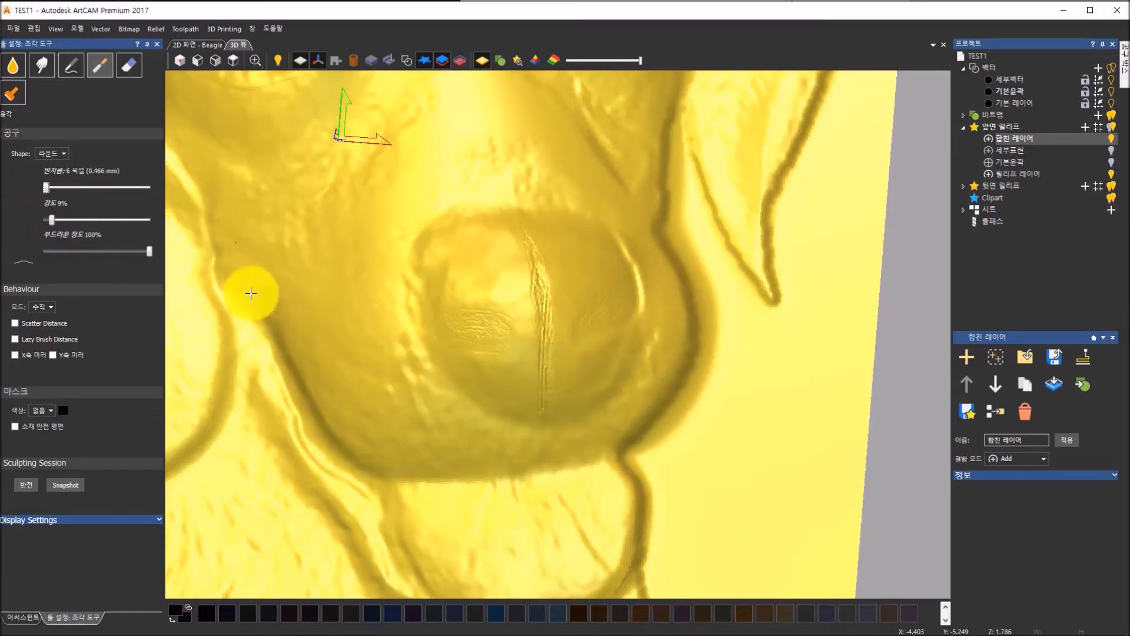
{"action": "left_click", "coordinate": [462, 327]}
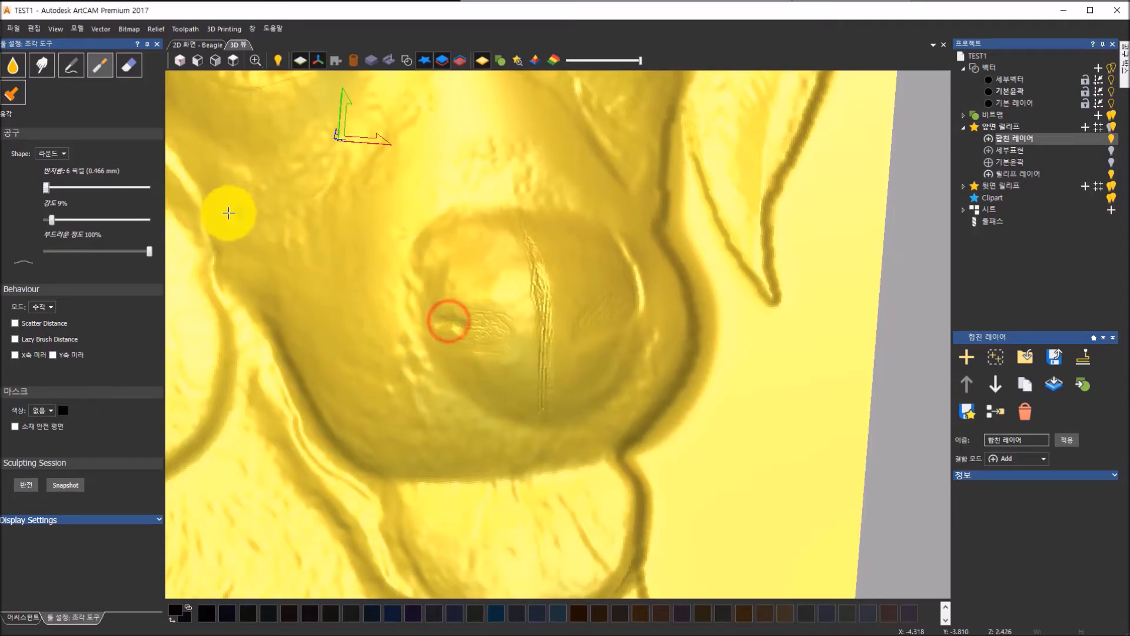
{"action": "left_click_drag", "start_coordinate": [54, 219], "coordinate": [49, 219]}
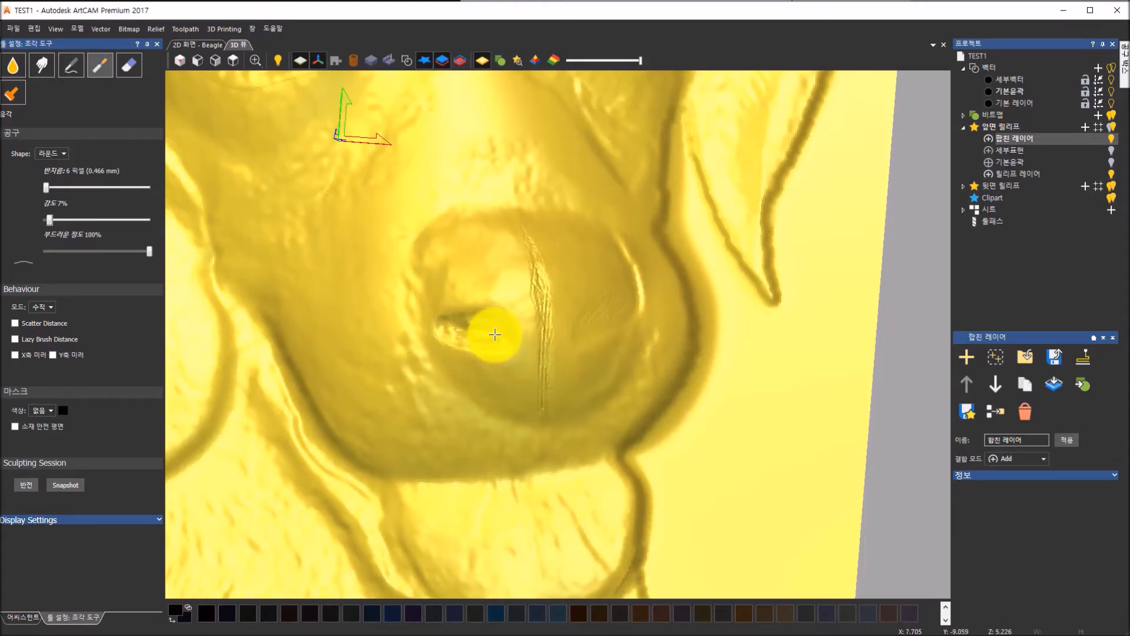
{"action": "mouse_move", "coordinate": [676, 403]}
{"action": "middle_mouse_down"}
{"action": "mouse_move", "coordinate": [638, 404]}
{"action": "mouse_move", "coordinate": [572, 330]}
{"action": "middle_mouse_up"}
{"action": "left_click", "coordinate": [595, 323]}
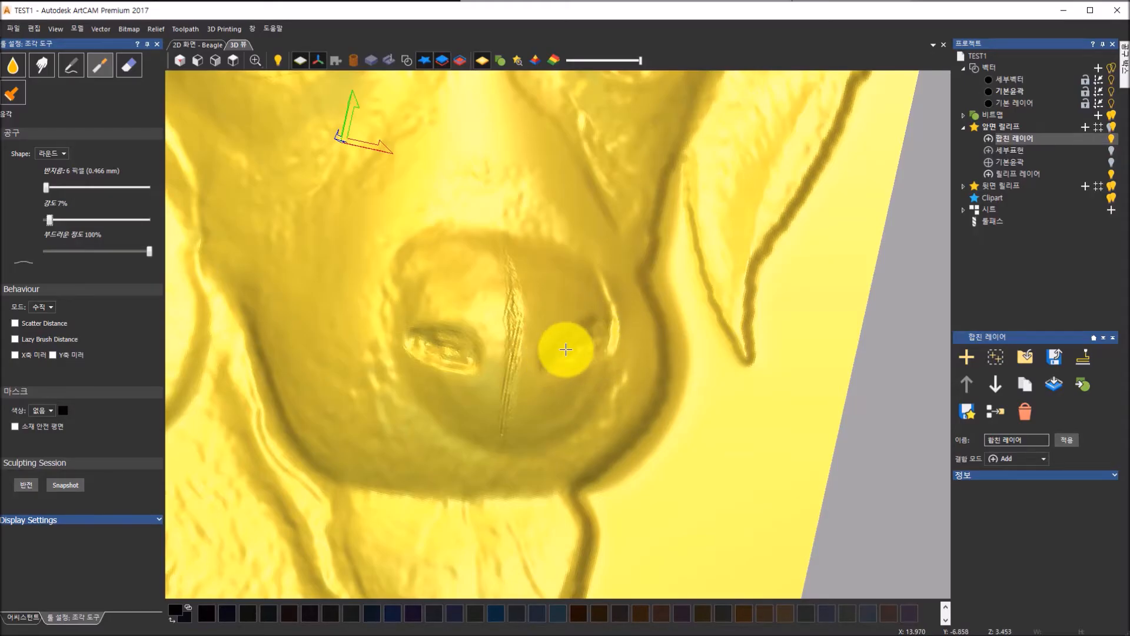
{"action": "middle_click_drag", "start_coordinate": [513, 321], "coordinate": [537, 244]}
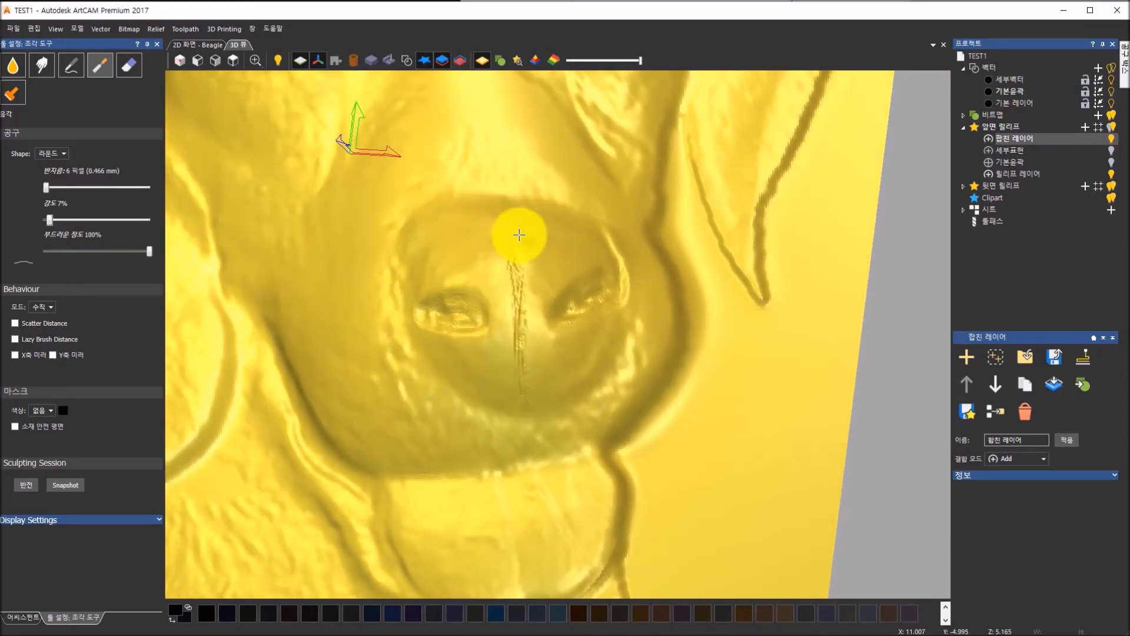
- Set the carving intensity to 6%, extend and deepen the groove down the middle of the nose, and touch up the nostril nearer the large ear
{"action": "left_click", "coordinate": [49, 220]}
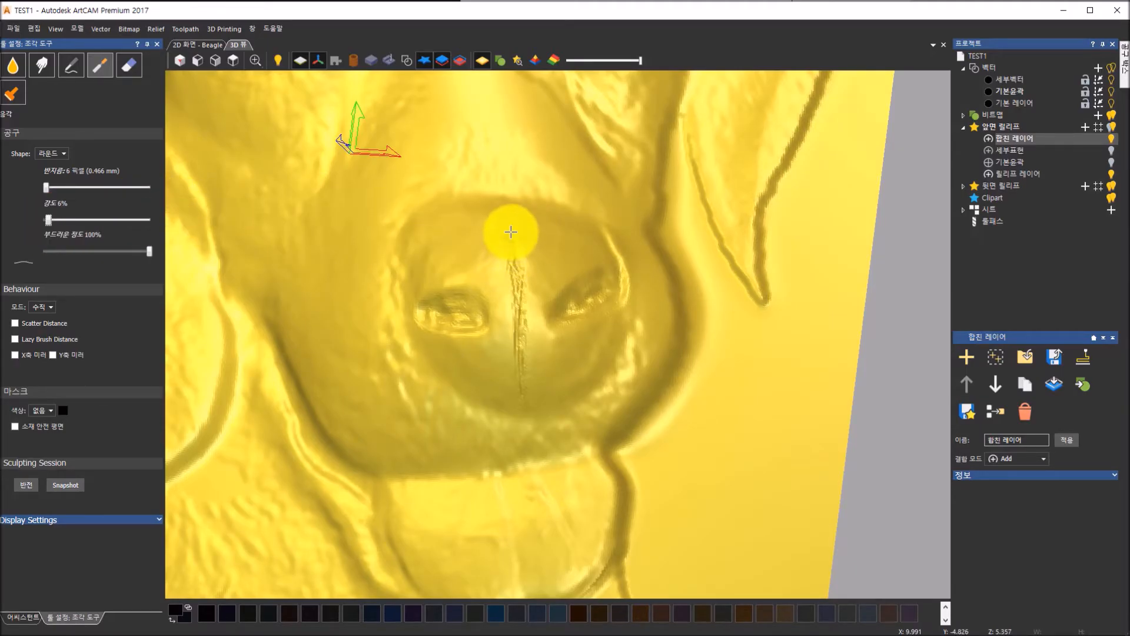
{"action": "left_click_drag", "start_coordinate": [511, 226], "coordinate": [521, 404]}
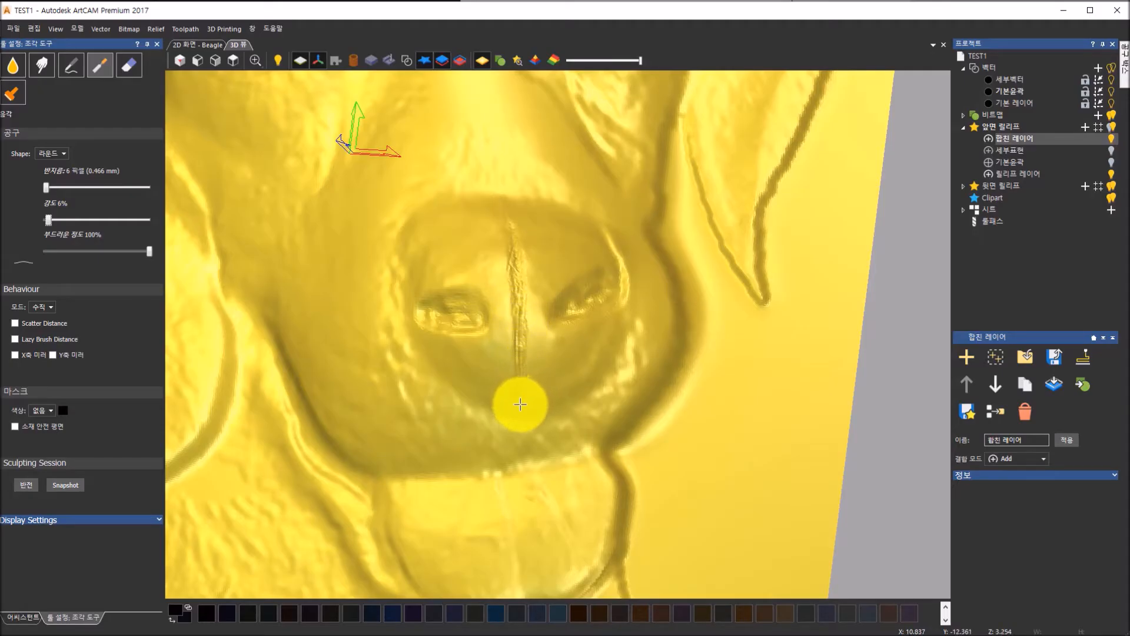
{"action": "scroll", "coordinate": [520, 404], "scroll_direction": "down", "scroll_amount": 5}
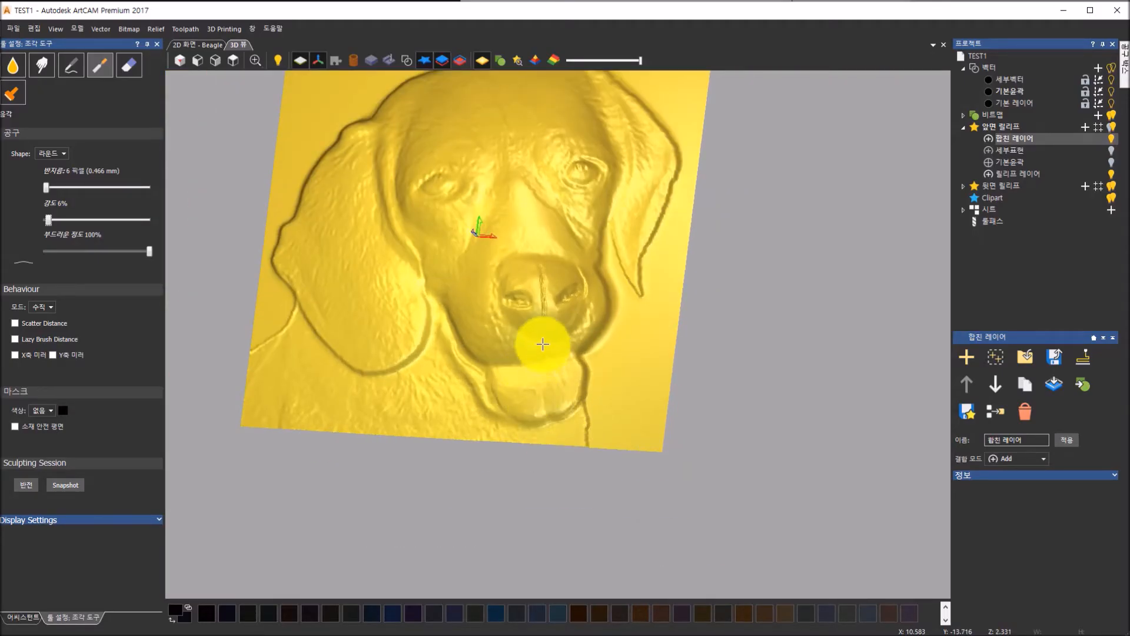
{"action": "scroll", "coordinate": [517, 298], "scroll_direction": "up", "scroll_amount": 3}
{"action": "mouse_move", "coordinate": [517, 287]}
{"action": "left_mouse_down"}
{"action": "mouse_move", "coordinate": [494, 288]}
{"action": "mouse_move", "coordinate": [503, 293]}
{"action": "left_mouse_up"}
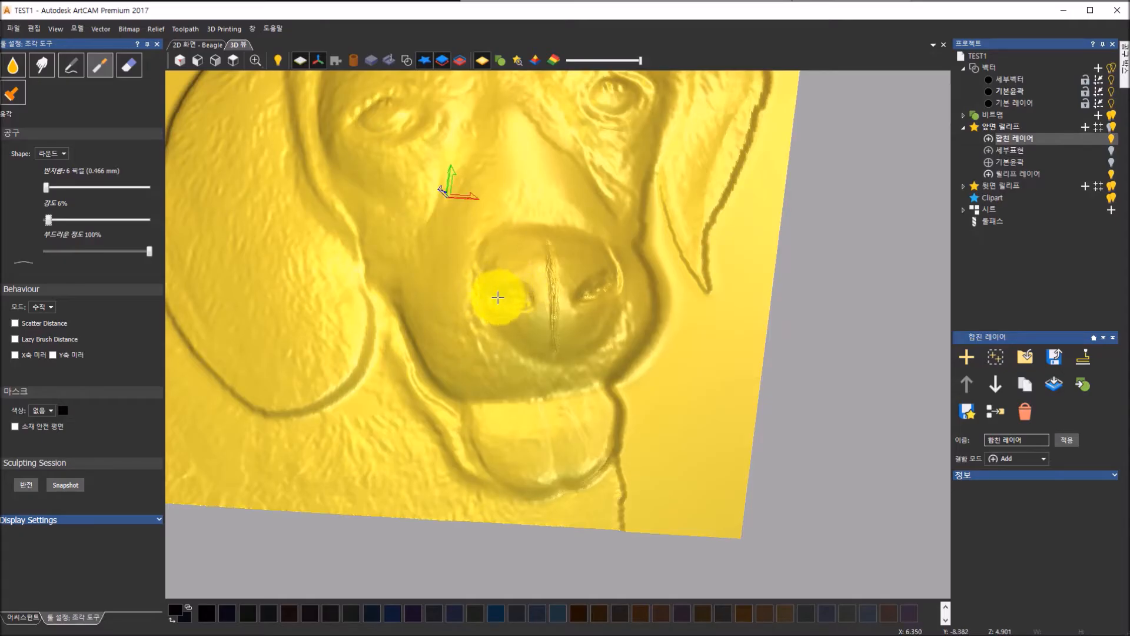
{"action": "scroll", "coordinate": [577, 442], "scroll_direction": "down", "scroll_amount": 2}
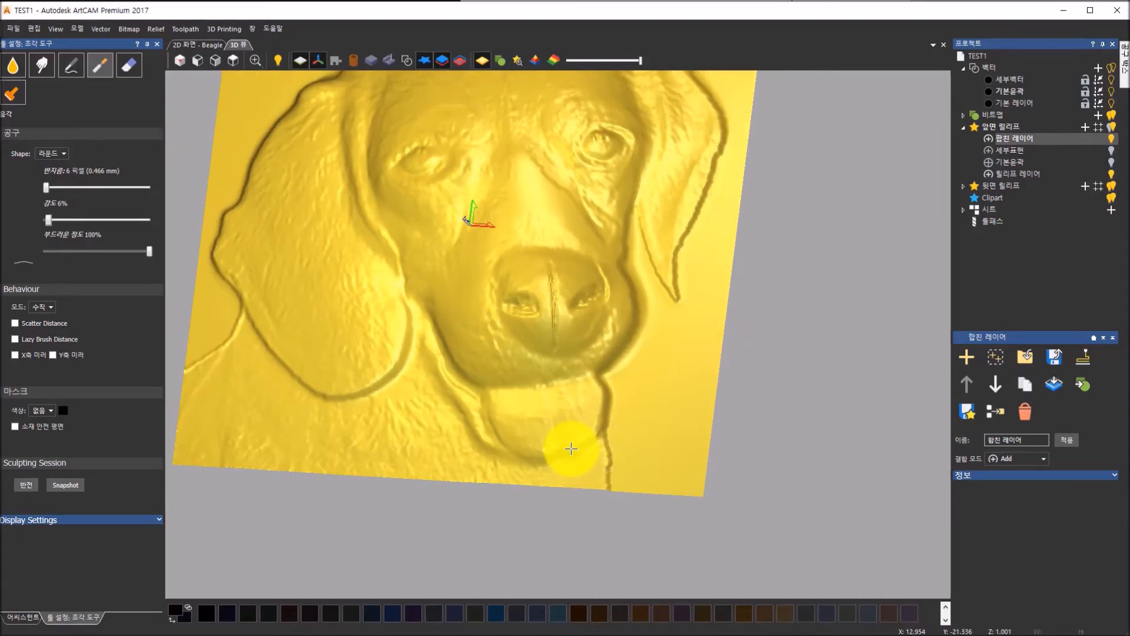
- Carve a finer edge along the lower rim of the tongue with a 1 pixel radius and 3% intensity
{"action": "scroll", "coordinate": [562, 427], "scroll_direction": "up", "scroll_amount": 2}
{"action": "mouse_move", "coordinate": [54, 221]}
{"action": "left_mouse_down"}
{"action": "mouse_move", "coordinate": [44, 219]}
{"action": "mouse_move", "coordinate": [43, 186]}
{"action": "mouse_move", "coordinate": [46, 220]}
{"action": "left_mouse_up"}
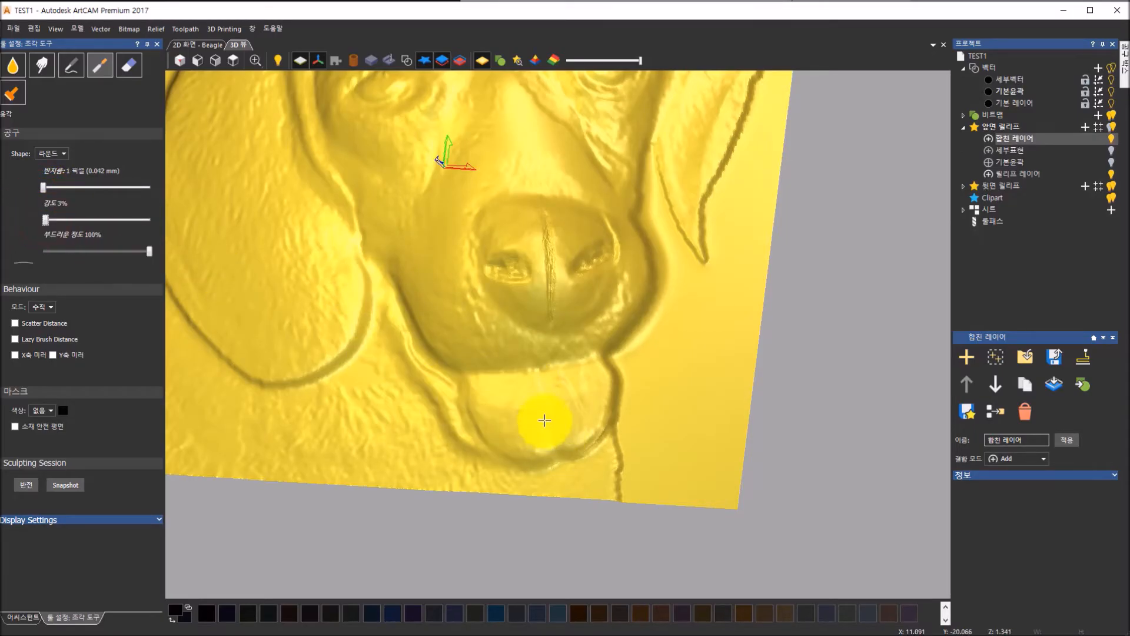
{"action": "mouse_move", "coordinate": [548, 437]}
{"action": "left_mouse_down"}
{"action": "mouse_move", "coordinate": [554, 446]}
{"action": "mouse_move", "coordinate": [537, 397]}
{"action": "mouse_move", "coordinate": [545, 444]}
{"action": "mouse_move", "coordinate": [549, 414]}
{"action": "mouse_move", "coordinate": [588, 424]}
{"action": "mouse_move", "coordinate": [574, 397]}
{"action": "mouse_move", "coordinate": [596, 433]}
{"action": "left_mouse_up"}
{"action": "scroll", "coordinate": [627, 473], "scroll_direction": "up", "scroll_amount": 2}
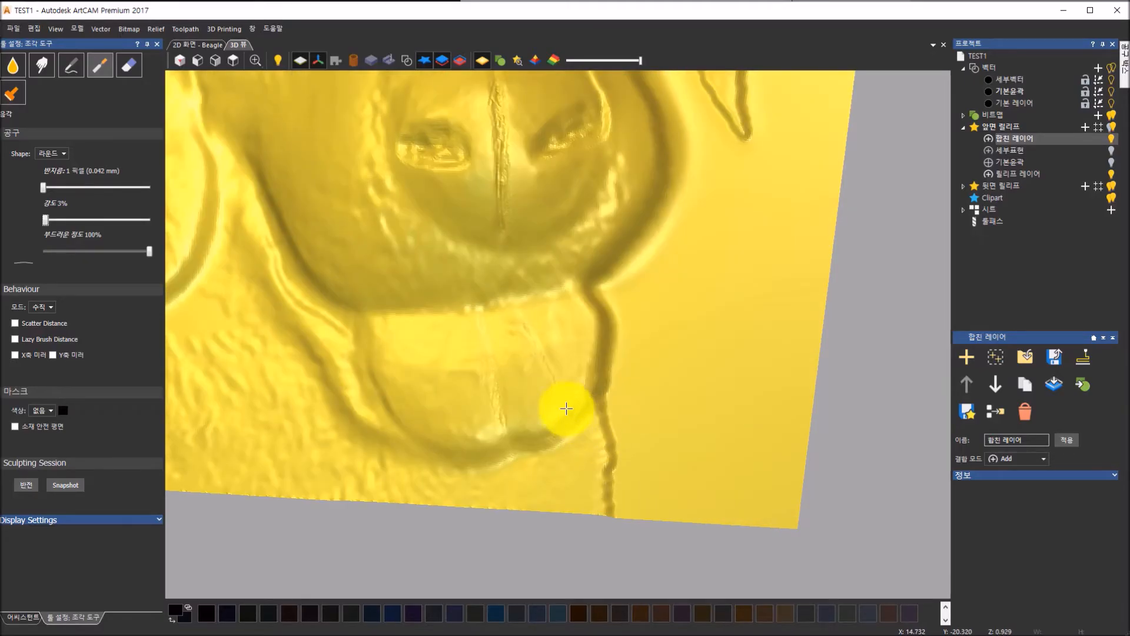
{"action": "scroll", "coordinate": [562, 406], "scroll_direction": "up", "scroll_amount": 1}
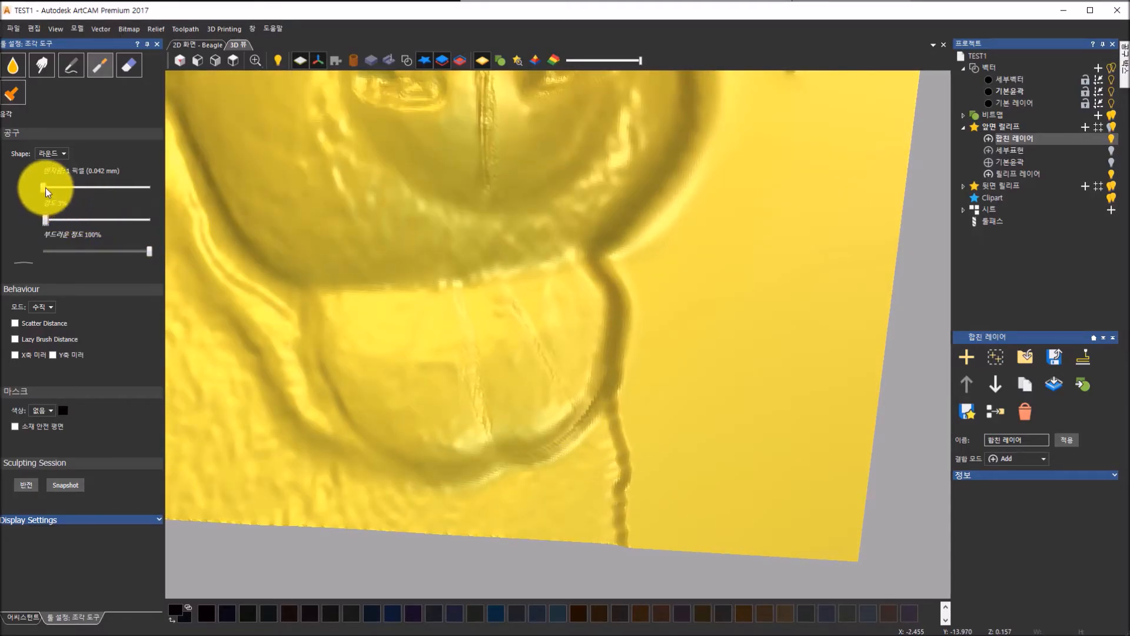
- Carve two lengthwise creases down the tongue with a 5 pixel radius and 4% intensity
{"action": "left_click_drag", "start_coordinate": [41, 188], "coordinate": [47, 222]}
{"action": "mouse_move", "coordinate": [477, 355]}
{"action": "left_mouse_down"}
{"action": "mouse_move", "coordinate": [470, 325]}
{"action": "mouse_move", "coordinate": [485, 429]}
{"action": "left_mouse_up"}
{"action": "mouse_move", "coordinate": [519, 318]}
{"action": "left_mouse_down"}
{"action": "mouse_move", "coordinate": [548, 391]}
{"action": "mouse_move", "coordinate": [560, 386]}
{"action": "mouse_move", "coordinate": [538, 338]}
{"action": "left_mouse_up"}
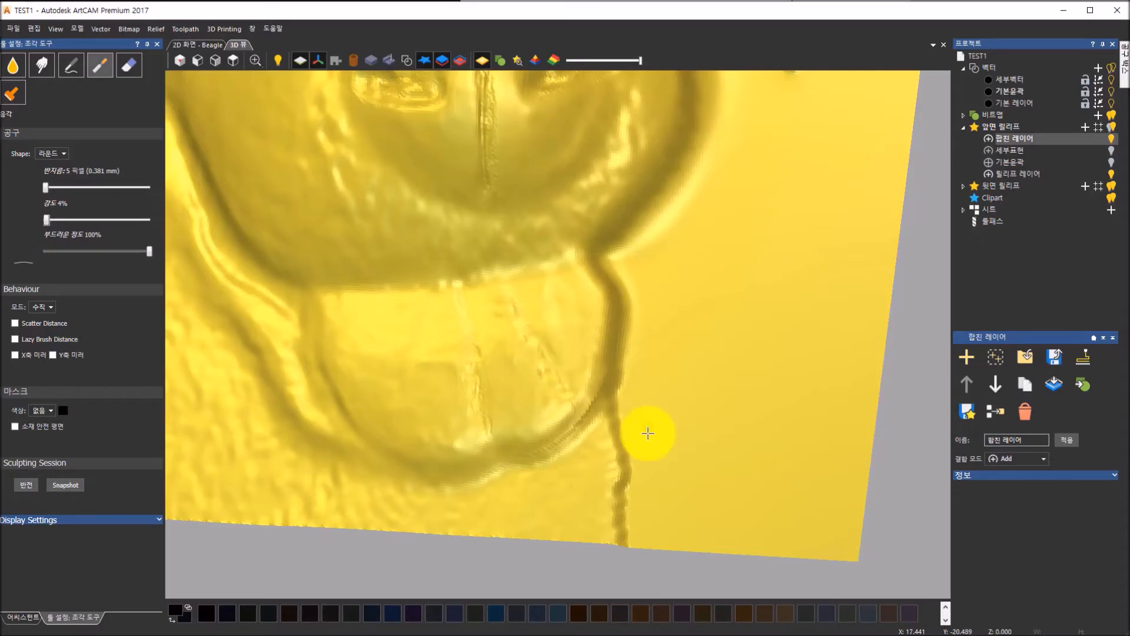
{"action": "scroll", "coordinate": [646, 433], "scroll_direction": "down", "scroll_amount": 5}
{"action": "scroll", "coordinate": [538, 256], "scroll_direction": "down", "scroll_amount": 1}
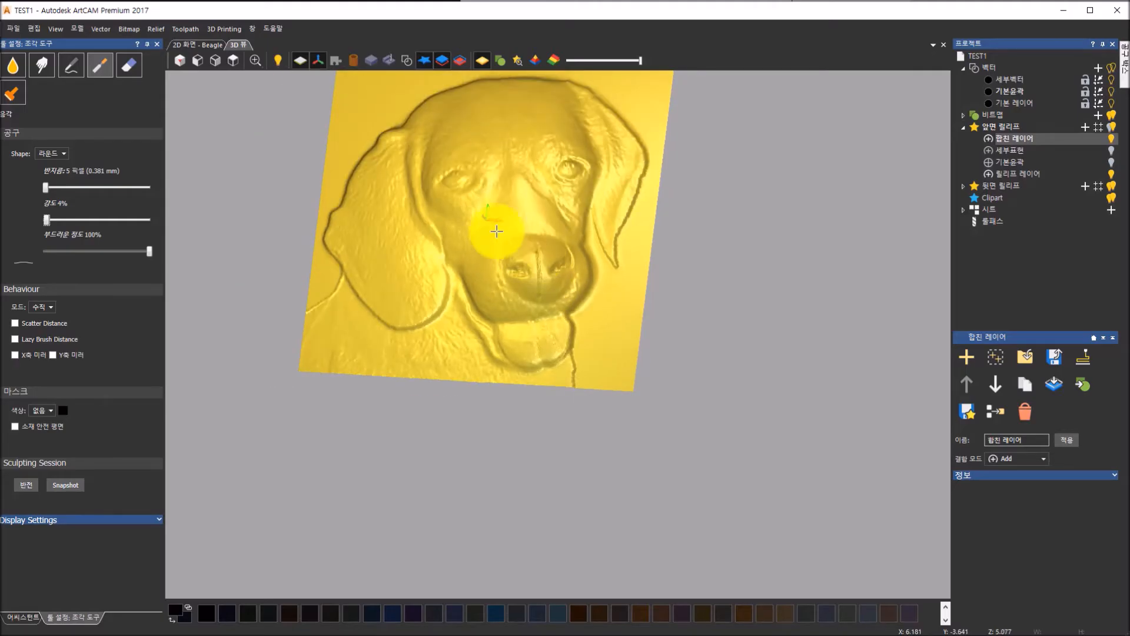
- Switch to the Smoothing tool with a 12 pixel radius, 9% intensity and the 수직 mode
{"action": "left_click", "coordinate": [12, 70]}
{"action": "scroll", "coordinate": [520, 252], "scroll_direction": "up", "scroll_amount": 2}
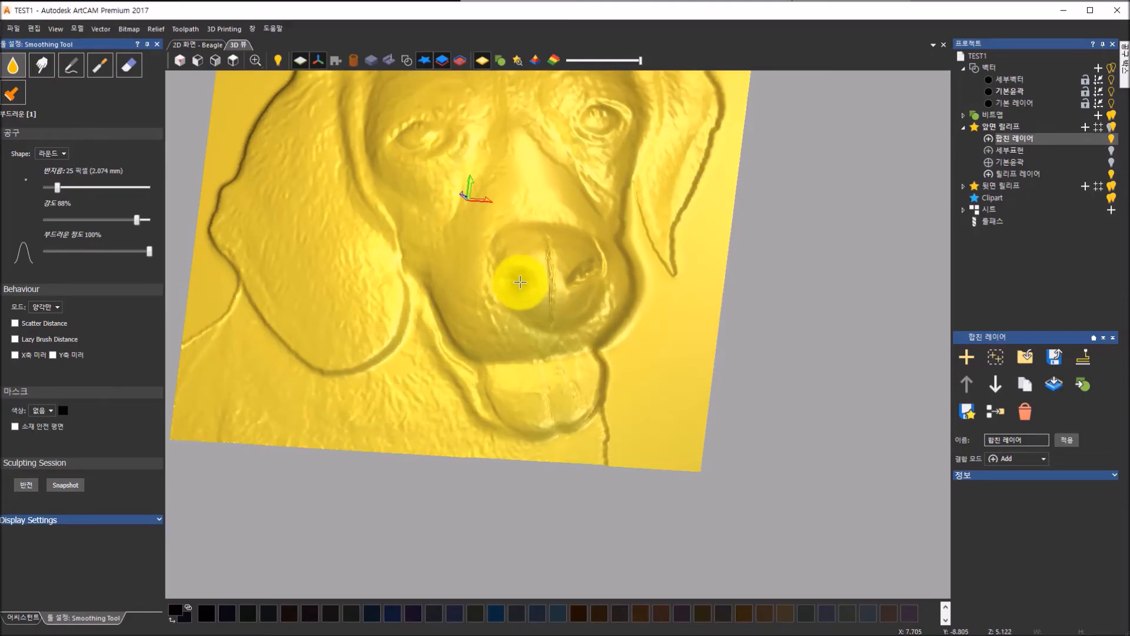
{"action": "left_click_drag", "start_coordinate": [135, 219], "coordinate": [66, 218]}
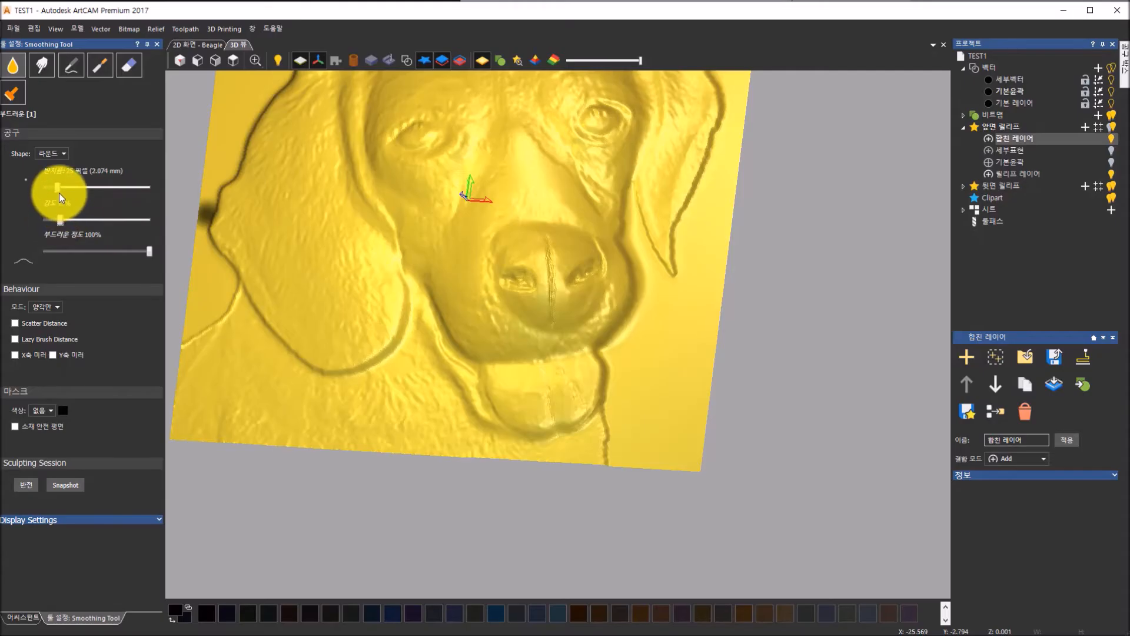
{"action": "left_click_drag", "start_coordinate": [53, 189], "coordinate": [55, 219]}
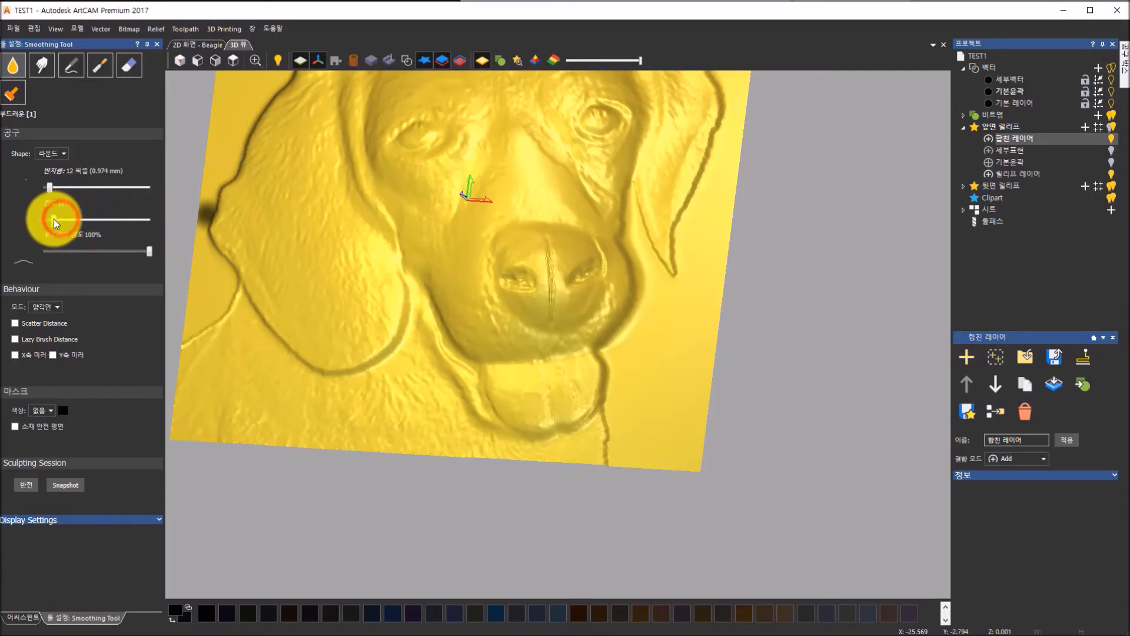
{"action": "scroll", "coordinate": [530, 271], "scroll_direction": "up", "scroll_amount": 3}
{"action": "left_click", "coordinate": [494, 265]}
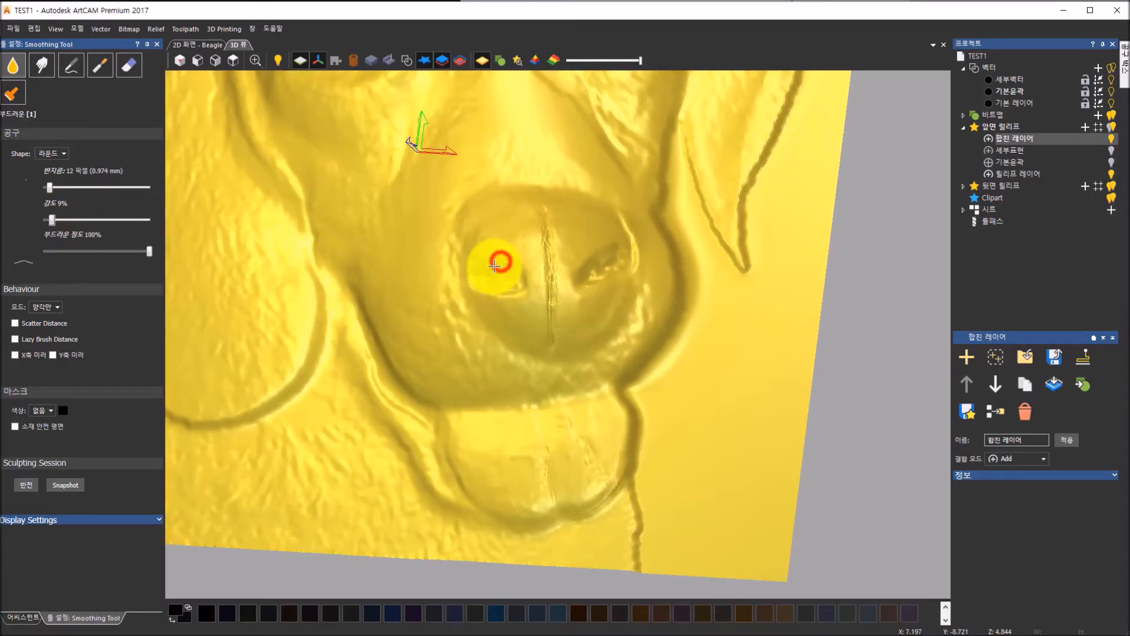
{"action": "left_click", "coordinate": [51, 306]}
{"action": "left_click", "coordinate": [48, 320]}
- Smooth the carved nostrils, the central nose groove and the creases of the tongue
{"action": "mouse_move", "coordinate": [426, 288]}
{"action": "left_mouse_down"}
{"action": "mouse_move", "coordinate": [489, 281]}
{"action": "mouse_move", "coordinate": [472, 273]}
{"action": "mouse_move", "coordinate": [505, 257]}
{"action": "mouse_move", "coordinate": [525, 266]}
{"action": "mouse_move", "coordinate": [514, 271]}
{"action": "left_mouse_up"}
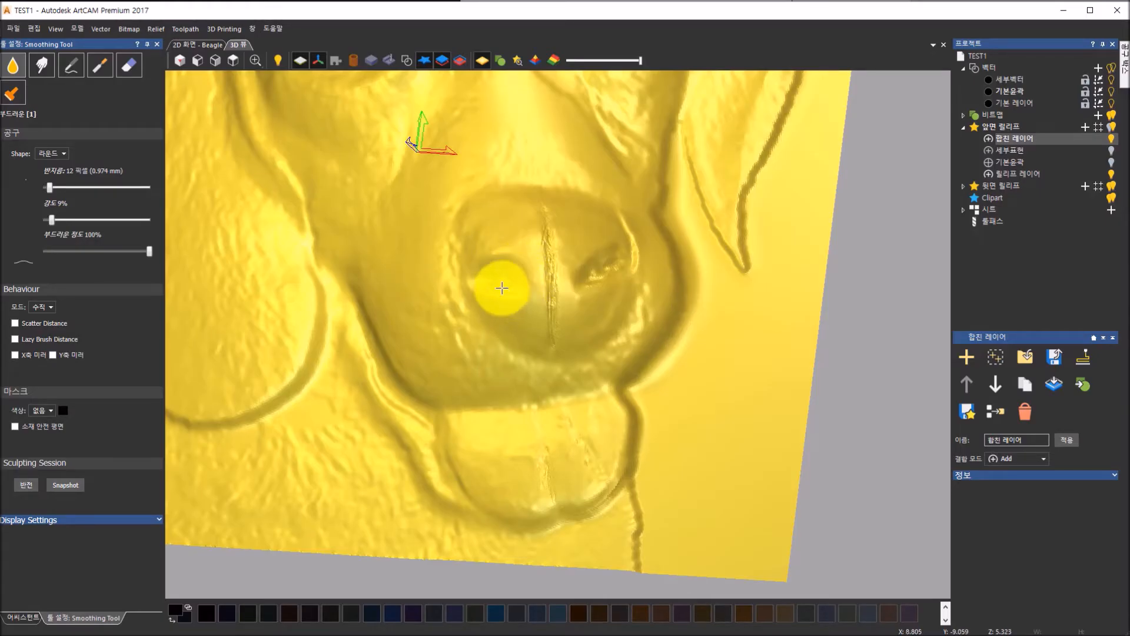
{"action": "mouse_move", "coordinate": [489, 288]}
{"action": "left_mouse_down"}
{"action": "mouse_move", "coordinate": [479, 286]}
{"action": "mouse_move", "coordinate": [502, 278]}
{"action": "mouse_move", "coordinate": [479, 277]}
{"action": "mouse_move", "coordinate": [512, 283]}
{"action": "mouse_move", "coordinate": [486, 285]}
{"action": "mouse_move", "coordinate": [479, 263]}
{"action": "mouse_move", "coordinate": [512, 273]}
{"action": "mouse_move", "coordinate": [549, 230]}
{"action": "mouse_move", "coordinate": [545, 217]}
{"action": "mouse_move", "coordinate": [554, 330]}
{"action": "mouse_move", "coordinate": [542, 232]}
{"action": "mouse_move", "coordinate": [599, 242]}
{"action": "mouse_move", "coordinate": [605, 215]}
{"action": "left_mouse_up"}
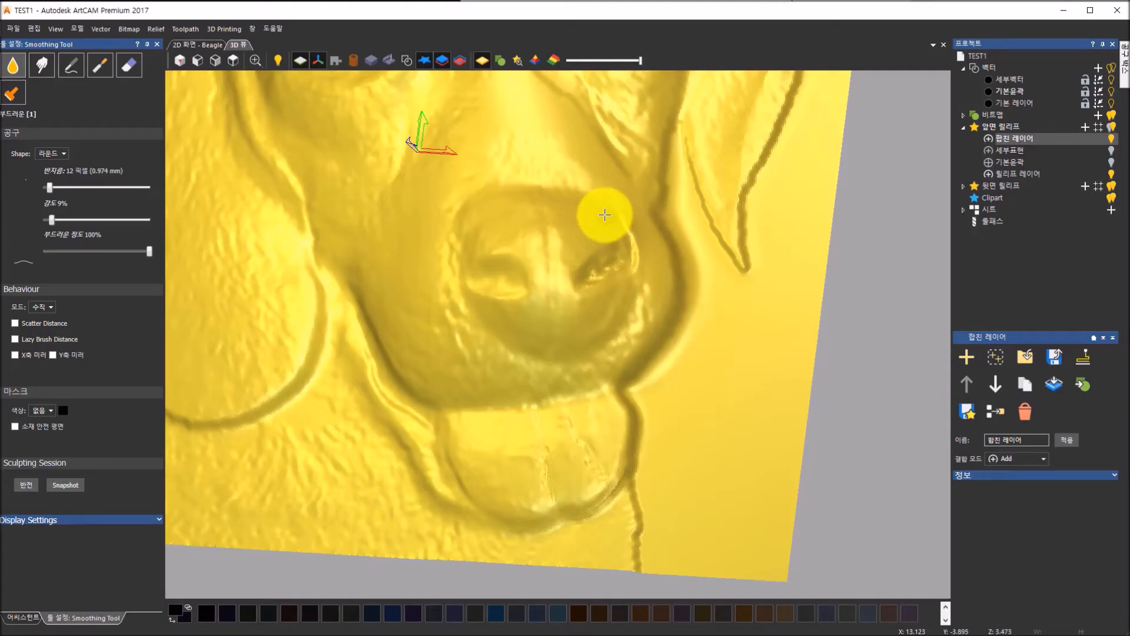
{"action": "mouse_move", "coordinate": [632, 364]}
{"action": "middle_mouse_down"}
{"action": "mouse_move", "coordinate": [664, 322]}
{"action": "mouse_move", "coordinate": [655, 284]}
{"action": "mouse_move", "coordinate": [578, 257]}
{"action": "mouse_move", "coordinate": [522, 343]}
{"action": "mouse_move", "coordinate": [538, 337]}
{"action": "middle_mouse_up"}
{"action": "mouse_move", "coordinate": [548, 293]}
{"action": "left_mouse_down"}
{"action": "mouse_move", "coordinate": [524, 291]}
{"action": "mouse_move", "coordinate": [543, 273]}
{"action": "mouse_move", "coordinate": [582, 276]}
{"action": "mouse_move", "coordinate": [542, 282]}
{"action": "mouse_move", "coordinate": [525, 308]}
{"action": "mouse_move", "coordinate": [581, 268]}
{"action": "mouse_move", "coordinate": [537, 293]}
{"action": "mouse_move", "coordinate": [553, 267]}
{"action": "mouse_move", "coordinate": [555, 291]}
{"action": "mouse_move", "coordinate": [474, 450]}
{"action": "mouse_move", "coordinate": [474, 492]}
{"action": "mouse_move", "coordinate": [484, 452]}
{"action": "mouse_move", "coordinate": [535, 475]}
{"action": "left_mouse_up"}
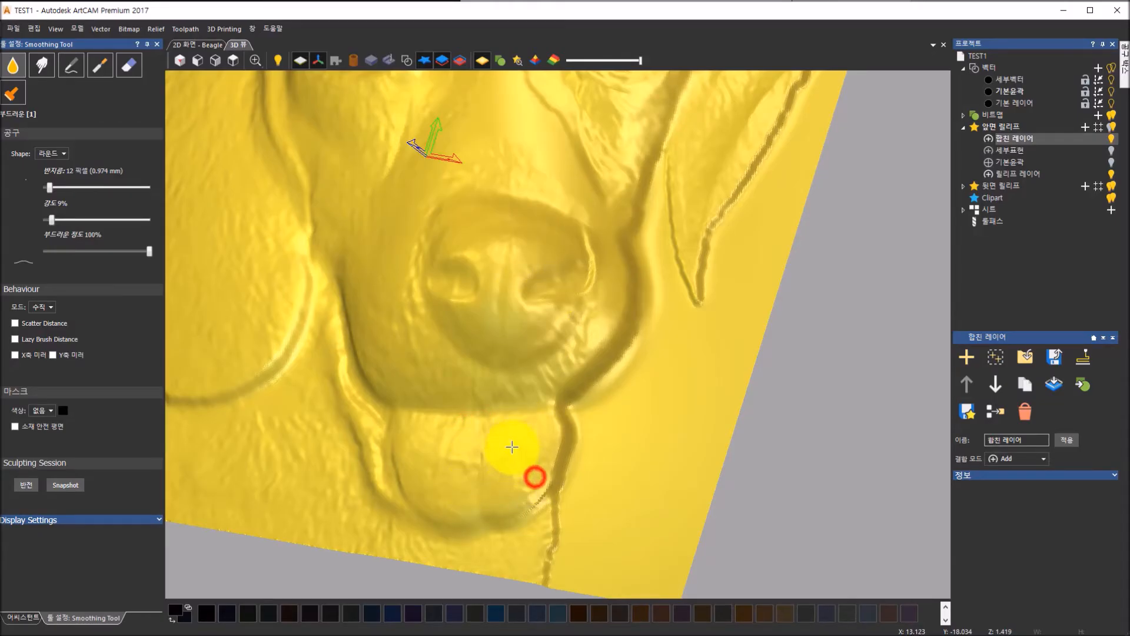
- Examine the smoothed nose and tongue from several angles and distances, finishing with the straight top-down view
{"action": "mouse_move", "coordinate": [499, 306]}
{"action": "middle_mouse_down"}
{"action": "mouse_move", "coordinate": [710, 260]}
{"action": "mouse_move", "coordinate": [680, 321]}
{"action": "middle_mouse_up"}
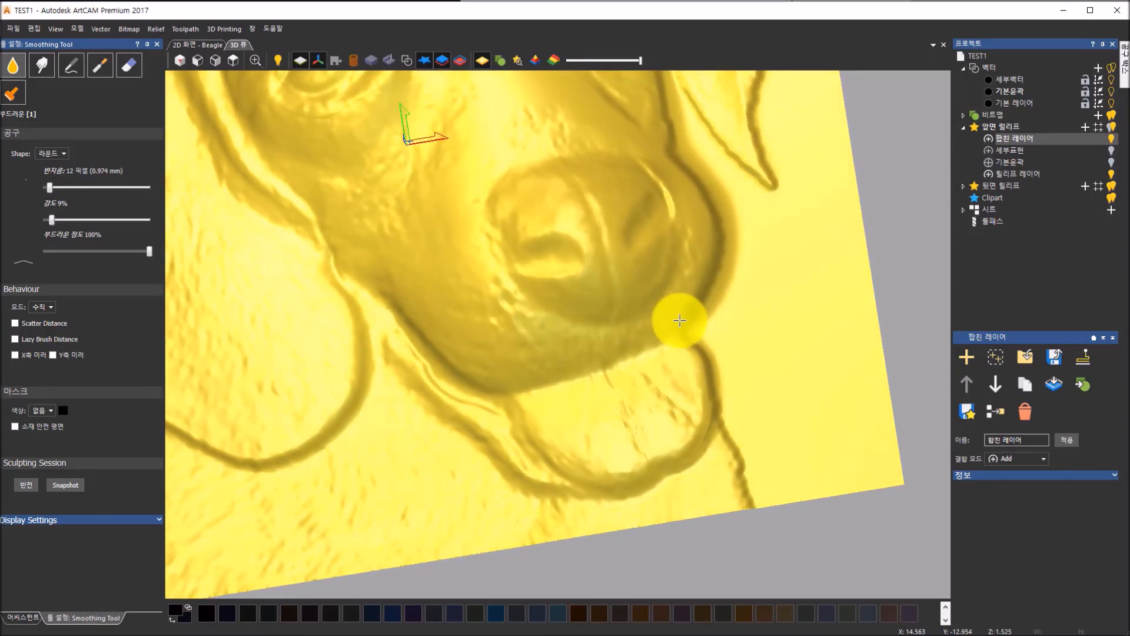
{"action": "scroll", "coordinate": [593, 379], "scroll_direction": "down", "scroll_amount": 5}
{"action": "middle_click_drag", "start_coordinate": [638, 366], "coordinate": [585, 354]}
{"action": "scroll", "coordinate": [558, 284], "scroll_direction": "up", "scroll_amount": 3}
{"action": "middle_click_drag", "start_coordinate": [598, 303], "coordinate": [477, 214]}
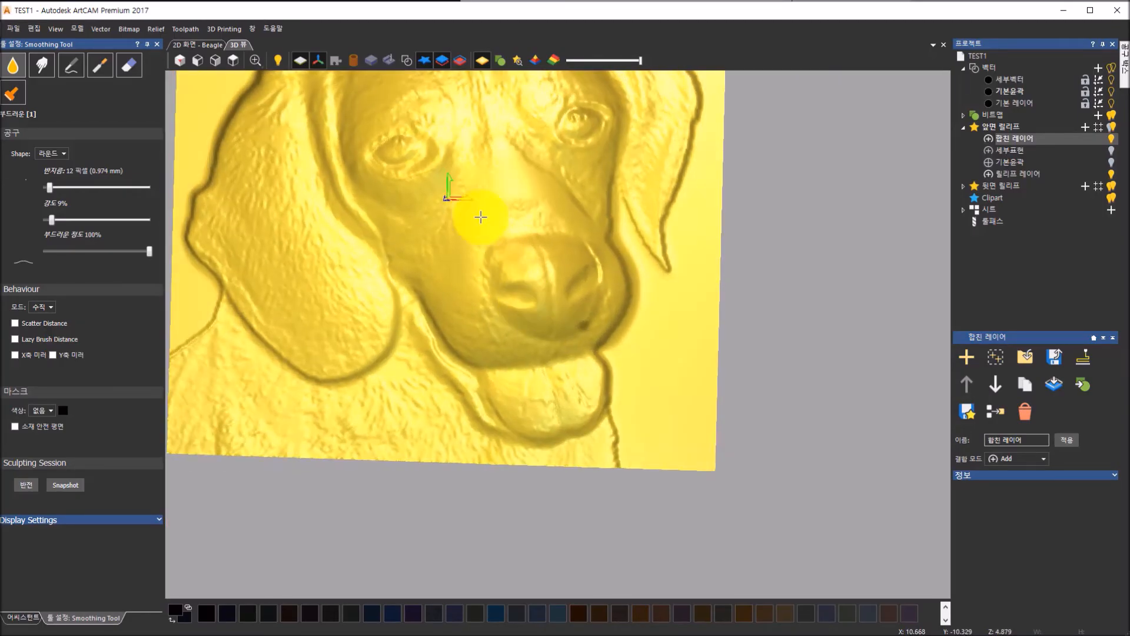
{"action": "left_click", "coordinate": [233, 60]}
{"action": "scroll", "coordinate": [653, 412], "scroll_direction": "up", "scroll_amount": 2}
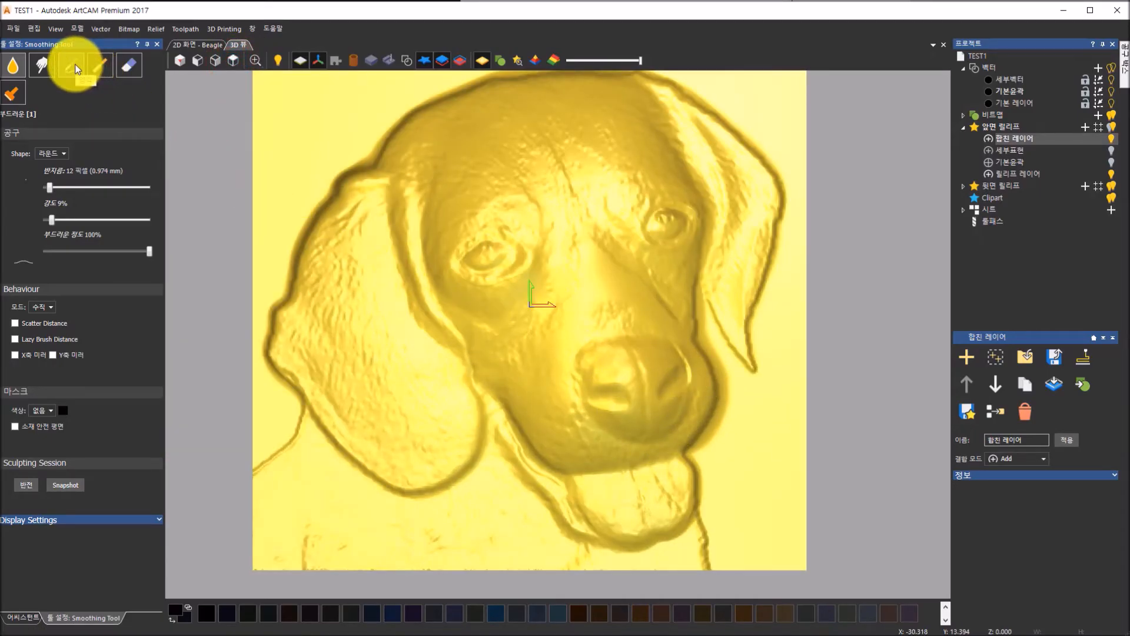
- Try deepening the nostril nearer the large ear with the Carve tool and smoothing it again
{"action": "left_click", "coordinate": [98, 68]}
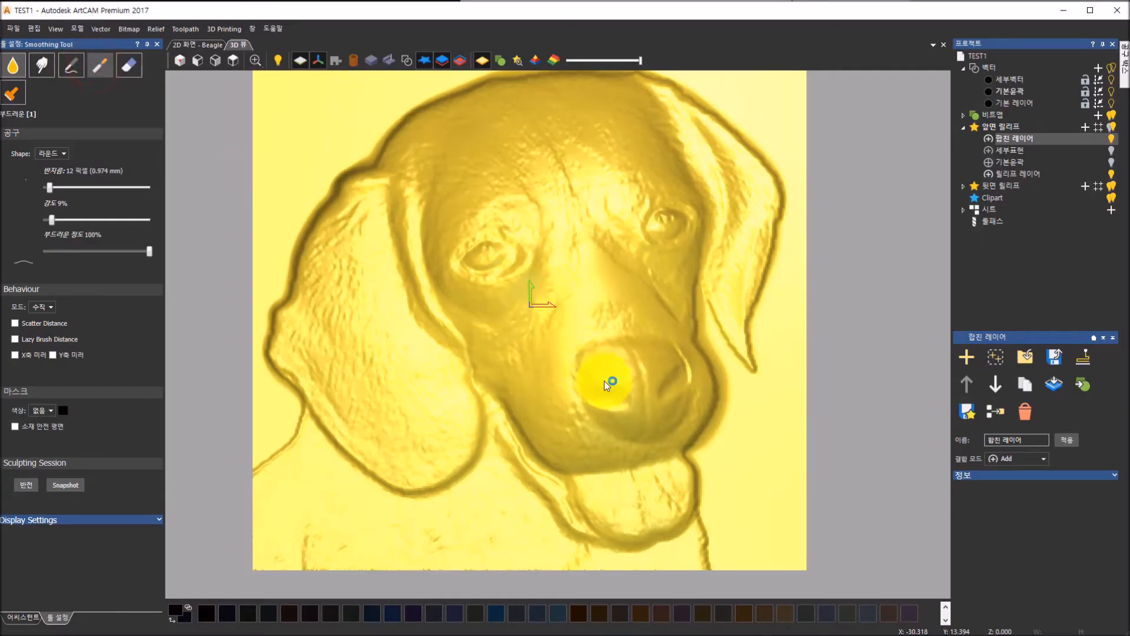
{"action": "left_click_drag", "start_coordinate": [611, 385], "coordinate": [606, 384]}
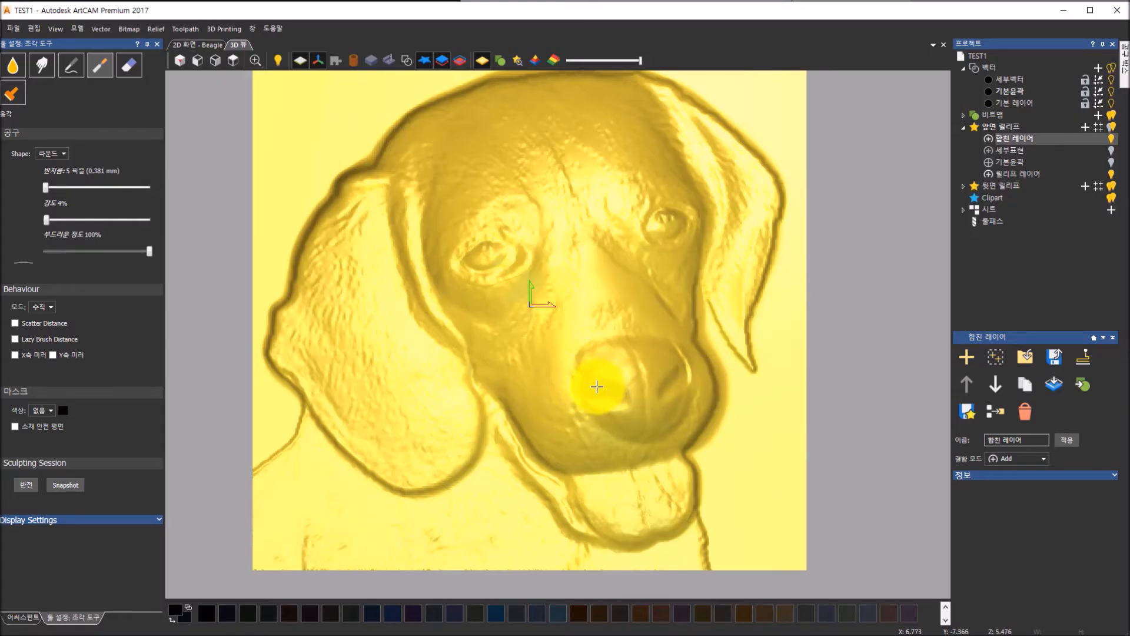
{"action": "left_click_drag", "start_coordinate": [606, 383], "coordinate": [603, 386]}
{"action": "left_click", "coordinate": [71, 66]}
{"action": "left_click", "coordinate": [20, 66]}
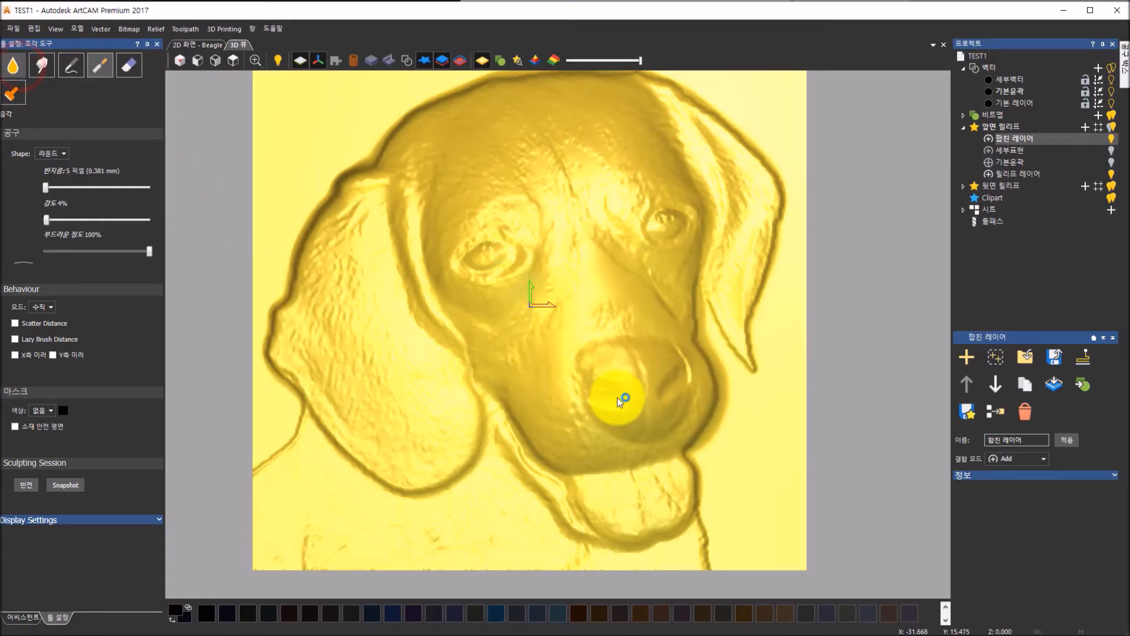
{"action": "left_click_drag", "start_coordinate": [606, 383], "coordinate": [600, 389]}
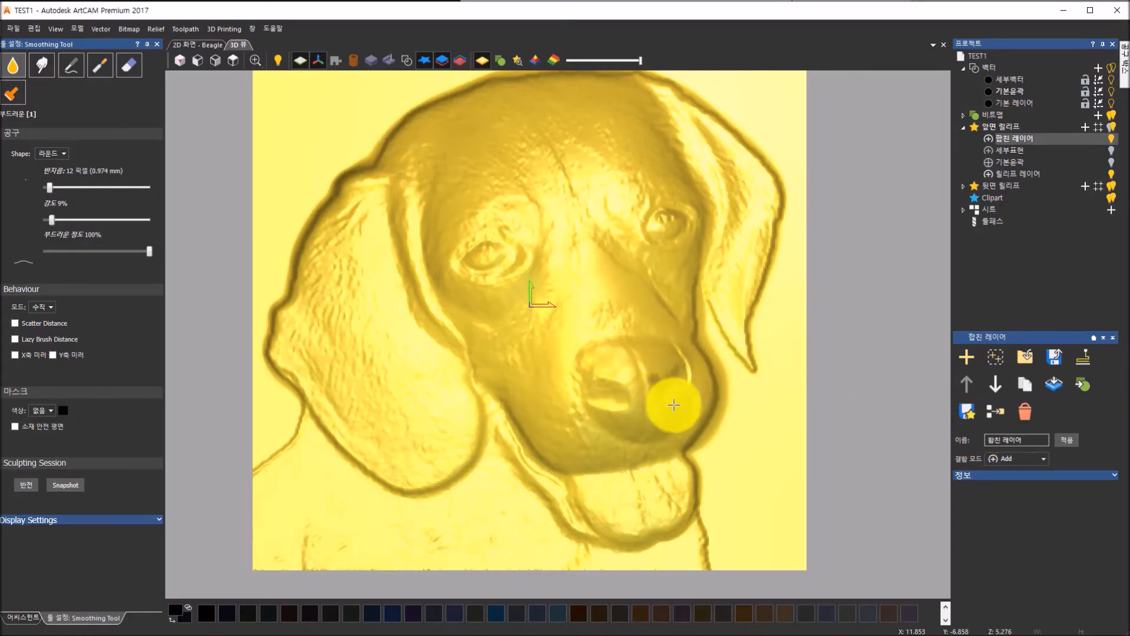
- Compare the nose with the overlaid beagle photo and erase both carved nostrils using the Eraser at a 21 pixel radius and 92% intensity
{"action": "left_click", "coordinate": [506, 62]}
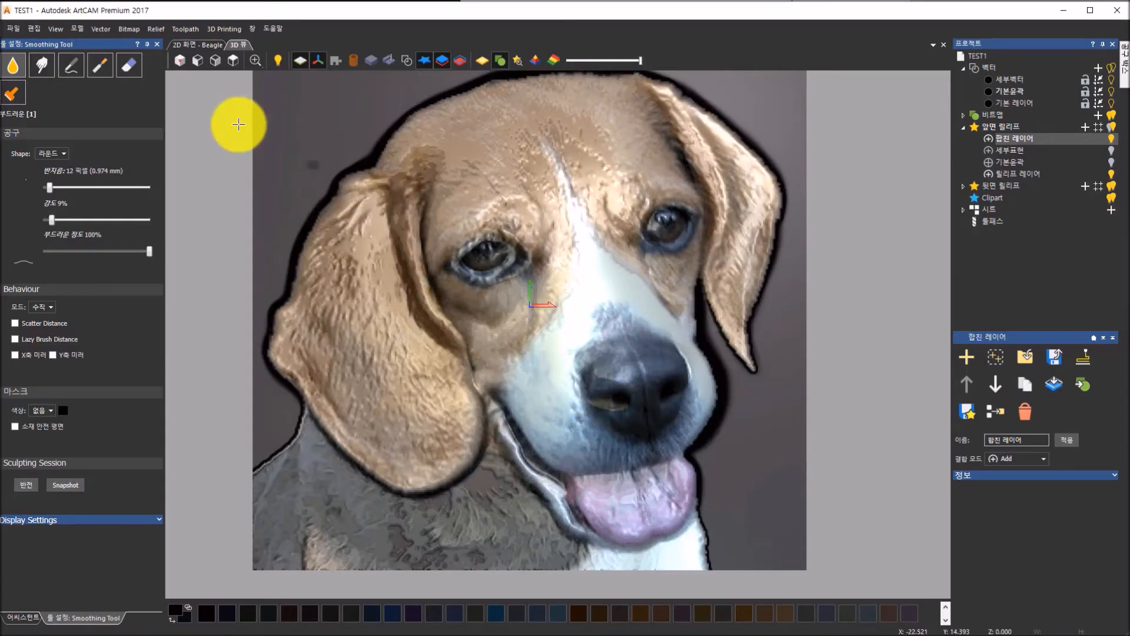
{"action": "left_click", "coordinate": [130, 63]}
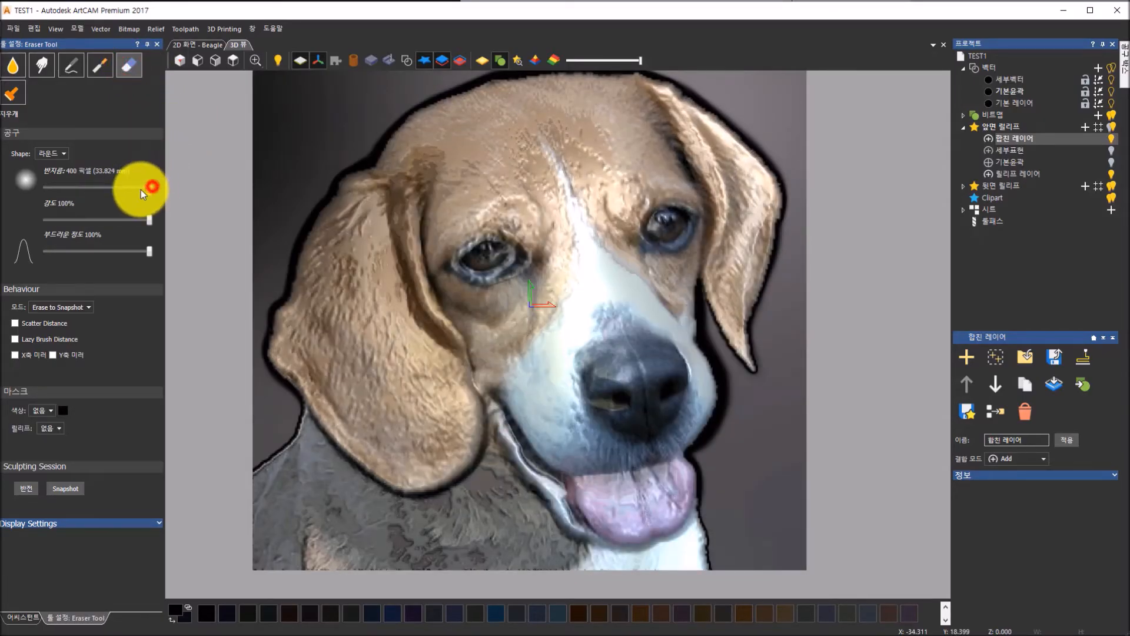
{"action": "left_click_drag", "start_coordinate": [62, 191], "coordinate": [58, 191]}
{"action": "left_click_drag", "start_coordinate": [149, 221], "coordinate": [141, 220]}
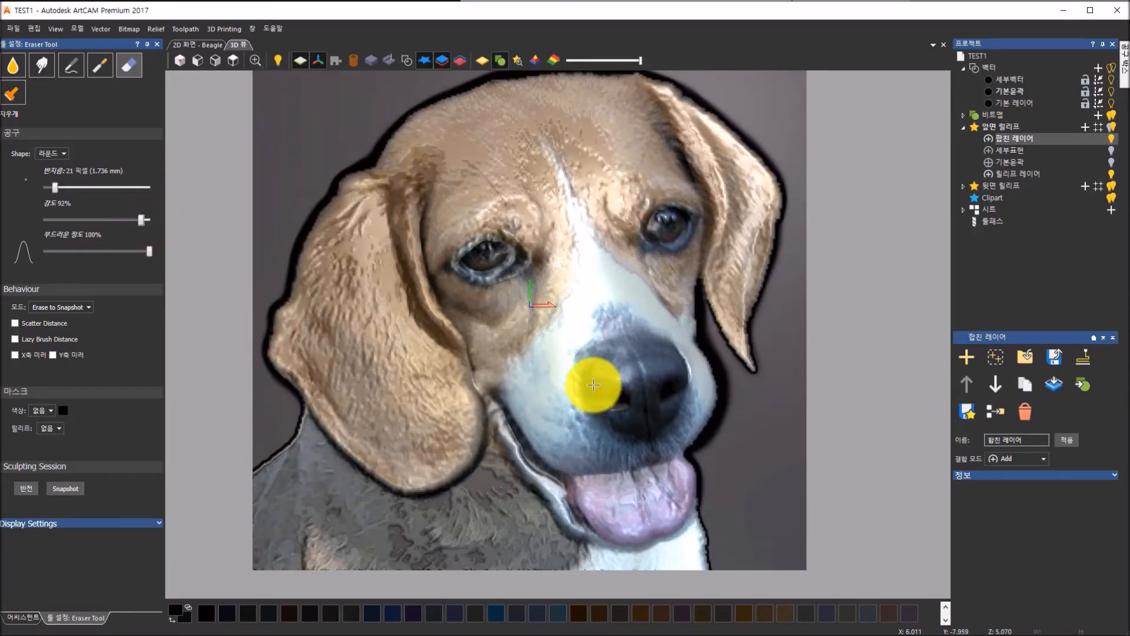
{"action": "left_click", "coordinate": [500, 60]}
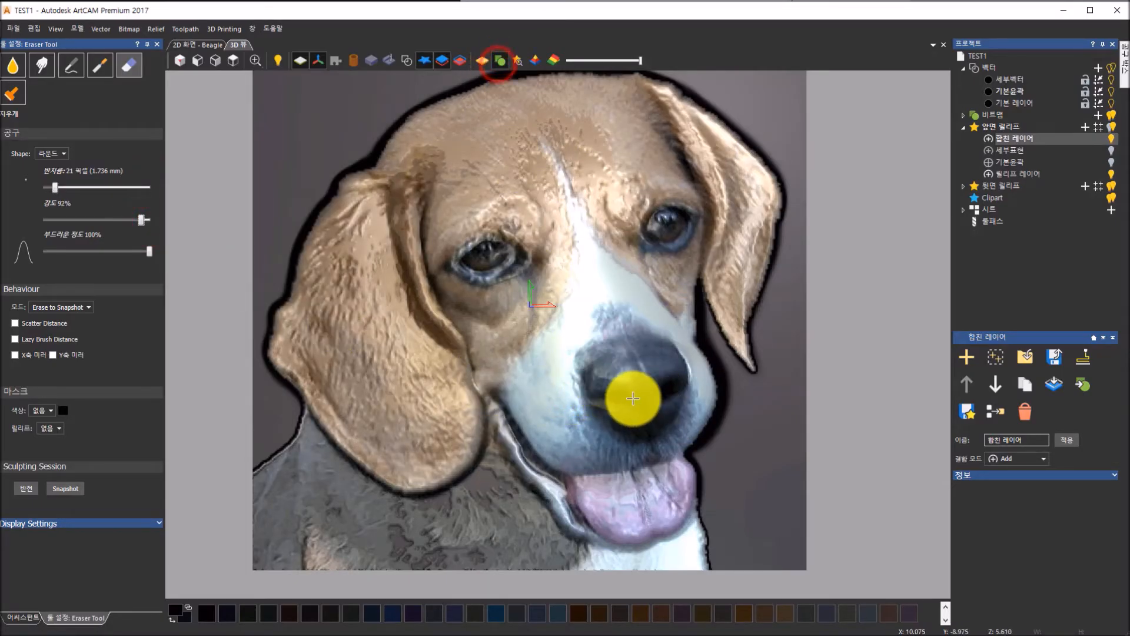
{"action": "left_click", "coordinate": [482, 60]}
{"action": "mouse_move", "coordinate": [612, 369]}
{"action": "left_mouse_down"}
{"action": "mouse_move", "coordinate": [601, 404]}
{"action": "mouse_move", "coordinate": [617, 386]}
{"action": "mouse_move", "coordinate": [602, 401]}
{"action": "mouse_move", "coordinate": [676, 386]}
{"action": "mouse_move", "coordinate": [661, 386]}
{"action": "left_mouse_up"}
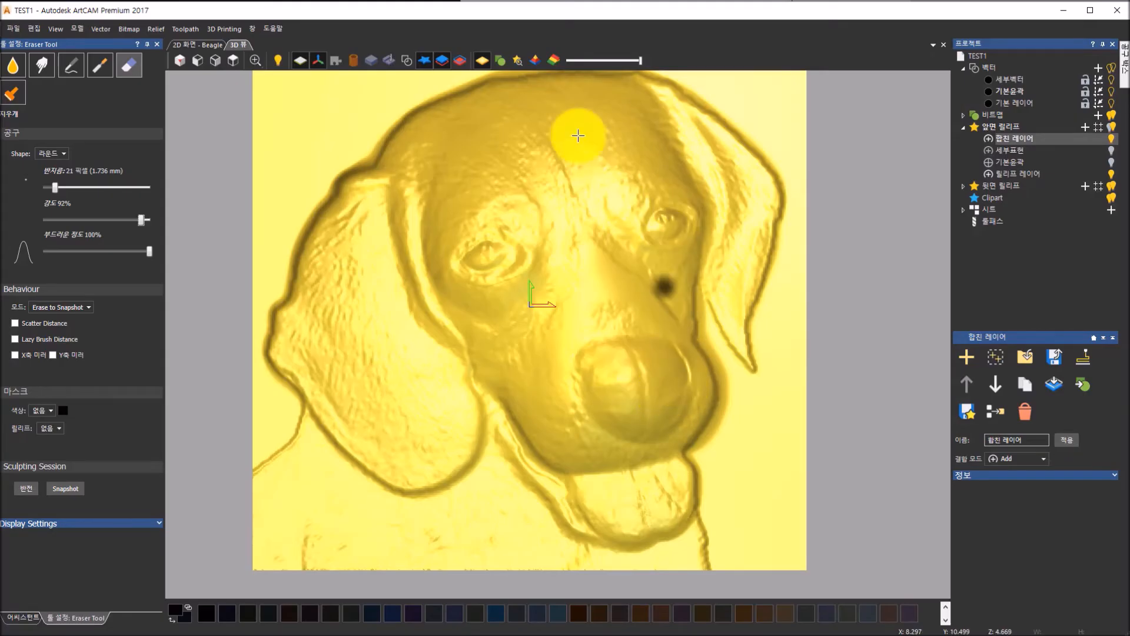
- Check the nose on the overlaid beagle photo, then carve both nostrils anew with the Carve tool at a 5 pixel radius and 4% intensity
{"action": "left_click", "coordinate": [501, 61]}
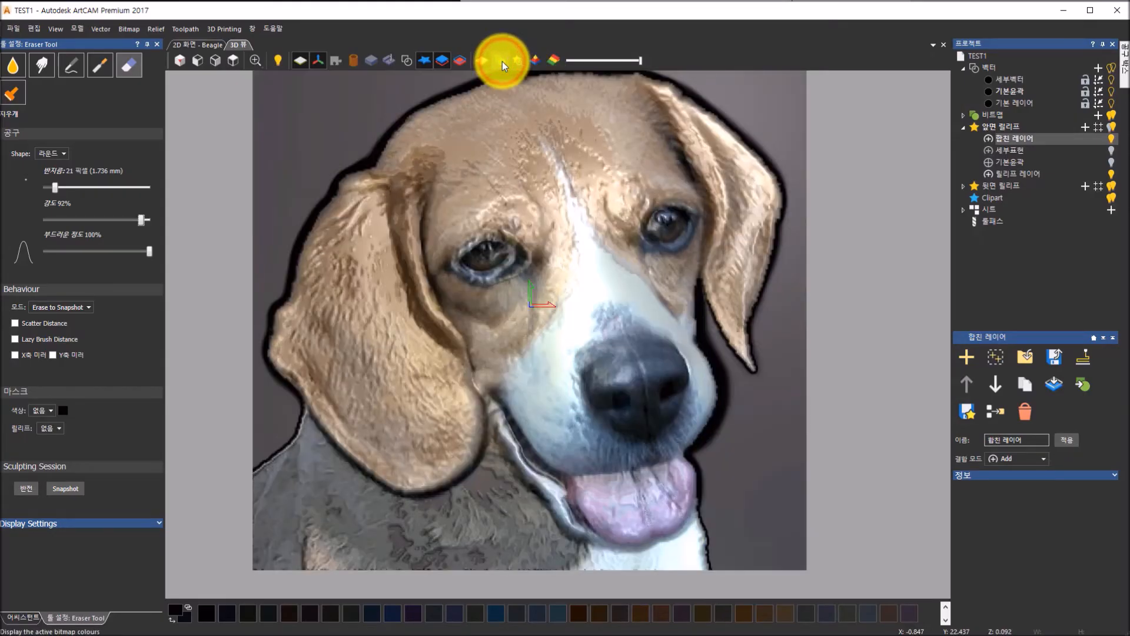
{"action": "left_click", "coordinate": [95, 68]}
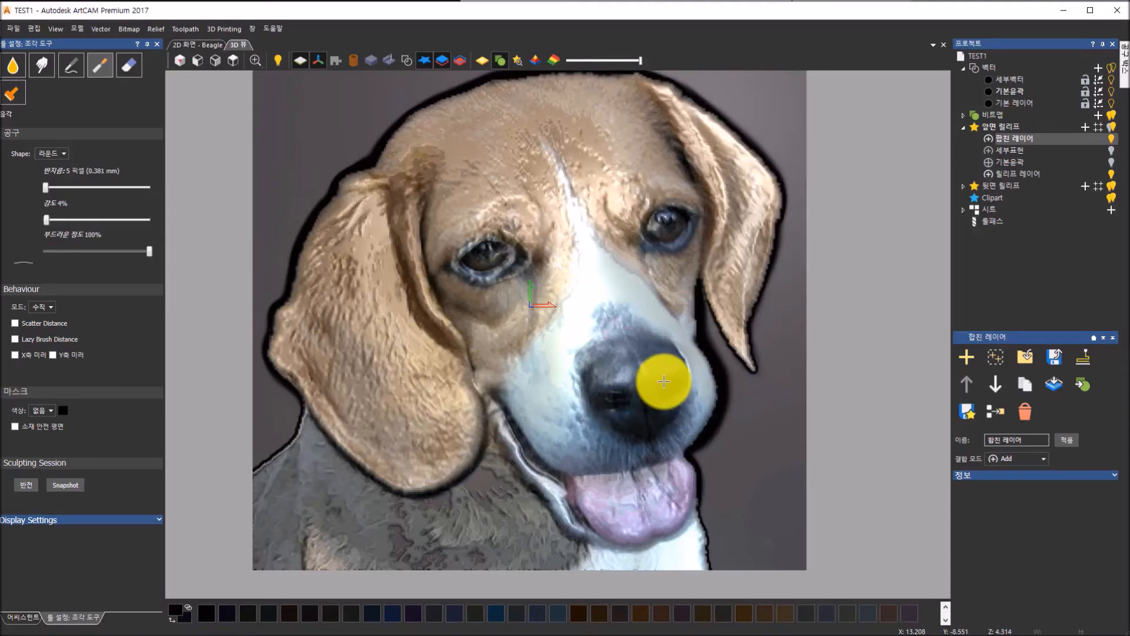
{"action": "left_click", "coordinate": [489, 62]}
{"action": "scroll", "coordinate": [631, 416], "scroll_direction": "up", "scroll_amount": 5}
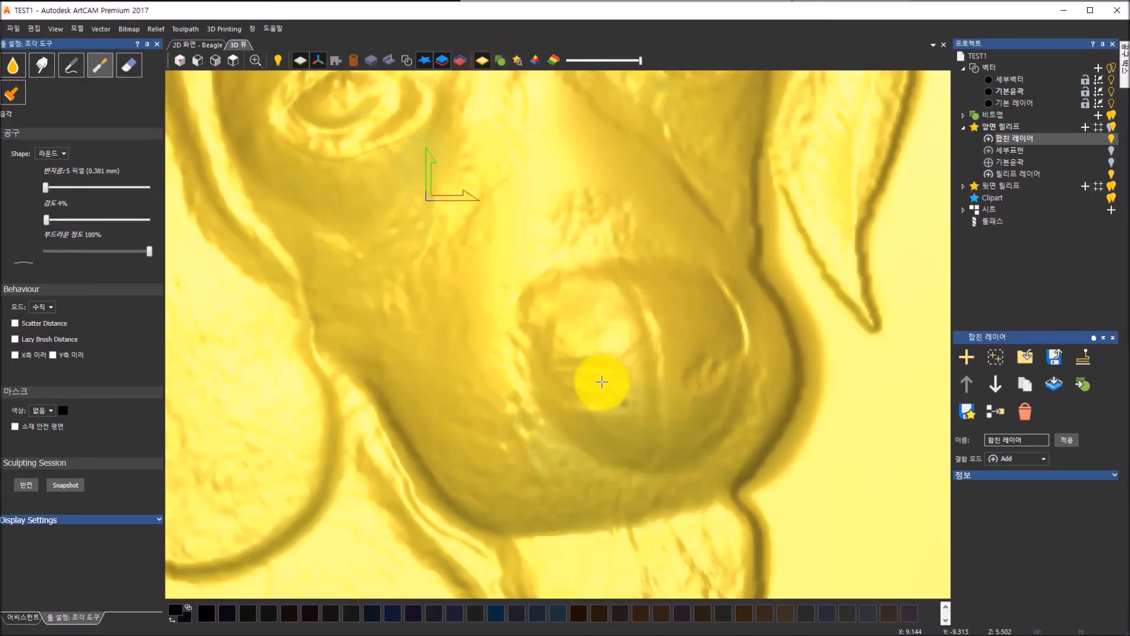
{"action": "left_click", "coordinate": [596, 373]}
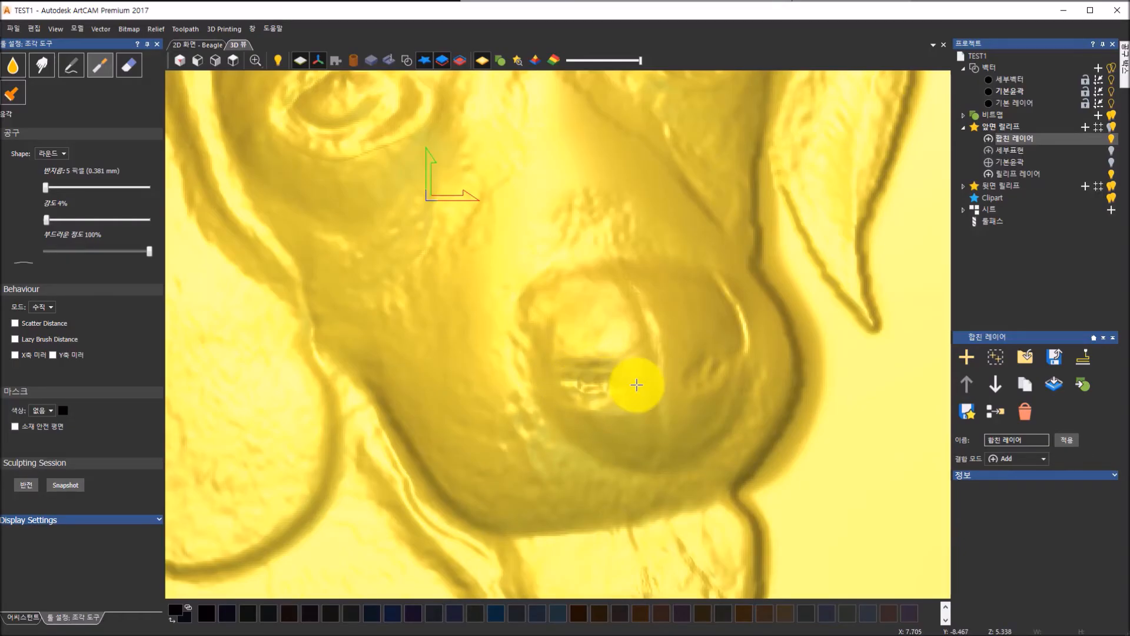
{"action": "left_click", "coordinate": [707, 368]}
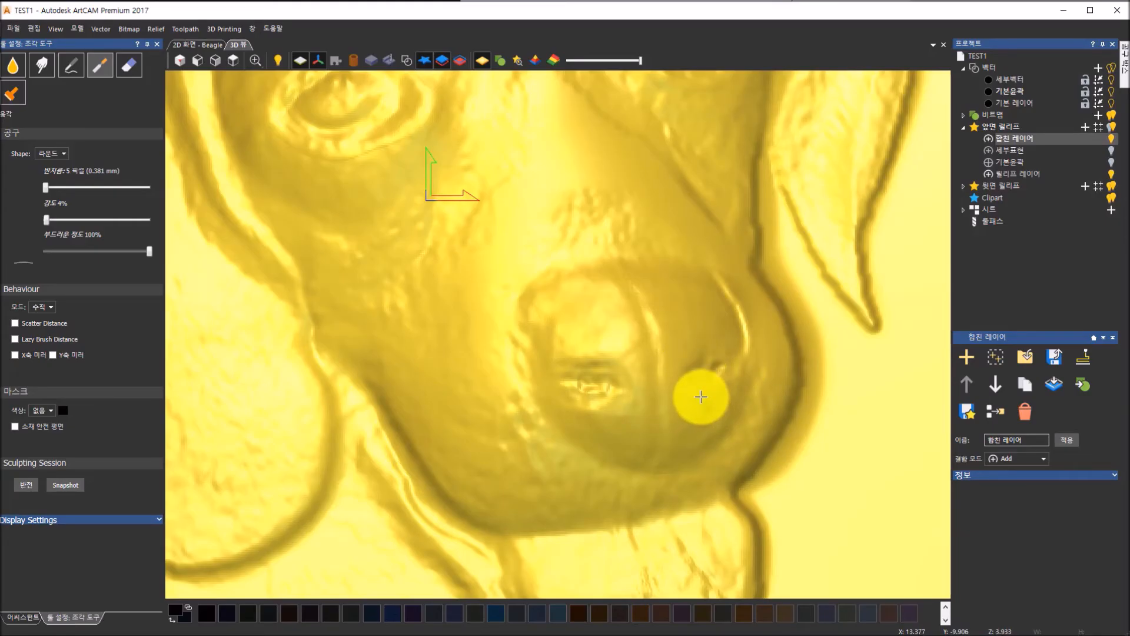
- Deepen and widen both nostrils with further strokes of the Carve tool
{"action": "scroll", "coordinate": [704, 400], "scroll_direction": "down", "scroll_amount": 3}
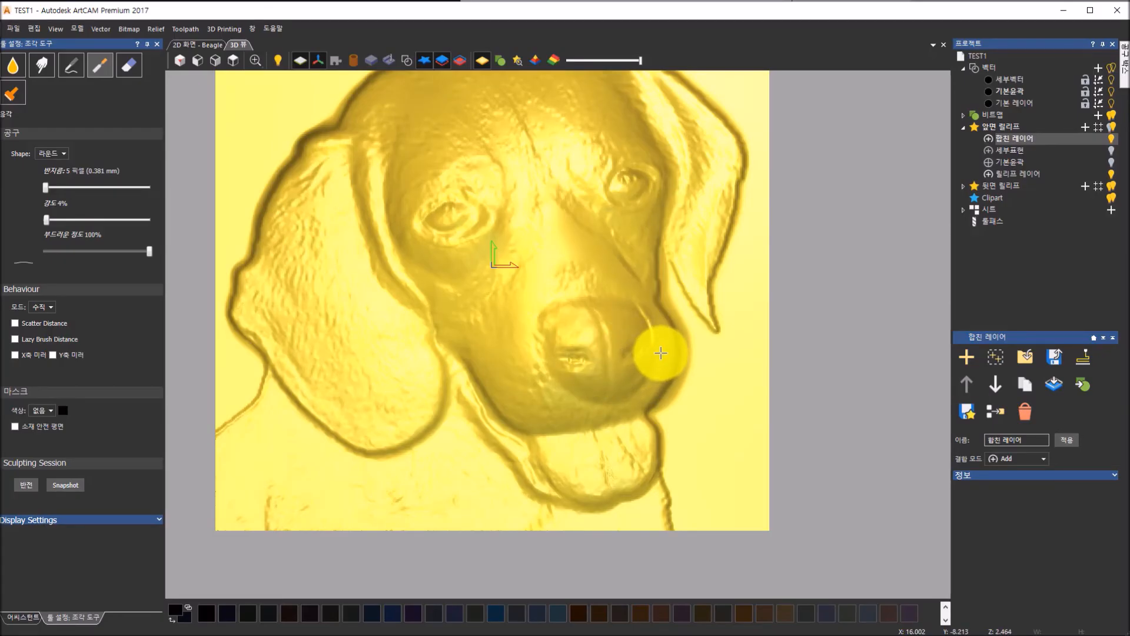
{"action": "scroll", "coordinate": [600, 346], "scroll_direction": "up", "scroll_amount": 4}
{"action": "left_click", "coordinate": [593, 348]}
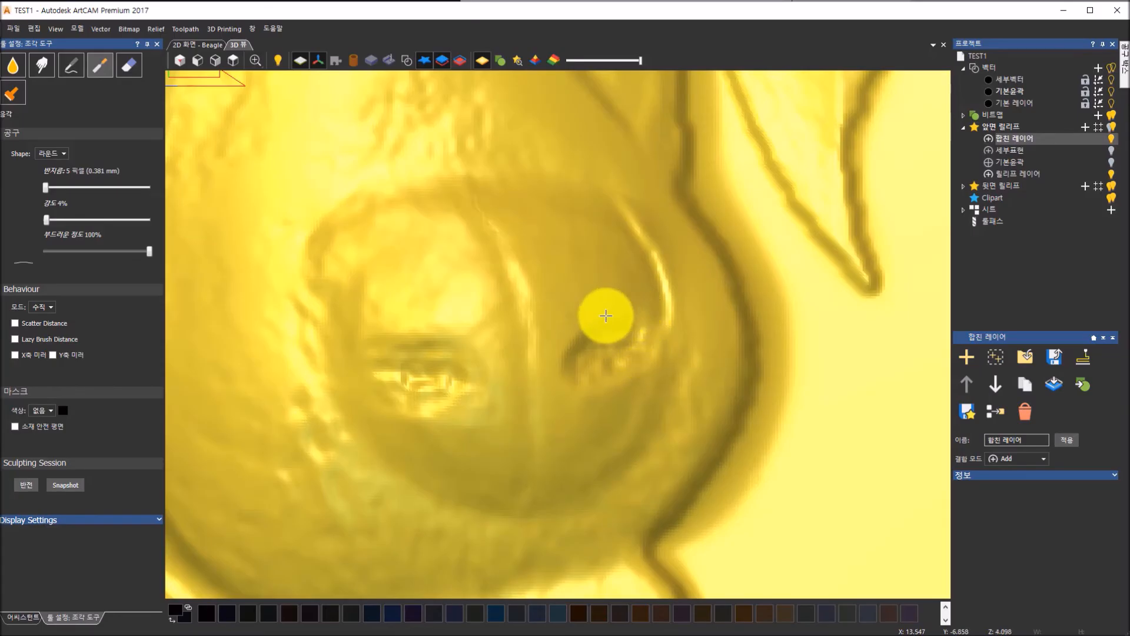
{"action": "left_click", "coordinate": [459, 358]}
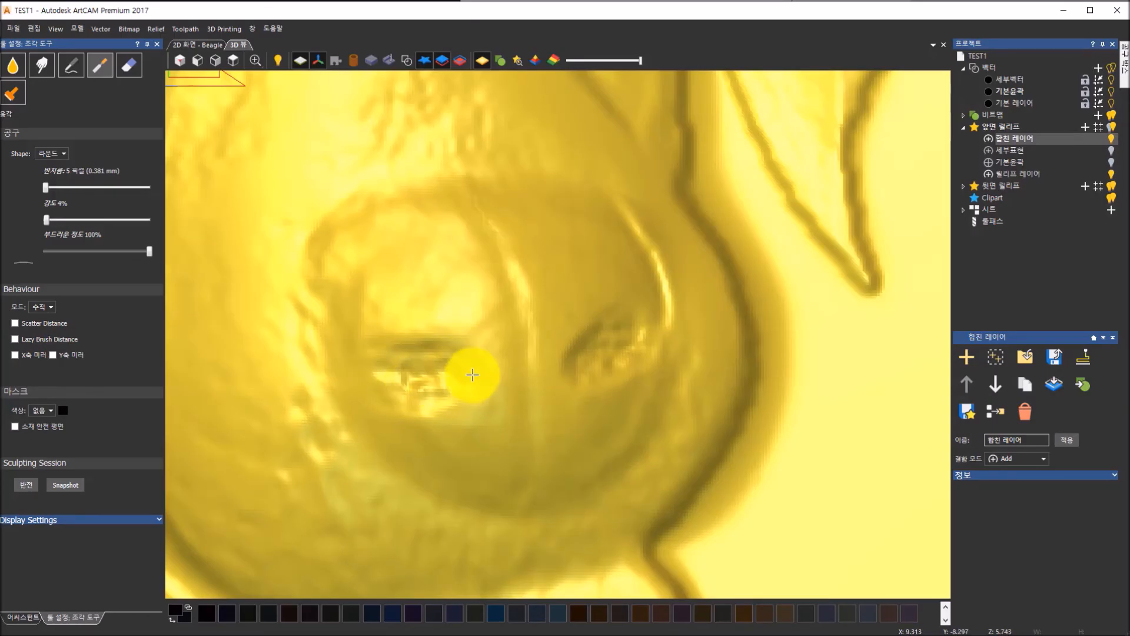
{"action": "scroll", "coordinate": [744, 340], "scroll_direction": "down", "scroll_amount": 5}
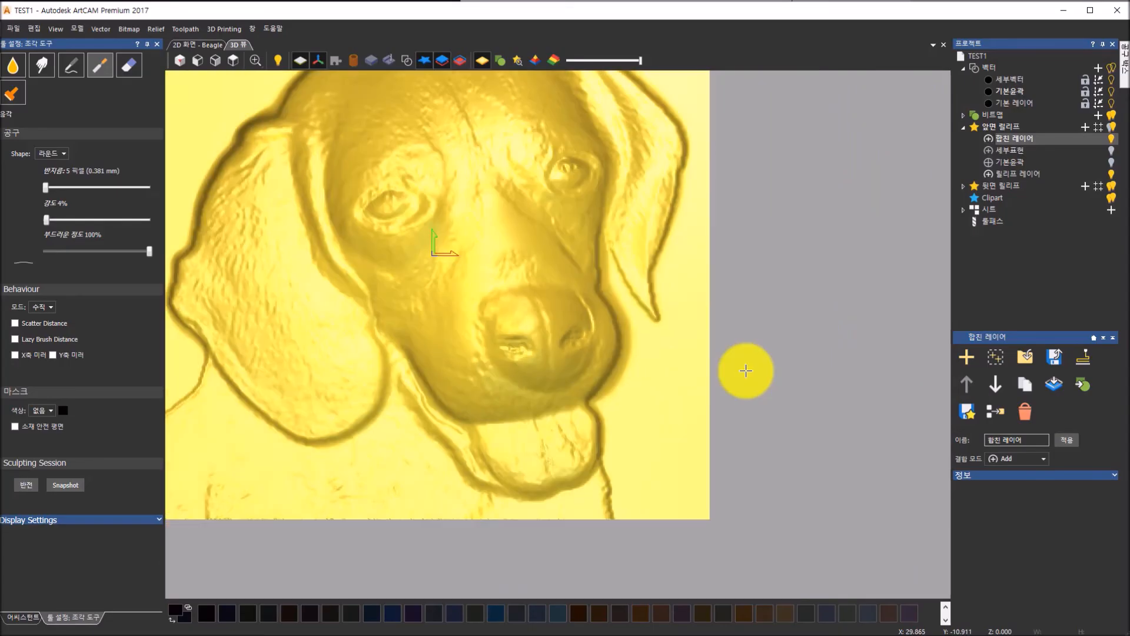
- Smooth both nostrils with the Smoothing Tool at a 12 pixel radius and 9% intensity, then compare the nose with the beagle photo
{"action": "left_click", "coordinate": [10, 66]}
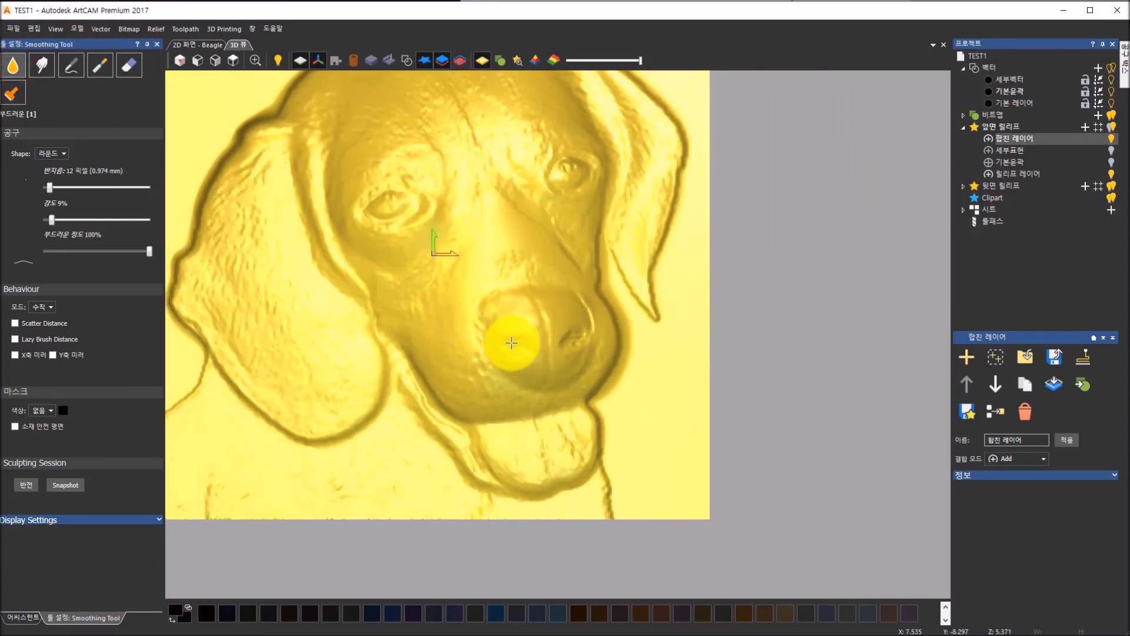
{"action": "left_click_drag", "start_coordinate": [510, 348], "coordinate": [526, 342]}
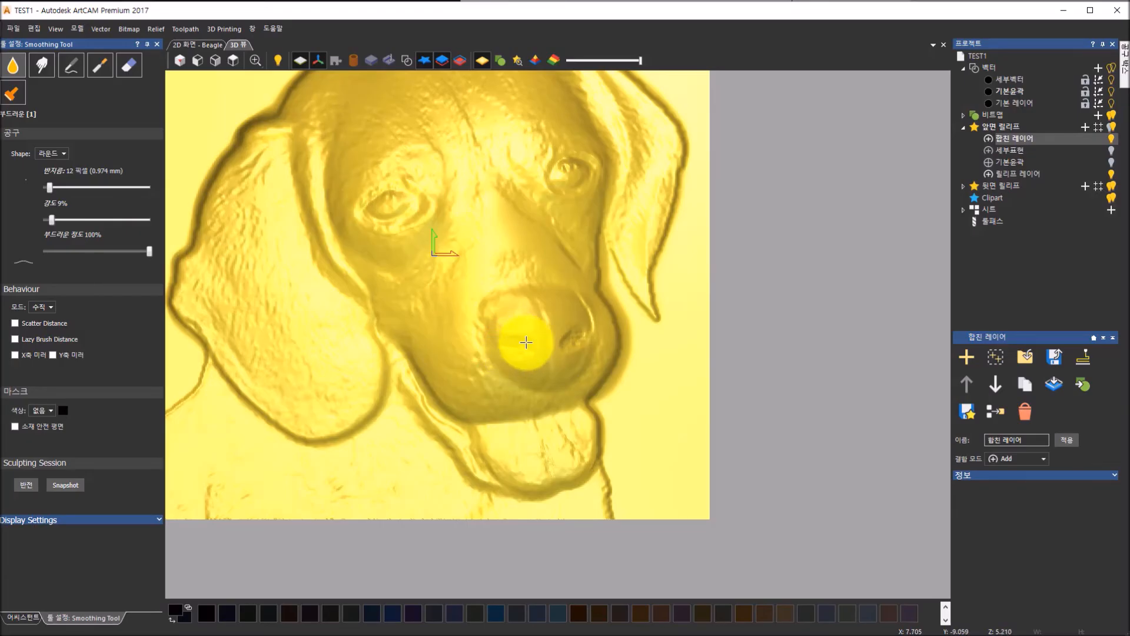
{"action": "mouse_move", "coordinate": [575, 336]}
{"action": "left_mouse_down"}
{"action": "mouse_move", "coordinate": [562, 347]}
{"action": "mouse_move", "coordinate": [584, 341]}
{"action": "left_mouse_up"}
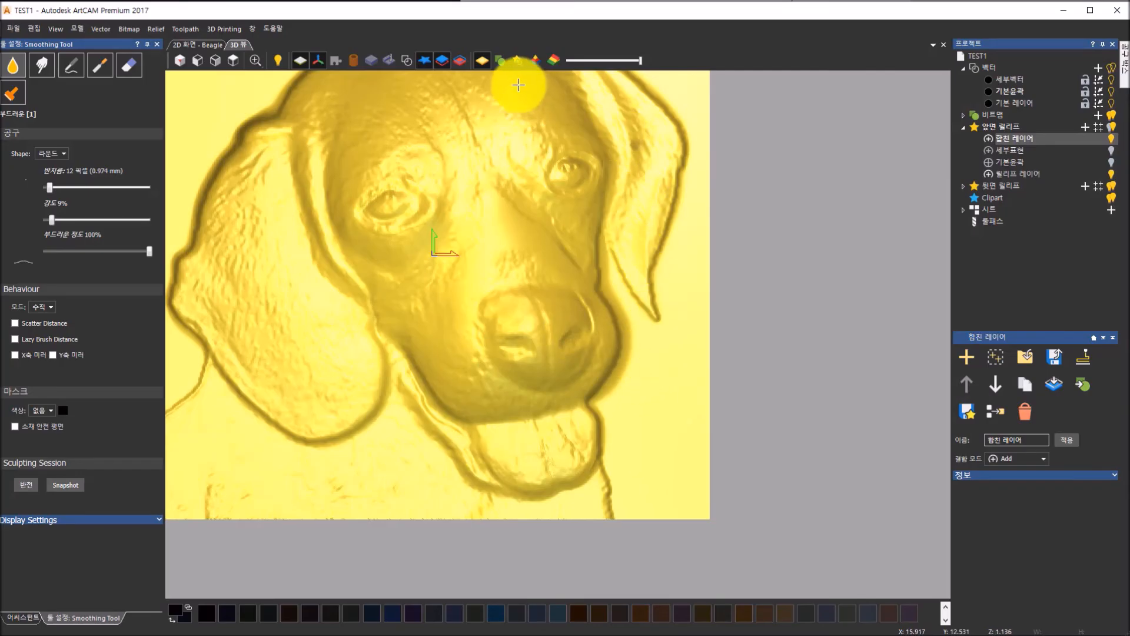
{"action": "left_click", "coordinate": [496, 62]}
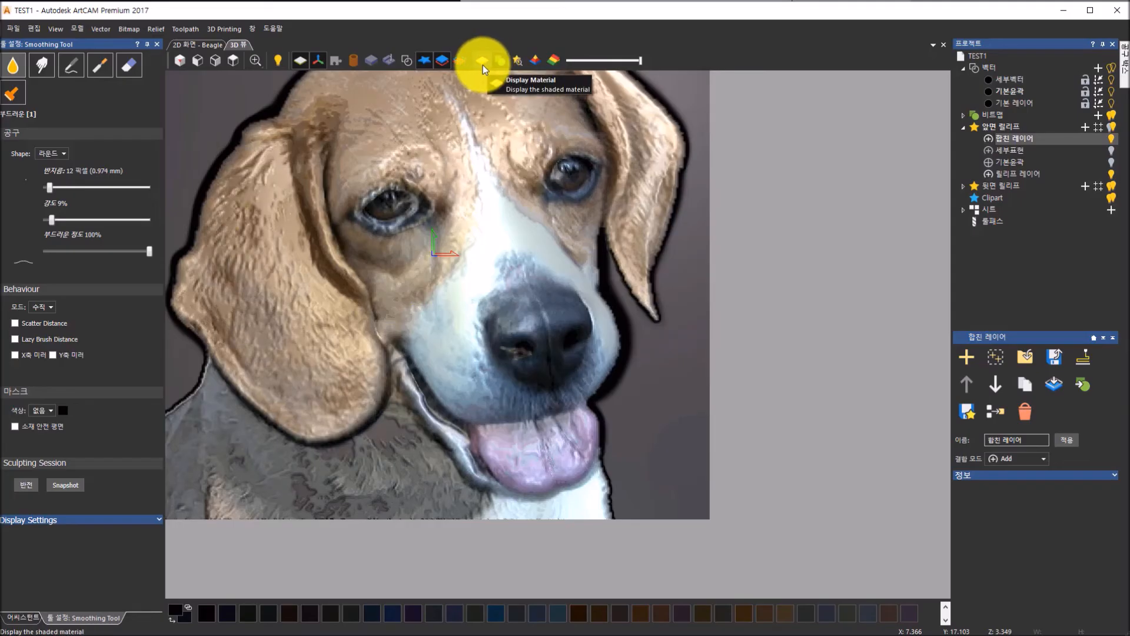
{"action": "left_click", "coordinate": [482, 65]}
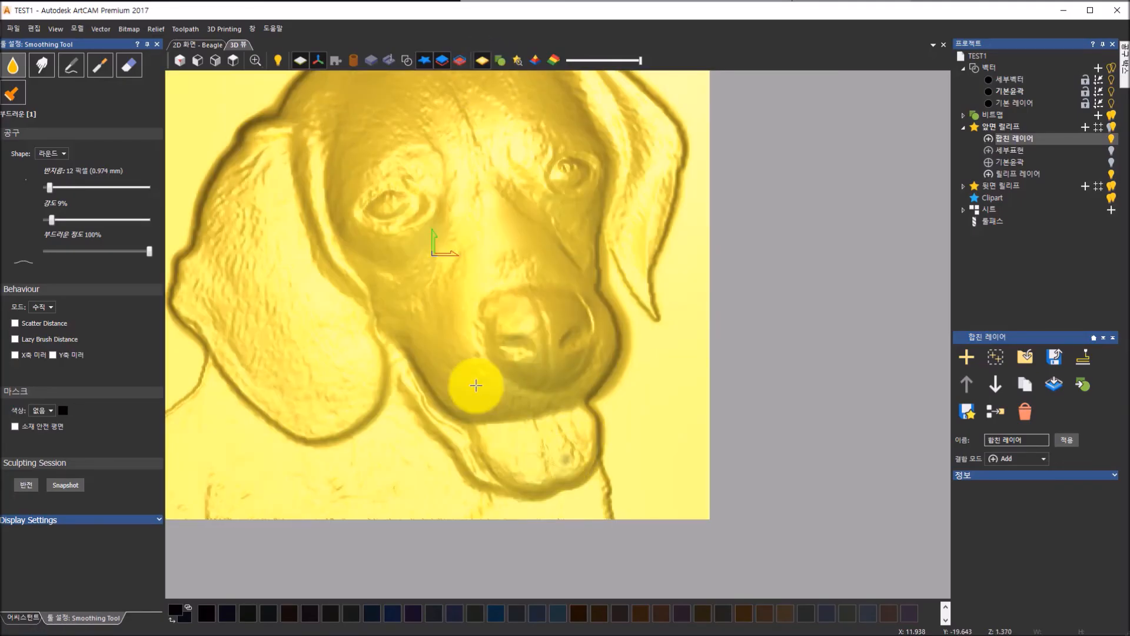
- Build up raised fur strokes along the large ear, the brow and the nose bridge using the Deposit Tool at an 8 pixel radius and 5% intensity
{"action": "scroll", "coordinate": [533, 383], "scroll_direction": "down", "scroll_amount": 2}
{"action": "scroll", "coordinate": [534, 384], "scroll_direction": "down", "scroll_amount": 1}
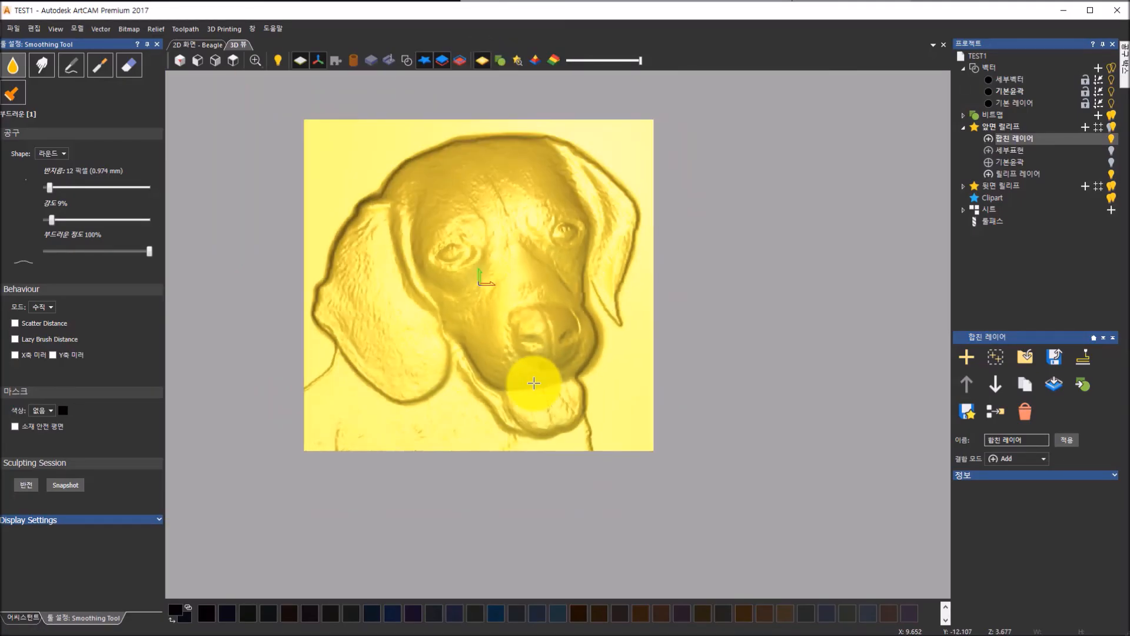
{"action": "scroll", "coordinate": [475, 226], "scroll_direction": "up", "scroll_amount": 1}
{"action": "scroll", "coordinate": [416, 199], "scroll_direction": "up", "scroll_amount": 1}
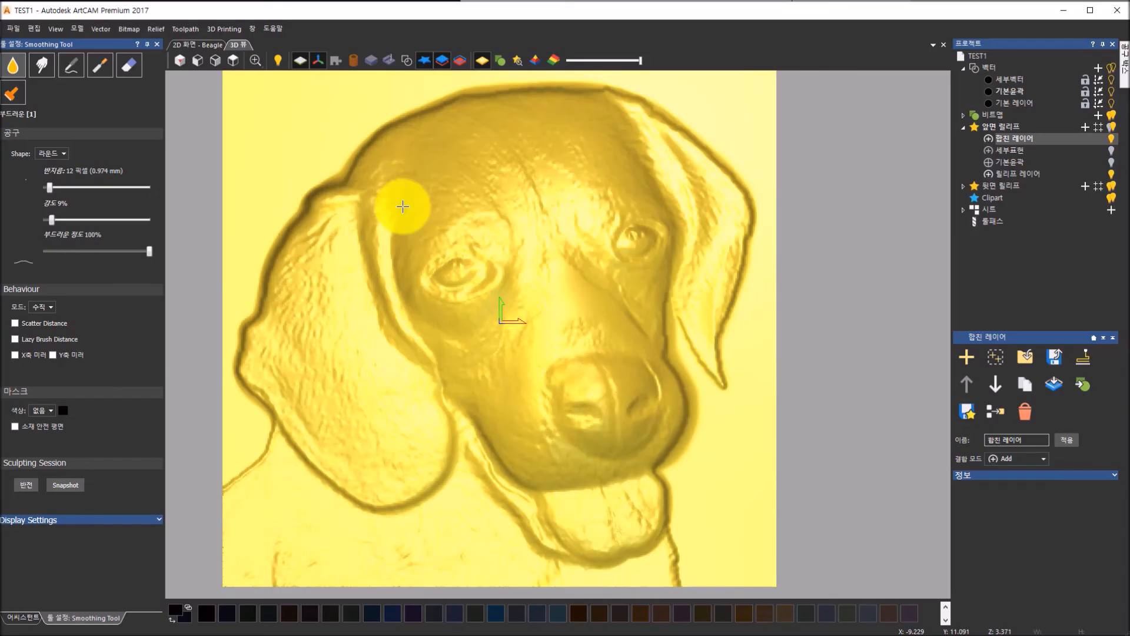
{"action": "left_click", "coordinate": [68, 66]}
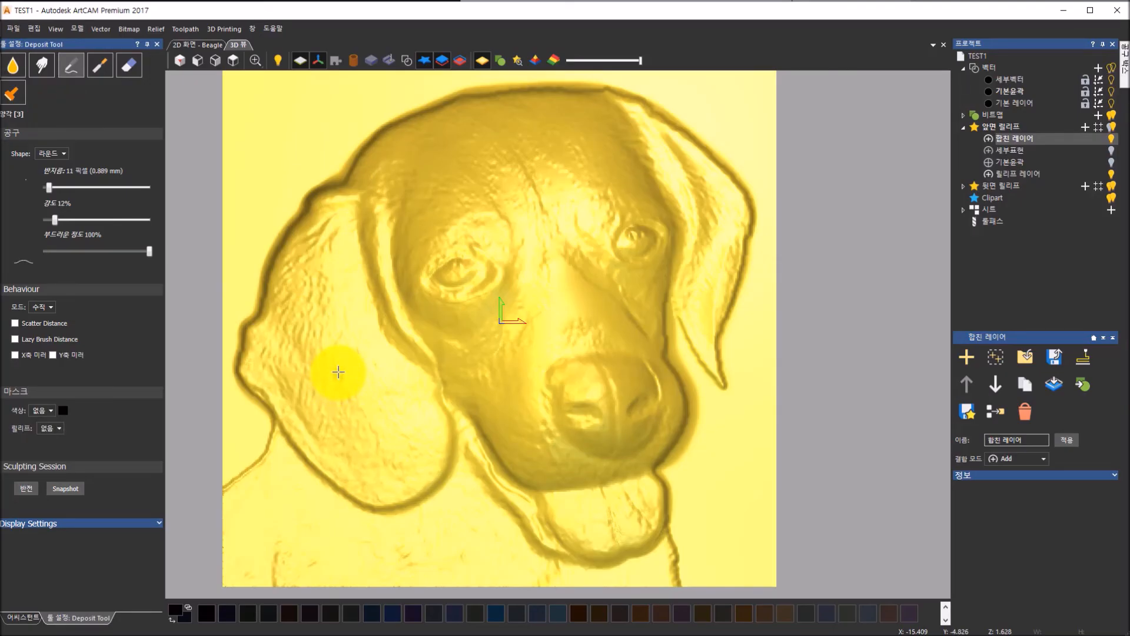
{"action": "left_click_drag", "start_coordinate": [49, 188], "coordinate": [46, 190]}
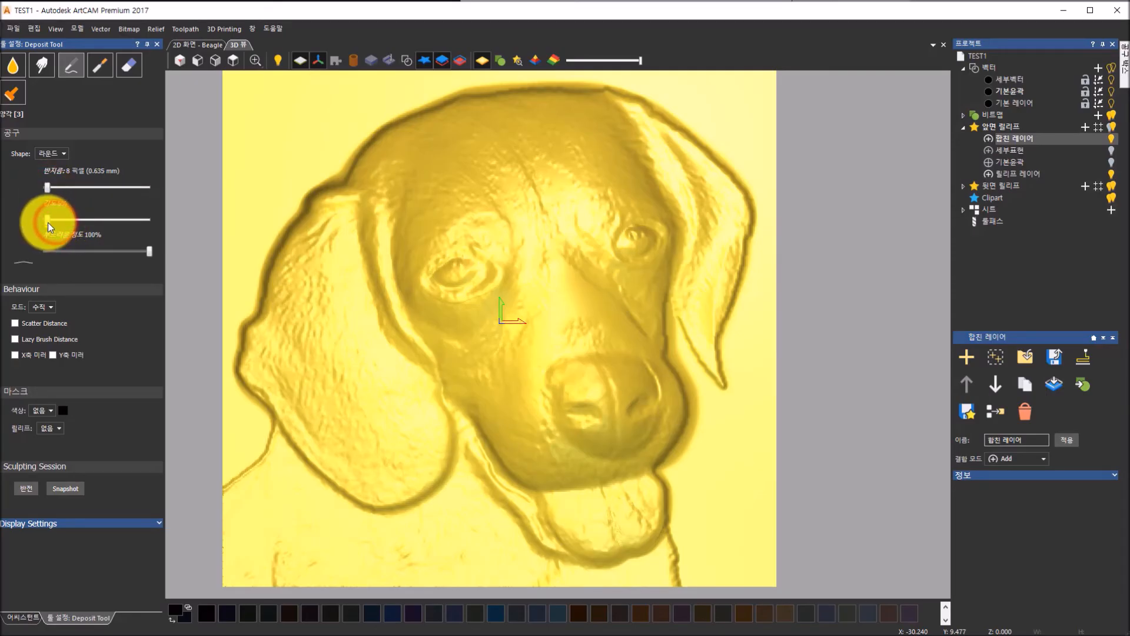
{"action": "mouse_move", "coordinate": [341, 250]}
{"action": "left_mouse_down"}
{"action": "mouse_move", "coordinate": [333, 280]}
{"action": "mouse_move", "coordinate": [352, 299]}
{"action": "mouse_move", "coordinate": [371, 366]}
{"action": "left_mouse_up"}
{"action": "left_click_drag", "start_coordinate": [381, 349], "coordinate": [382, 380]}
{"action": "left_click_drag", "start_coordinate": [387, 356], "coordinate": [386, 390]}
{"action": "left_click_drag", "start_coordinate": [405, 364], "coordinate": [384, 400]}
{"action": "left_click_drag", "start_coordinate": [379, 293], "coordinate": [378, 324]}
{"action": "left_click_drag", "start_coordinate": [385, 314], "coordinate": [387, 343]}
{"action": "left_click_drag", "start_coordinate": [393, 328], "coordinate": [396, 355]}
{"action": "left_click_drag", "start_coordinate": [400, 344], "coordinate": [409, 356]}
{"action": "left_click_drag", "start_coordinate": [411, 355], "coordinate": [424, 366]}
{"action": "left_click_drag", "start_coordinate": [419, 355], "coordinate": [428, 366]}
{"action": "left_click_drag", "start_coordinate": [428, 363], "coordinate": [426, 384]}
{"action": "mouse_move", "coordinate": [412, 174]}
{"action": "left_mouse_down"}
{"action": "mouse_move", "coordinate": [452, 220]}
{"action": "mouse_move", "coordinate": [427, 185]}
{"action": "left_mouse_up"}
{"action": "left_click_drag", "start_coordinate": [438, 238], "coordinate": [399, 220]}
{"action": "mouse_move", "coordinate": [573, 261]}
{"action": "left_mouse_down"}
{"action": "mouse_move", "coordinate": [547, 284]}
{"action": "mouse_move", "coordinate": [559, 324]}
{"action": "mouse_move", "coordinate": [571, 317]}
{"action": "mouse_move", "coordinate": [576, 273]}
{"action": "left_mouse_up"}
- Add fine raised hair lines to the nose bridge between the eyes with the Deposit Tool at a 1 pixel radius
{"action": "left_click_drag", "start_coordinate": [50, 188], "coordinate": [43, 187]}
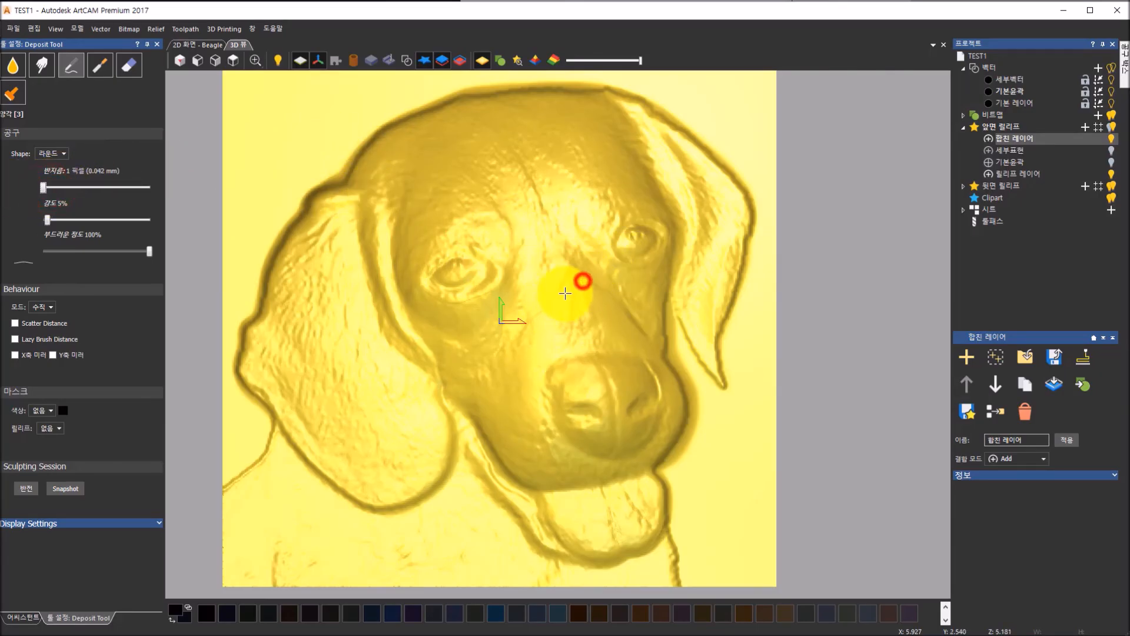
{"action": "mouse_move", "coordinate": [567, 256]}
{"action": "left_mouse_down"}
{"action": "mouse_move", "coordinate": [566, 292]}
{"action": "mouse_move", "coordinate": [585, 292]}
{"action": "mouse_move", "coordinate": [618, 322]}
{"action": "mouse_move", "coordinate": [587, 283]}
{"action": "mouse_move", "coordinate": [588, 303]}
{"action": "mouse_move", "coordinate": [513, 363]}
{"action": "left_mouse_up"}
{"action": "scroll", "coordinate": [590, 303], "scroll_direction": "up", "scroll_amount": 5}
{"action": "mouse_move", "coordinate": [509, 304]}
{"action": "left_mouse_down"}
{"action": "mouse_move", "coordinate": [482, 295]}
{"action": "mouse_move", "coordinate": [497, 232]}
{"action": "mouse_move", "coordinate": [532, 253]}
{"action": "mouse_move", "coordinate": [654, 393]}
{"action": "mouse_move", "coordinate": [604, 264]}
{"action": "left_mouse_up"}
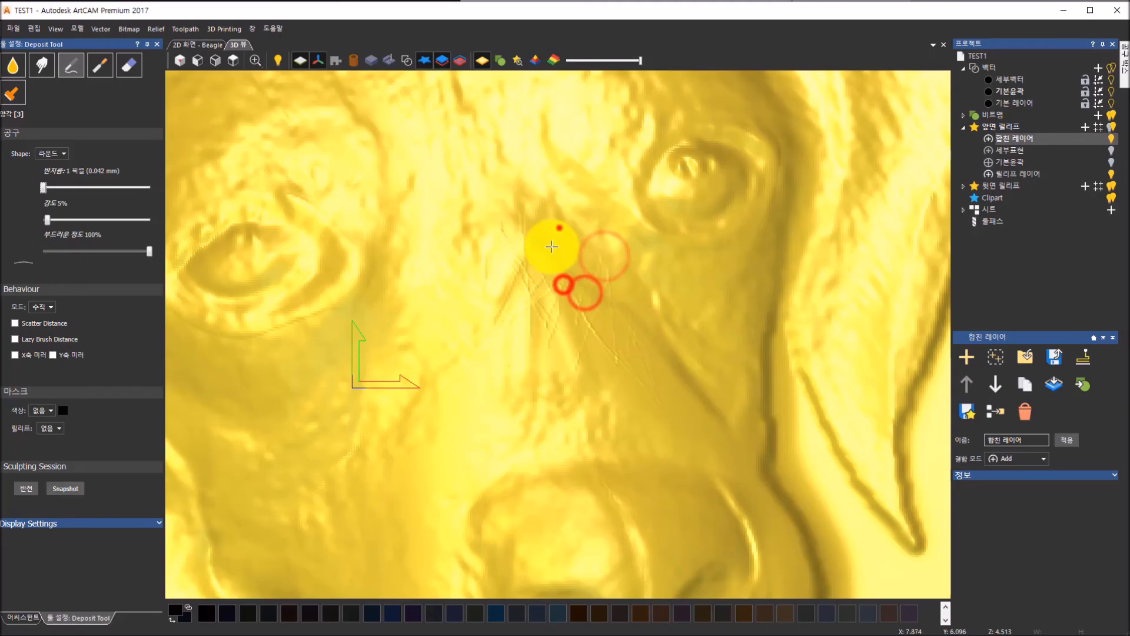
{"action": "mouse_move", "coordinate": [556, 302]}
{"action": "left_mouse_down"}
{"action": "mouse_move", "coordinate": [593, 381]}
{"action": "mouse_move", "coordinate": [661, 373]}
{"action": "mouse_move", "coordinate": [676, 419]}
{"action": "mouse_move", "coordinate": [712, 432]}
{"action": "mouse_move", "coordinate": [724, 454]}
{"action": "mouse_move", "coordinate": [700, 410]}
{"action": "mouse_move", "coordinate": [643, 407]}
{"action": "mouse_move", "coordinate": [681, 351]}
{"action": "mouse_move", "coordinate": [606, 376]}
{"action": "mouse_move", "coordinate": [638, 320]}
{"action": "mouse_move", "coordinate": [544, 307]}
{"action": "left_mouse_up"}
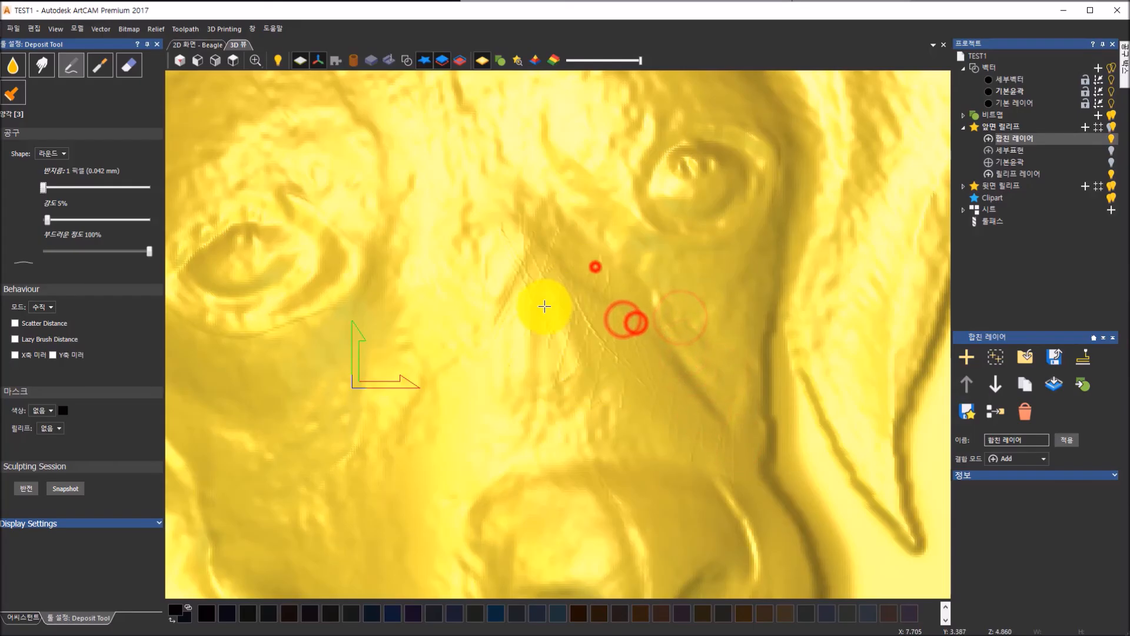
{"action": "scroll", "coordinate": [596, 294], "scroll_direction": "down", "scroll_amount": 5}
{"action": "left_click", "coordinate": [617, 354]}
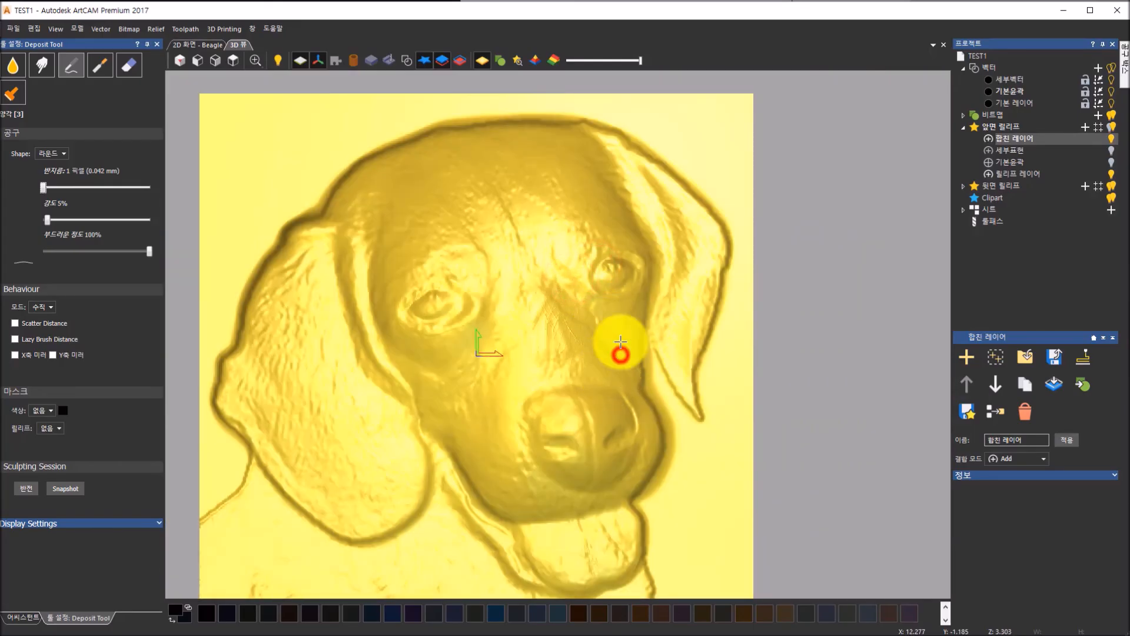
- Deposit slightly thicker fur strokes at a 5 pixel radius down the nose bridge and over the muzzle
{"action": "left_click_drag", "start_coordinate": [41, 185], "coordinate": [44, 185]}
{"action": "left_click", "coordinate": [568, 313]}
{"action": "left_click_drag", "start_coordinate": [548, 327], "coordinate": [545, 333]}
{"action": "mouse_move", "coordinate": [545, 298]}
{"action": "left_mouse_down"}
{"action": "mouse_move", "coordinate": [538, 323]}
{"action": "mouse_move", "coordinate": [558, 321]}
{"action": "mouse_move", "coordinate": [551, 337]}
{"action": "mouse_move", "coordinate": [576, 321]}
{"action": "mouse_move", "coordinate": [578, 352]}
{"action": "mouse_move", "coordinate": [602, 354]}
{"action": "left_mouse_up"}
{"action": "mouse_move", "coordinate": [615, 334]}
{"action": "left_mouse_down"}
{"action": "mouse_move", "coordinate": [600, 372]}
{"action": "mouse_move", "coordinate": [613, 368]}
{"action": "left_mouse_up"}
{"action": "left_click_drag", "start_coordinate": [621, 338], "coordinate": [632, 375]}
{"action": "mouse_move", "coordinate": [632, 366]}
{"action": "left_mouse_down"}
{"action": "mouse_move", "coordinate": [608, 357]}
{"action": "mouse_move", "coordinate": [631, 372]}
{"action": "left_mouse_up"}
{"action": "mouse_move", "coordinate": [602, 367]}
{"action": "left_mouse_down"}
{"action": "mouse_move", "coordinate": [632, 381]}
{"action": "mouse_move", "coordinate": [651, 421]}
{"action": "left_mouse_up"}
{"action": "mouse_move", "coordinate": [652, 411]}
{"action": "left_mouse_down"}
{"action": "mouse_move", "coordinate": [653, 455]}
{"action": "mouse_move", "coordinate": [642, 406]}
{"action": "left_mouse_up"}
{"action": "mouse_move", "coordinate": [601, 340]}
{"action": "left_mouse_down"}
{"action": "mouse_move", "coordinate": [579, 375]}
{"action": "mouse_move", "coordinate": [538, 370]}
{"action": "mouse_move", "coordinate": [491, 421]}
{"action": "mouse_move", "coordinate": [496, 410]}
{"action": "left_mouse_up"}
{"action": "left_click_drag", "start_coordinate": [499, 368], "coordinate": [499, 388]}
{"action": "mouse_move", "coordinate": [502, 357]}
{"action": "left_mouse_down"}
{"action": "mouse_move", "coordinate": [503, 428]}
{"action": "mouse_move", "coordinate": [522, 440]}
{"action": "left_mouse_up"}
{"action": "mouse_move", "coordinate": [469, 386]}
{"action": "left_mouse_down"}
{"action": "mouse_move", "coordinate": [434, 393]}
{"action": "mouse_move", "coordinate": [433, 433]}
{"action": "left_mouse_up"}
- Lower the Deposit Tool's intensity and add softer fur strokes to the cheek beside the nose
{"action": "left_click_drag", "start_coordinate": [46, 220], "coordinate": [44, 221]}
{"action": "left_click_drag", "start_coordinate": [396, 379], "coordinate": [425, 408]}
{"action": "left_click_drag", "start_coordinate": [450, 383], "coordinate": [469, 405]}
{"action": "mouse_move", "coordinate": [418, 363]}
{"action": "left_mouse_down"}
{"action": "mouse_move", "coordinate": [443, 393]}
{"action": "mouse_move", "coordinate": [440, 439]}
{"action": "left_mouse_up"}
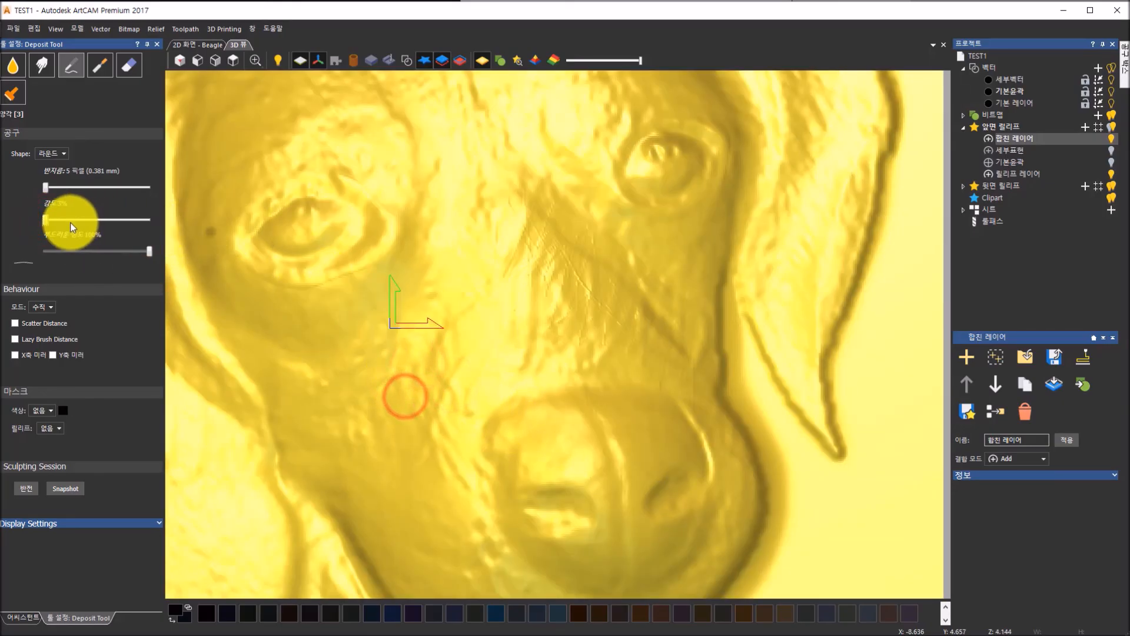
- Set the Deposit Tool's intensity to 1% and layer faint hair strokes over the nose bridge between the eyes
{"action": "left_click_drag", "start_coordinate": [47, 220], "coordinate": [35, 220]}
{"action": "left_click", "coordinate": [483, 252]}
{"action": "left_click", "coordinate": [514, 249]}
{"action": "left_click_drag", "start_coordinate": [495, 243], "coordinate": [510, 274]}
{"action": "left_click_drag", "start_coordinate": [510, 243], "coordinate": [563, 323]}
{"action": "left_click_drag", "start_coordinate": [545, 241], "coordinate": [571, 274]}
{"action": "left_click_drag", "start_coordinate": [520, 187], "coordinate": [537, 226]}
{"action": "left_click_drag", "start_coordinate": [537, 191], "coordinate": [518, 253]}
{"action": "left_click_drag", "start_coordinate": [530, 183], "coordinate": [518, 208]}
{"action": "left_click_drag", "start_coordinate": [520, 187], "coordinate": [516, 215]}
{"action": "mouse_move", "coordinate": [547, 212]}
{"action": "left_mouse_down"}
{"action": "mouse_move", "coordinate": [532, 235]}
{"action": "mouse_move", "coordinate": [565, 232]}
{"action": "mouse_move", "coordinate": [589, 262]}
{"action": "mouse_move", "coordinate": [516, 236]}
{"action": "left_mouse_up"}
{"action": "left_click", "coordinate": [609, 283]}
{"action": "left_click_drag", "start_coordinate": [547, 222], "coordinate": [519, 259]}
{"action": "left_click_drag", "start_coordinate": [550, 245], "coordinate": [521, 265]}
{"action": "mouse_move", "coordinate": [543, 285]}
{"action": "left_mouse_down"}
{"action": "mouse_move", "coordinate": [601, 326]}
{"action": "mouse_move", "coordinate": [559, 295]}
{"action": "mouse_move", "coordinate": [580, 321]}
{"action": "left_mouse_up"}
{"action": "left_click_drag", "start_coordinate": [572, 214], "coordinate": [669, 324]}
{"action": "left_click_drag", "start_coordinate": [588, 260], "coordinate": [649, 314]}
{"action": "scroll", "coordinate": [648, 315], "scroll_direction": "down", "scroll_amount": 5}
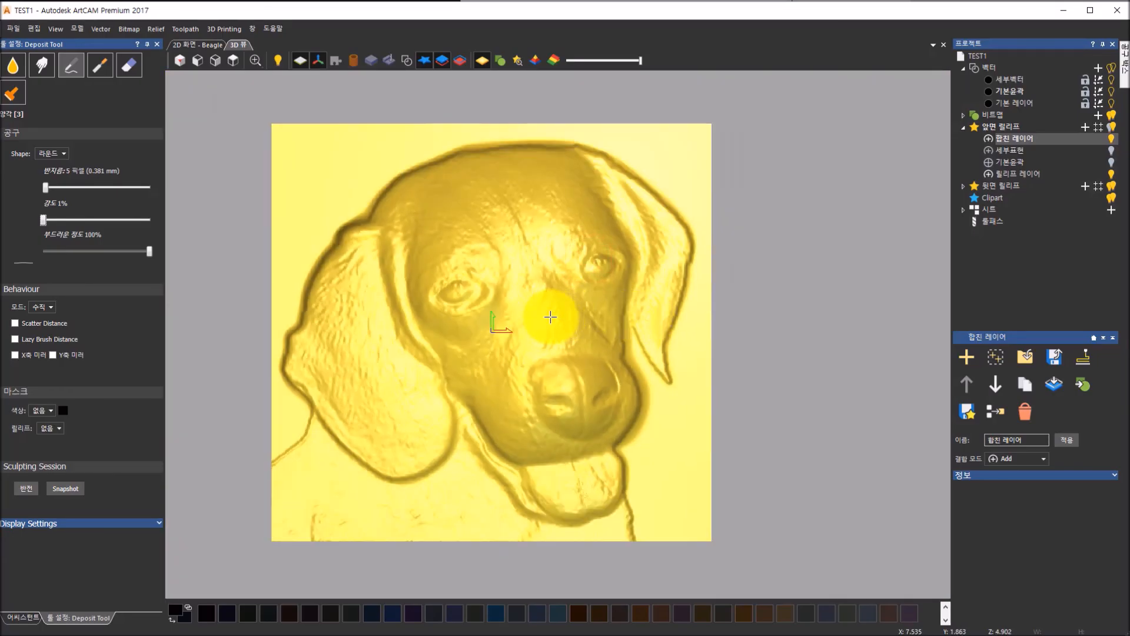